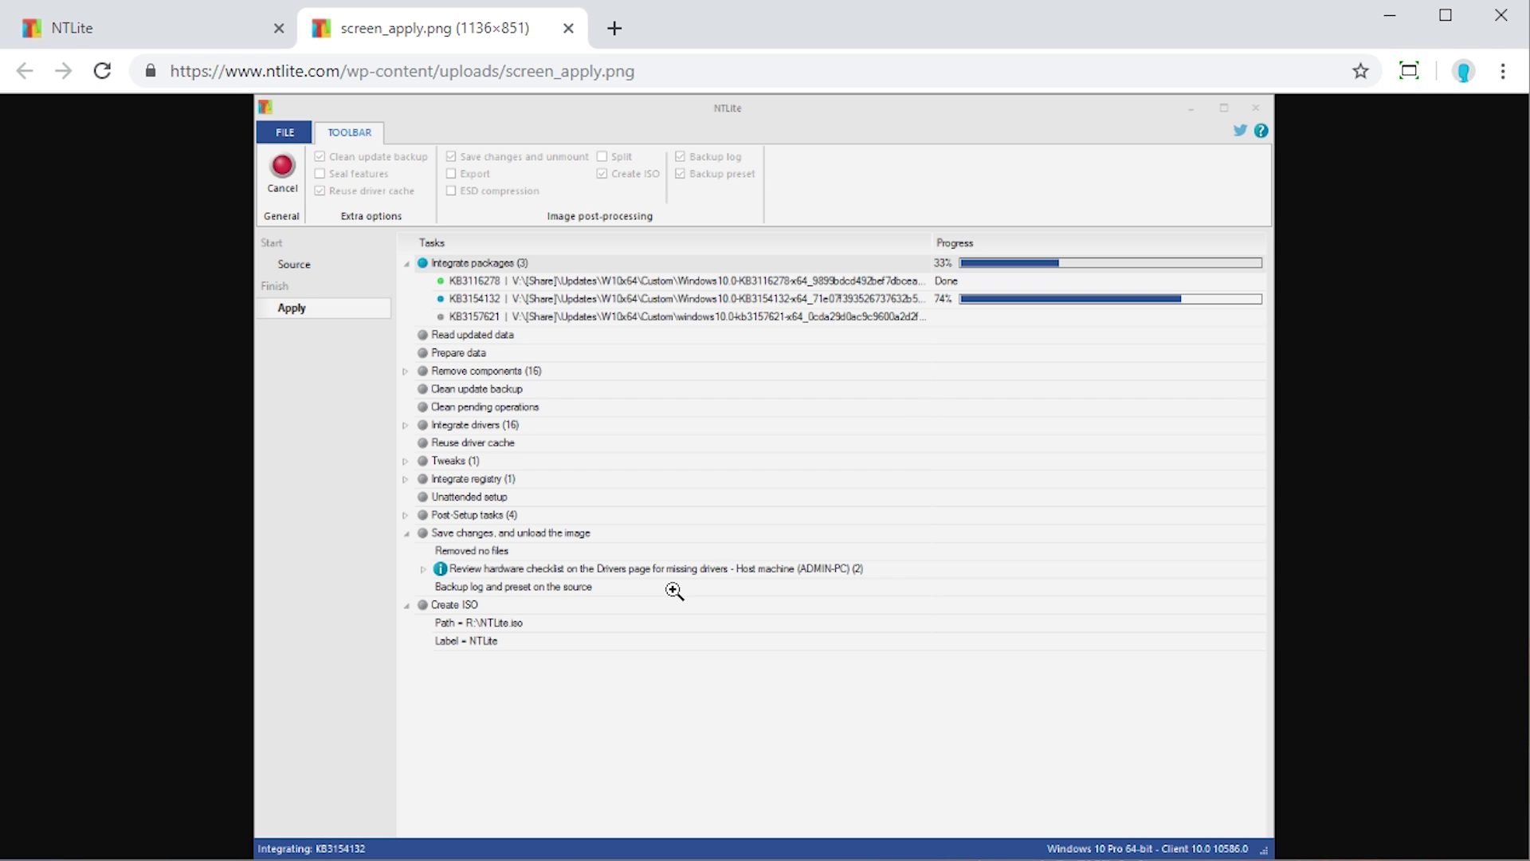
Close the enlarged screenshot and examine the stable and beta downloads offered on the NTLite website.
{"action": "left_click", "coordinate": [569, 29]}
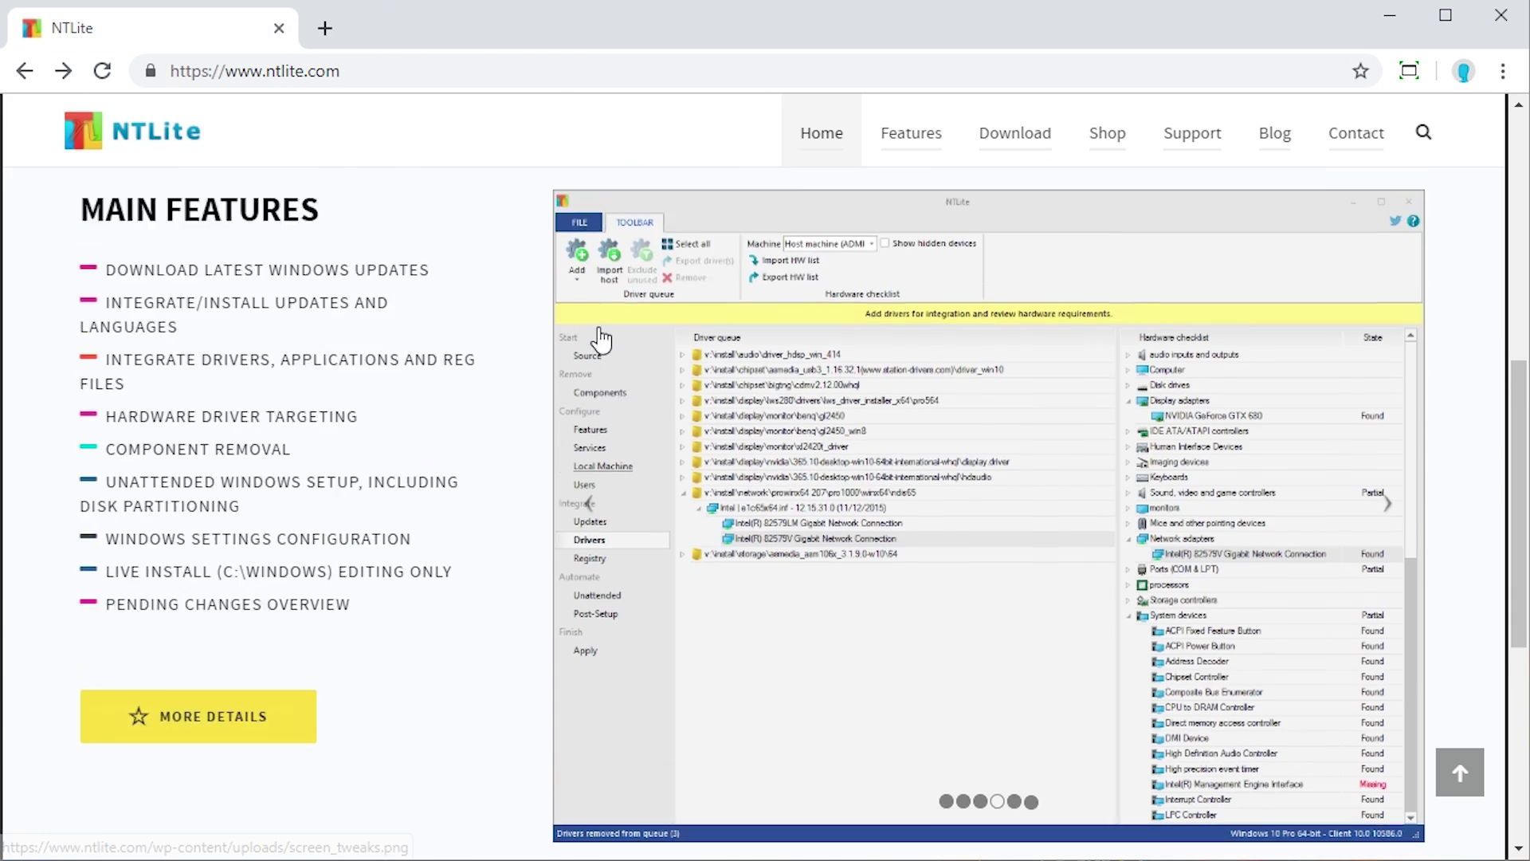
{"action": "scroll", "coordinate": [596, 404], "scroll_direction": "up", "scroll_amount": 8}
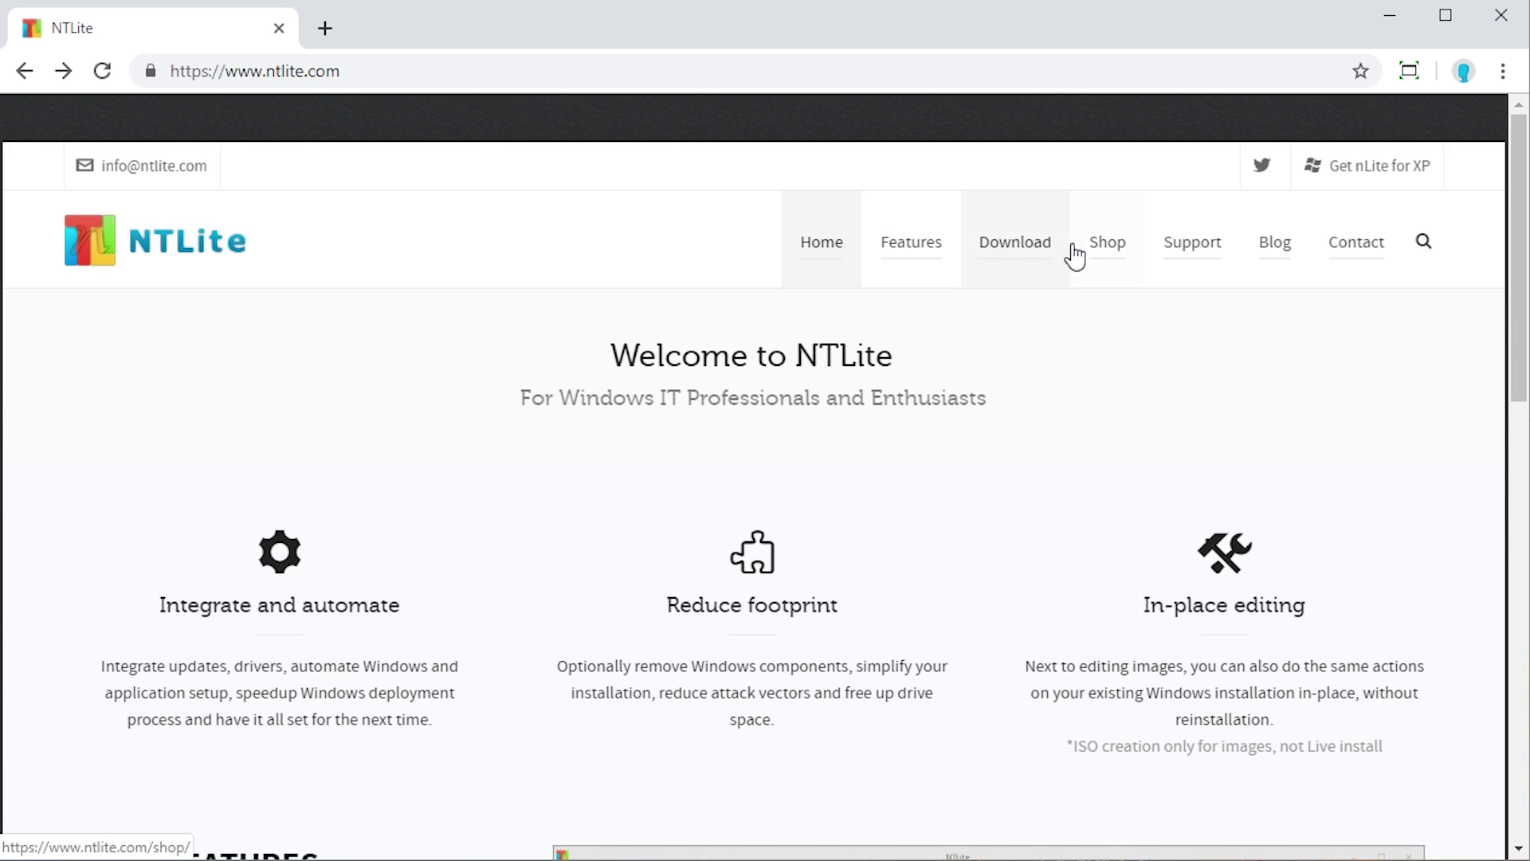
{"action": "left_click", "coordinate": [1101, 251]}
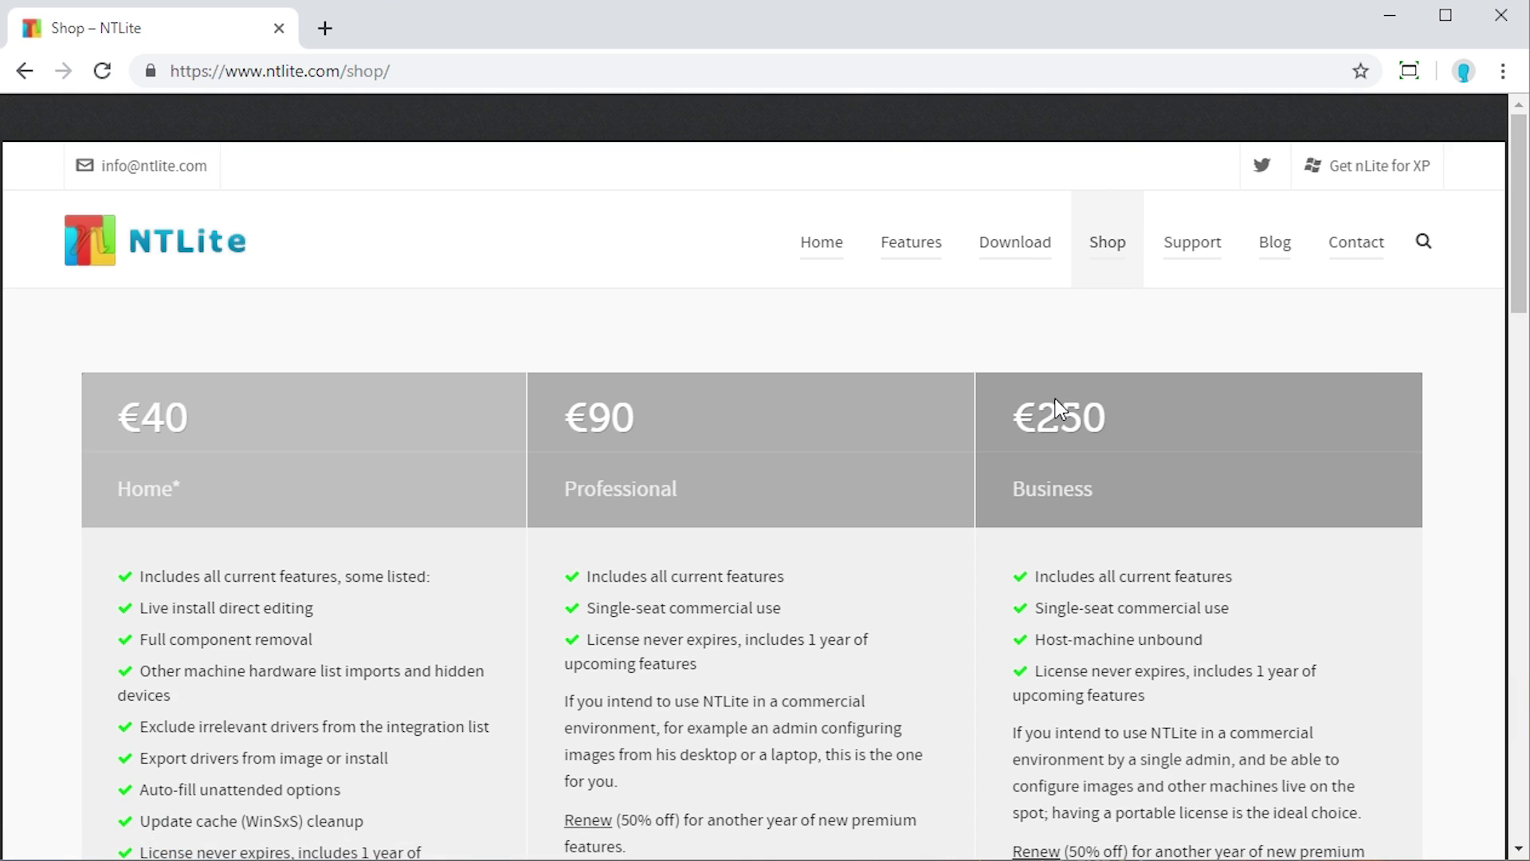
{"action": "left_click", "coordinate": [1028, 263]}
{"action": "scroll", "coordinate": [821, 473], "scroll_direction": "down", "scroll_amount": 1}
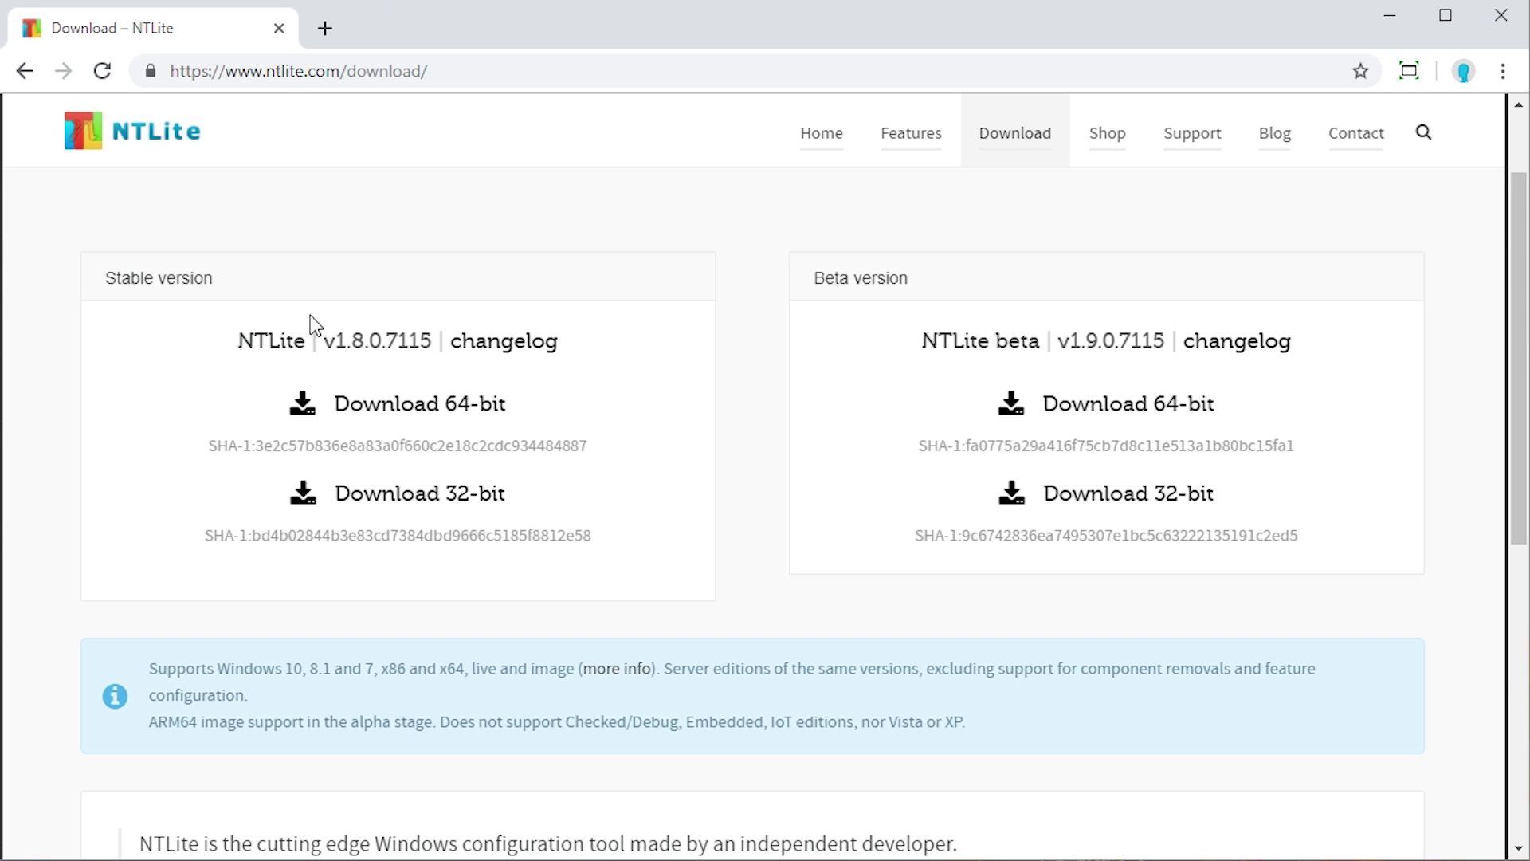
{"action": "scroll", "coordinate": [680, 403], "scroll_direction": "down", "scroll_amount": 1}
{"action": "scroll", "coordinate": [518, 422], "scroll_direction": "up", "scroll_amount": 1}
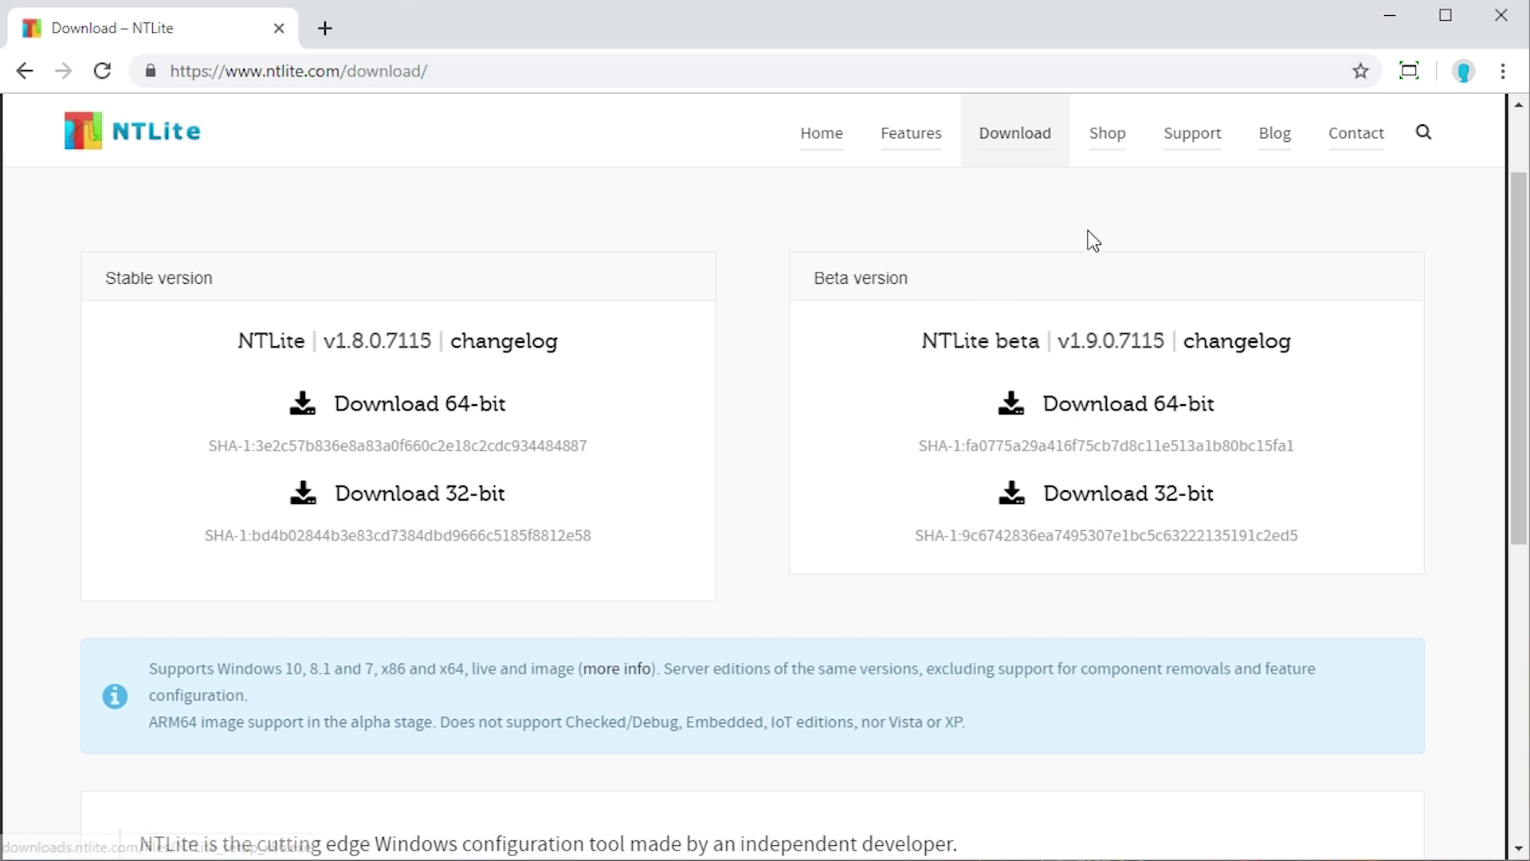
Compare the Home, Professional and Business licences in the NTLite shop, and return to the home page.
{"action": "left_click", "coordinate": [1107, 132]}
{"action": "scroll", "coordinate": [394, 634], "scroll_direction": "down", "scroll_amount": 1}
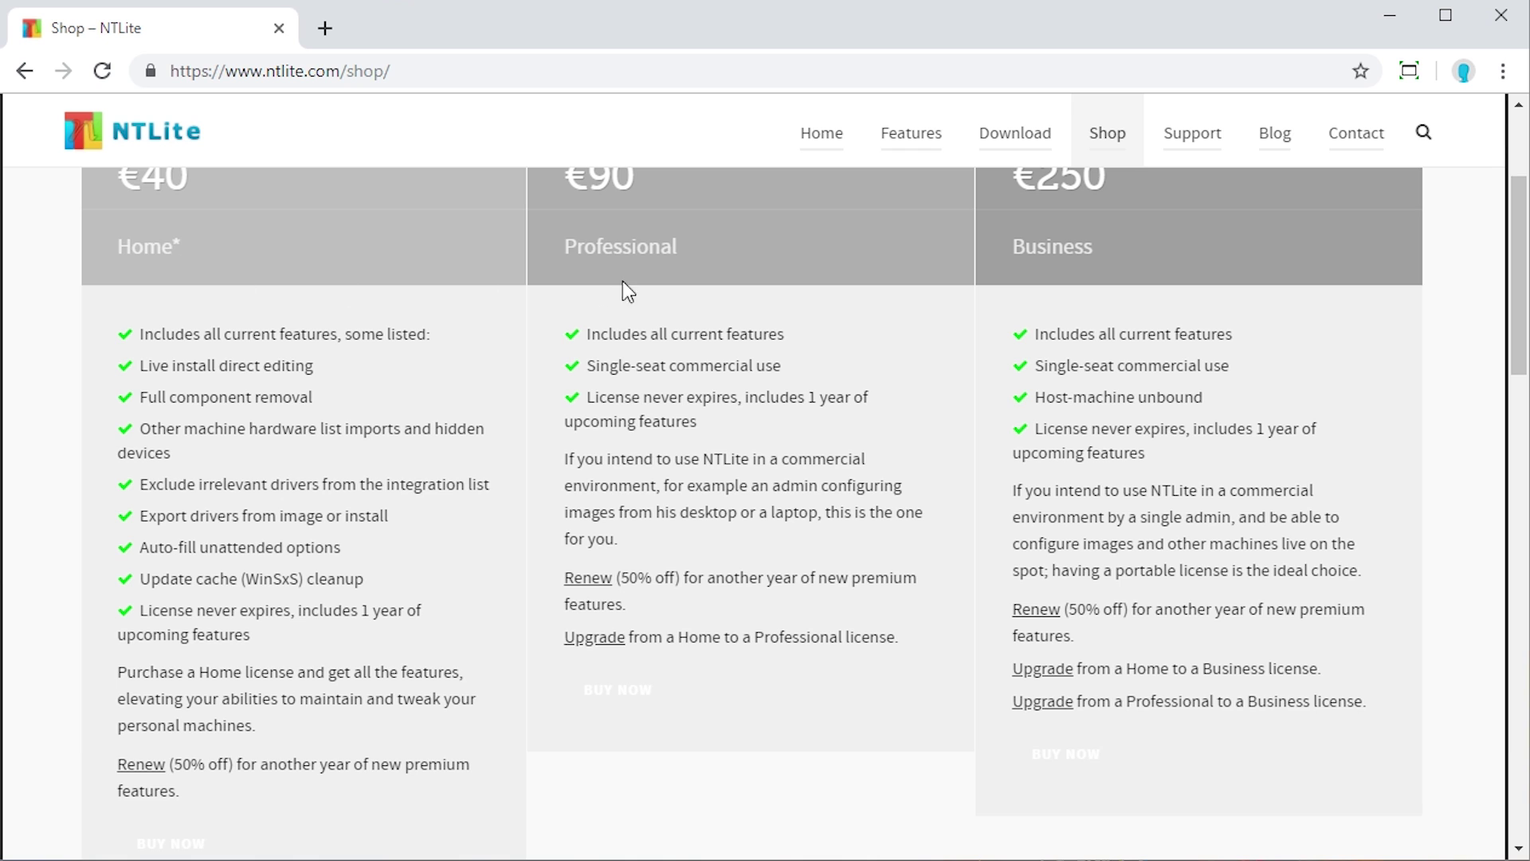
{"action": "scroll", "coordinate": [696, 443], "scroll_direction": "down", "scroll_amount": 6}
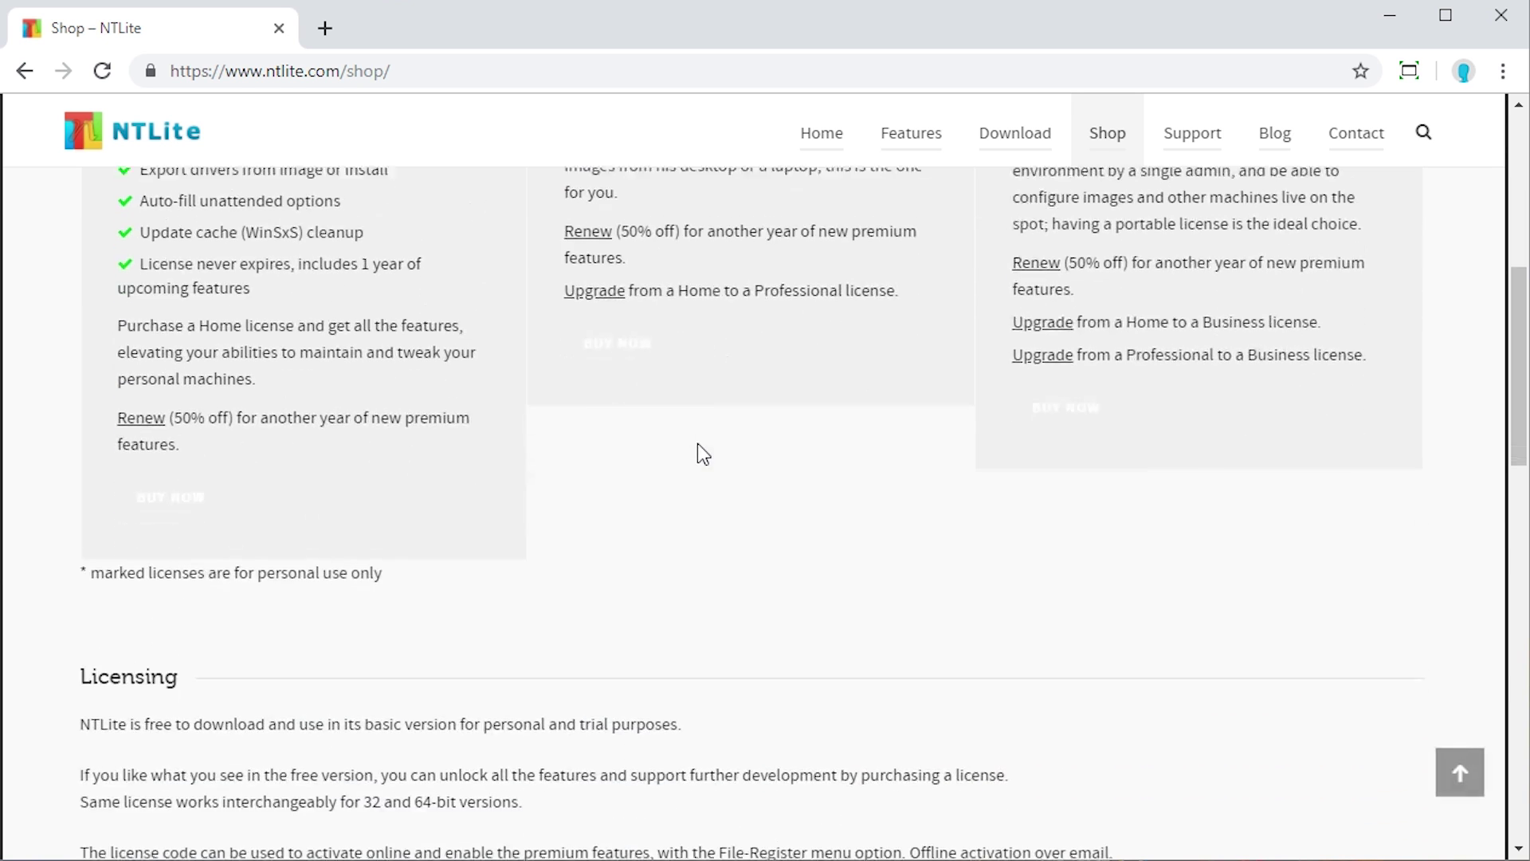
{"action": "scroll", "coordinate": [696, 443], "scroll_direction": "up", "scroll_amount": 5}
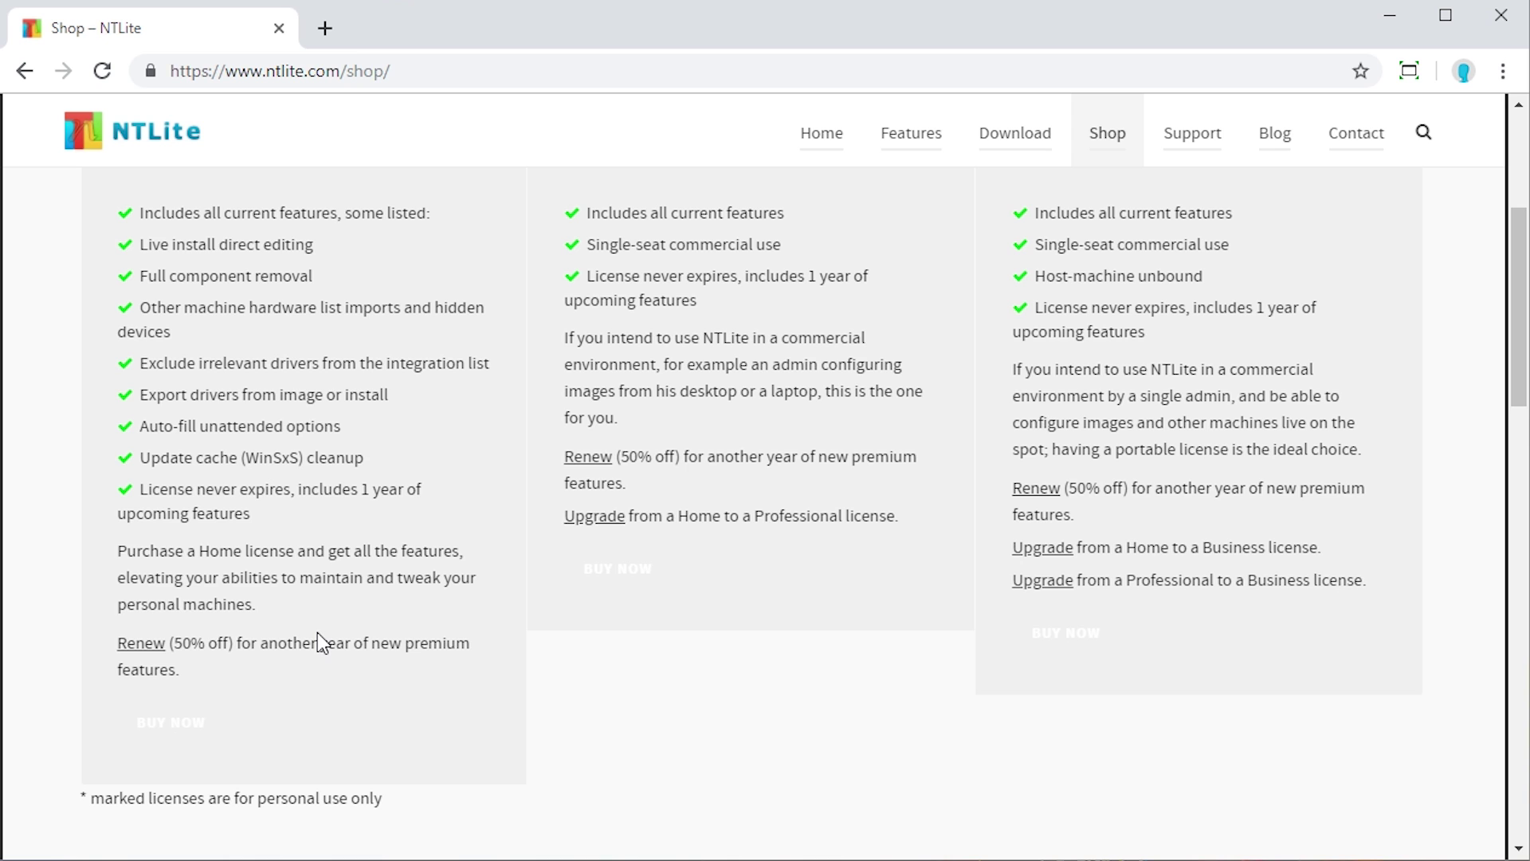
{"action": "scroll", "coordinate": [318, 633], "scroll_direction": "up", "scroll_amount": 5}
{"action": "left_click", "coordinate": [814, 247]}
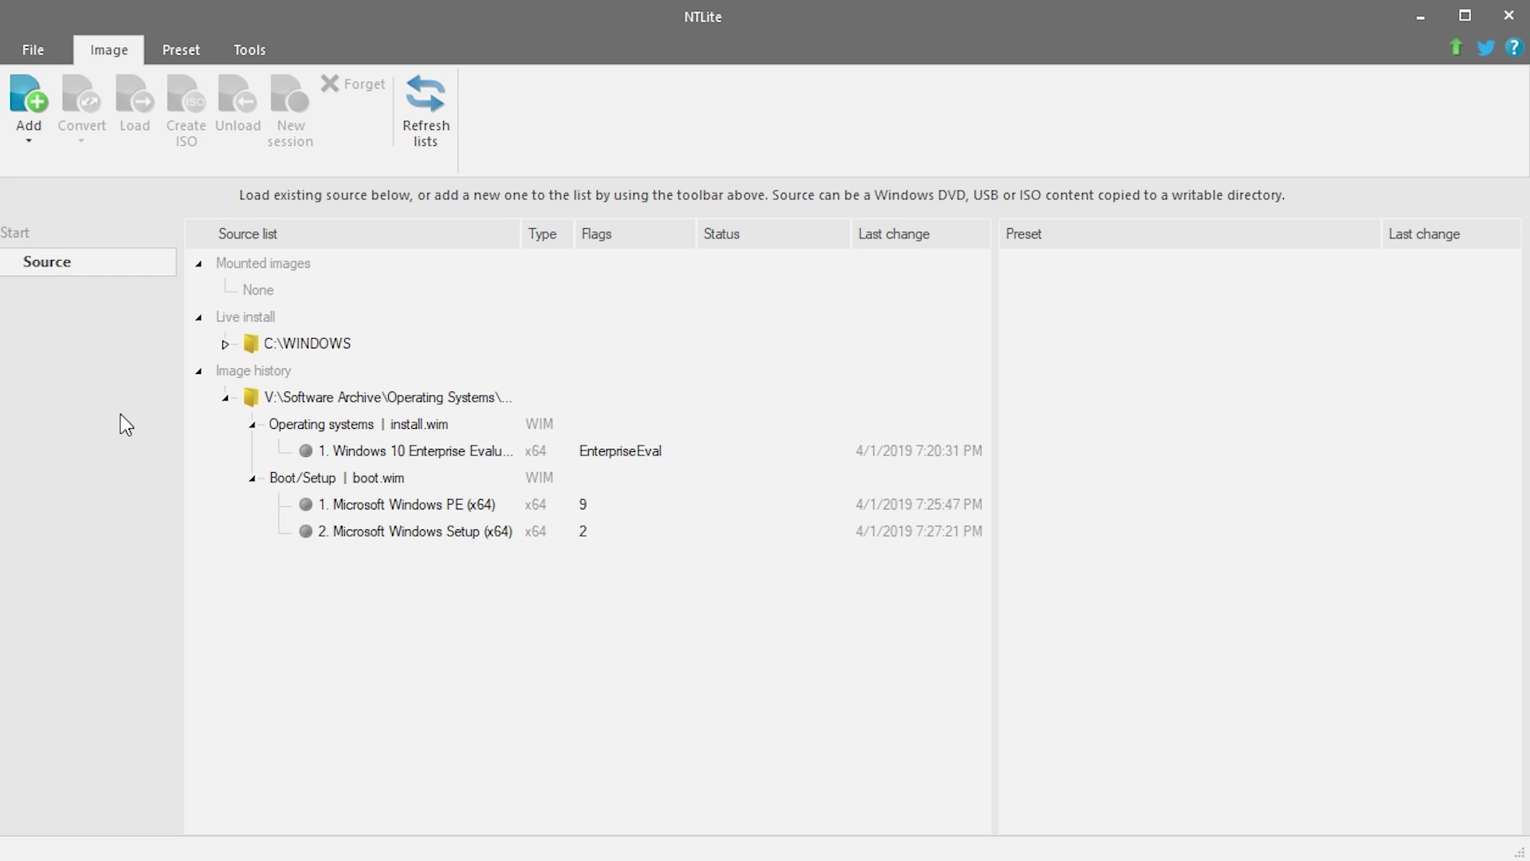
In NTLite, collapse the image history and choose the ntlite folder in Windows 10 May 2019 (1903) as the image directory.
{"action": "left_click", "coordinate": [226, 344]}
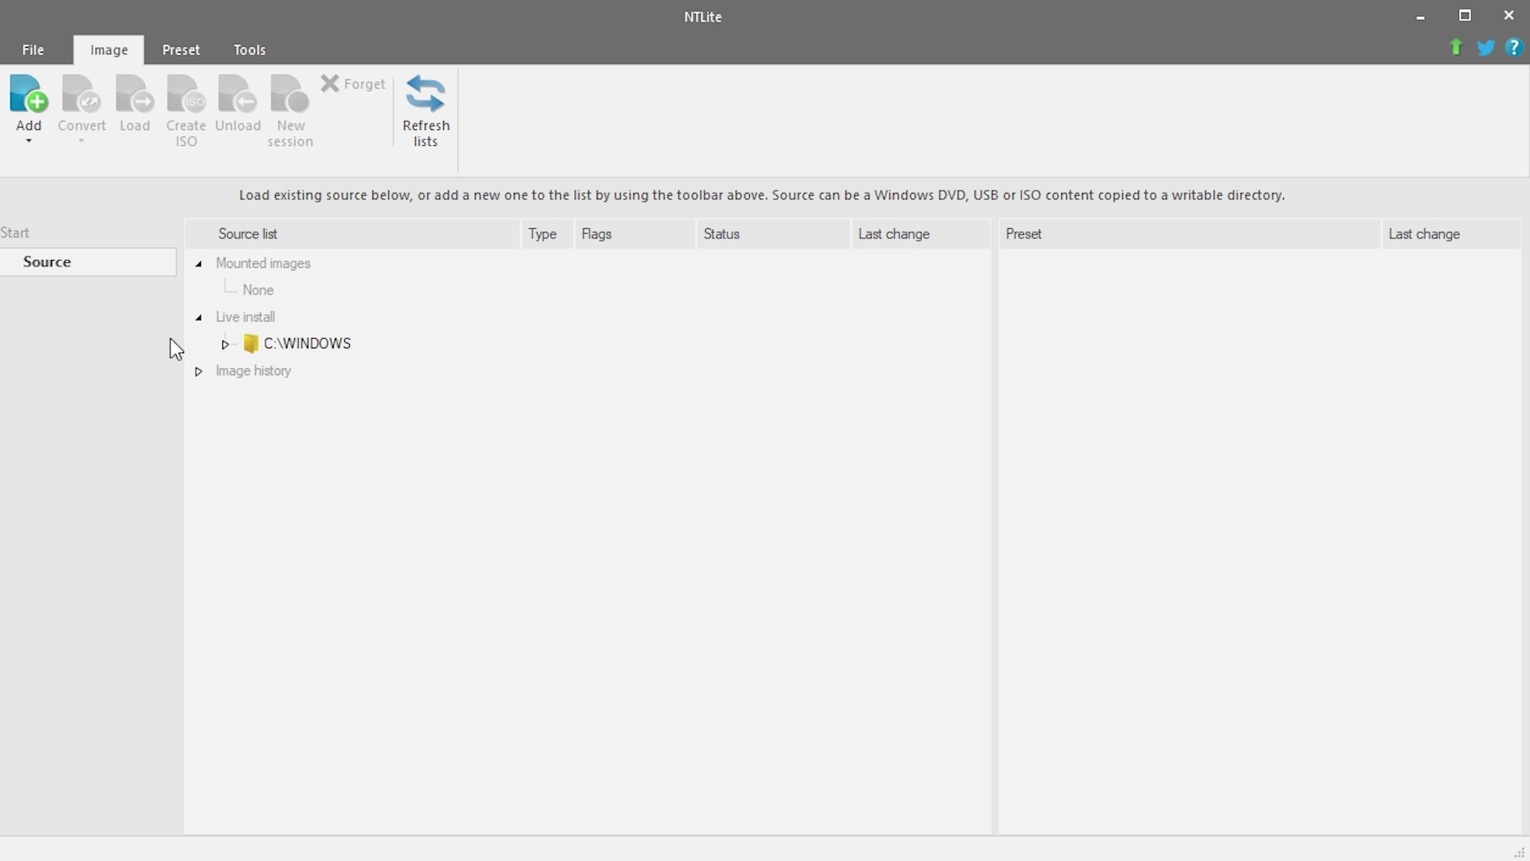
{"action": "left_click", "coordinate": [35, 115]}
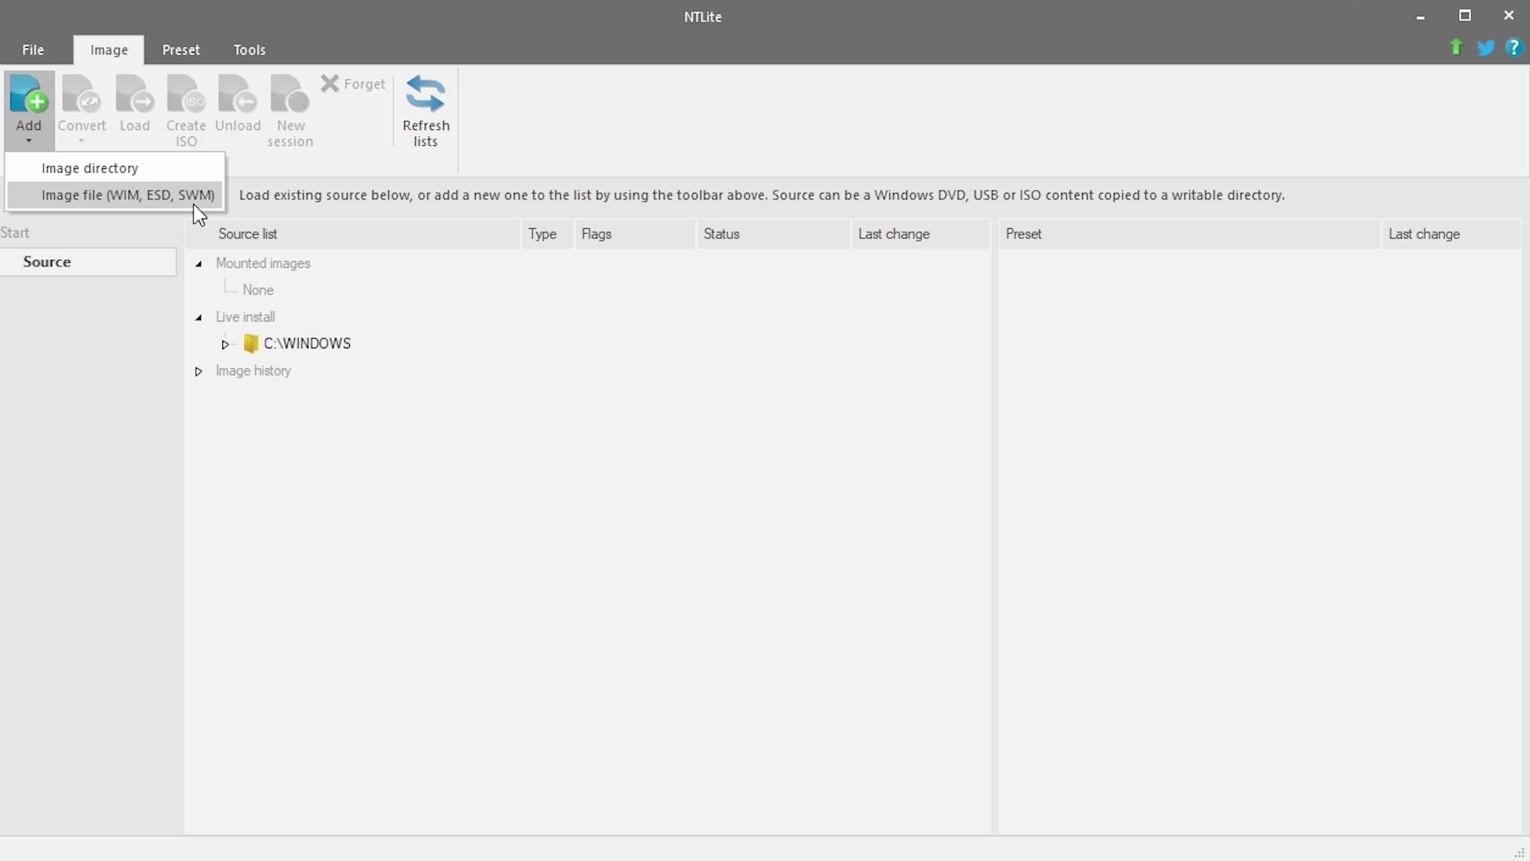
{"action": "left_click", "coordinate": [122, 169]}
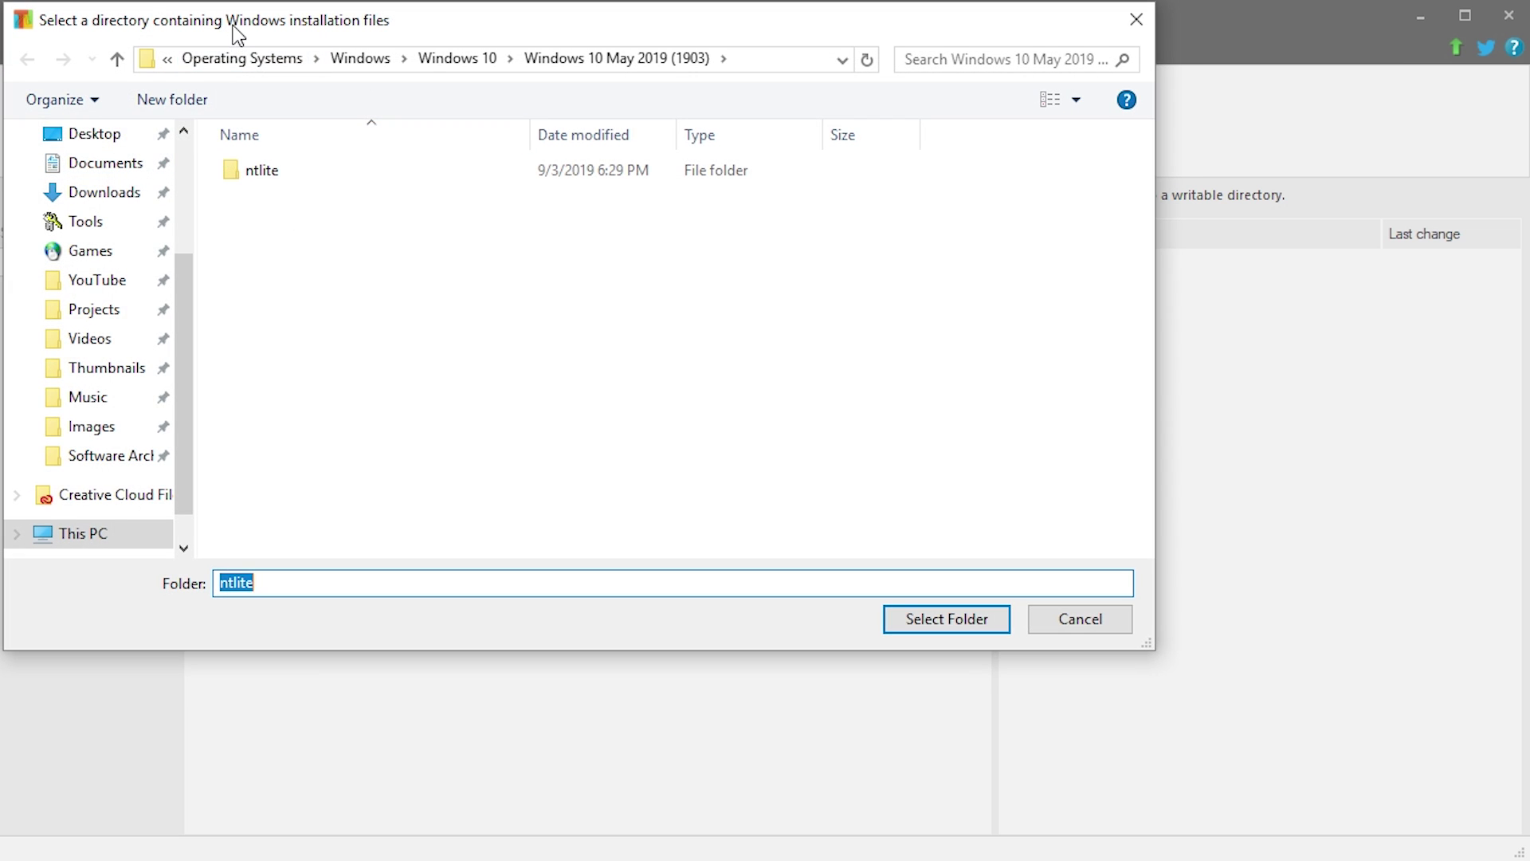
{"action": "left_click_drag", "start_coordinate": [232, 17], "coordinate": [310, 135]}
{"action": "left_click", "coordinate": [414, 293]}
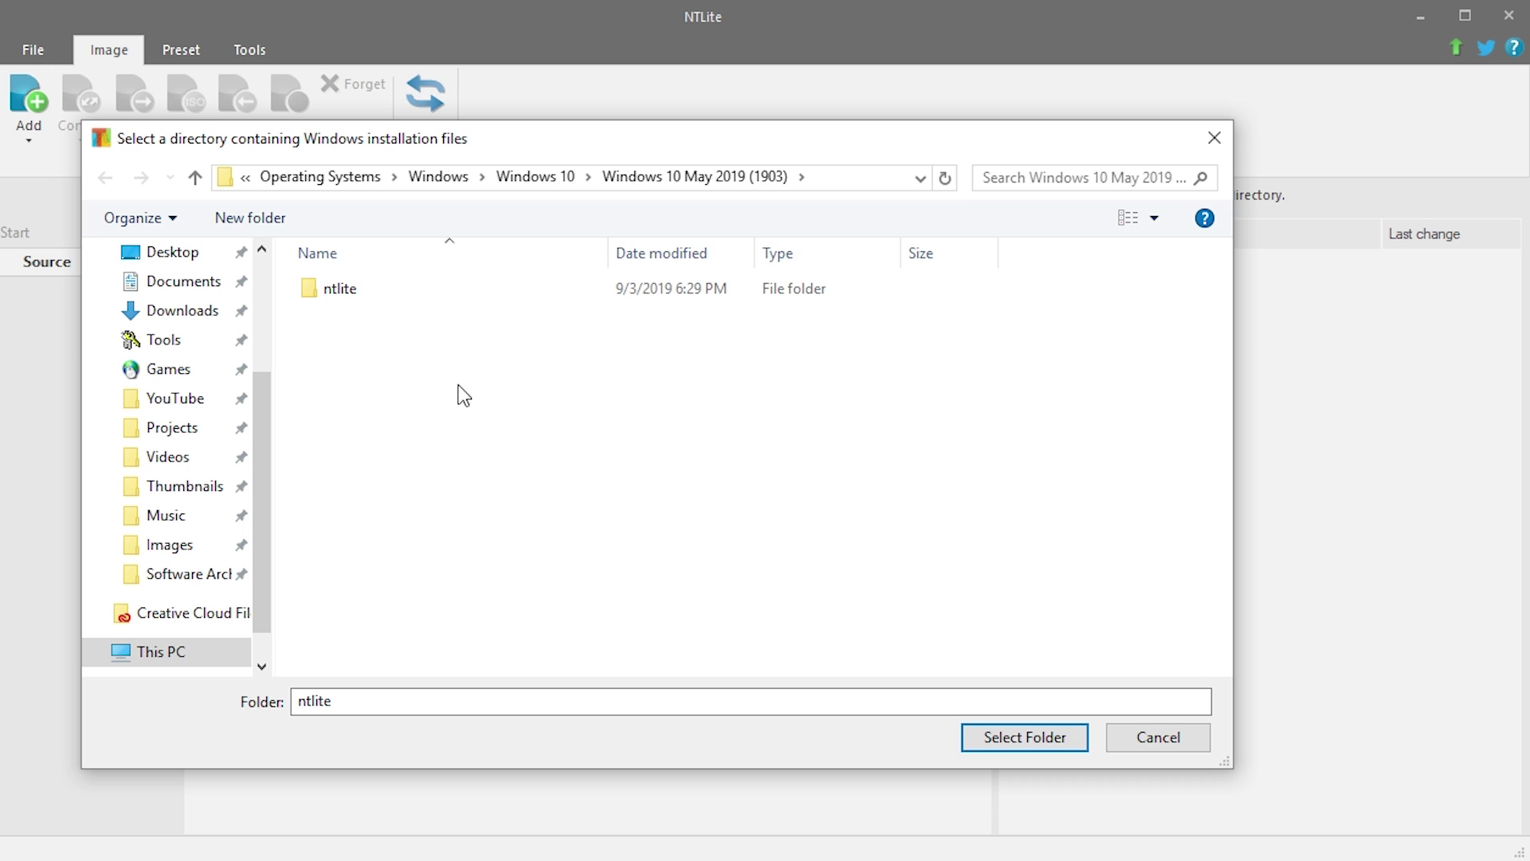
{"action": "left_click", "coordinate": [343, 295]}
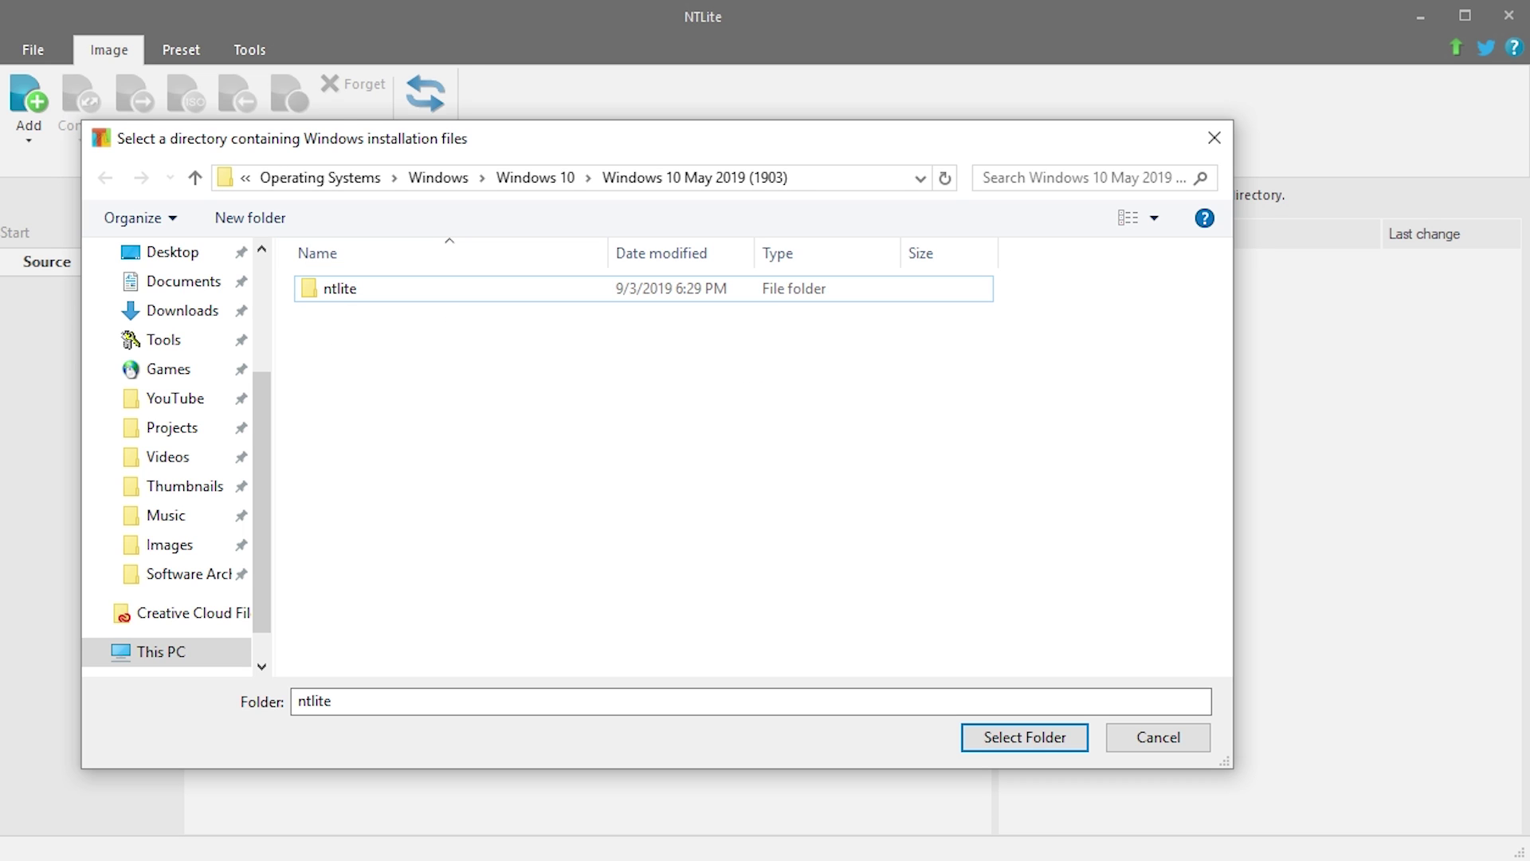
Switch to File Explorer, examine the Windows installation files in the ntlite folder, and close its window.
{"action": "key", "text": "alt+Tab"}
{"action": "left_click_drag", "start_coordinate": [882, 153], "coordinate": [723, 145]}
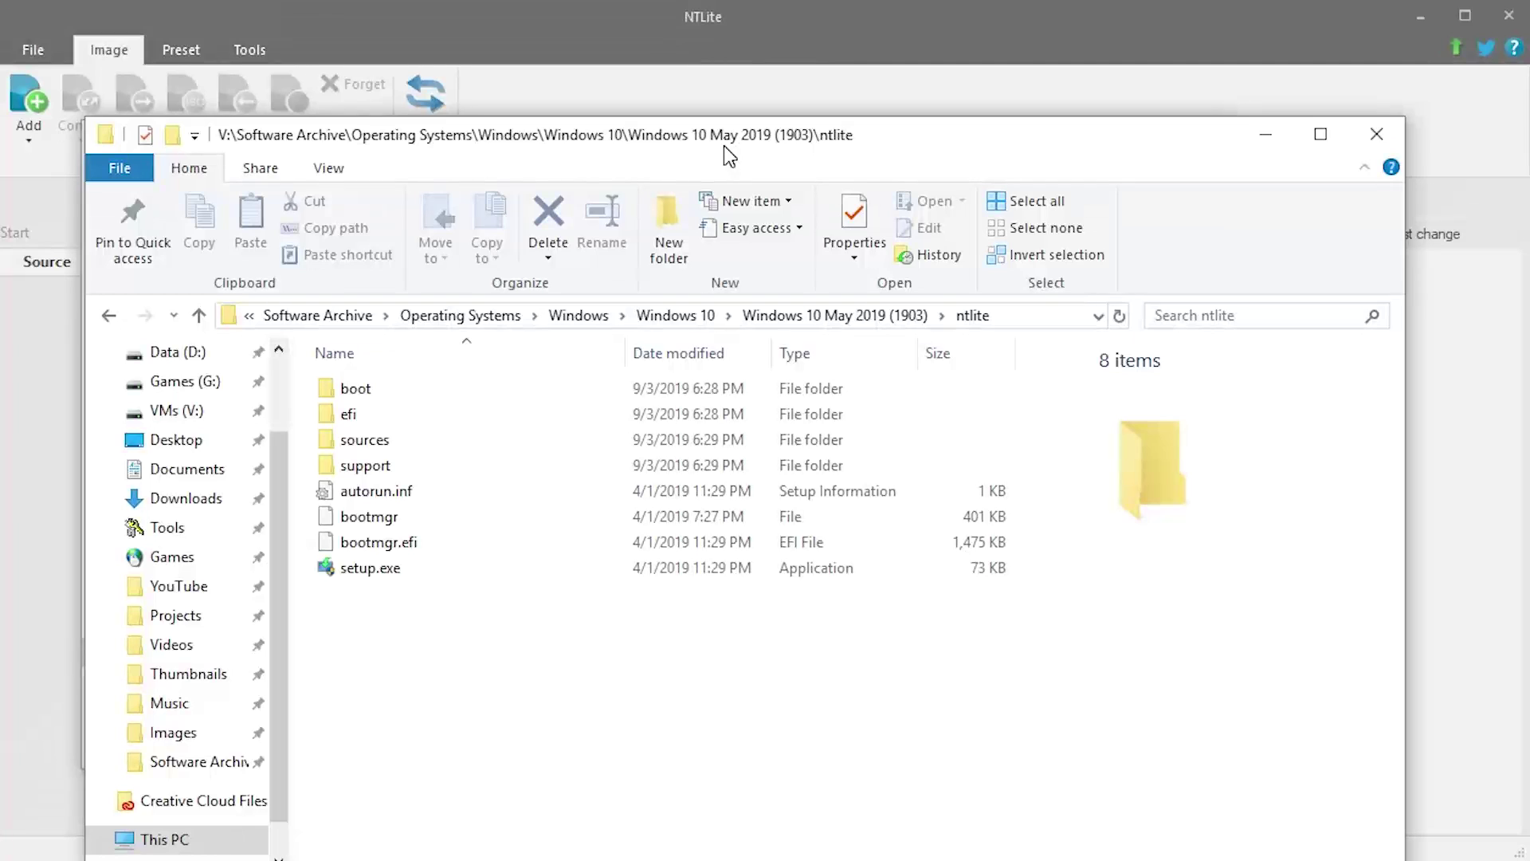
{"action": "left_click_drag", "start_coordinate": [377, 610], "coordinate": [408, 365]}
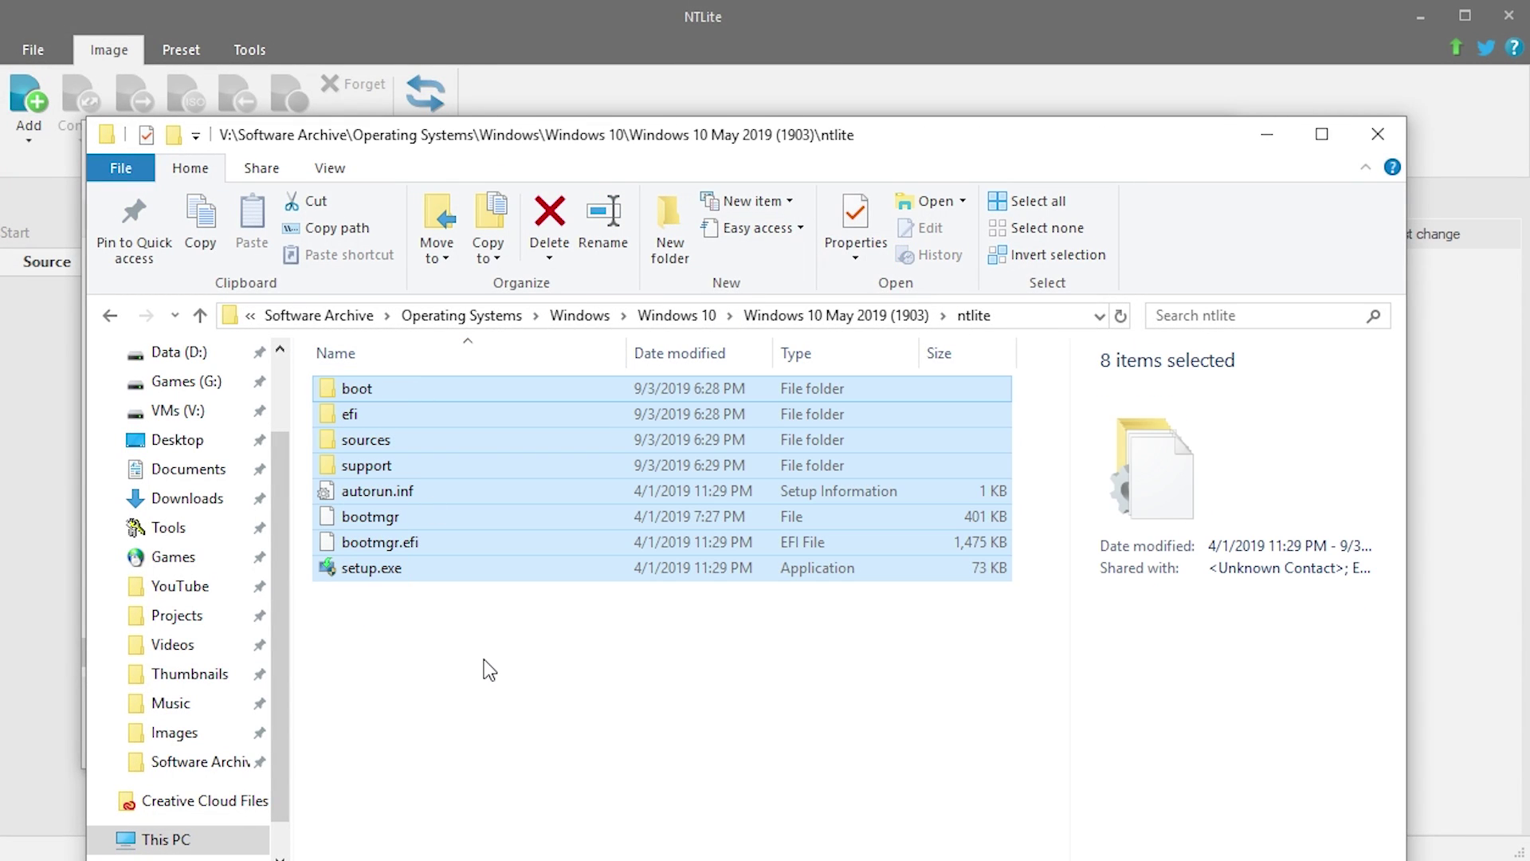
{"action": "left_click", "coordinate": [485, 656]}
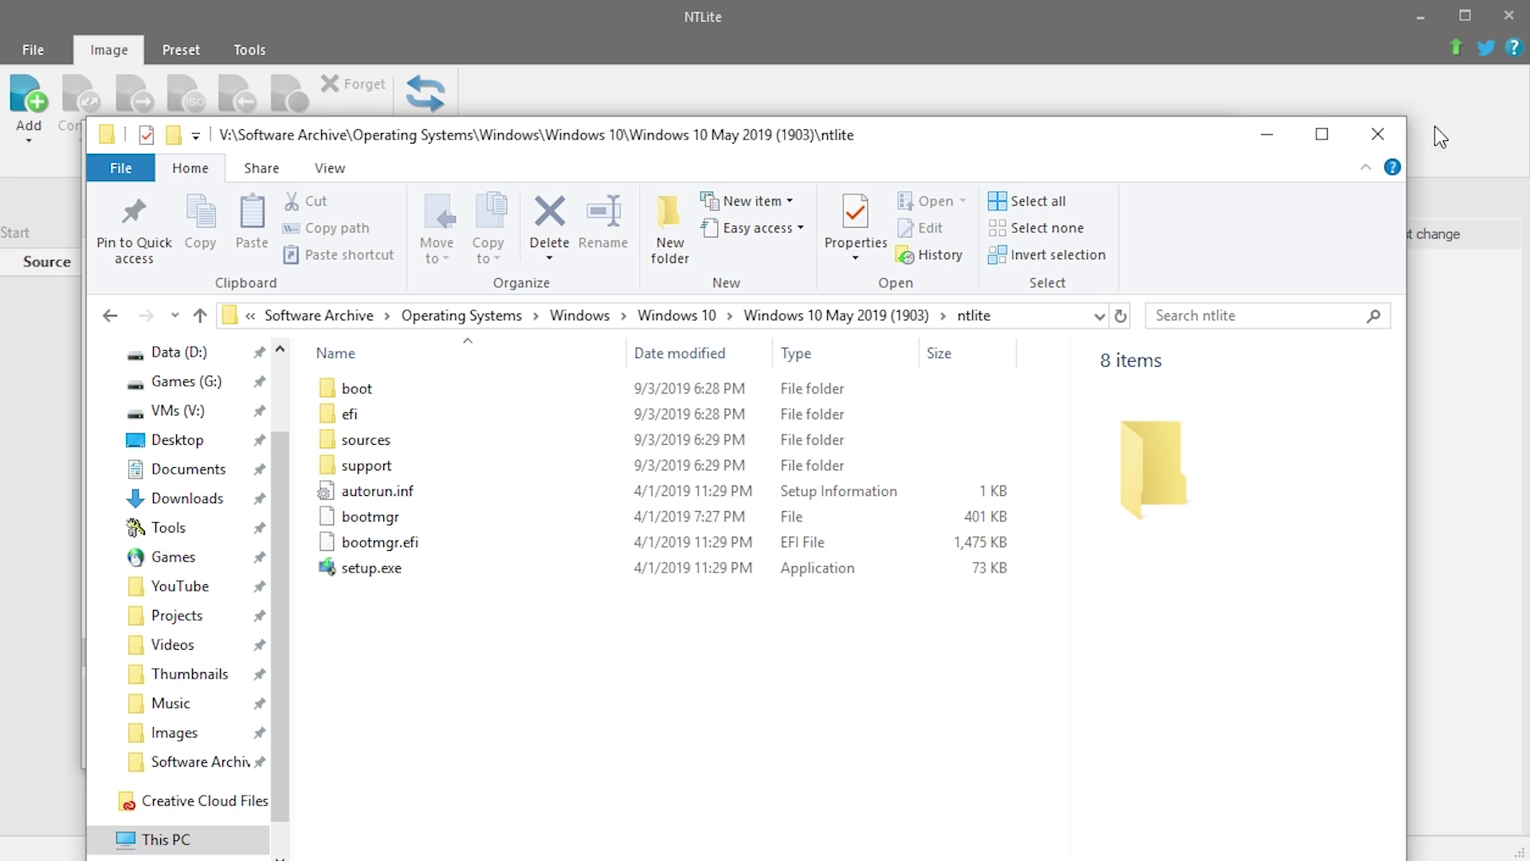
{"action": "left_click", "coordinate": [1378, 133]}
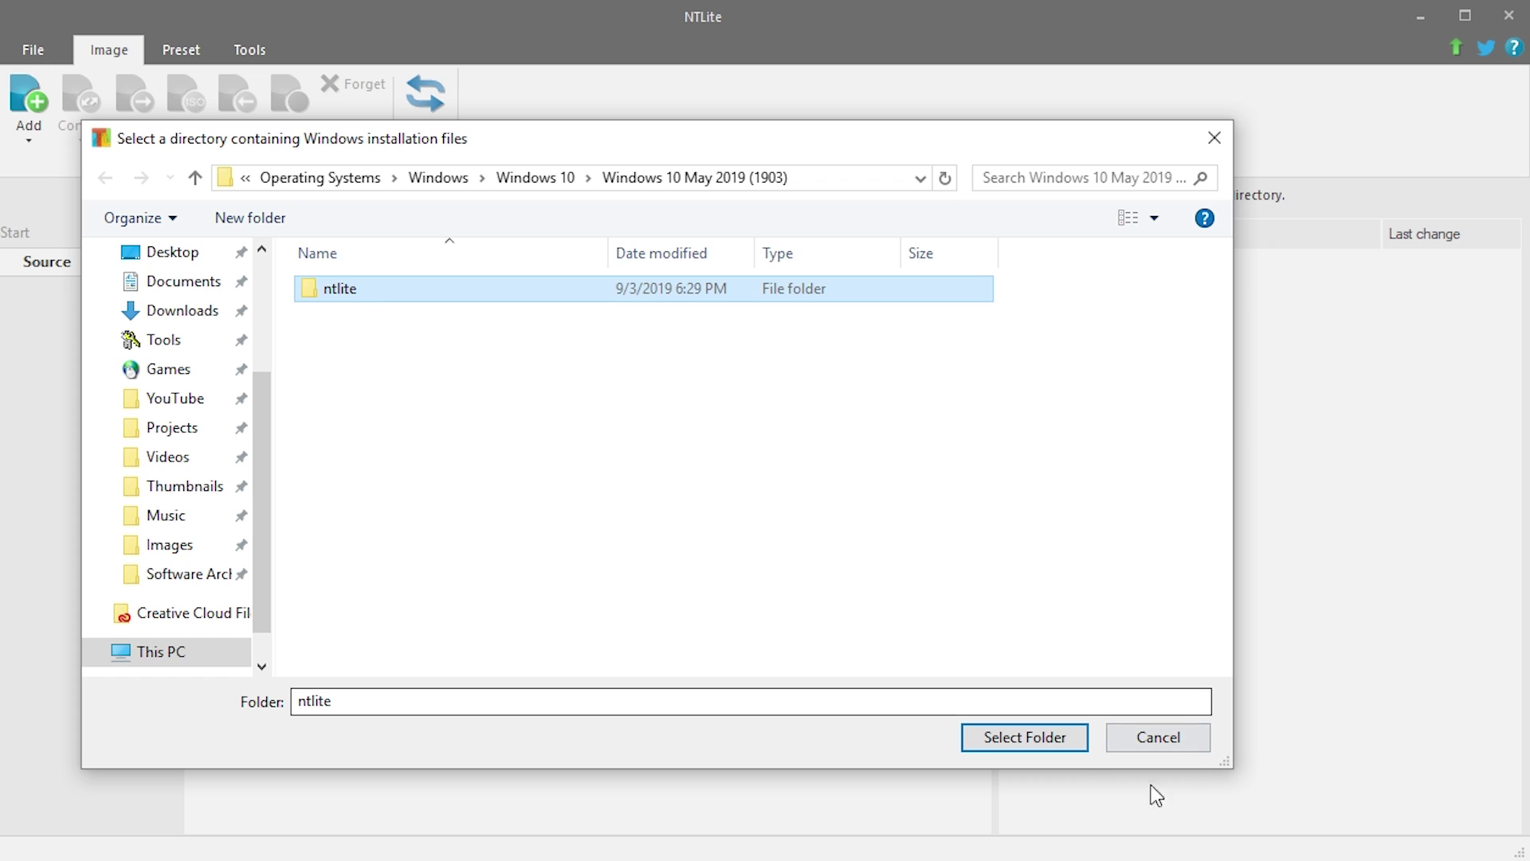
Try to add the chosen ntlite folder as a source, and expand the image history.
{"action": "left_click", "coordinate": [1057, 749]}
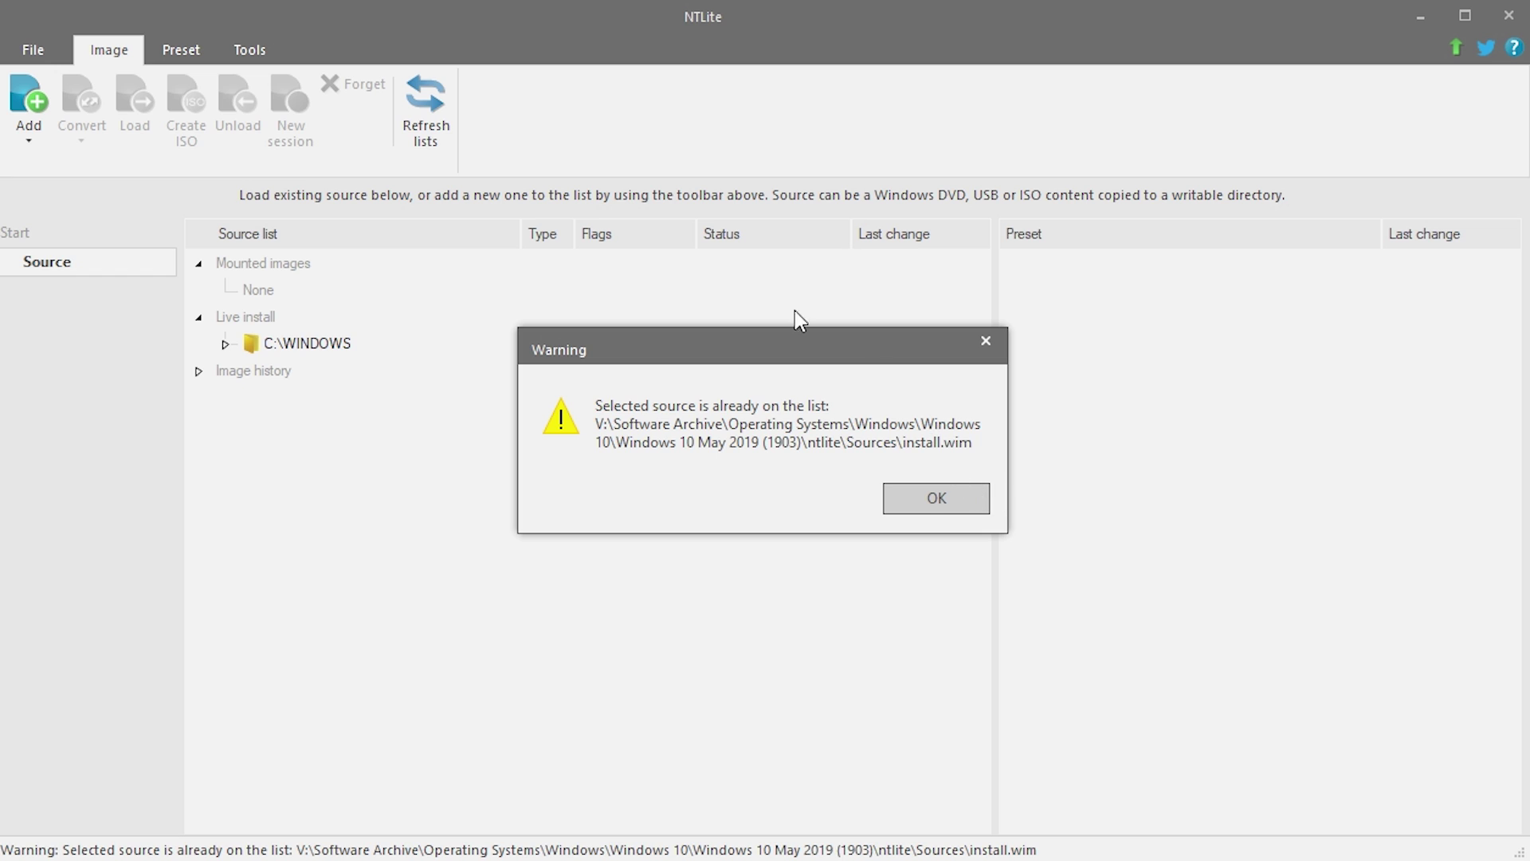
{"action": "left_click", "coordinate": [926, 501]}
{"action": "left_click", "coordinate": [198, 371]}
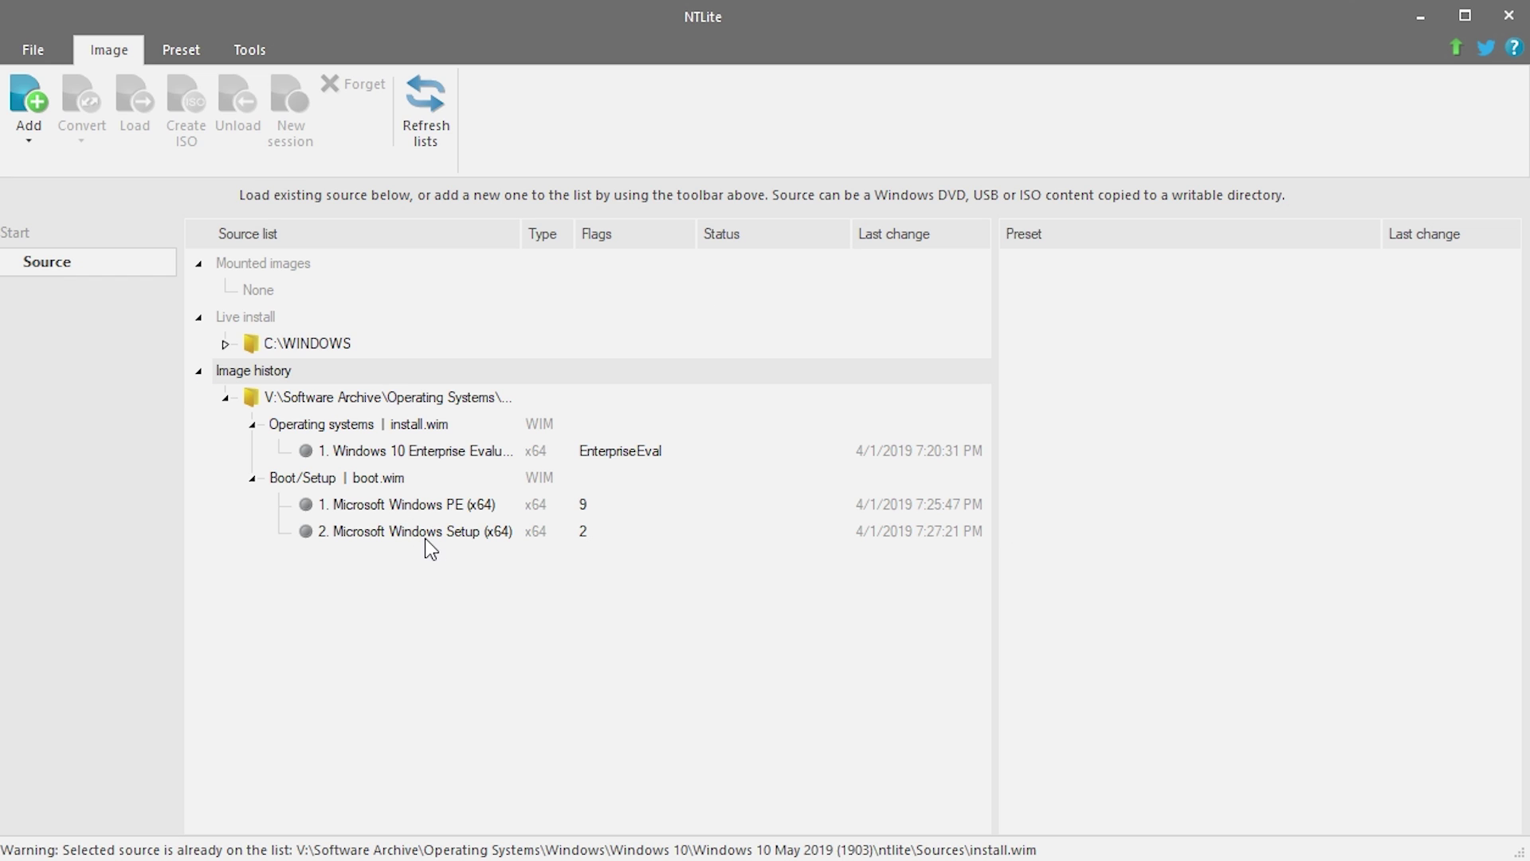
Widen the Source list column and load the Windows 10 Enterprise Evaluation image from install.wim.
{"action": "left_click", "coordinate": [345, 453]}
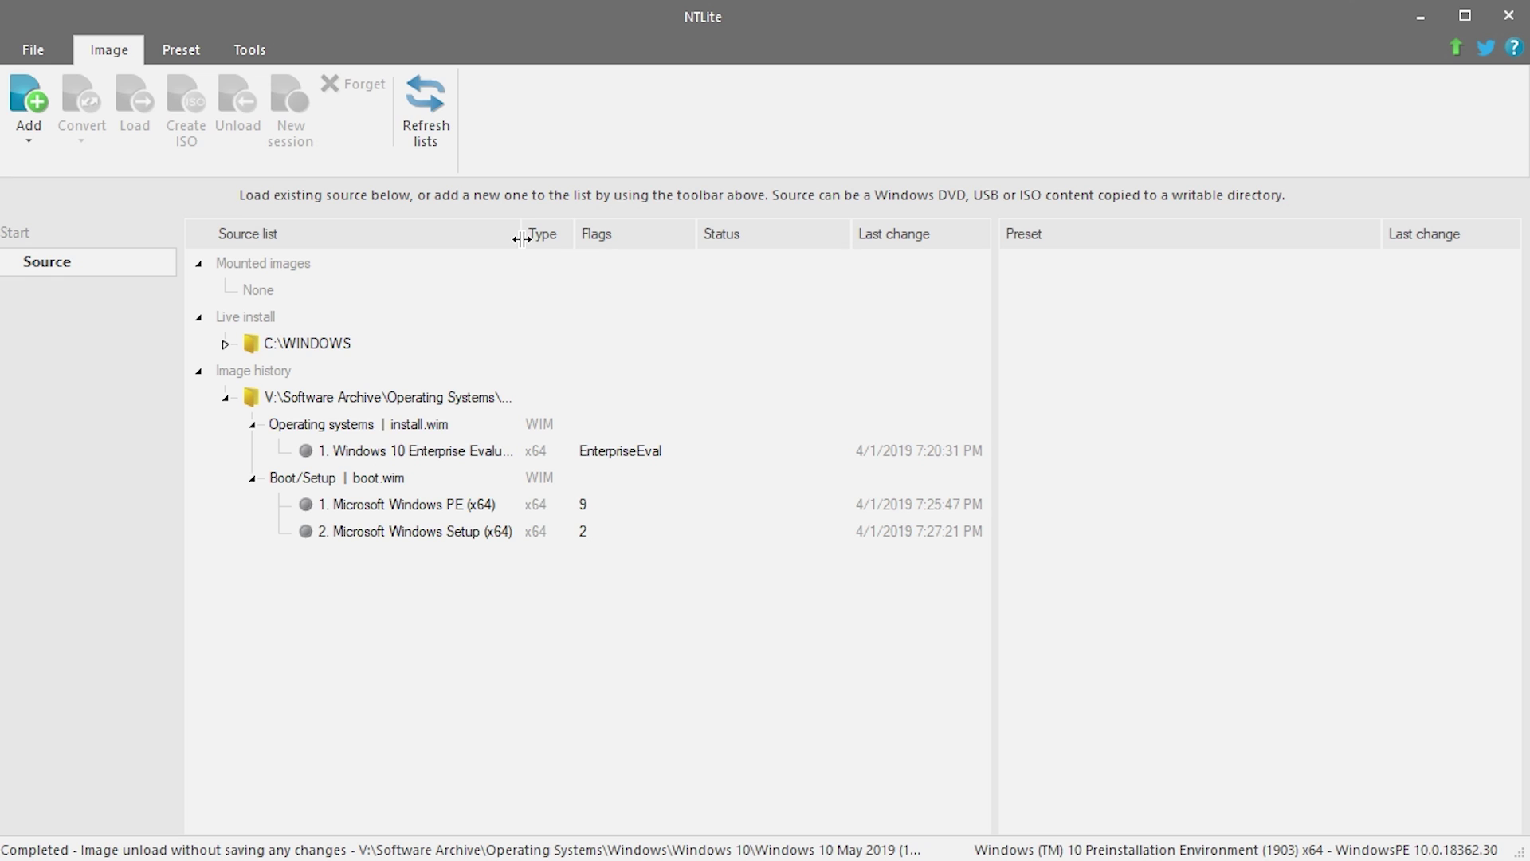
{"action": "left_click_drag", "start_coordinate": [522, 235], "coordinate": [568, 235]}
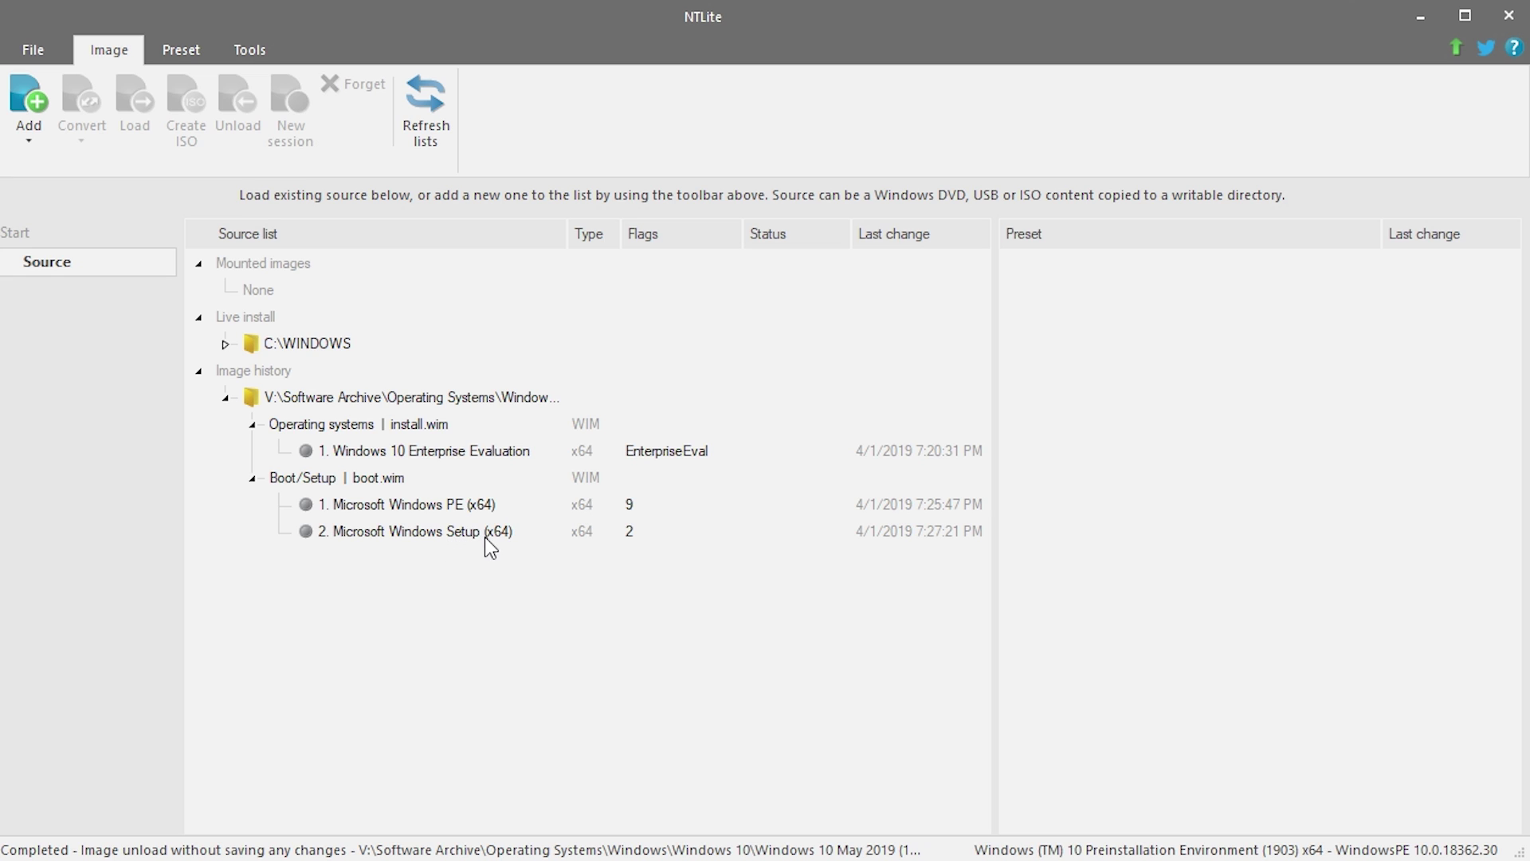
{"action": "left_click", "coordinate": [342, 451]}
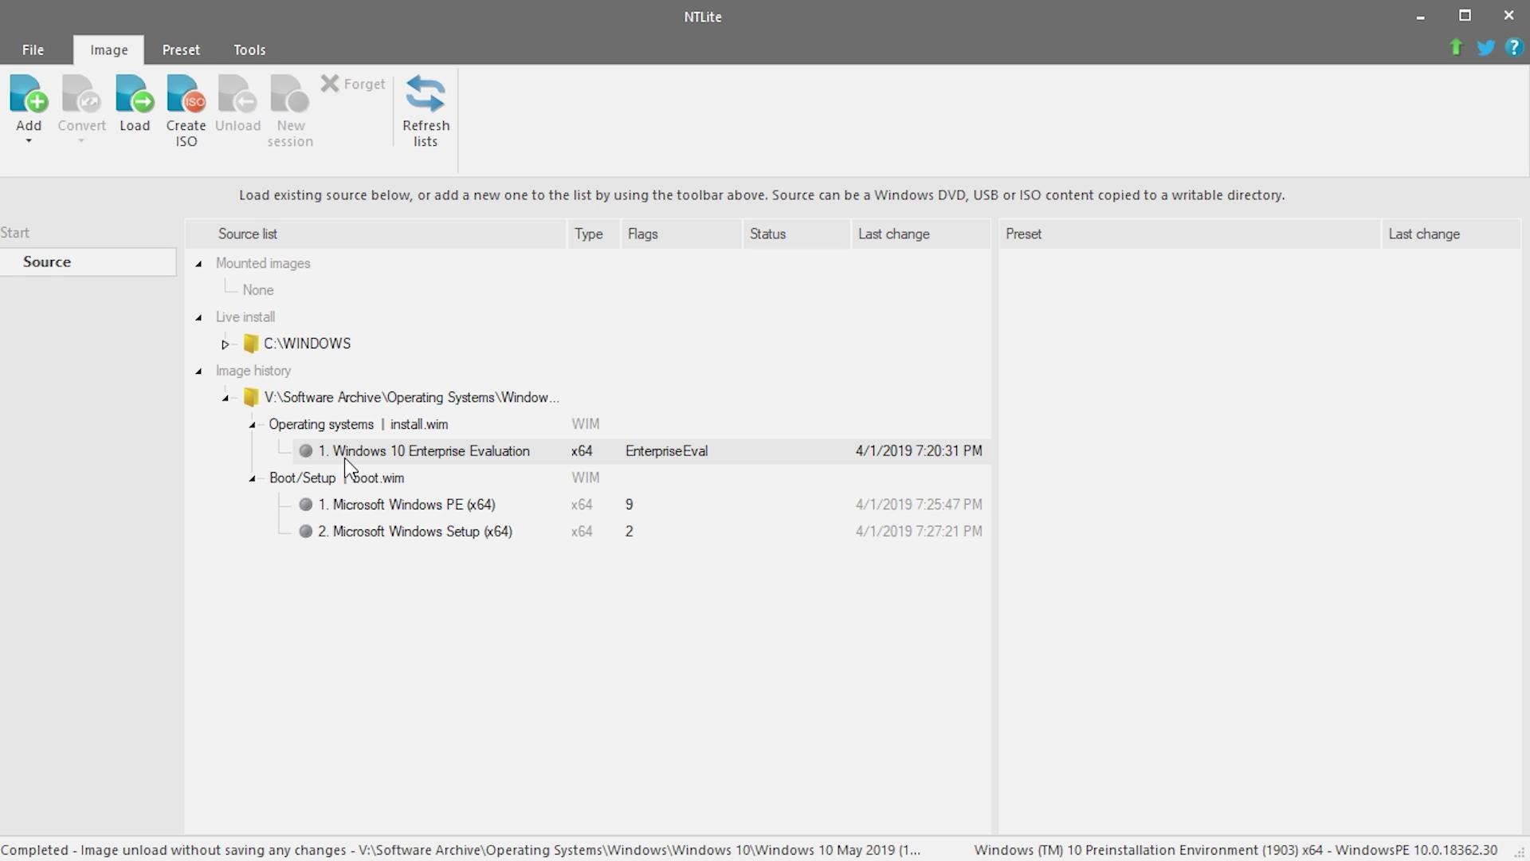
{"action": "double_click", "coordinate": [345, 458]}
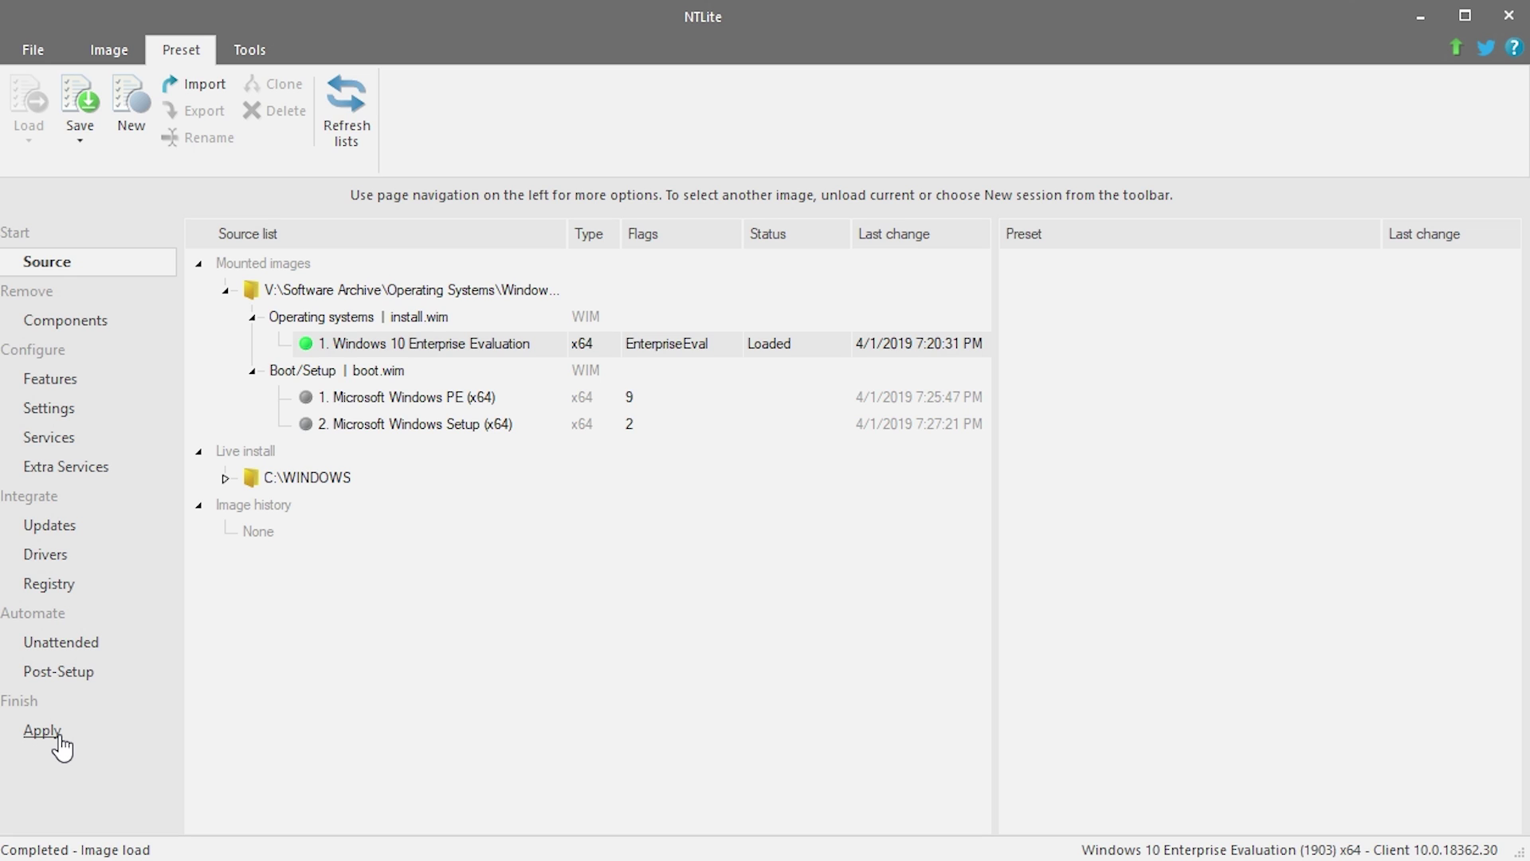
Open the component removal list, accept the removal warning, and expand the Windows Apps group.
{"action": "left_click", "coordinate": [66, 321]}
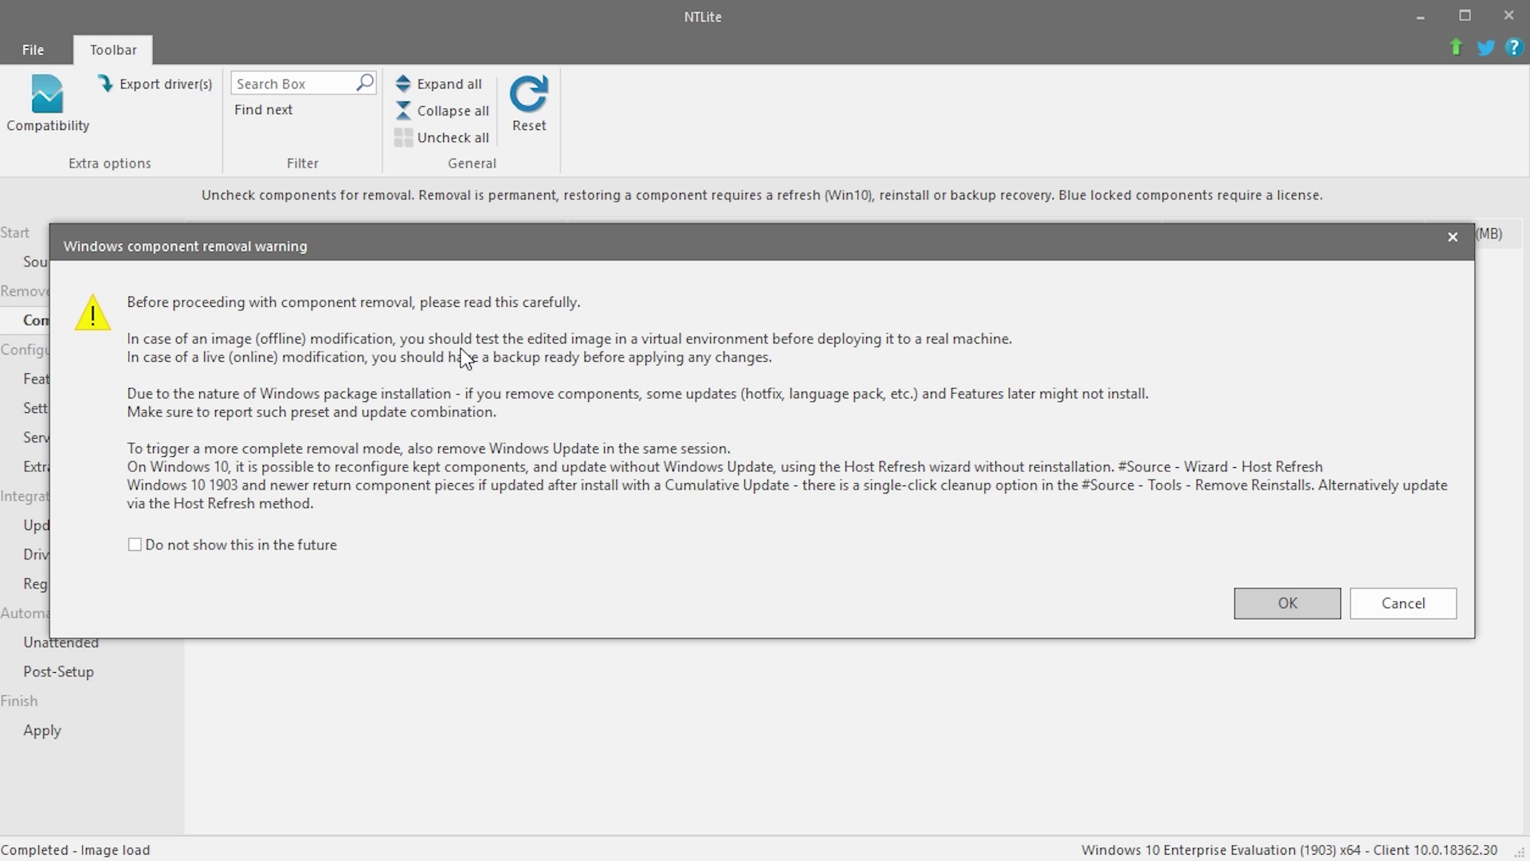
{"action": "key", "text": "Return"}
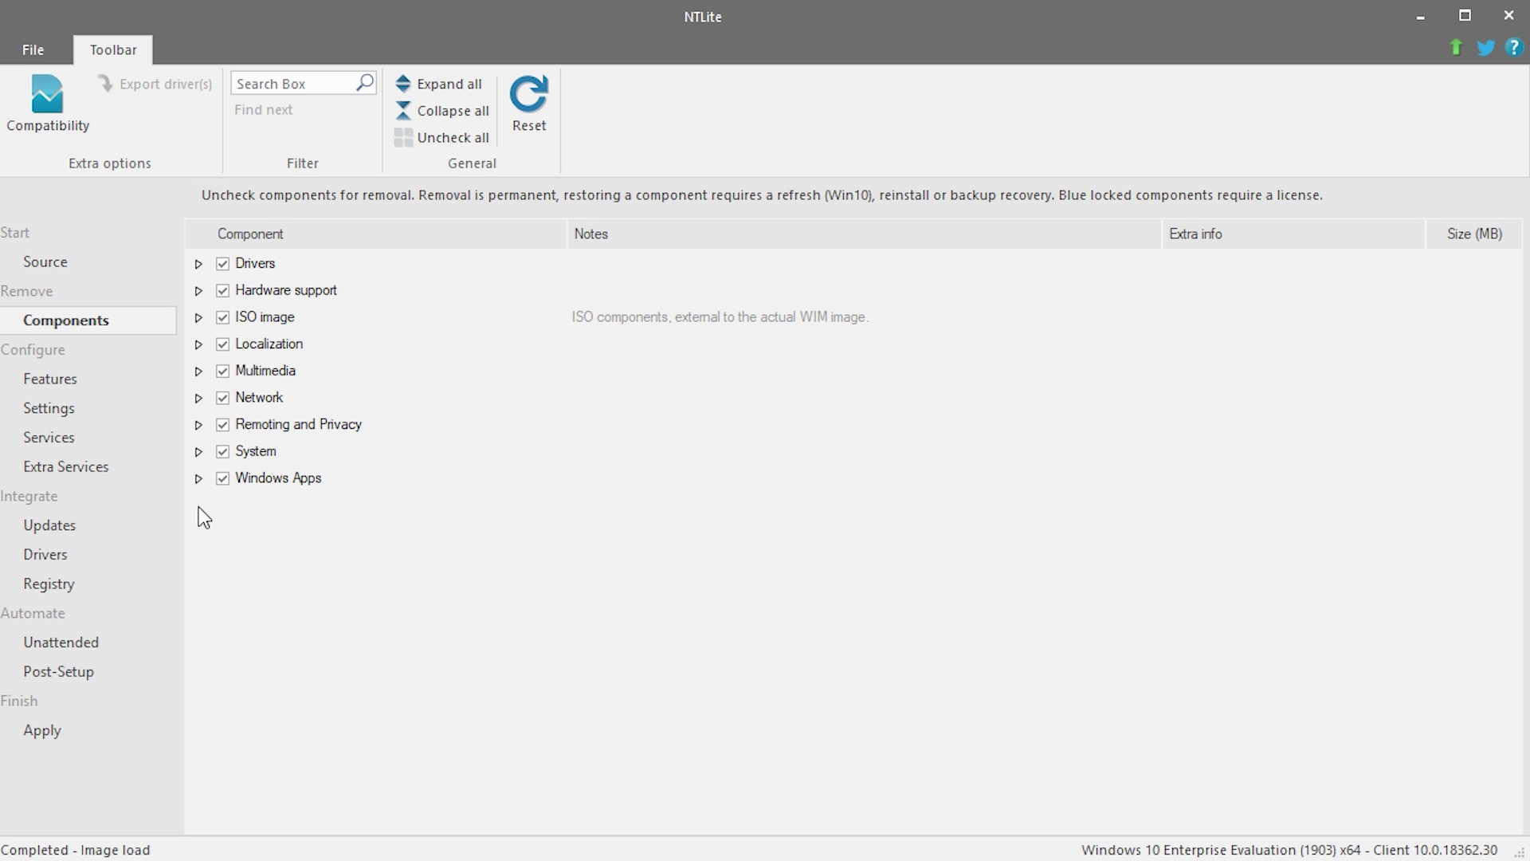
{"action": "left_click", "coordinate": [199, 478]}
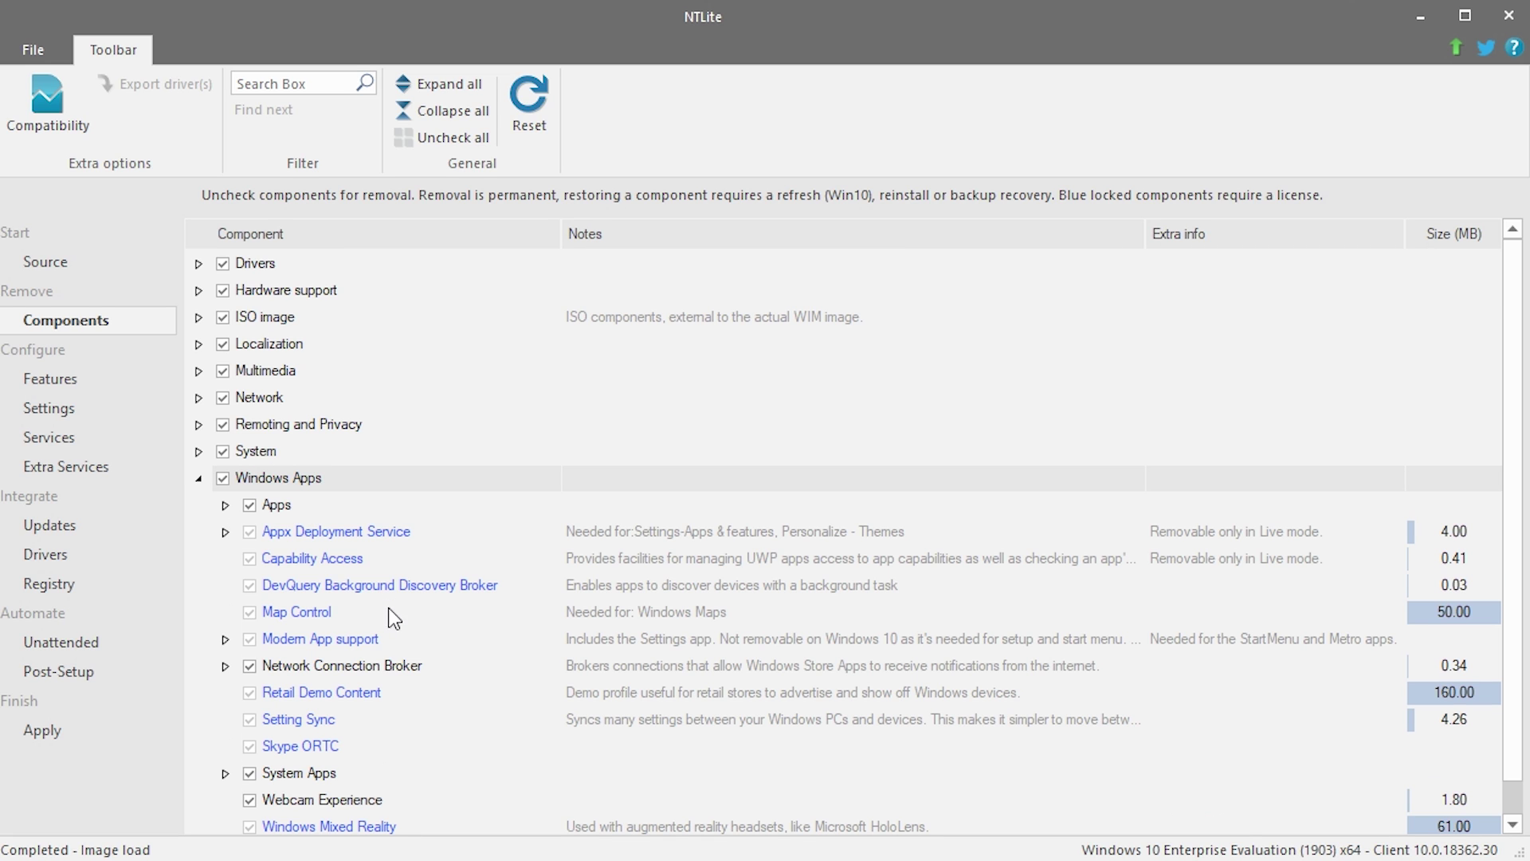
{"action": "scroll", "coordinate": [390, 620], "scroll_direction": "down", "scroll_amount": 1}
{"action": "scroll", "coordinate": [1517, 478], "scroll_direction": "up", "scroll_amount": 1}
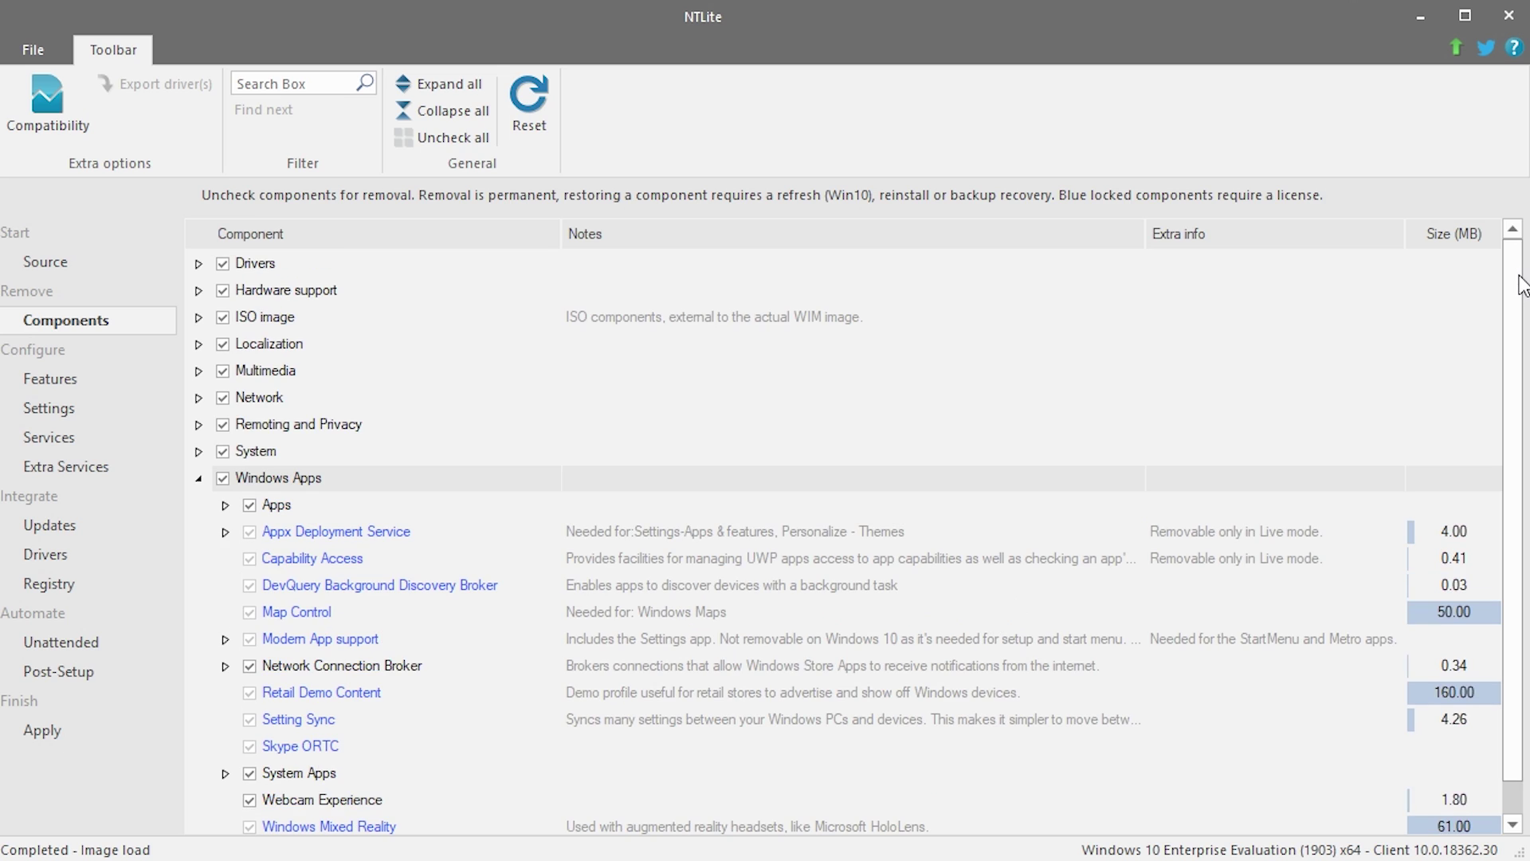
{"action": "scroll", "coordinate": [425, 662], "scroll_direction": "down", "scroll_amount": 1}
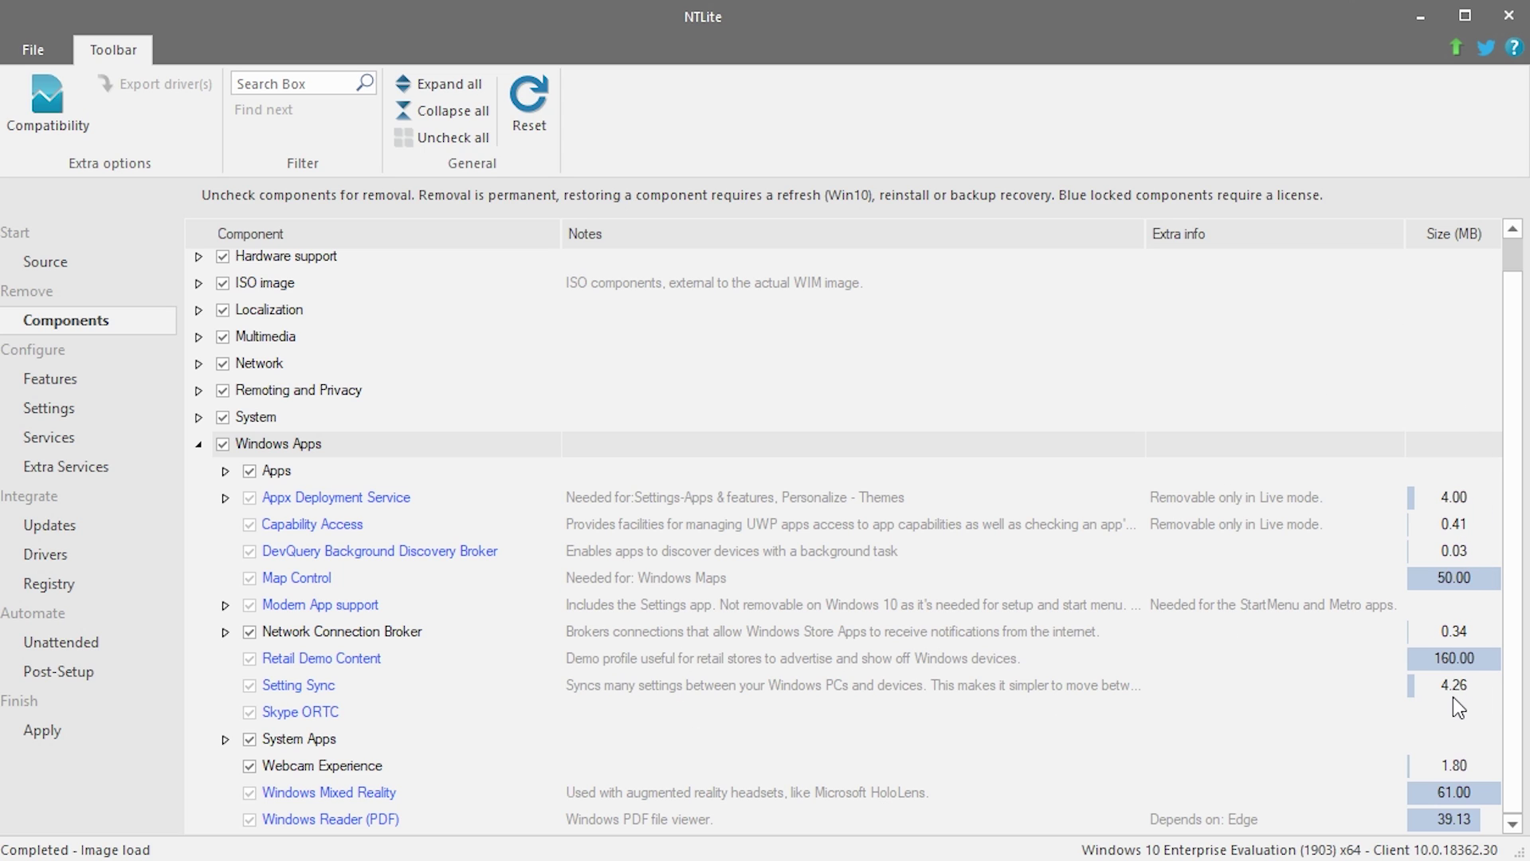
Mark the System Apps group for removal, agreeing to uncheck all dependent components for Edge, PeopleExperienceHost and Windows Defender.
{"action": "left_click", "coordinate": [225, 739]}
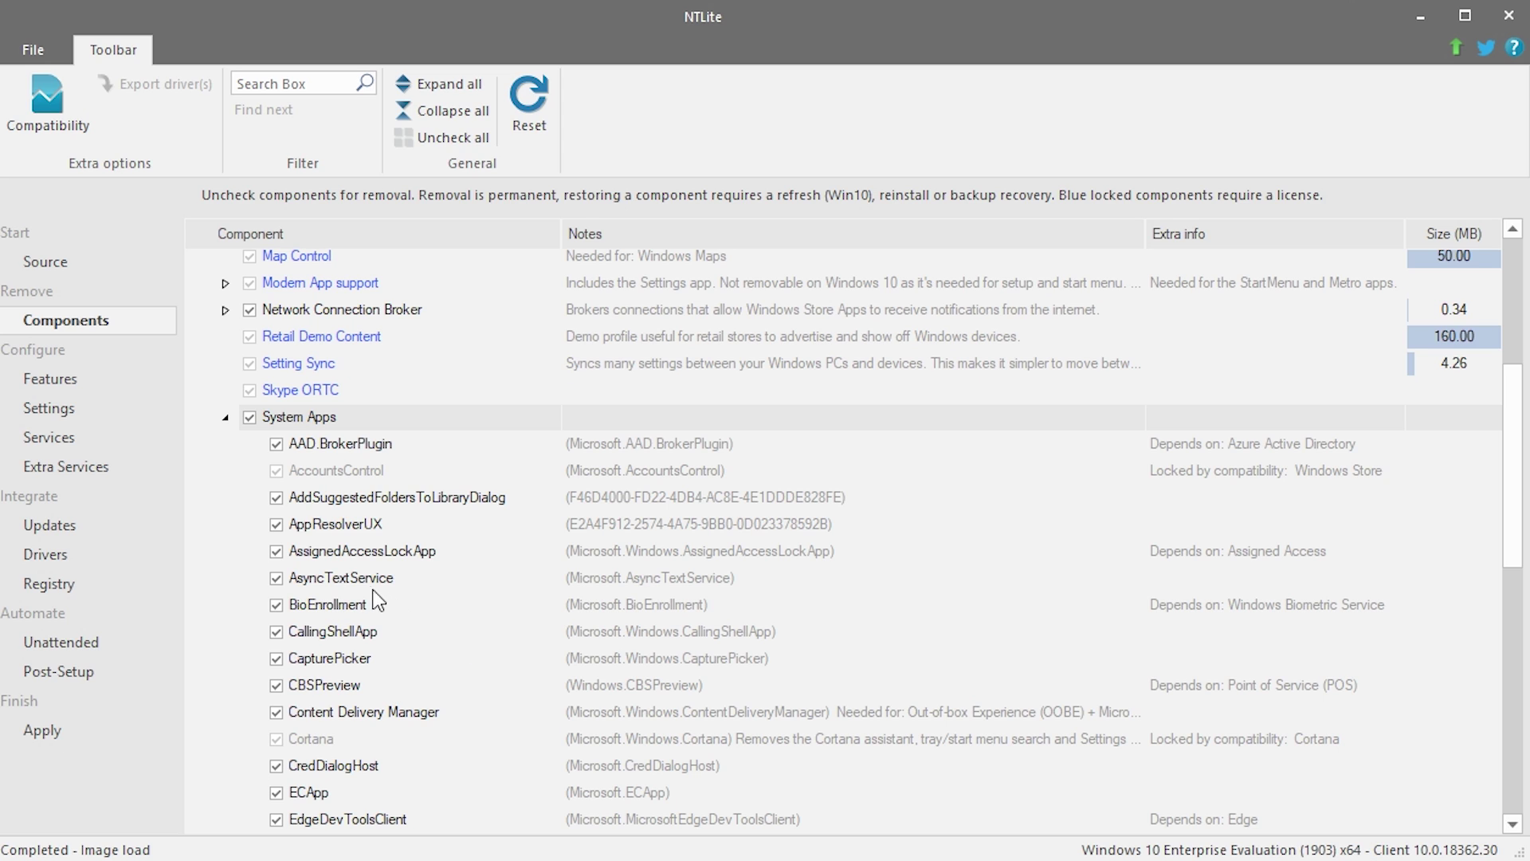
{"action": "left_click", "coordinate": [247, 419]}
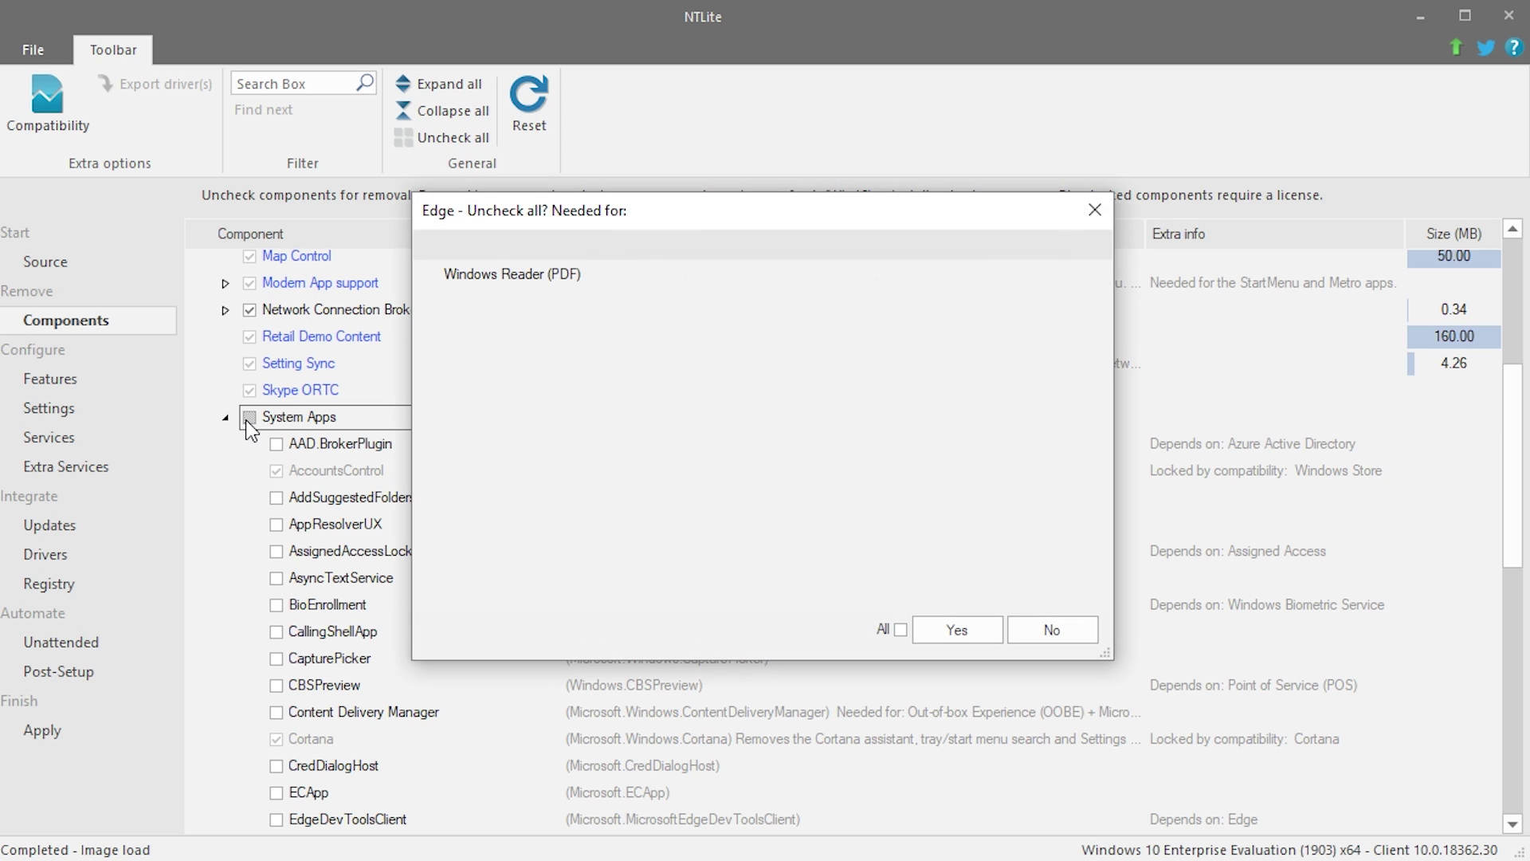
{"action": "key", "text": "Return"}
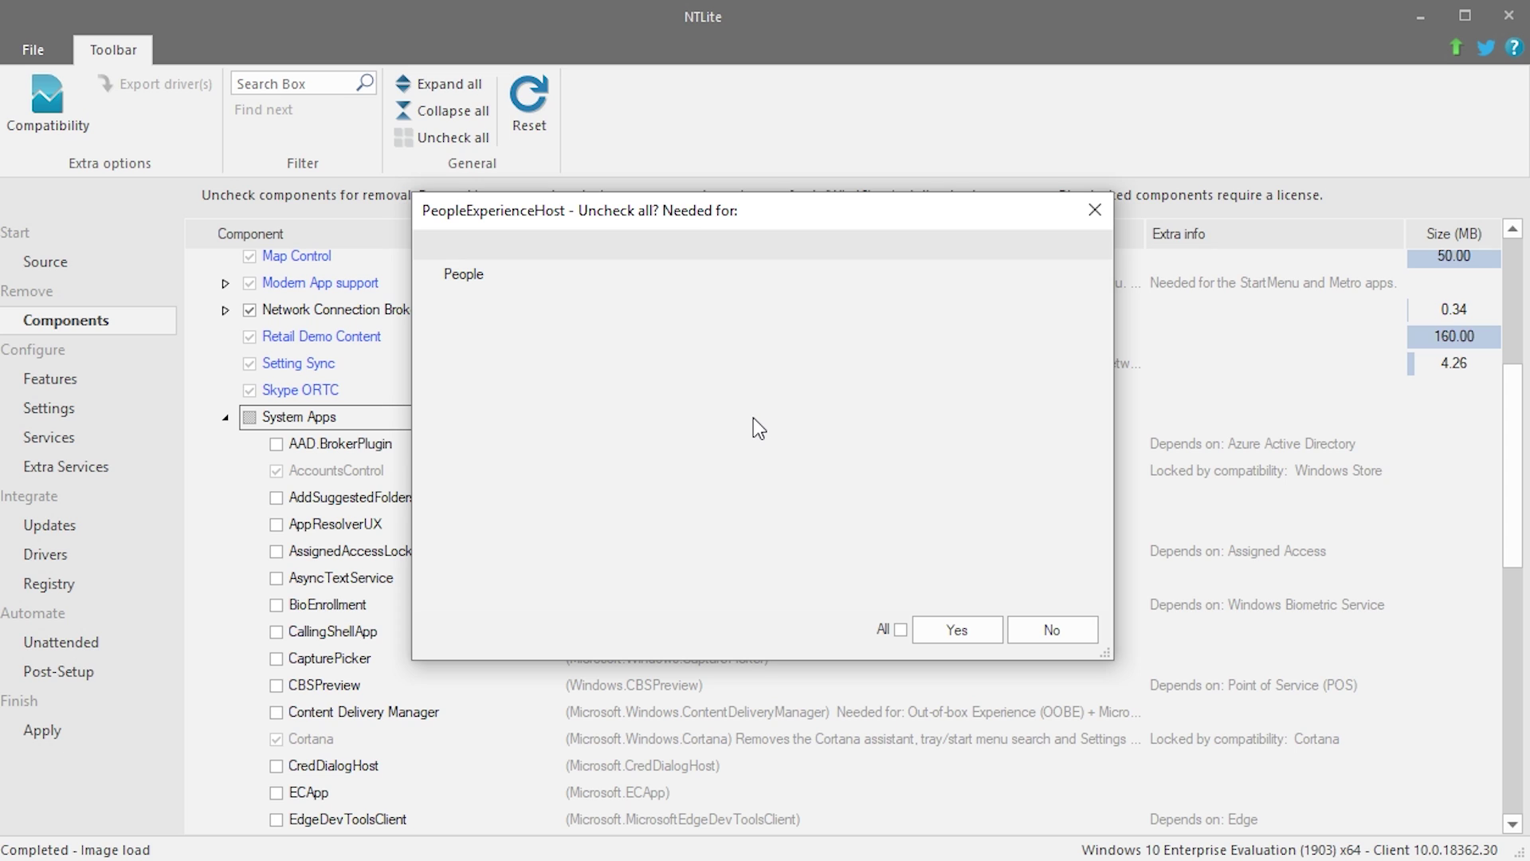
{"action": "left_click", "coordinate": [969, 633]}
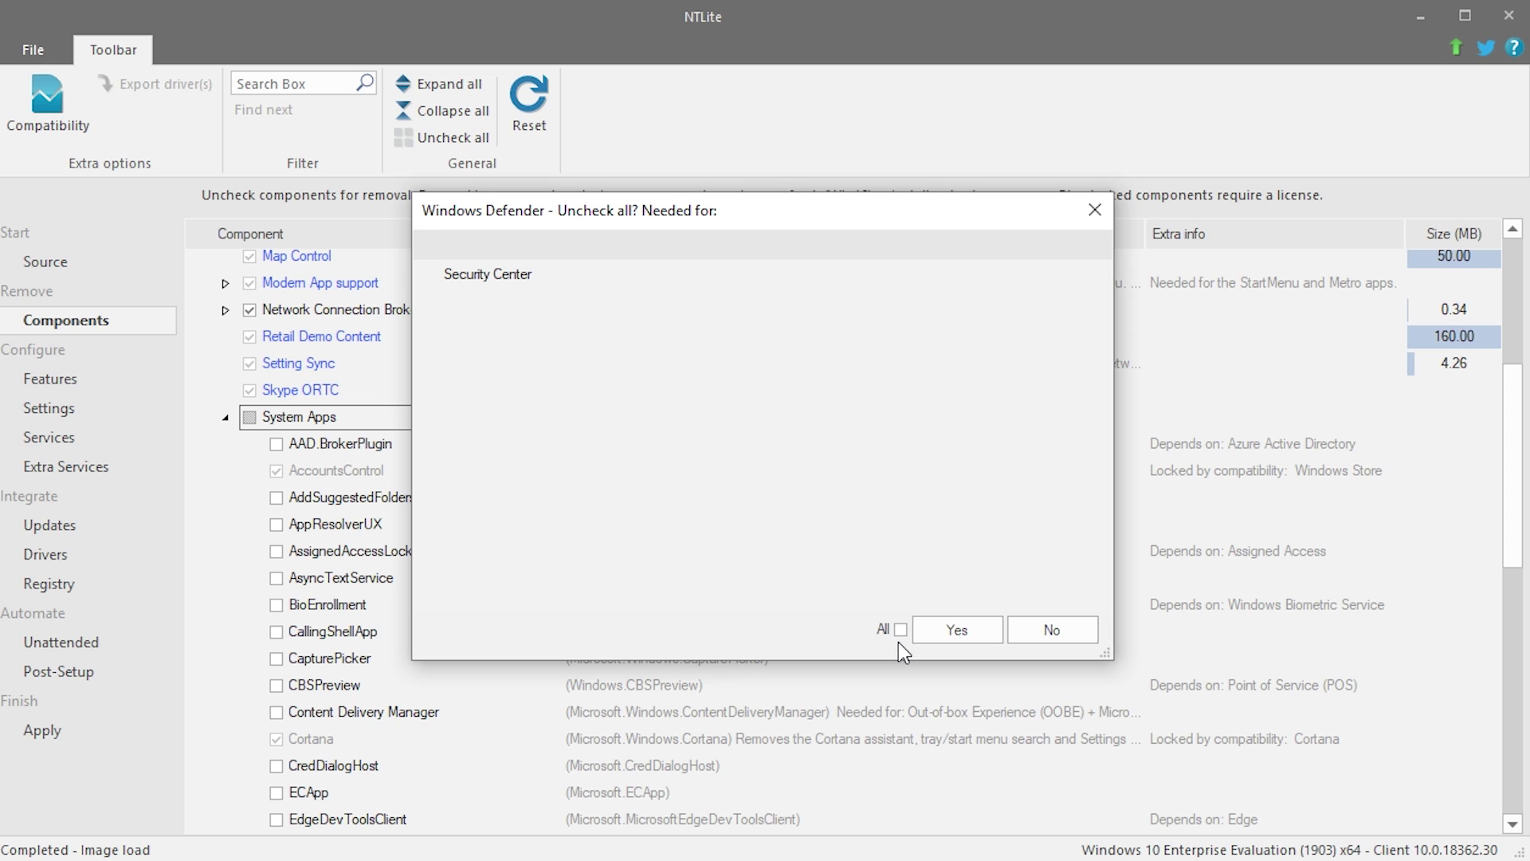
{"action": "left_click", "coordinate": [958, 630]}
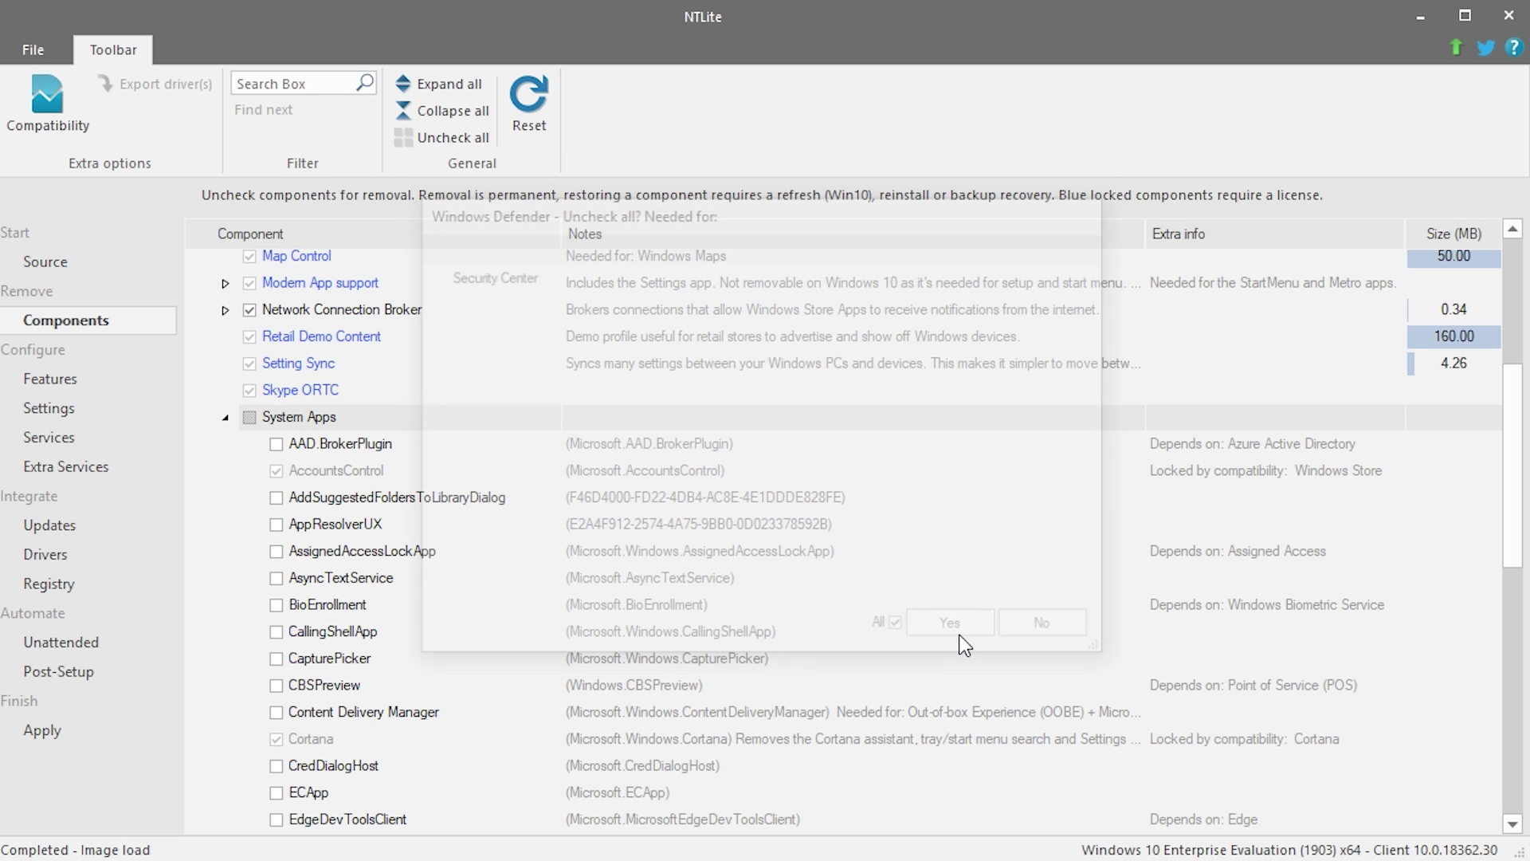
{"action": "scroll", "coordinate": [266, 601], "scroll_direction": "down", "scroll_amount": 12}
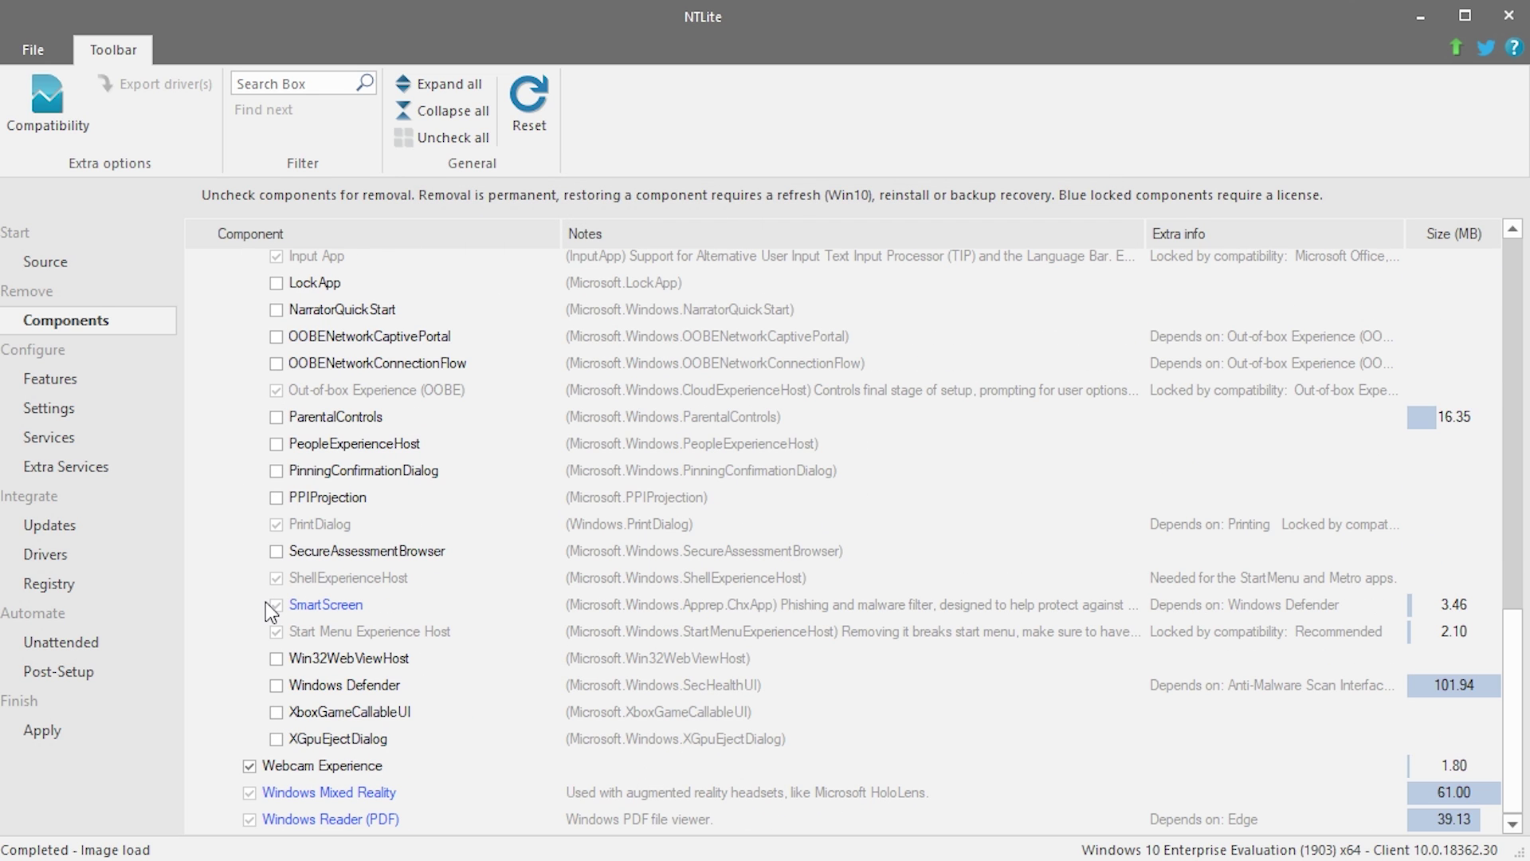
Collapse the System Apps group and mark Webcam Experience for removal under Windows Apps.
{"action": "scroll", "coordinate": [247, 652], "scroll_direction": "up", "scroll_amount": 14}
{"action": "left_click", "coordinate": [224, 443]}
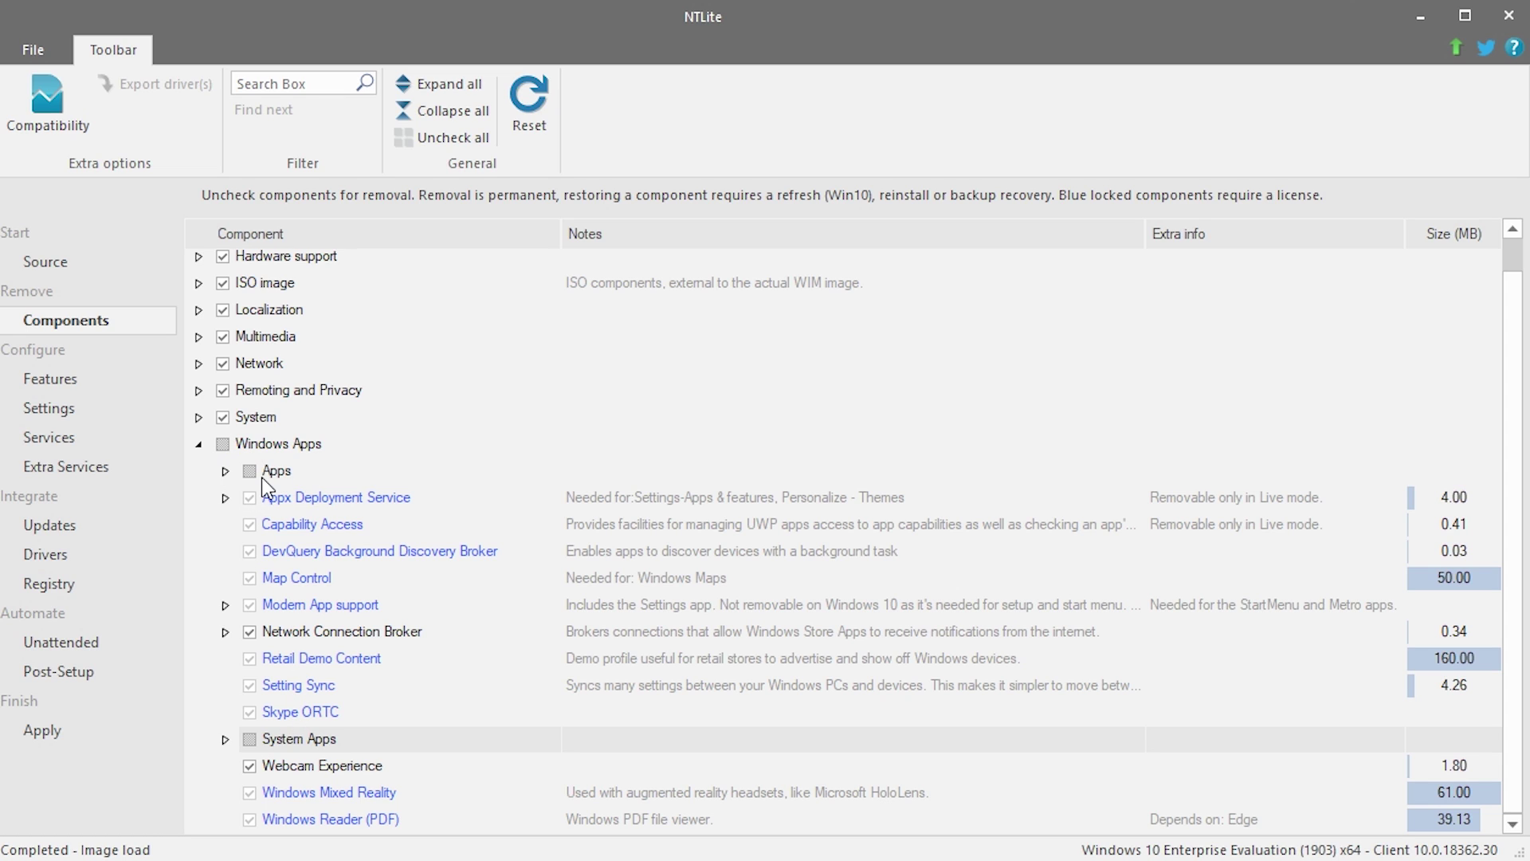
{"action": "scroll", "coordinate": [263, 479], "scroll_direction": "up", "scroll_amount": 1}
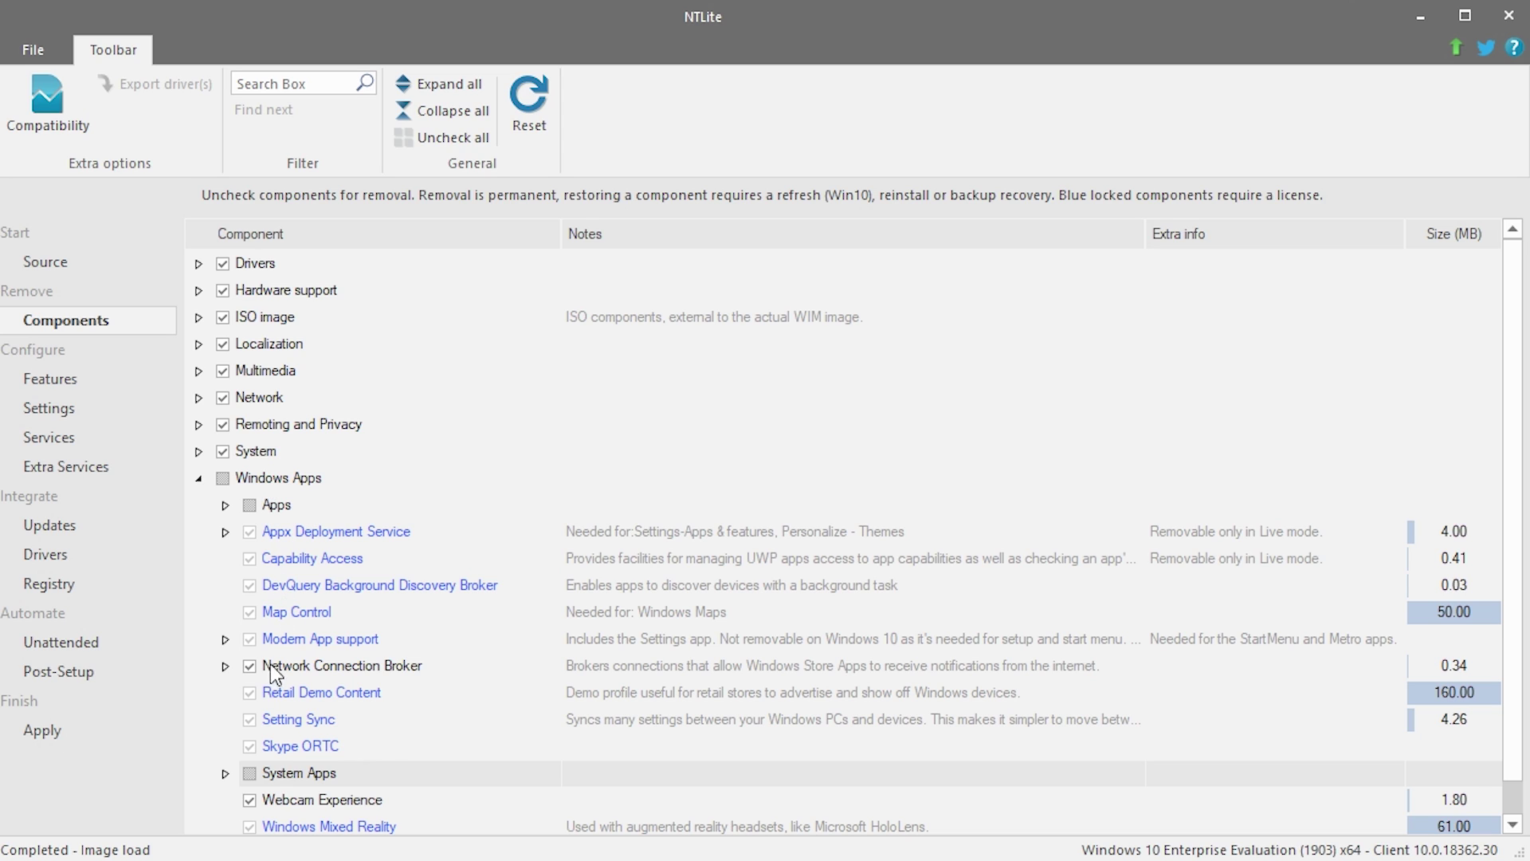
{"action": "scroll", "coordinate": [255, 693], "scroll_direction": "down", "scroll_amount": 1}
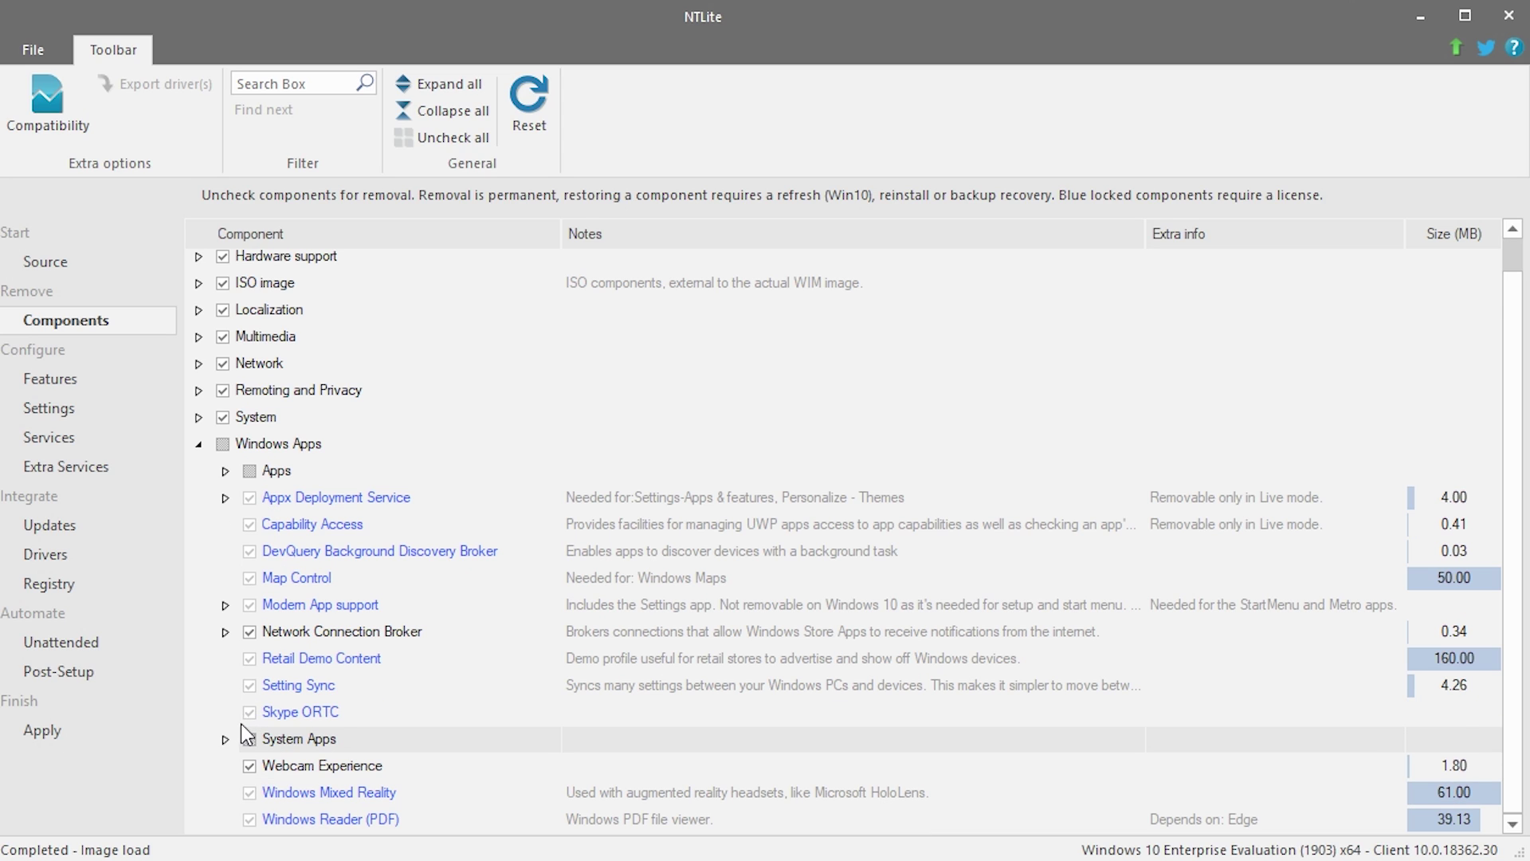
{"action": "left_click", "coordinate": [250, 768]}
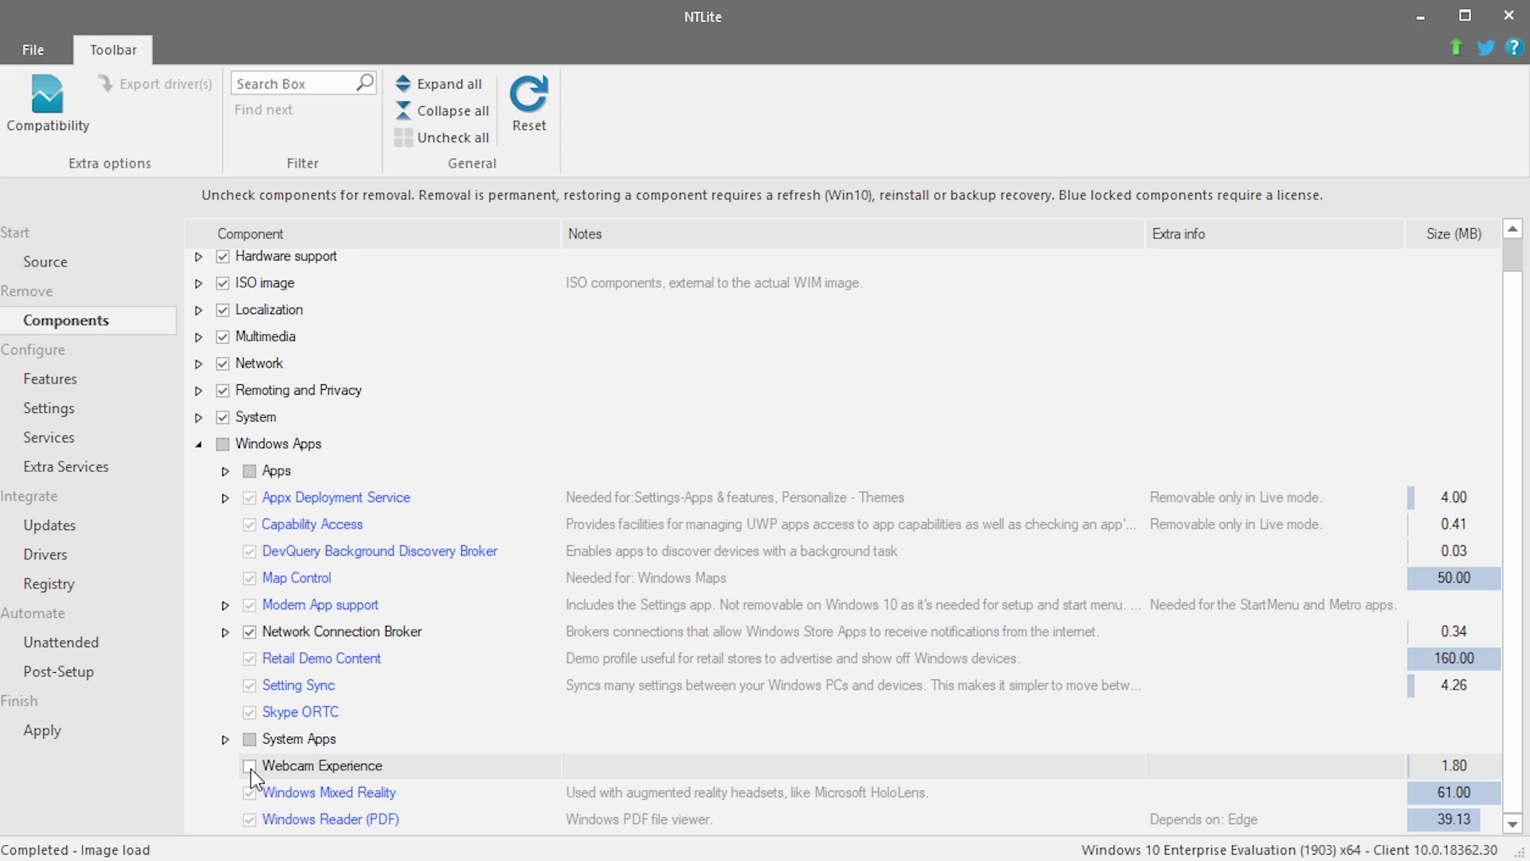
Review the locked Skype ORTC, Setting Sync and Windows Reader (PDF) components under Windows Apps.
{"action": "left_click", "coordinate": [257, 717]}
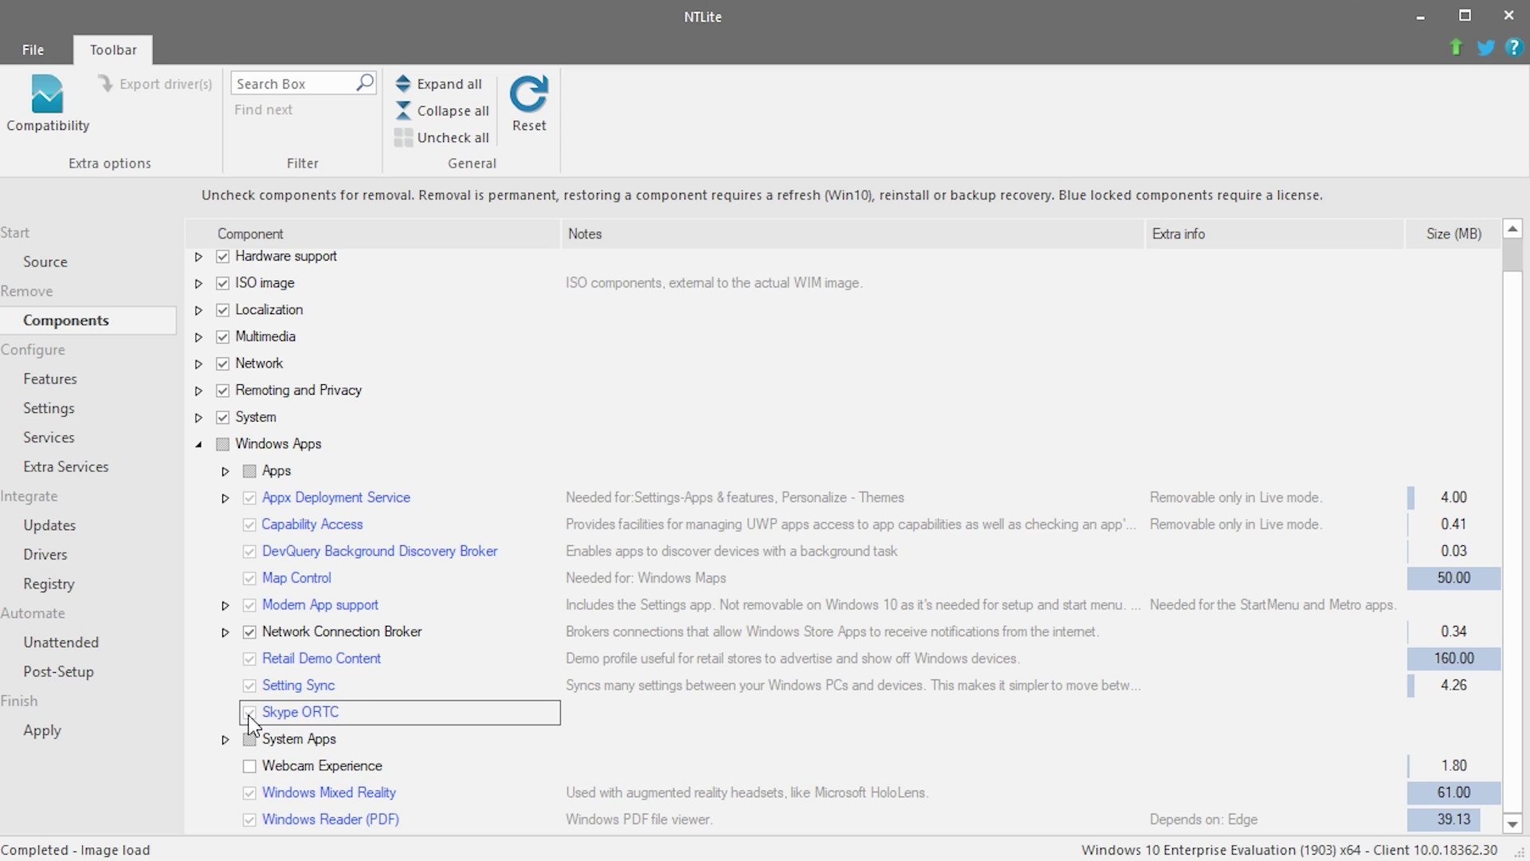
{"action": "left_click", "coordinate": [327, 691]}
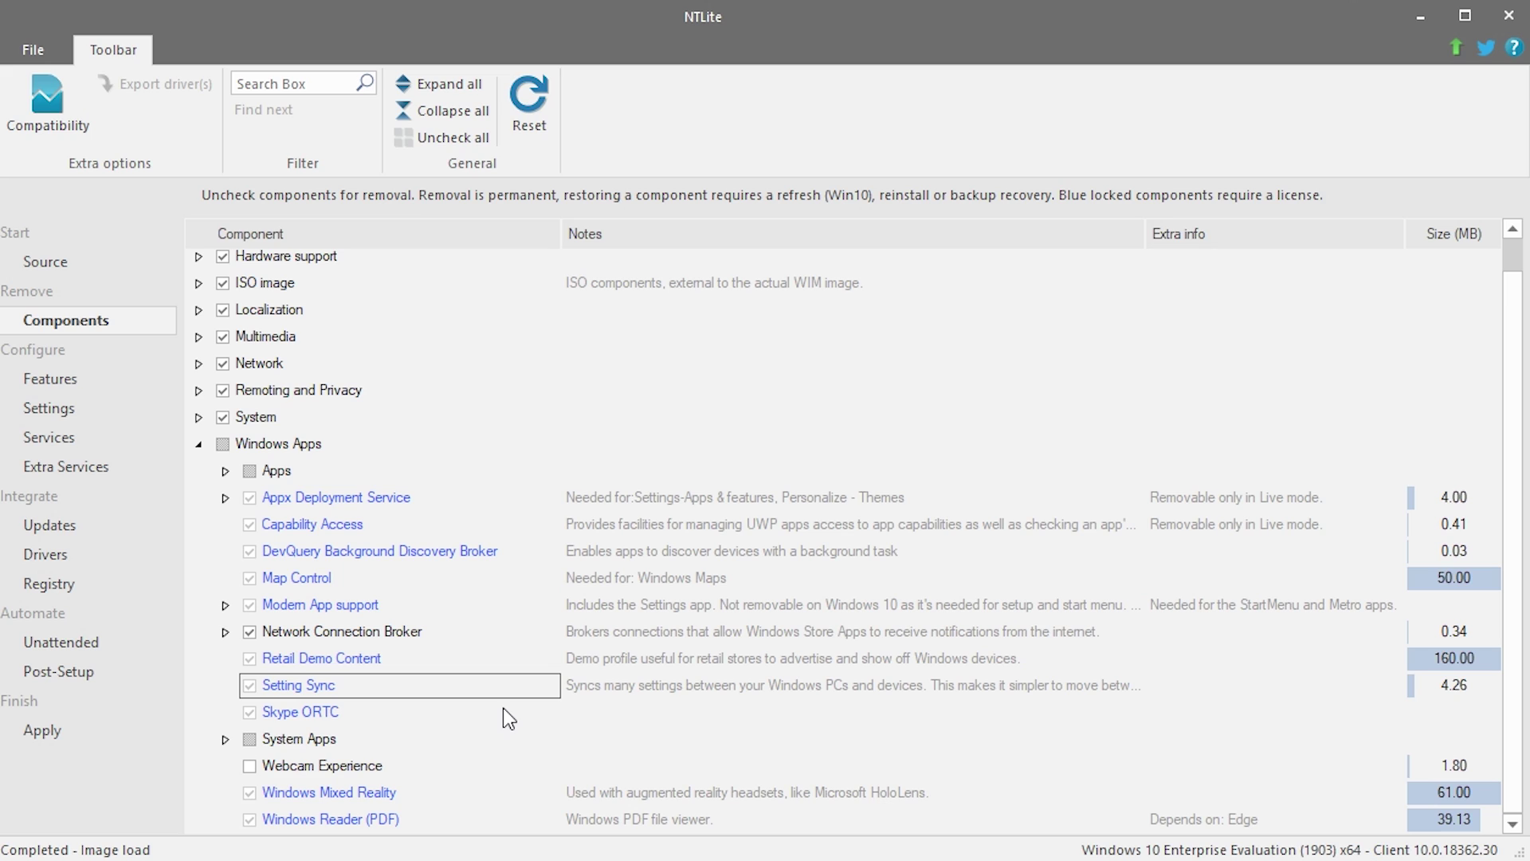
{"action": "left_click", "coordinate": [399, 822]}
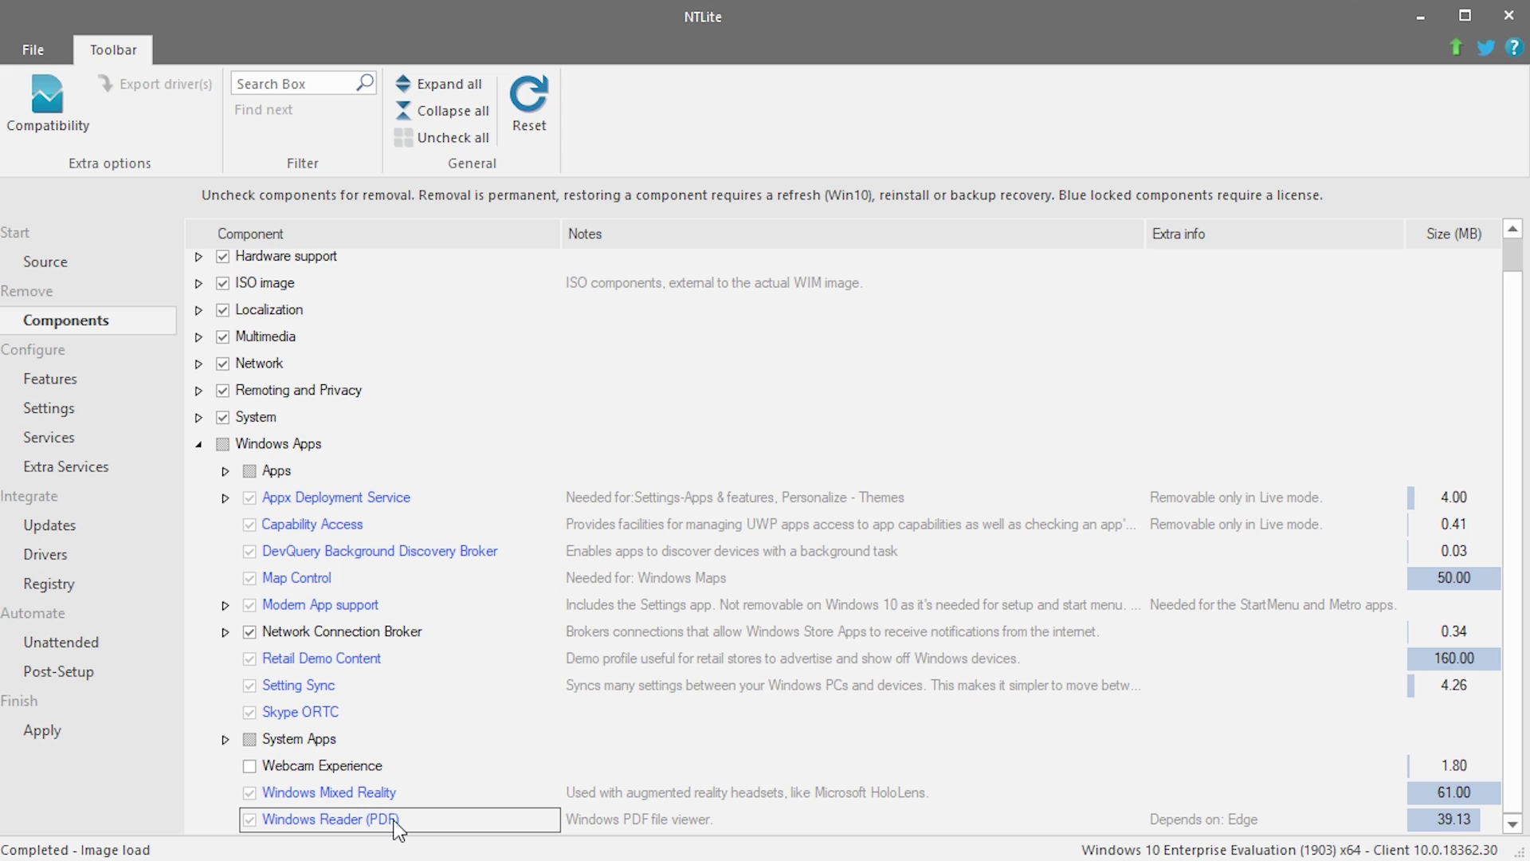
In the System group, mark Hyper-V Guest for removal along with its dependent drivers, and also mark Legacy components.
{"action": "scroll", "coordinate": [410, 720], "scroll_direction": "down", "scroll_amount": 7}
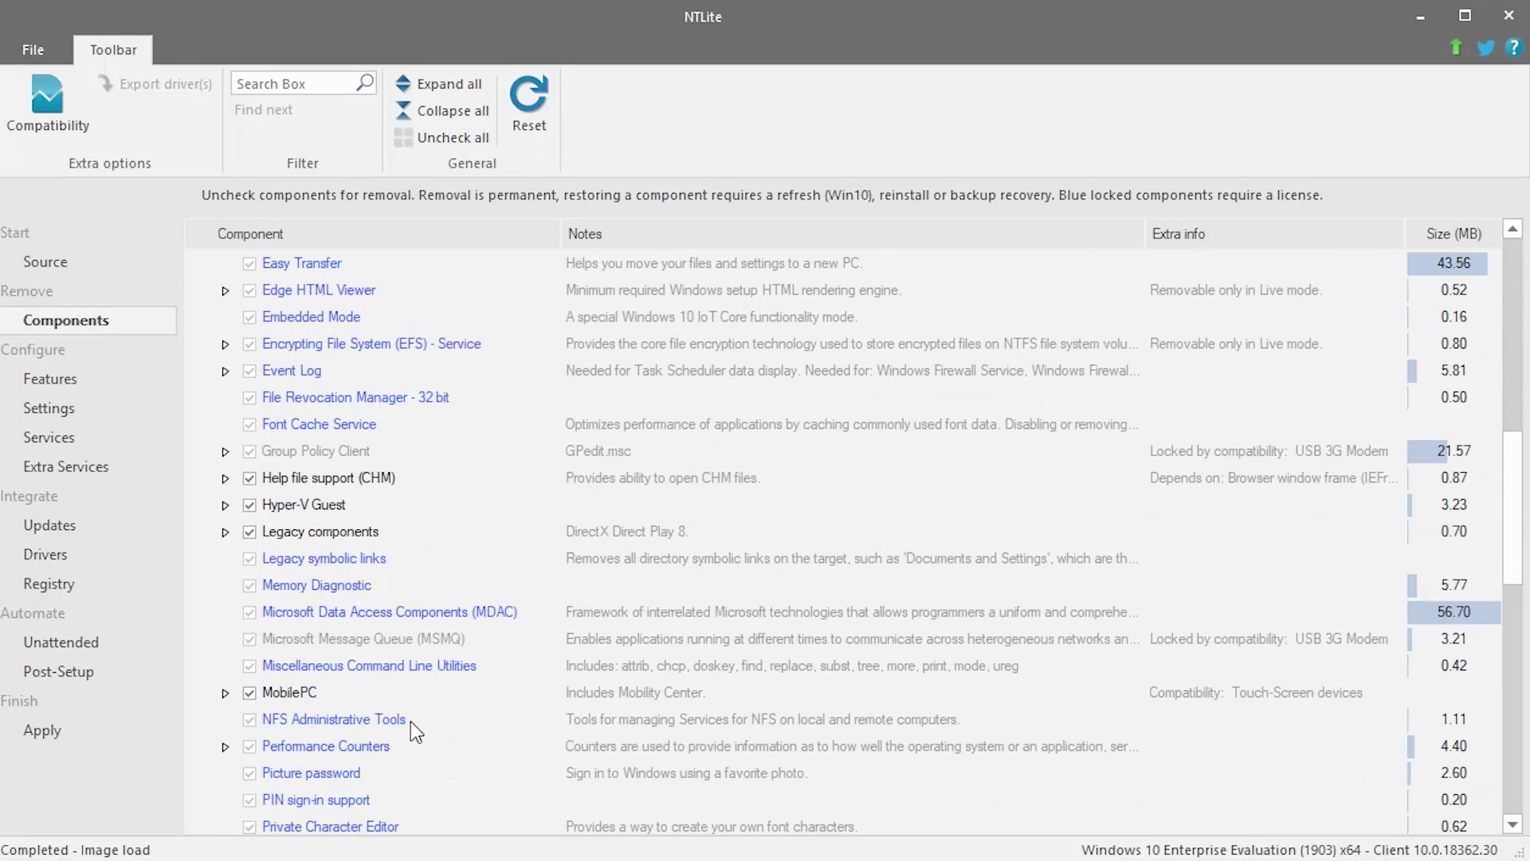
{"action": "scroll", "coordinate": [409, 720], "scroll_direction": "up", "scroll_amount": 4}
{"action": "scroll", "coordinate": [410, 720], "scroll_direction": "down", "scroll_amount": 4}
{"action": "left_click", "coordinate": [252, 508]}
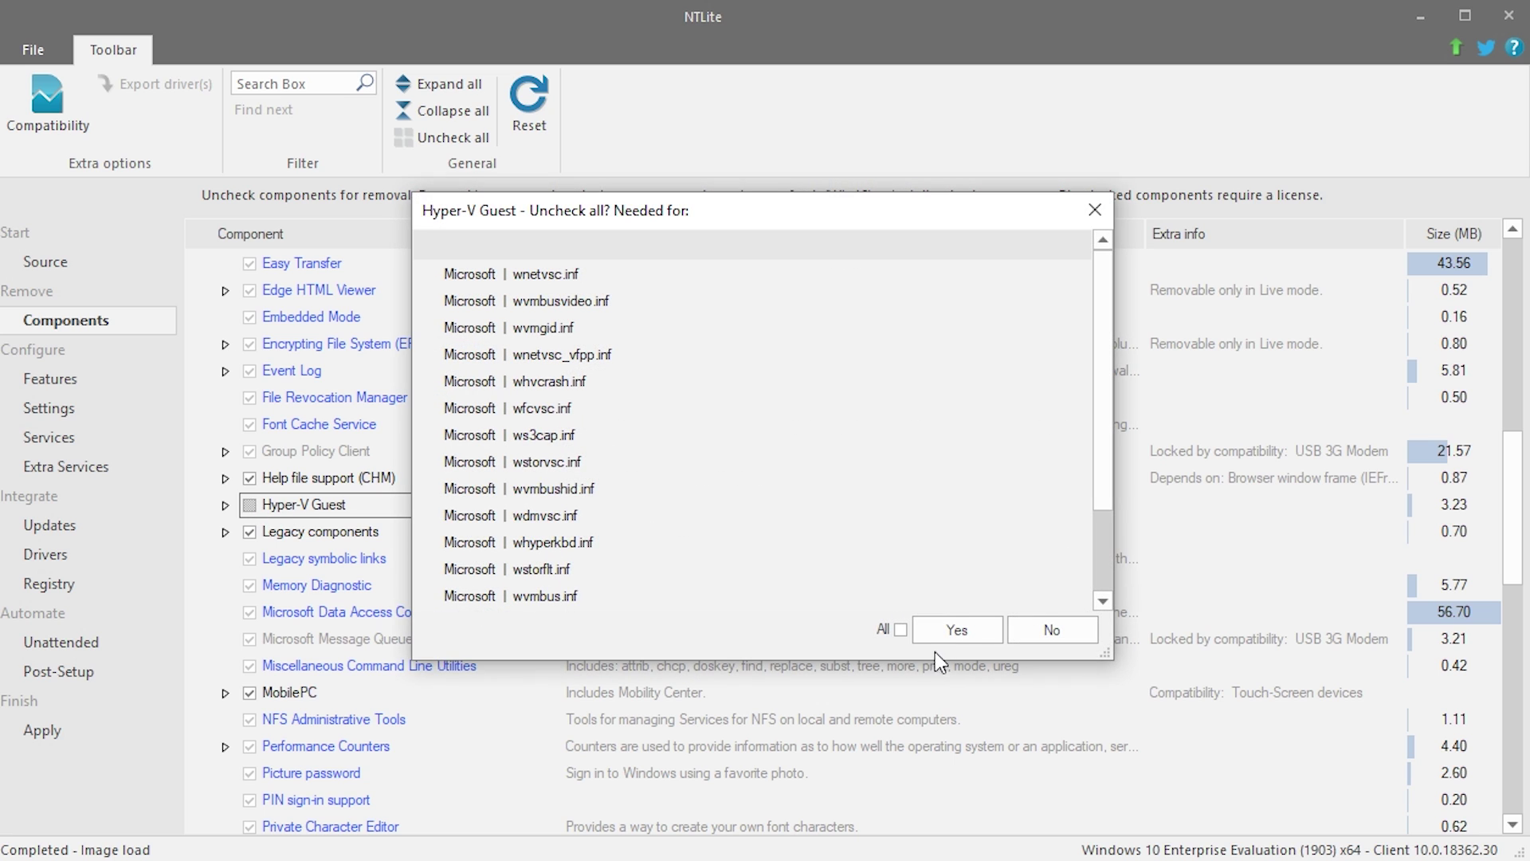
{"action": "left_click", "coordinate": [917, 635]}
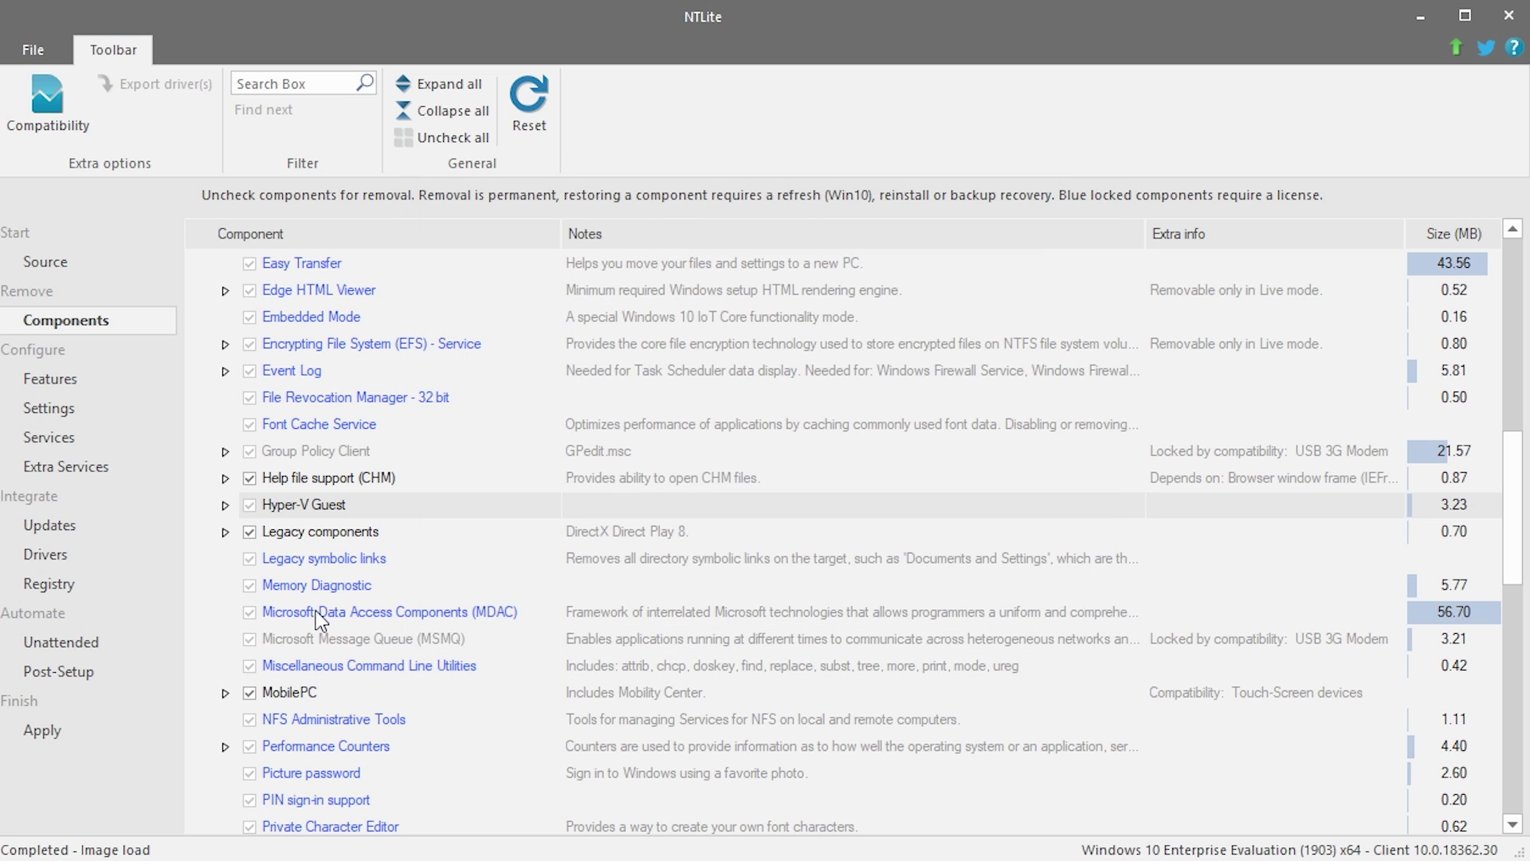
{"action": "left_click", "coordinate": [252, 533]}
{"action": "scroll", "coordinate": [307, 673], "scroll_direction": "down", "scroll_amount": 3}
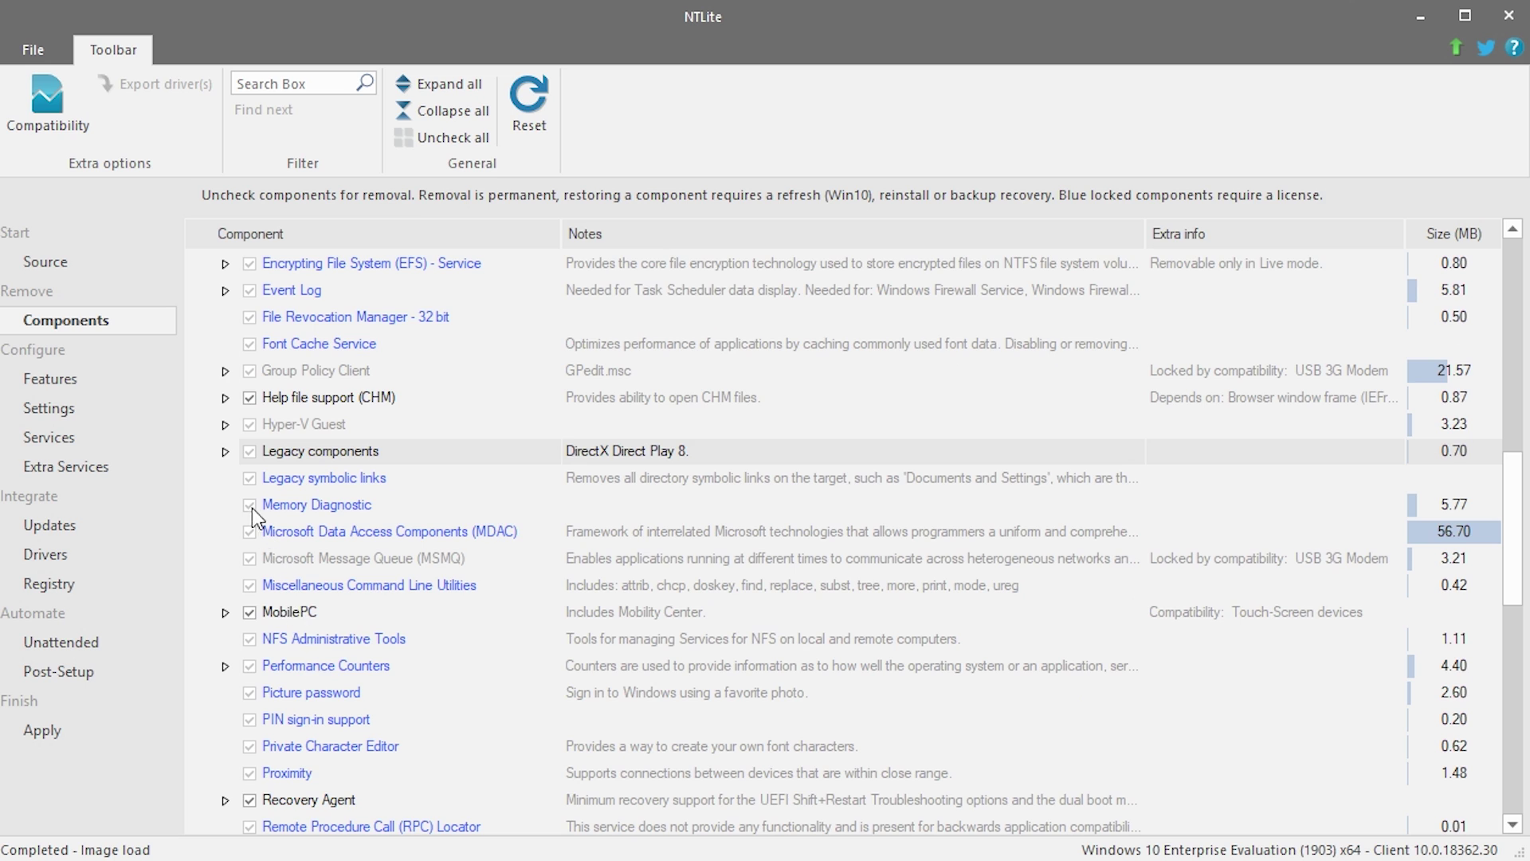
Mark MobilePC for removal in the System group, agreeing to uncheck all dependent components, including the sensor drivers.
{"action": "left_click", "coordinate": [250, 451]}
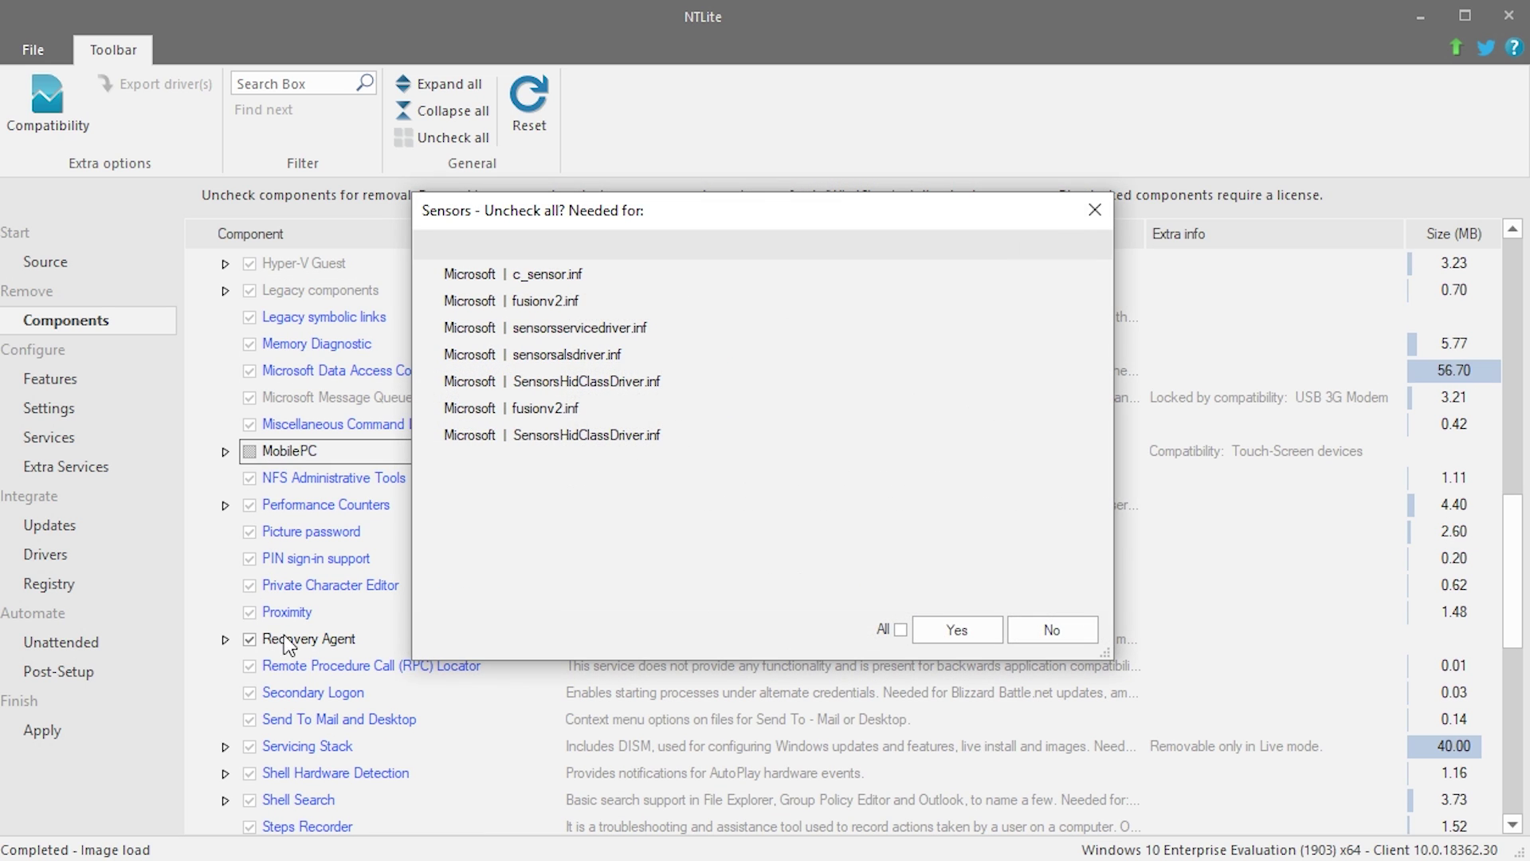
{"action": "left_click", "coordinate": [957, 630]}
{"action": "left_click", "coordinate": [900, 630]}
{"action": "left_click", "coordinate": [956, 629]}
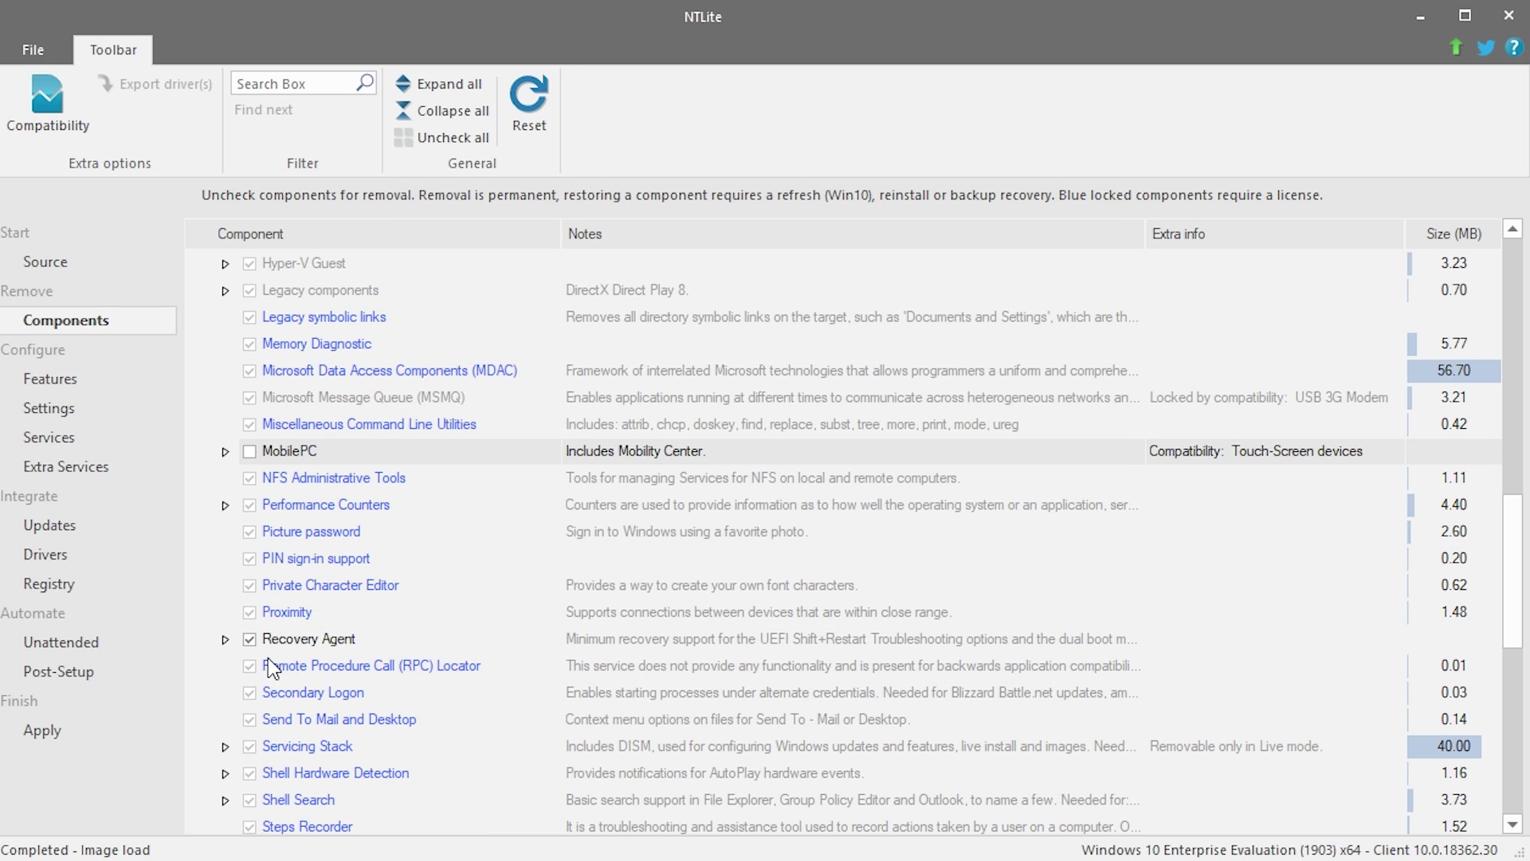
Mark Recovery Agent with its dependents and User Experience Virtualization (UE-V) for removal, and collapse the System group.
{"action": "left_click", "coordinate": [250, 638]}
{"action": "left_click", "coordinate": [980, 633]}
{"action": "scroll", "coordinate": [357, 637], "scroll_direction": "down", "scroll_amount": 5}
{"action": "left_click", "coordinate": [250, 692]}
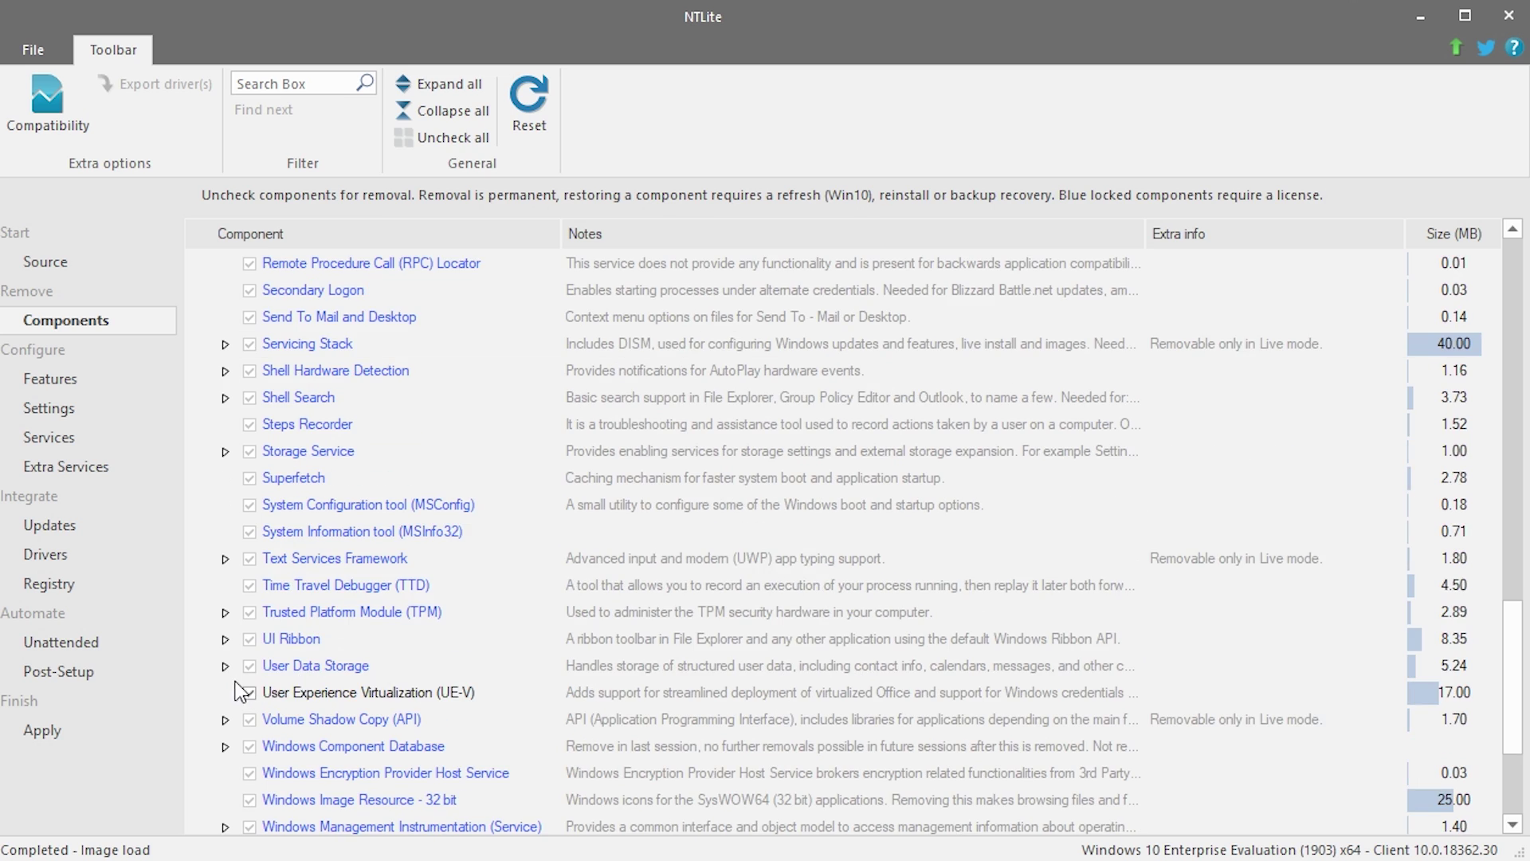
{"action": "scroll", "coordinate": [239, 686], "scroll_direction": "down", "scroll_amount": 3}
{"action": "scroll", "coordinate": [423, 724], "scroll_direction": "up", "scroll_amount": 20}
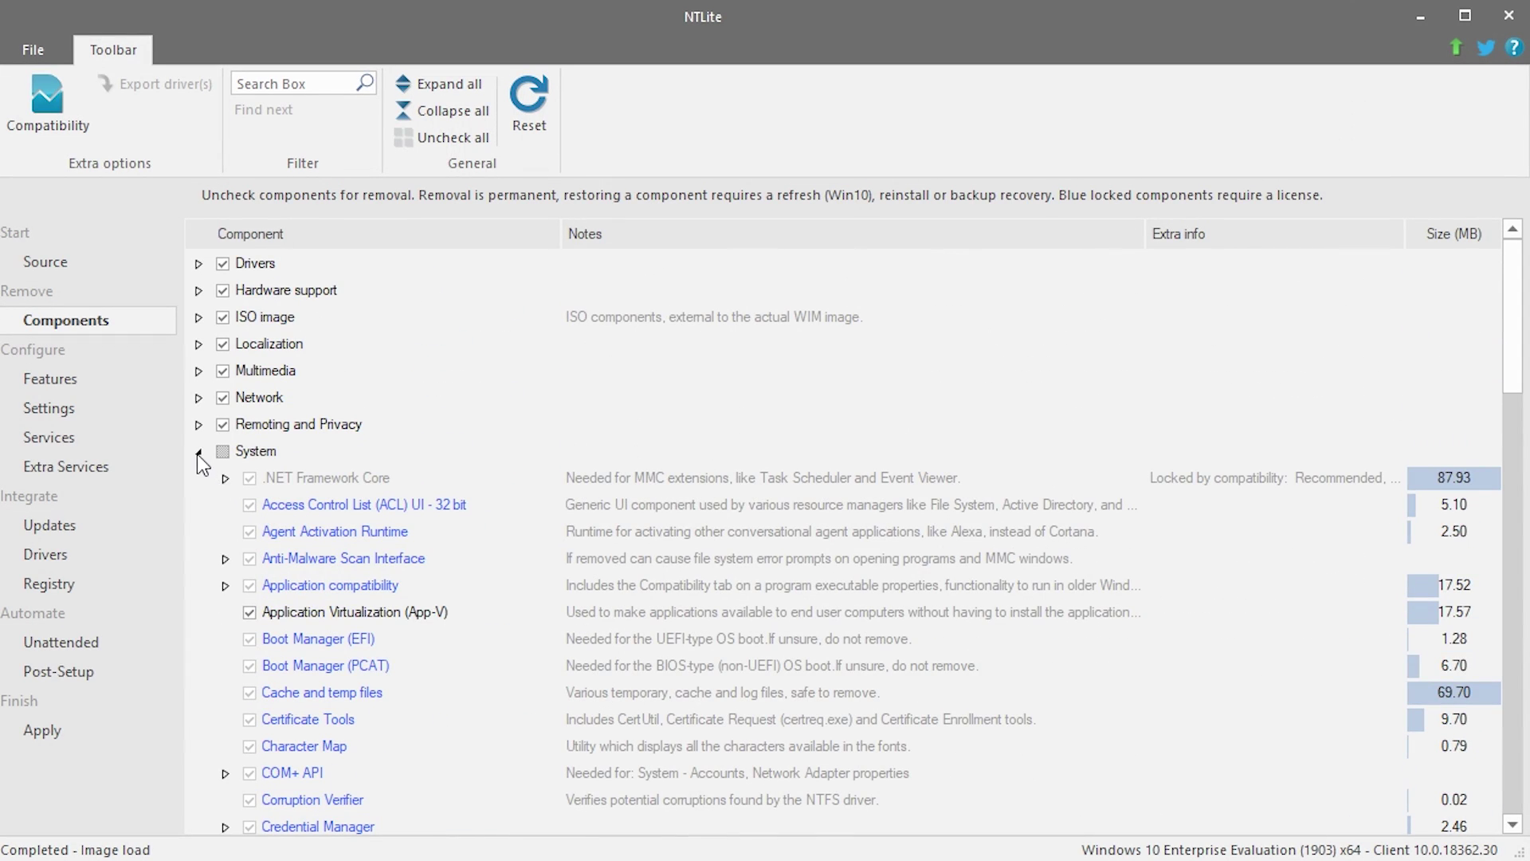
{"action": "left_click", "coordinate": [198, 451]}
Check the contents of Remoting and Privacy, and mark the whole group for removal, agreeing to uncheck all dependent components.
{"action": "left_click", "coordinate": [199, 428]}
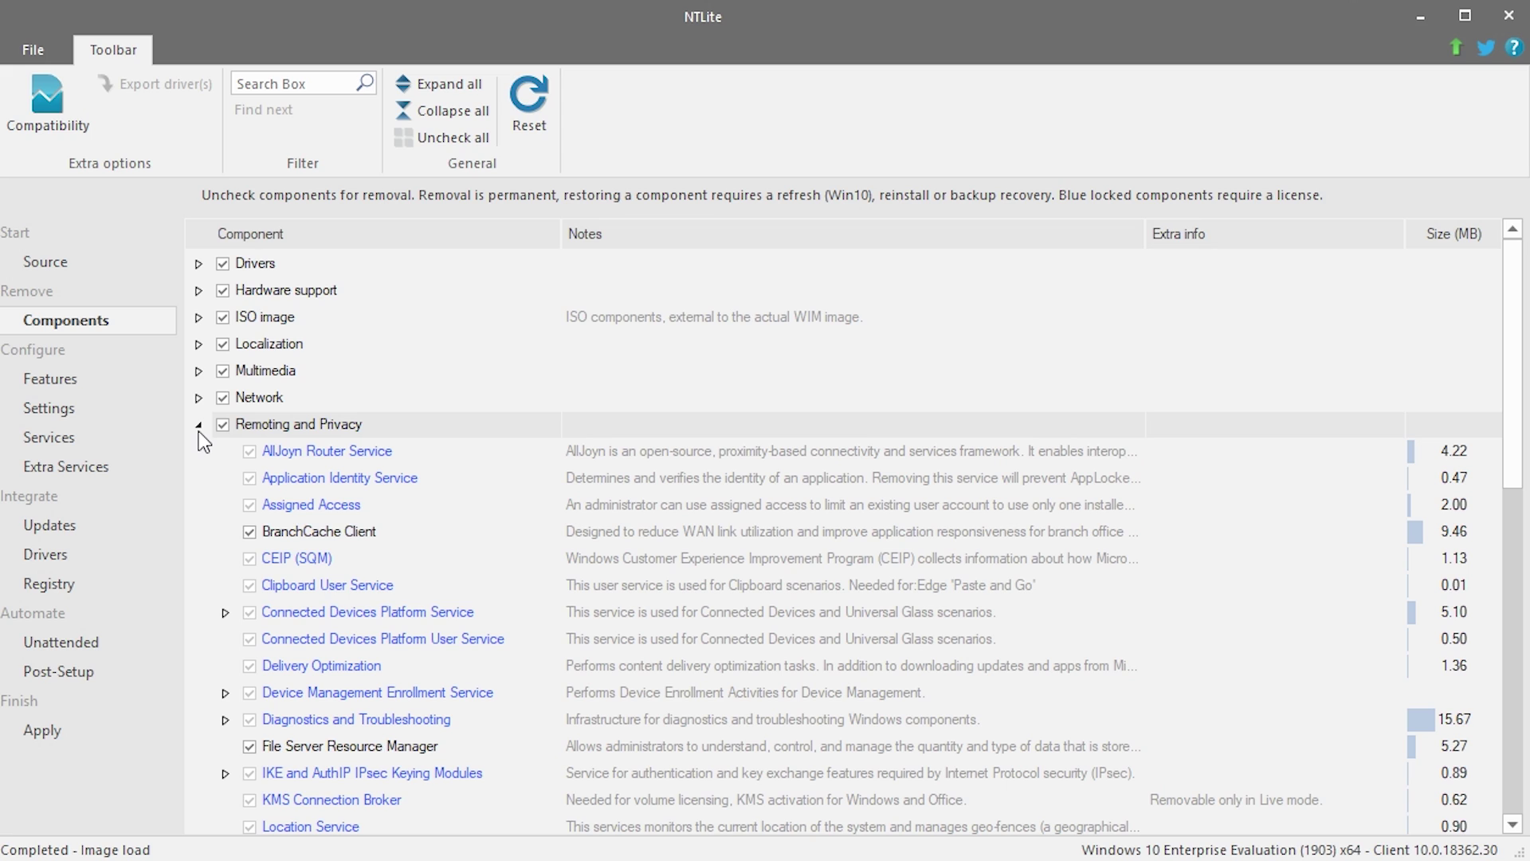
{"action": "left_click", "coordinate": [200, 428]}
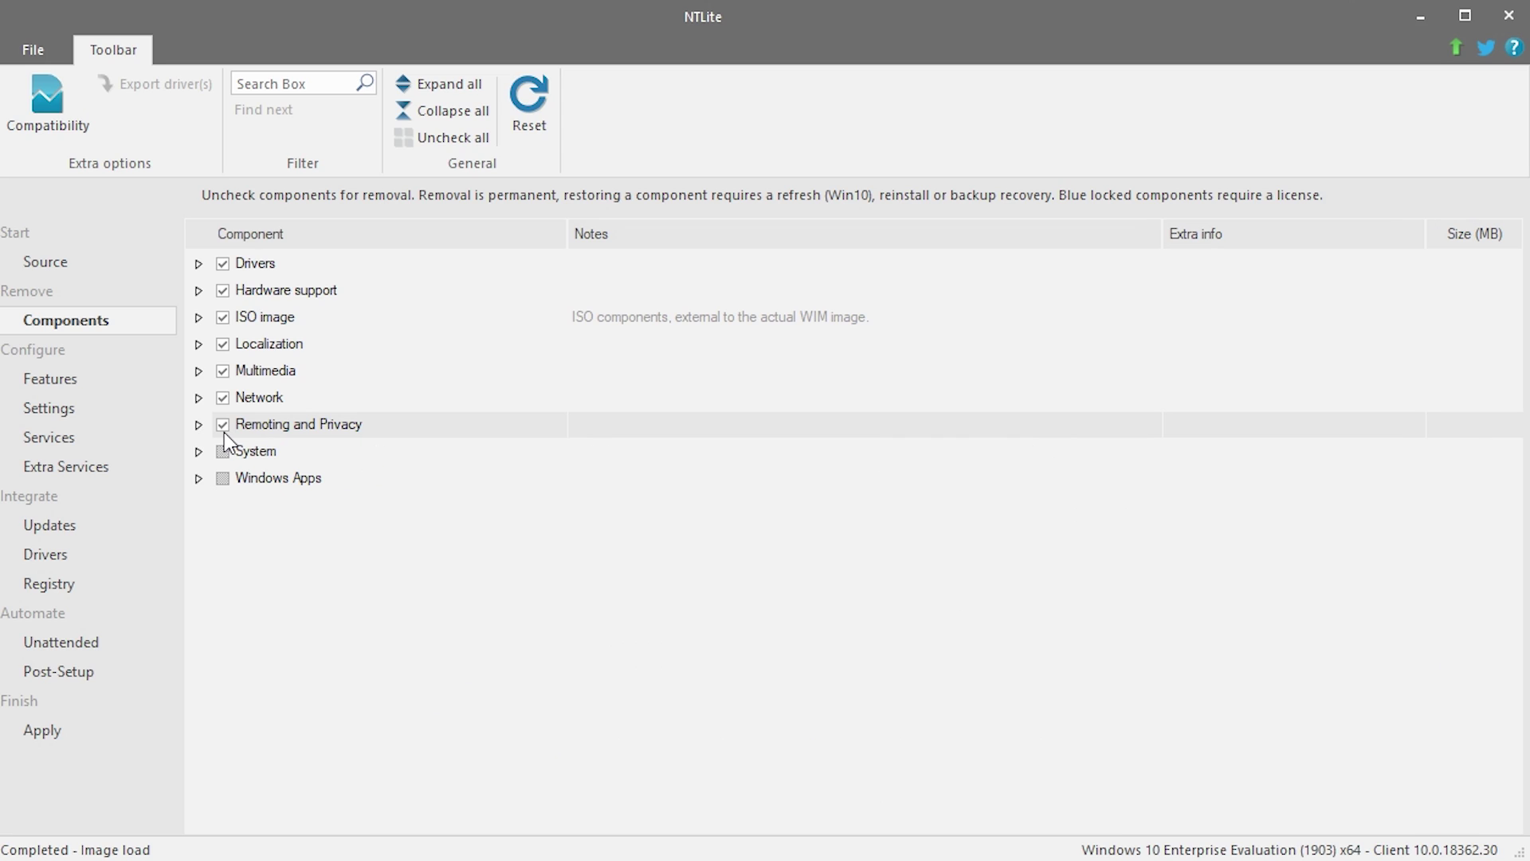
{"action": "left_click", "coordinate": [223, 432]}
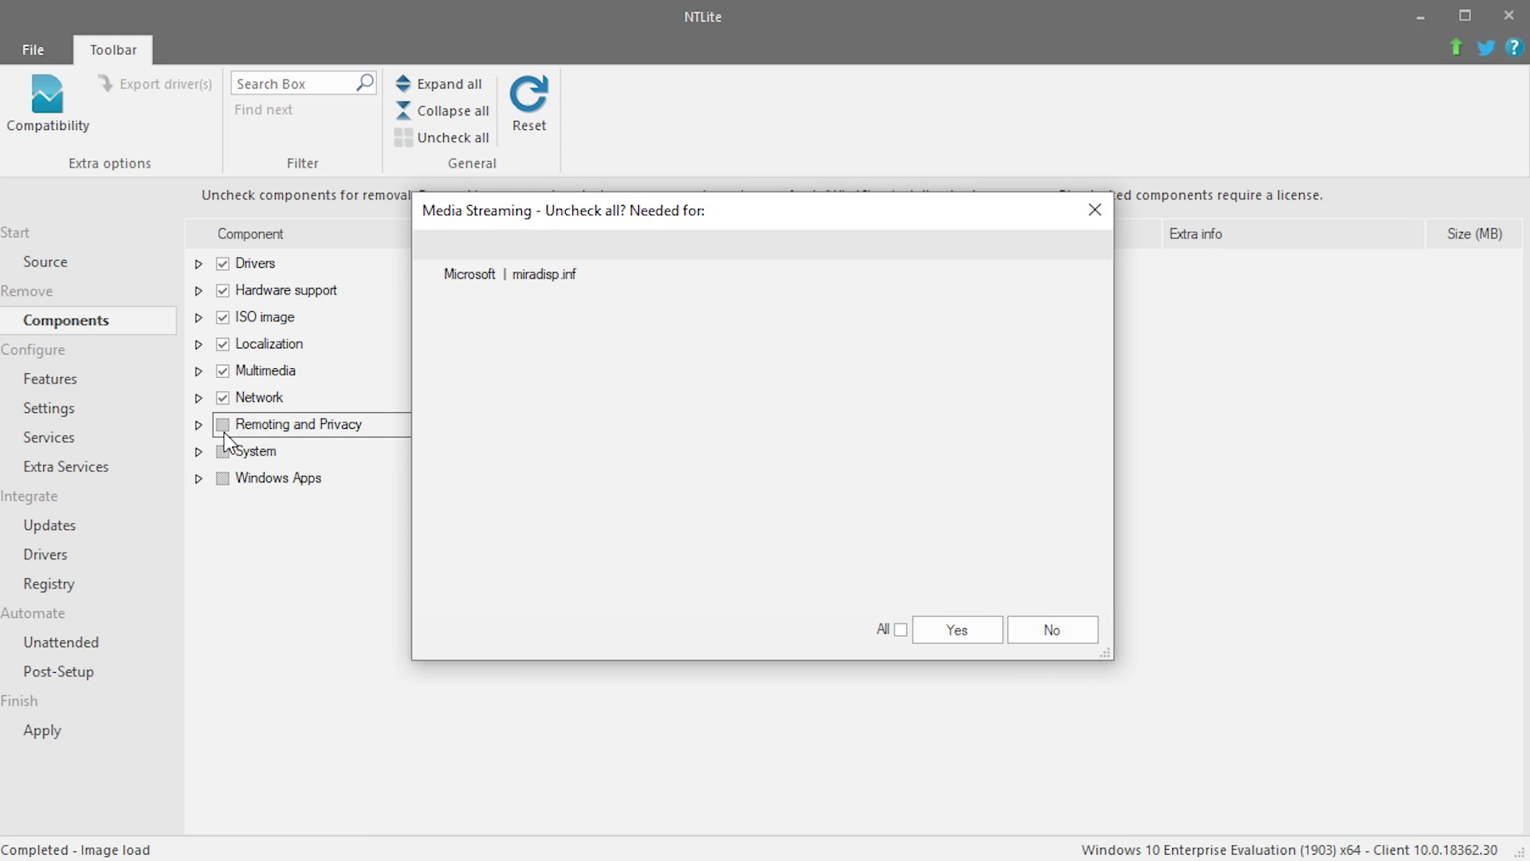
{"action": "left_click", "coordinate": [891, 628]}
{"action": "left_click", "coordinate": [929, 631]}
In the Multimedia group, mark Snipping Tool, Other Themes, Share Media Control Panel and Wallpaper (Default) with Wallpapers (Themes) for removal.
{"action": "scroll", "coordinate": [350, 505], "scroll_direction": "down", "scroll_amount": 3}
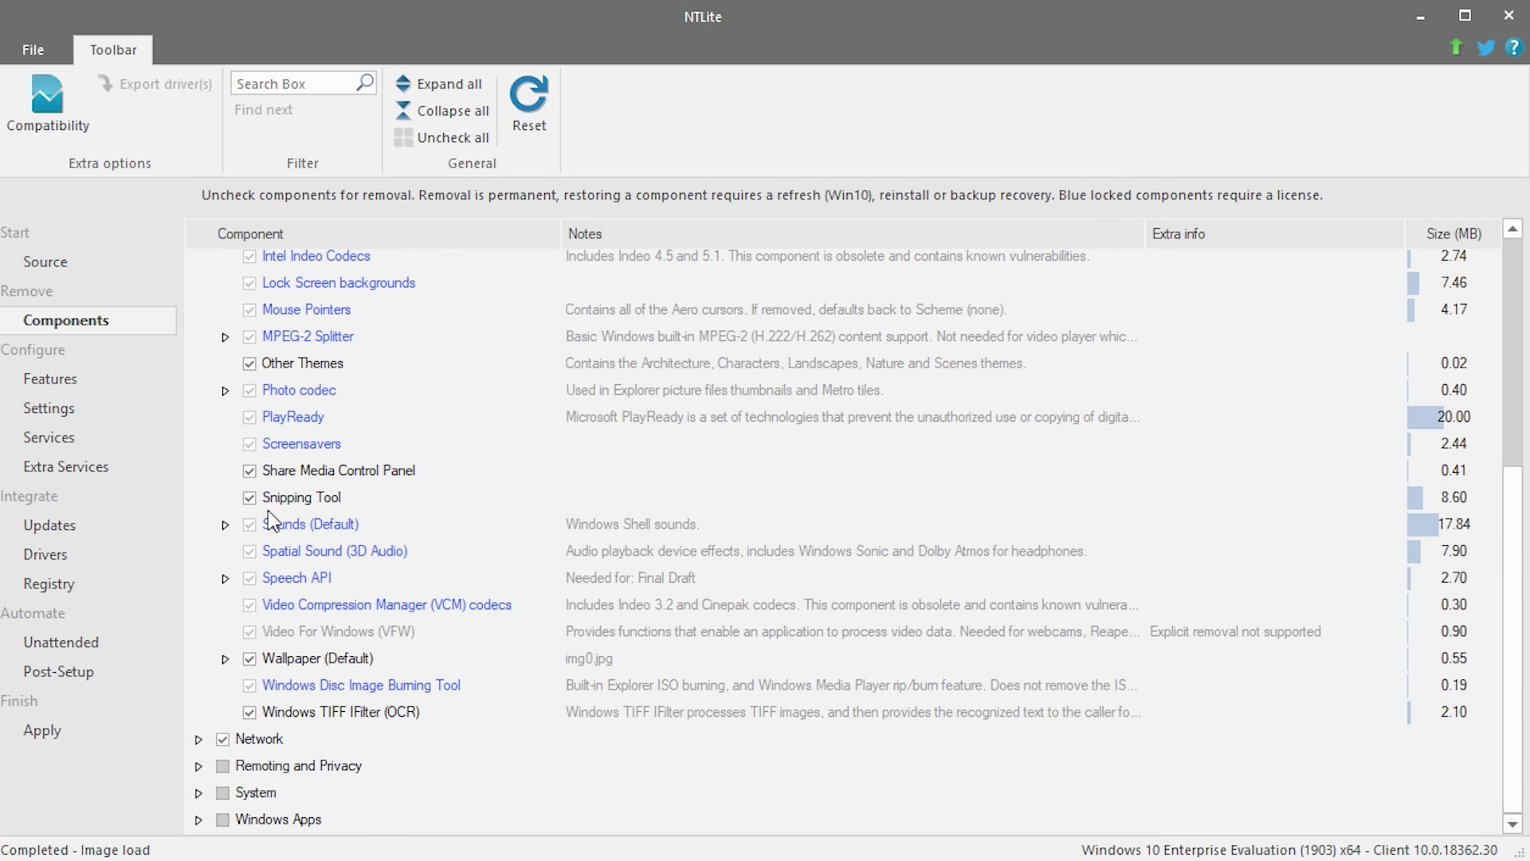
{"action": "left_click", "coordinate": [255, 495]}
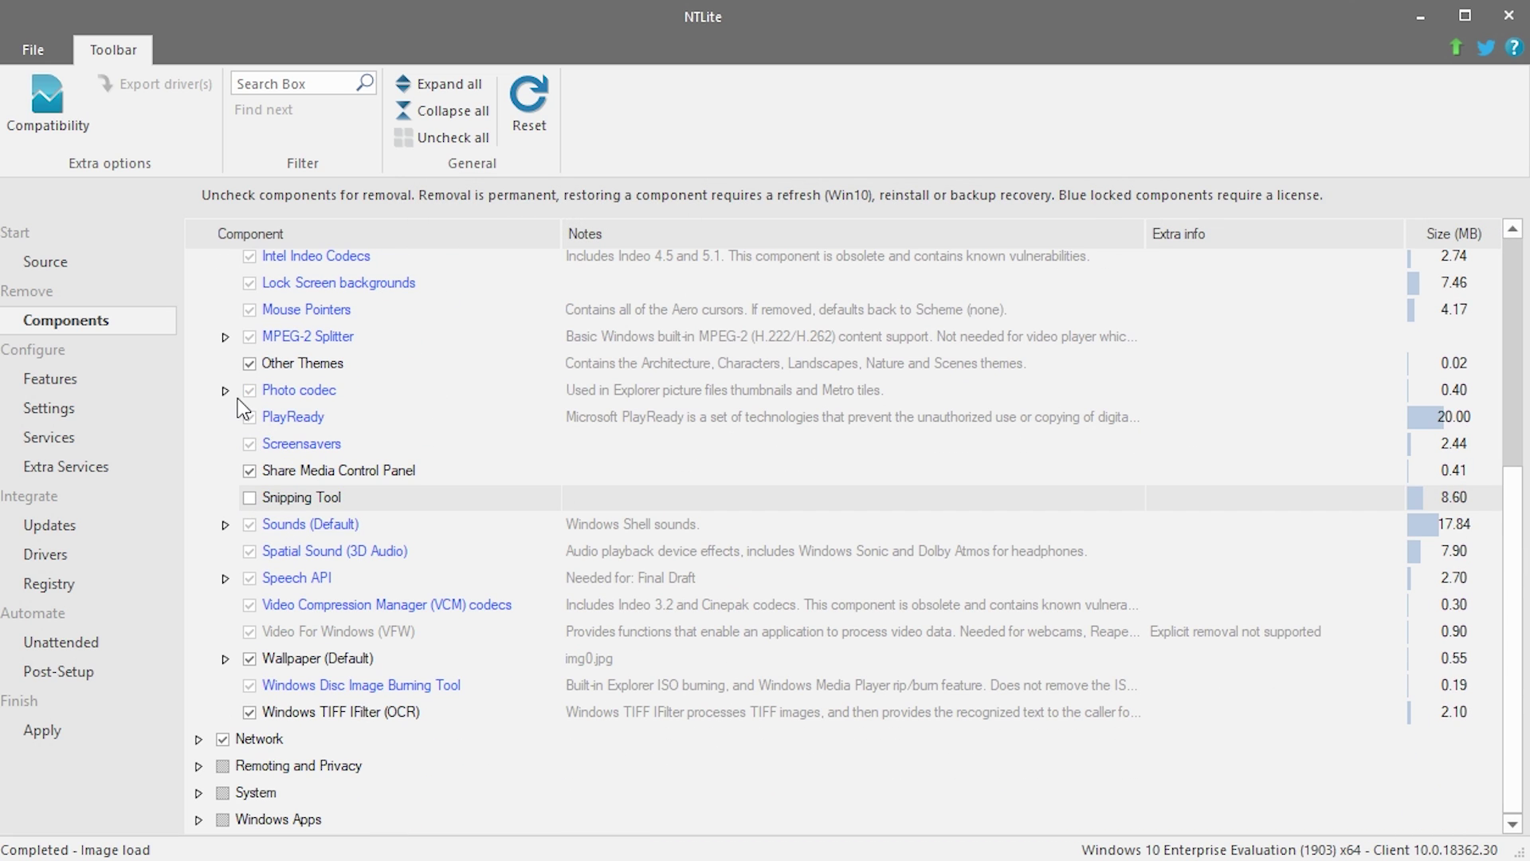
{"action": "left_click", "coordinate": [249, 365]}
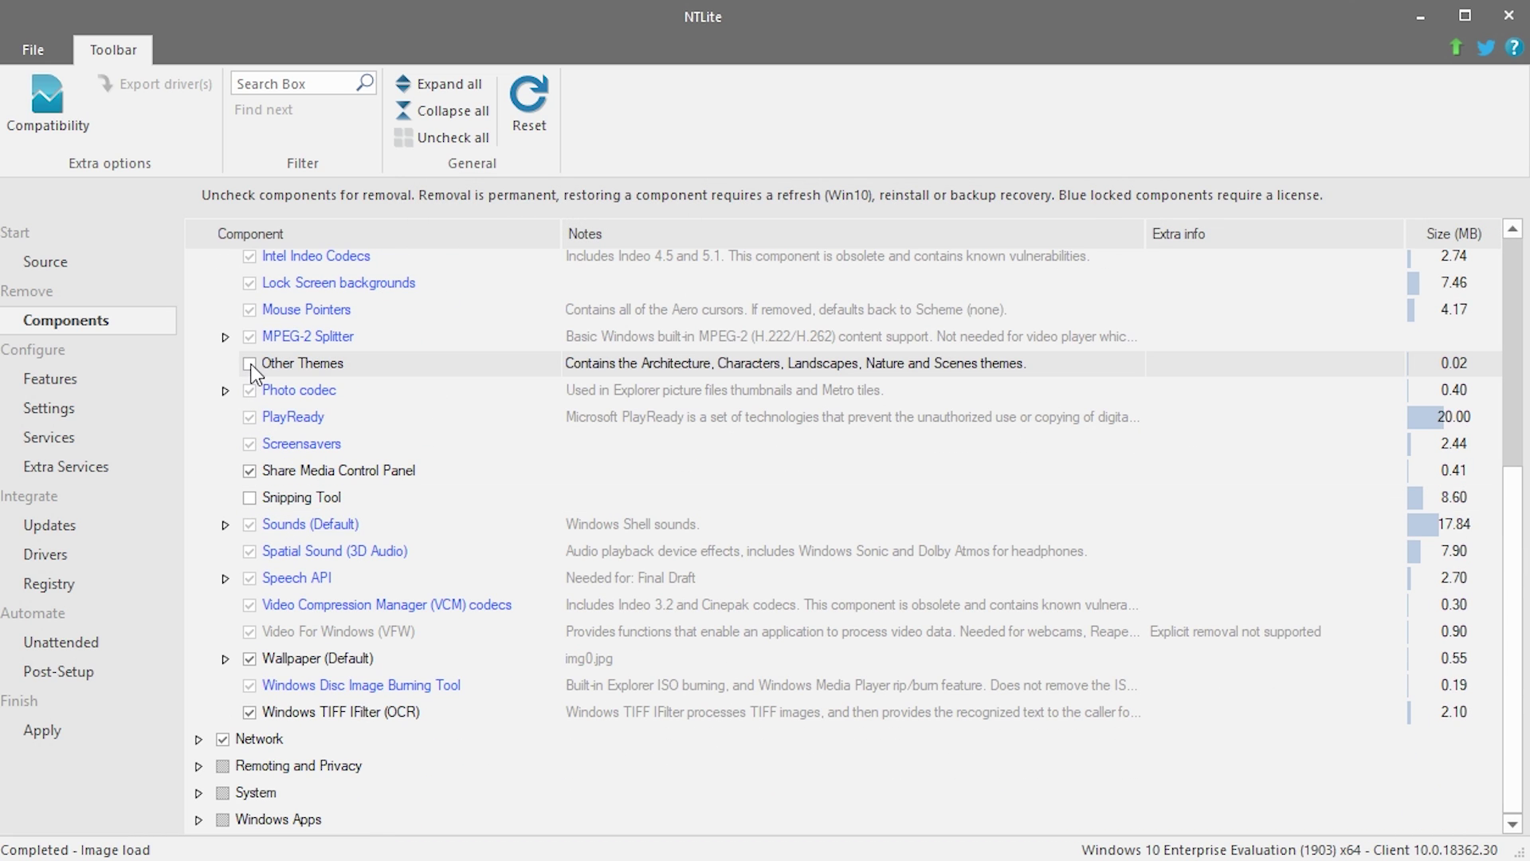
{"action": "left_click", "coordinate": [252, 470]}
{"action": "left_click", "coordinate": [225, 658]}
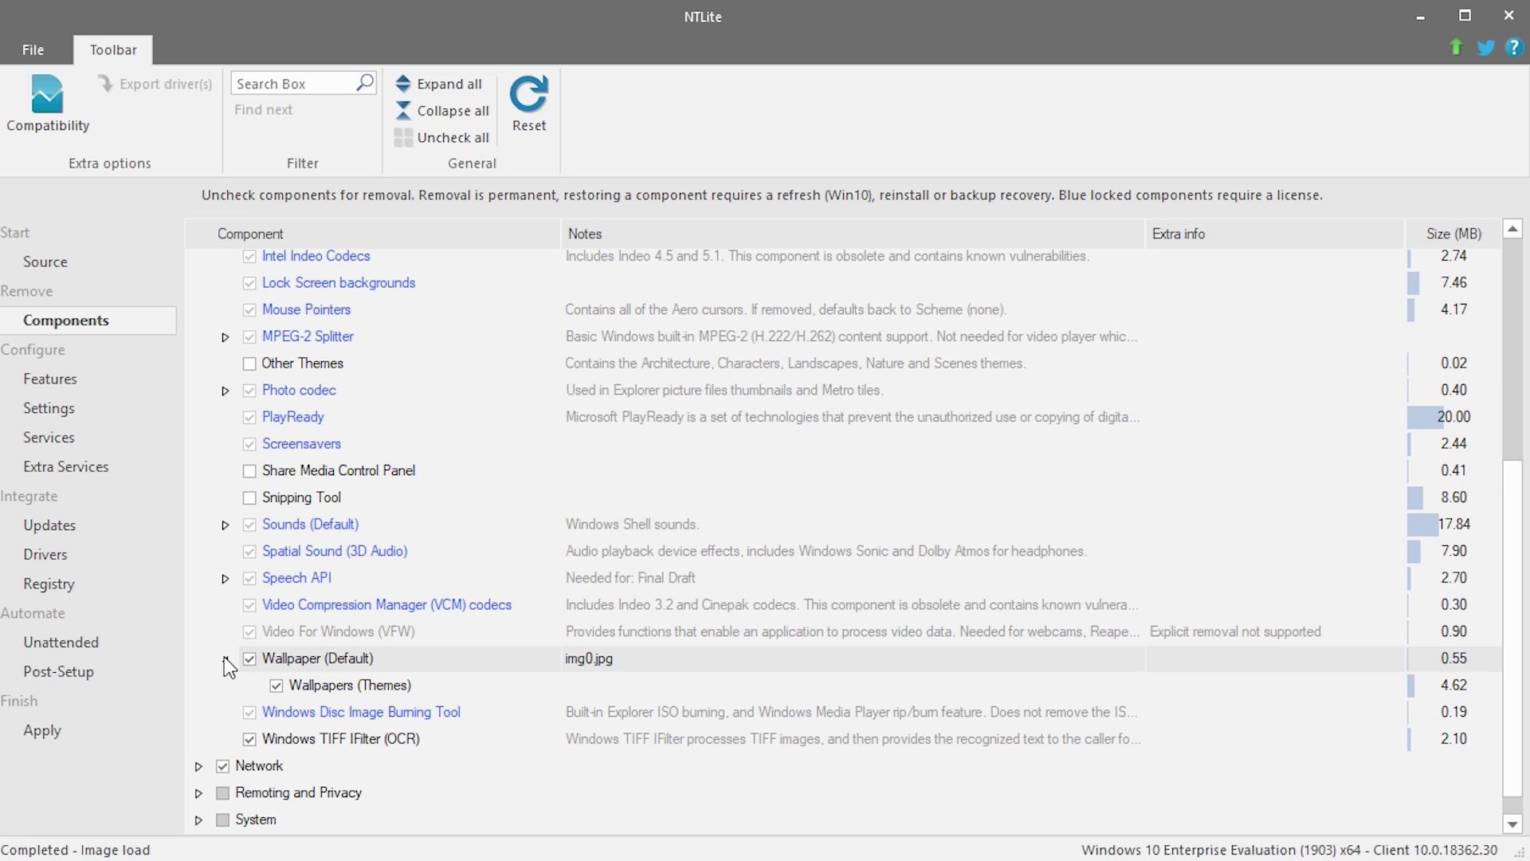
{"action": "scroll", "coordinate": [251, 658], "scroll_direction": "down", "scroll_amount": 1}
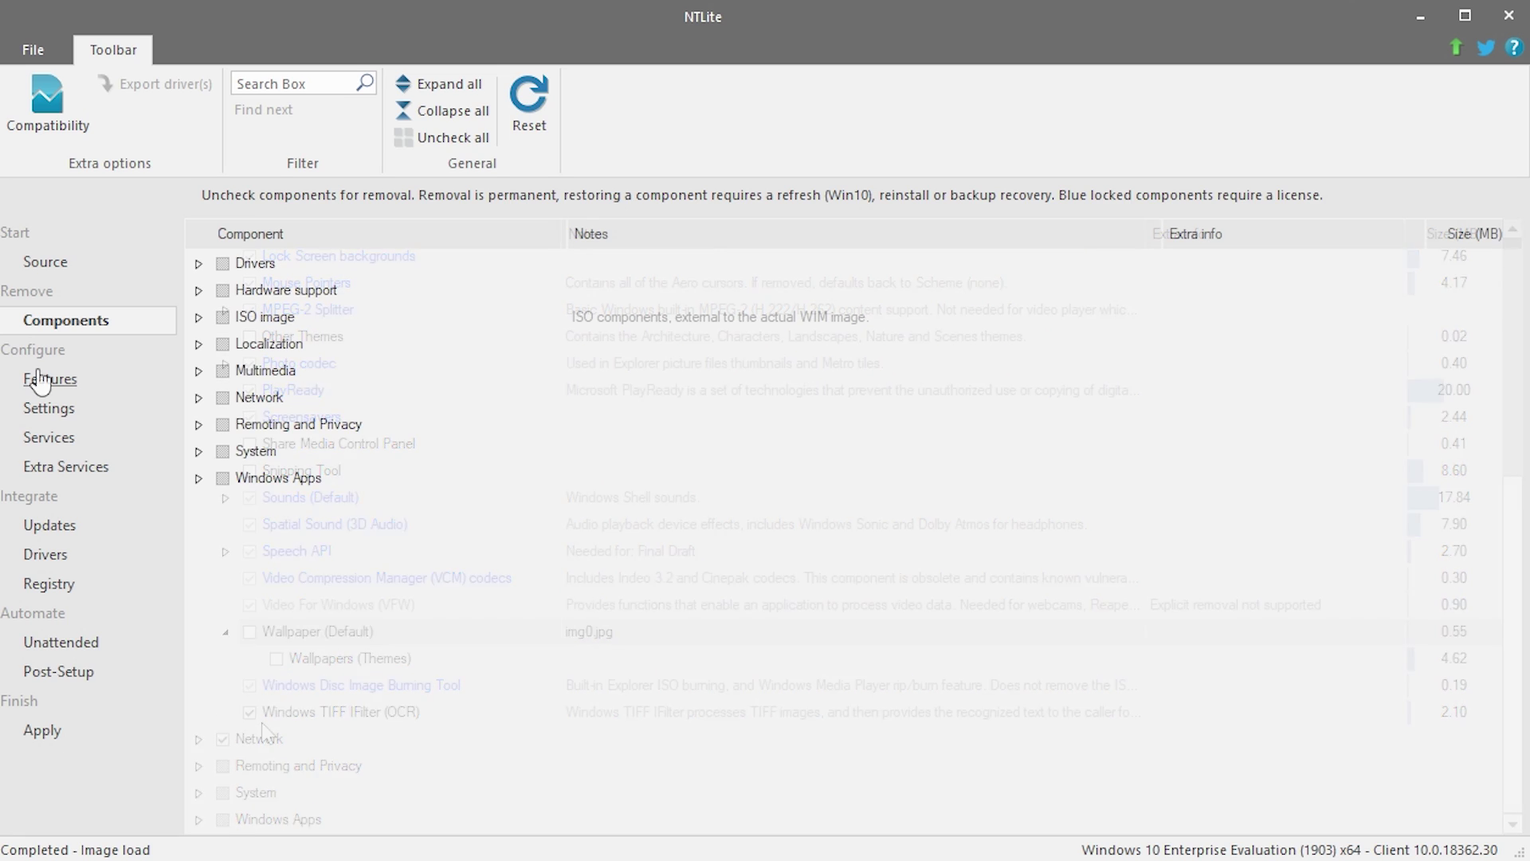
Open the Windows features list and enable Windows Subsystem for Linux, Windows Sandbox, Windows Projected File System, Virtual Machine Platform and TFTP Client.
{"action": "left_click", "coordinate": [94, 392]}
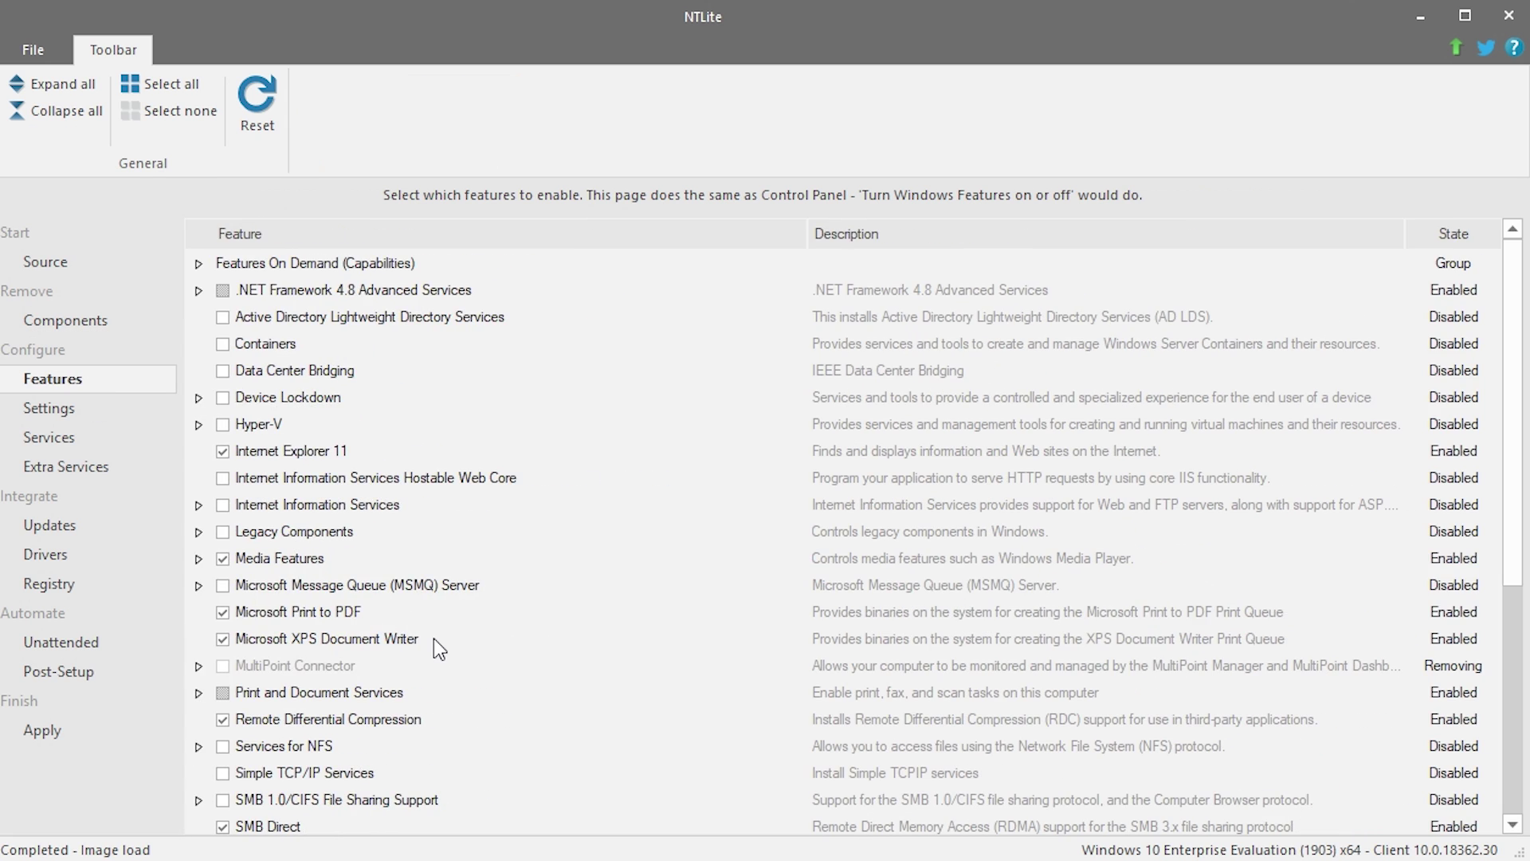
{"action": "scroll", "coordinate": [434, 639], "scroll_direction": "down", "scroll_amount": 5}
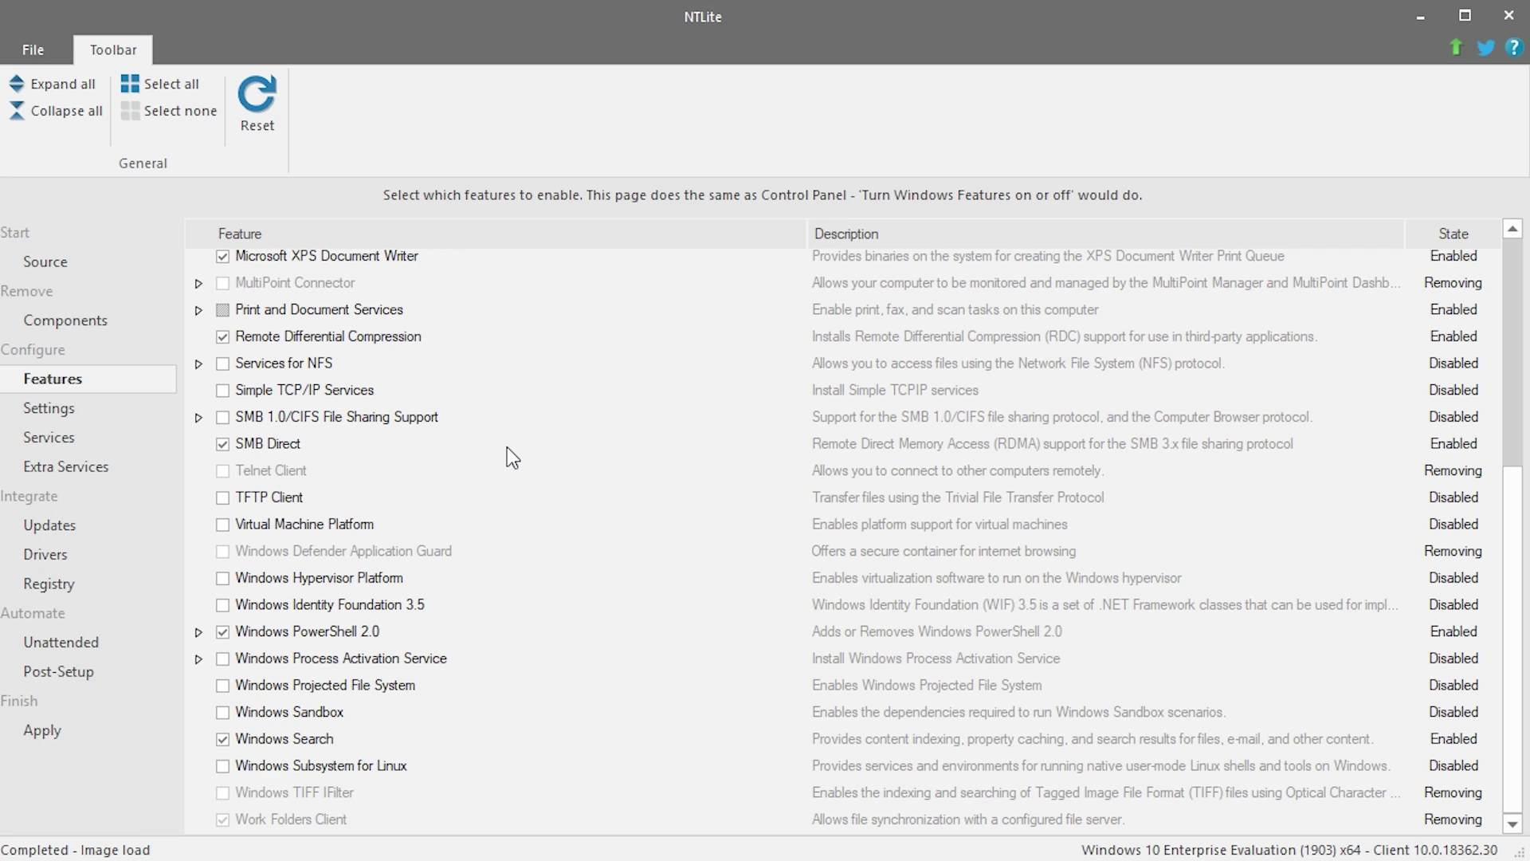
{"action": "left_click", "coordinate": [222, 767]}
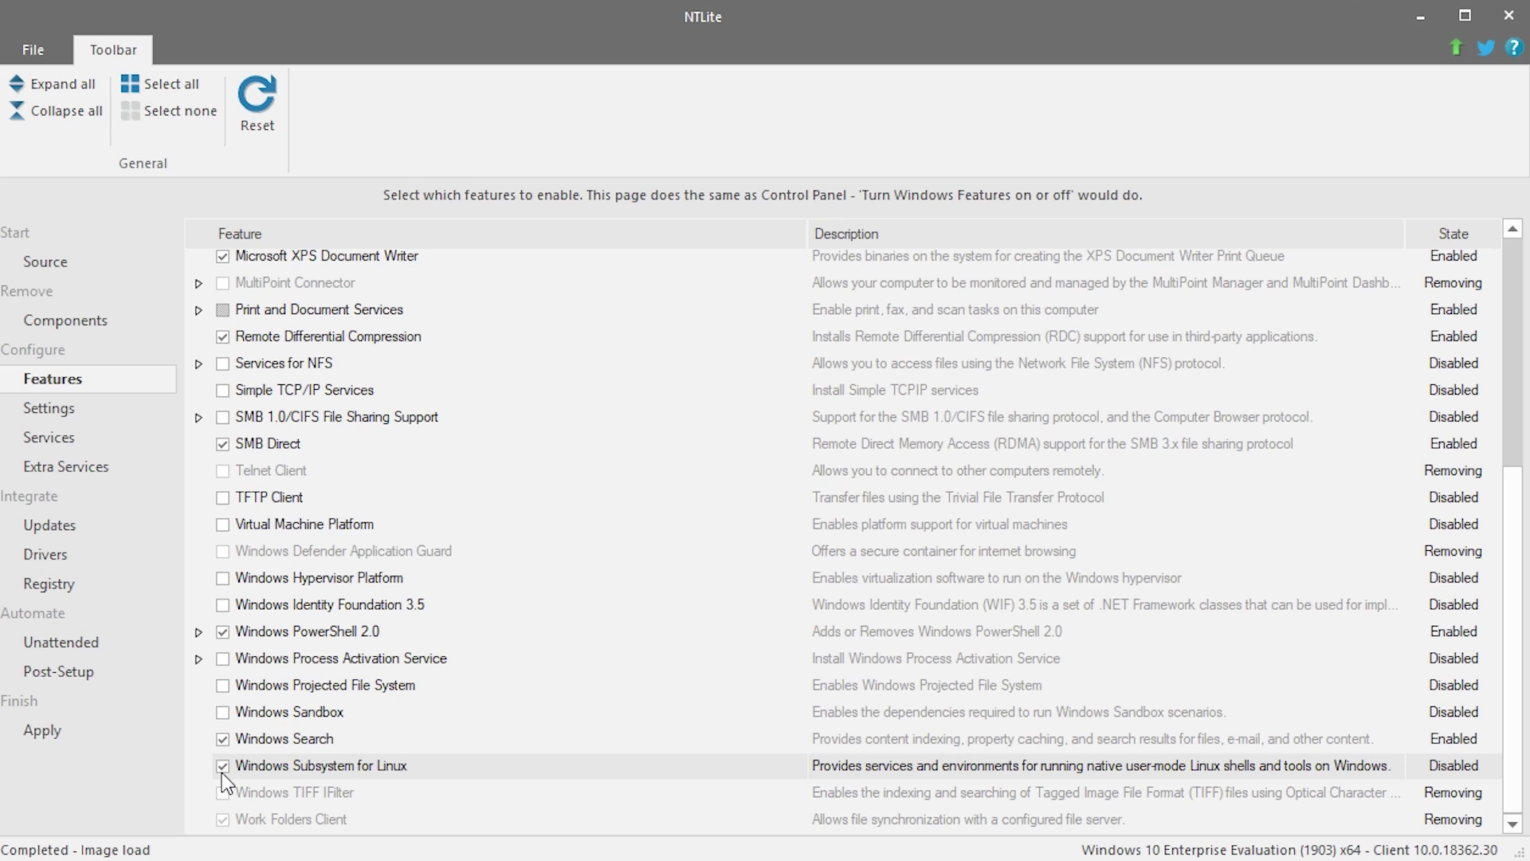
{"action": "left_click", "coordinate": [223, 712]}
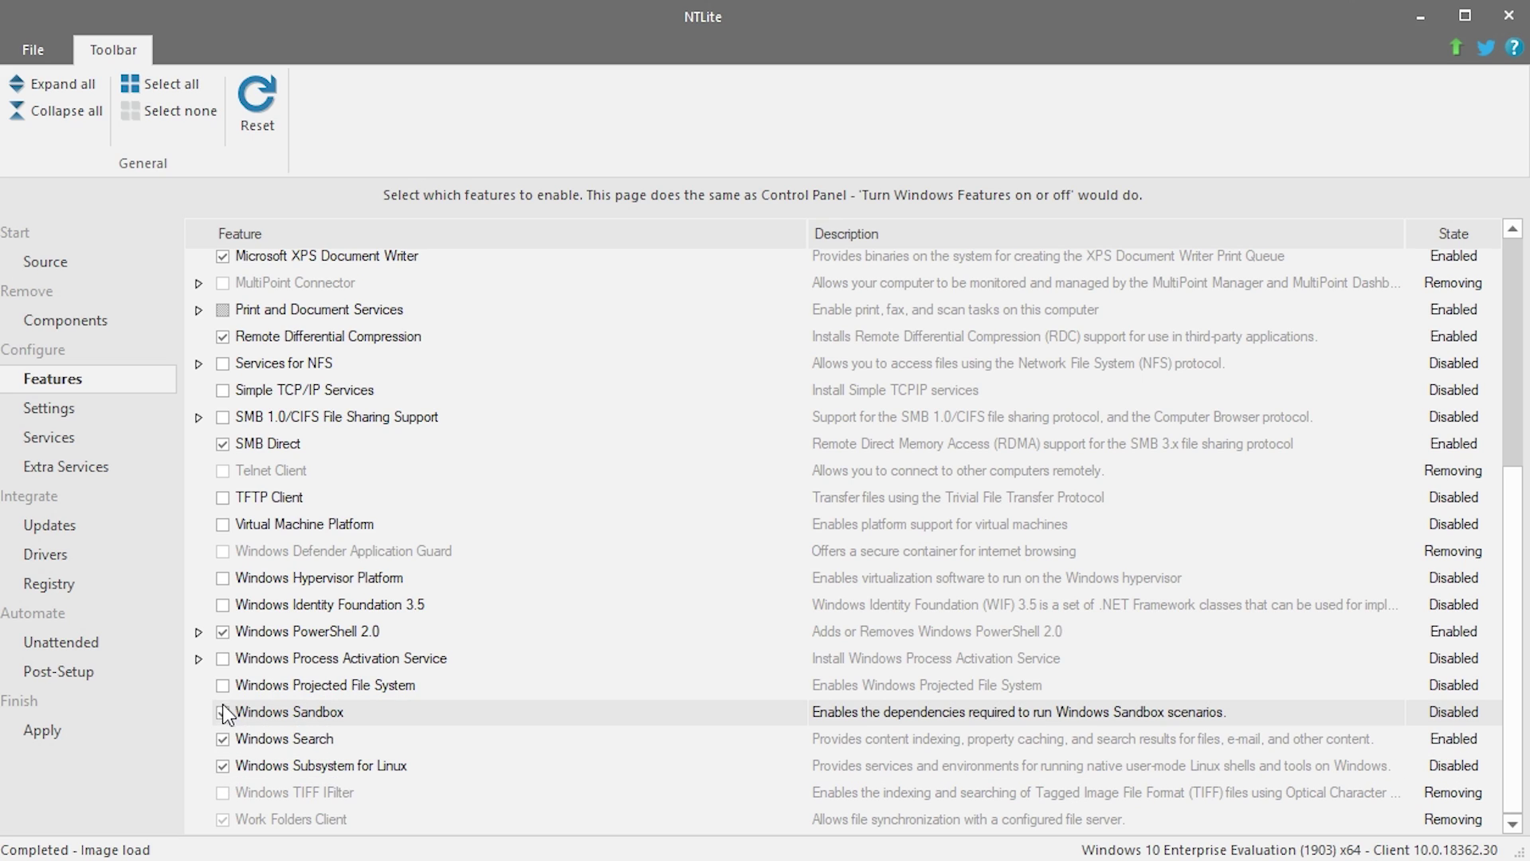
{"action": "left_click", "coordinate": [223, 686]}
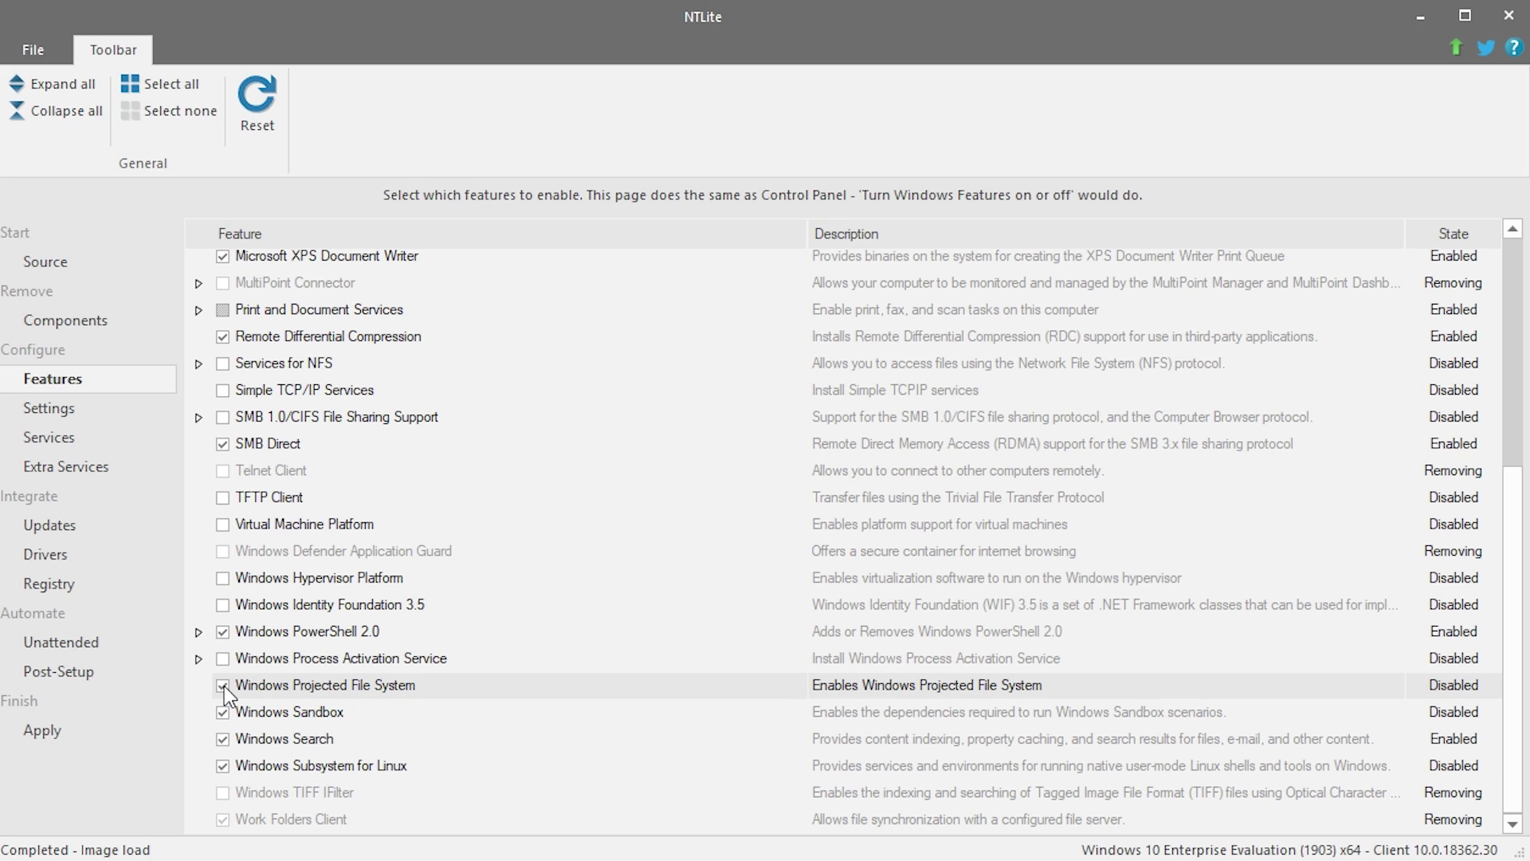
{"action": "left_click", "coordinate": [223, 526]}
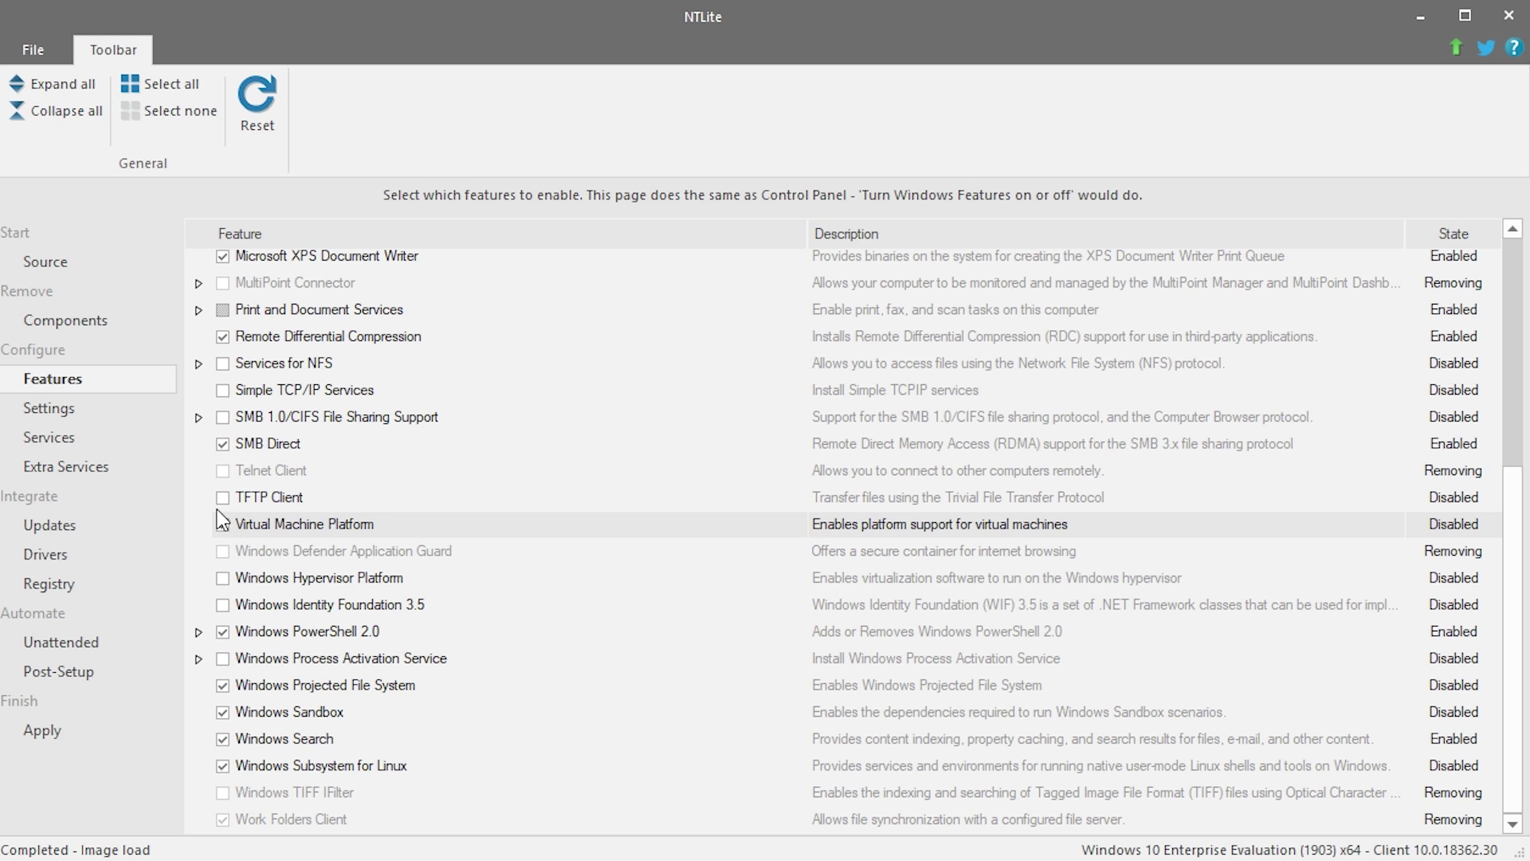
Disable the Internet Explorer 11 and Remote Differential Compression features, and review the rest of the features list.
{"action": "scroll", "coordinate": [231, 522], "scroll_direction": "up", "scroll_amount": 5}
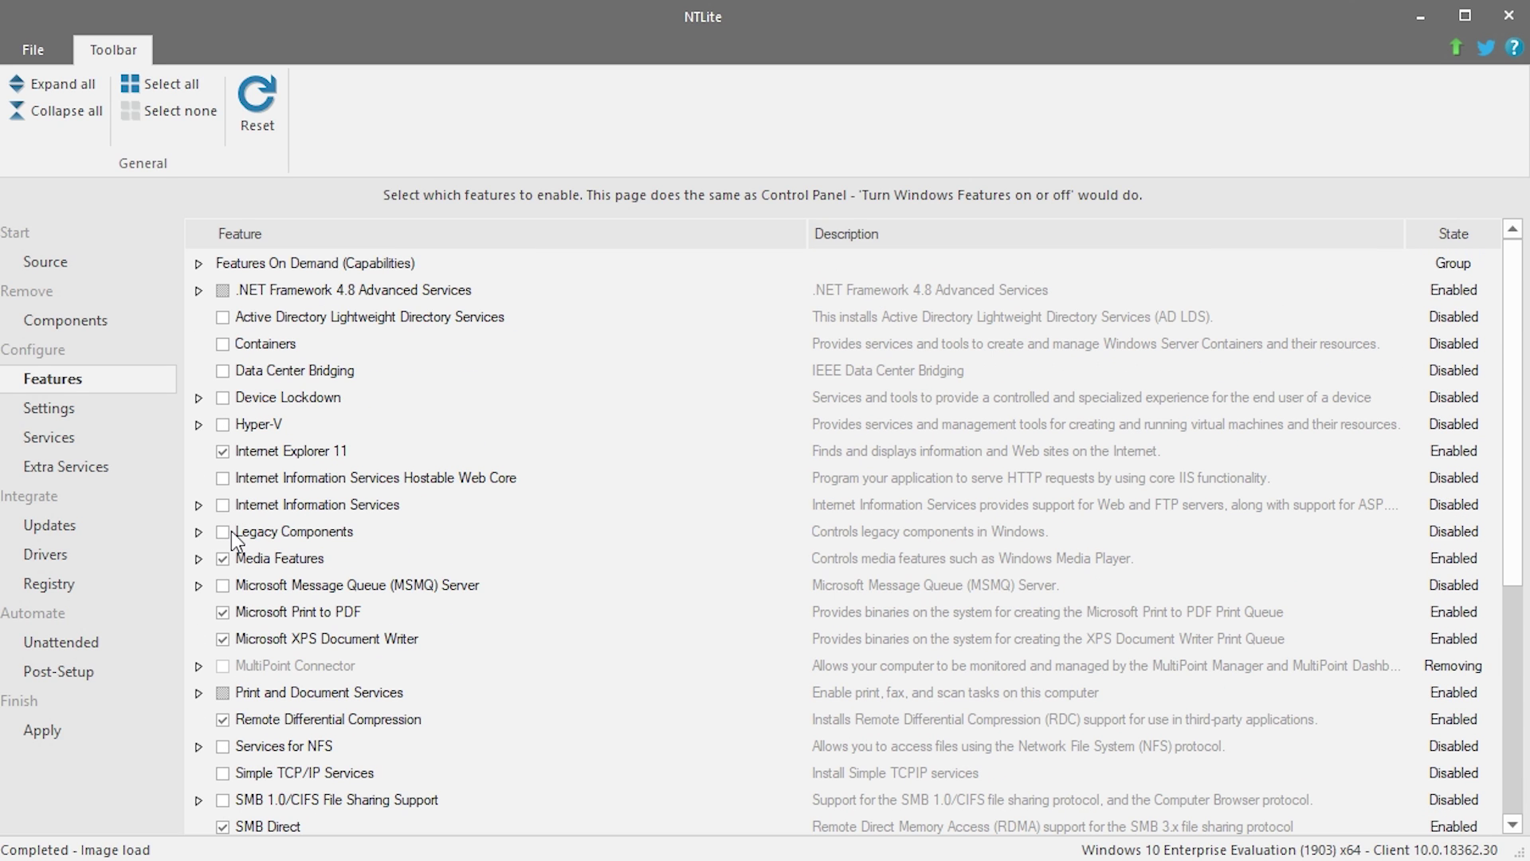
{"action": "left_click", "coordinate": [223, 451]}
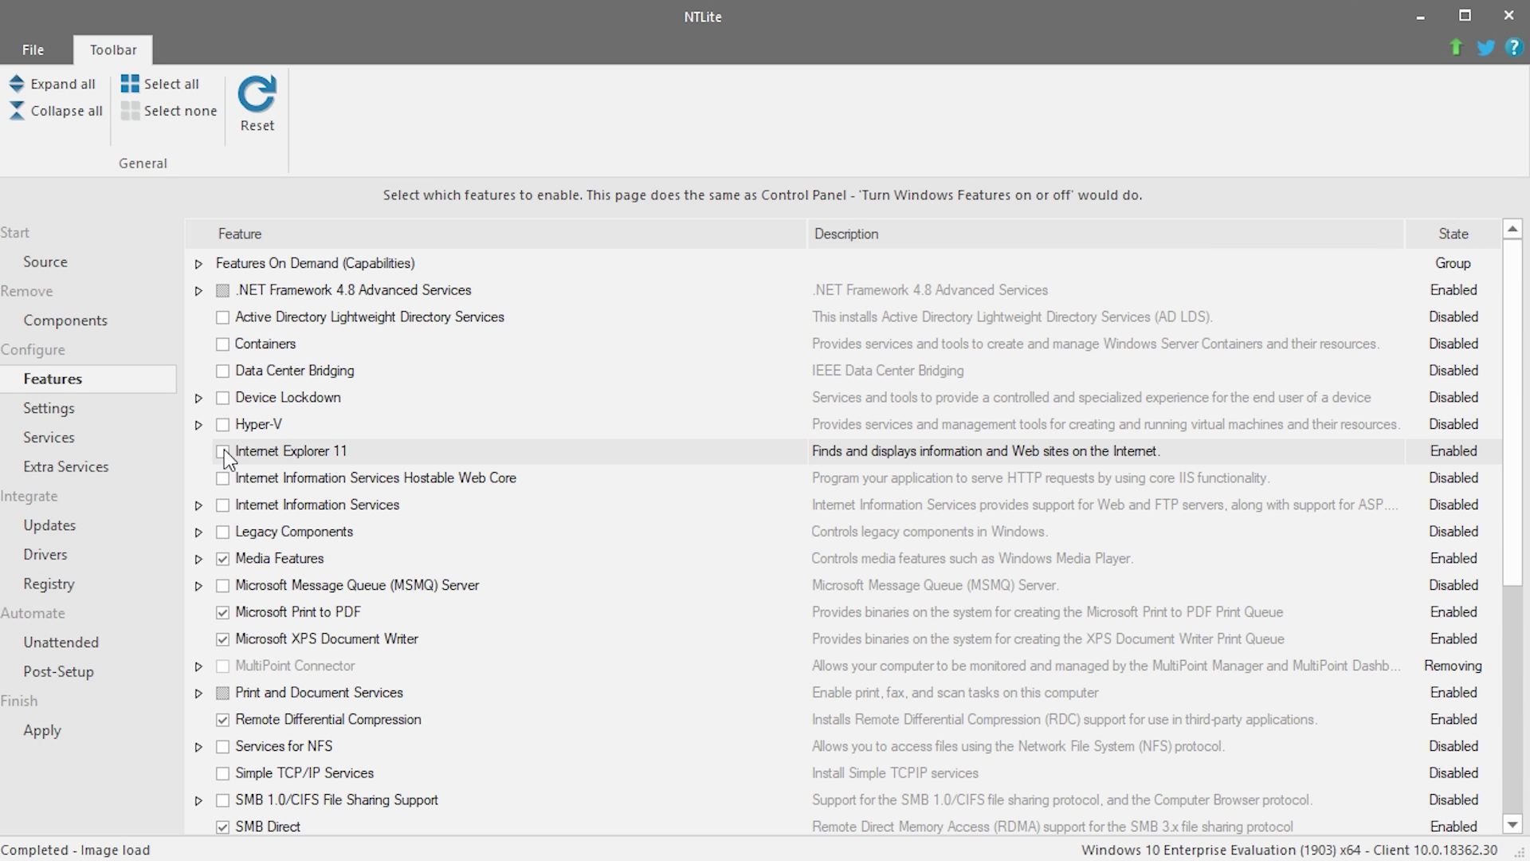
{"action": "left_click", "coordinate": [275, 483]}
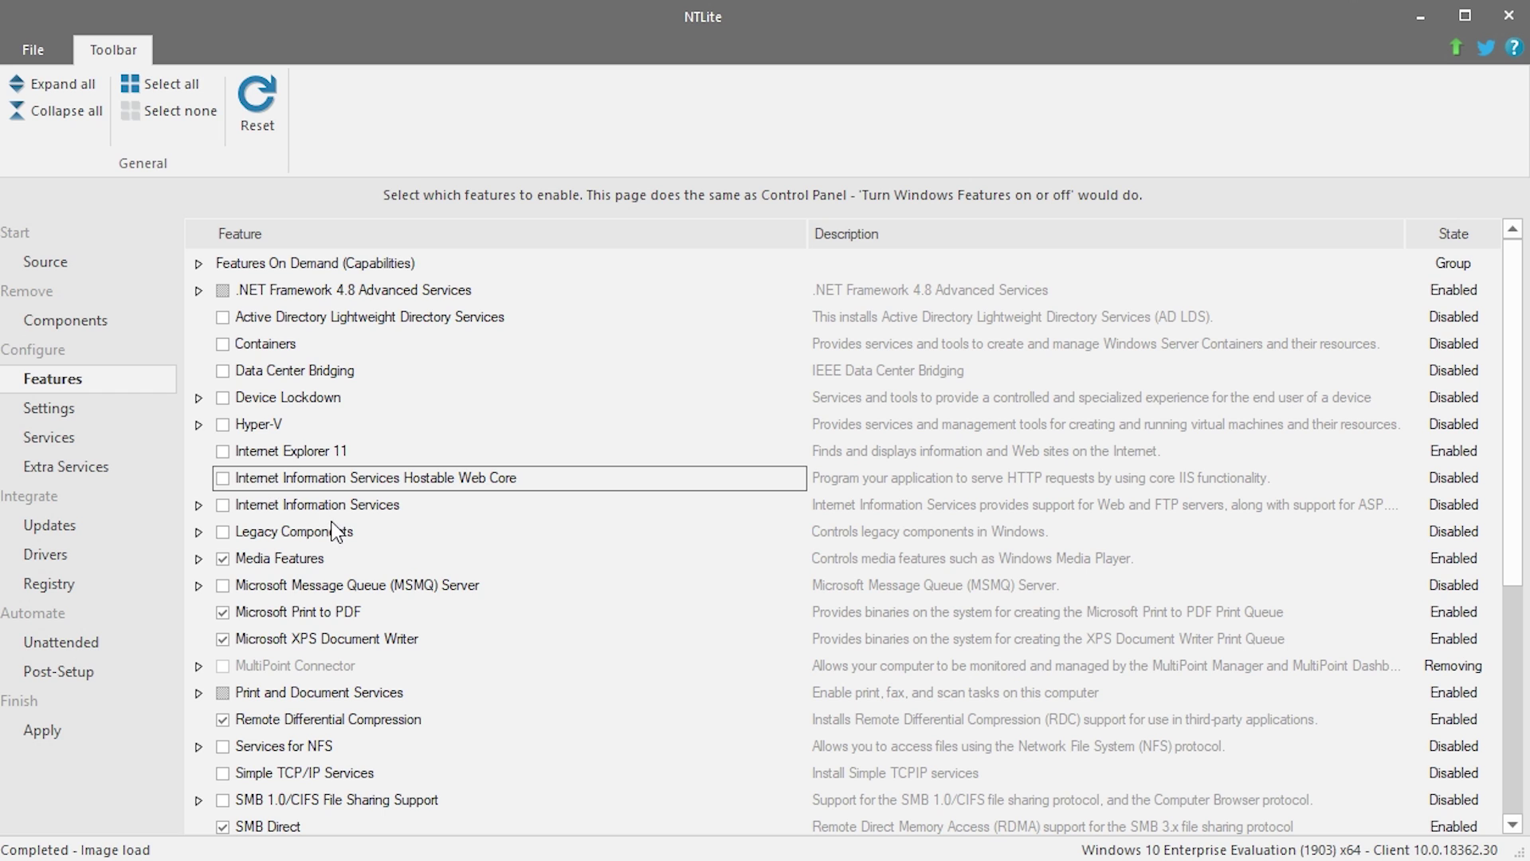
{"action": "scroll", "coordinate": [297, 621], "scroll_direction": "down", "scroll_amount": 1}
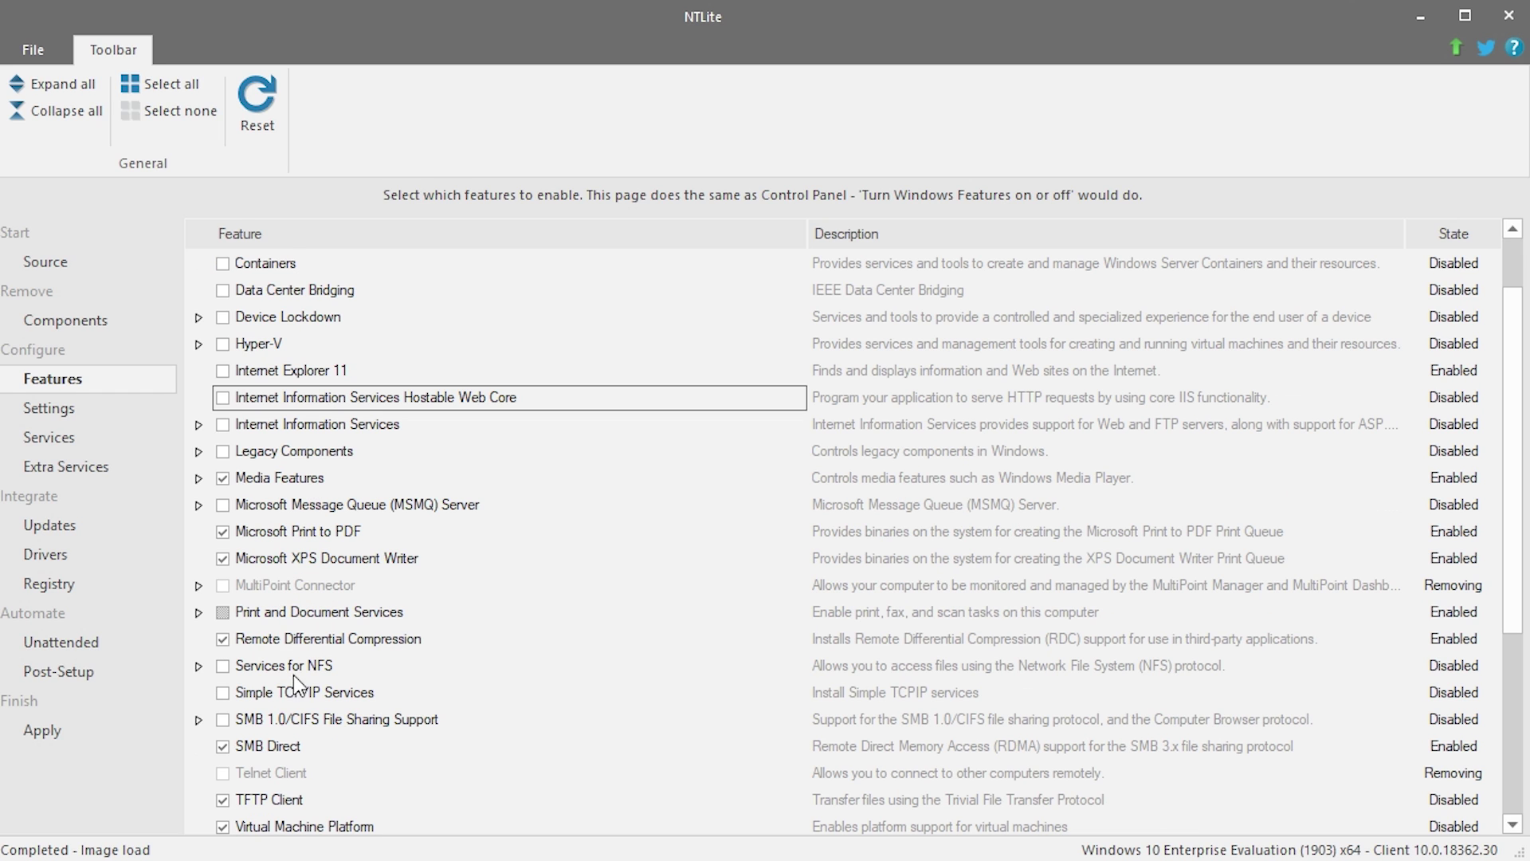
{"action": "left_click", "coordinate": [224, 646]}
{"action": "scroll", "coordinate": [247, 684], "scroll_direction": "down", "scroll_amount": 4}
{"action": "scroll", "coordinate": [255, 695], "scroll_direction": "up", "scroll_amount": 2}
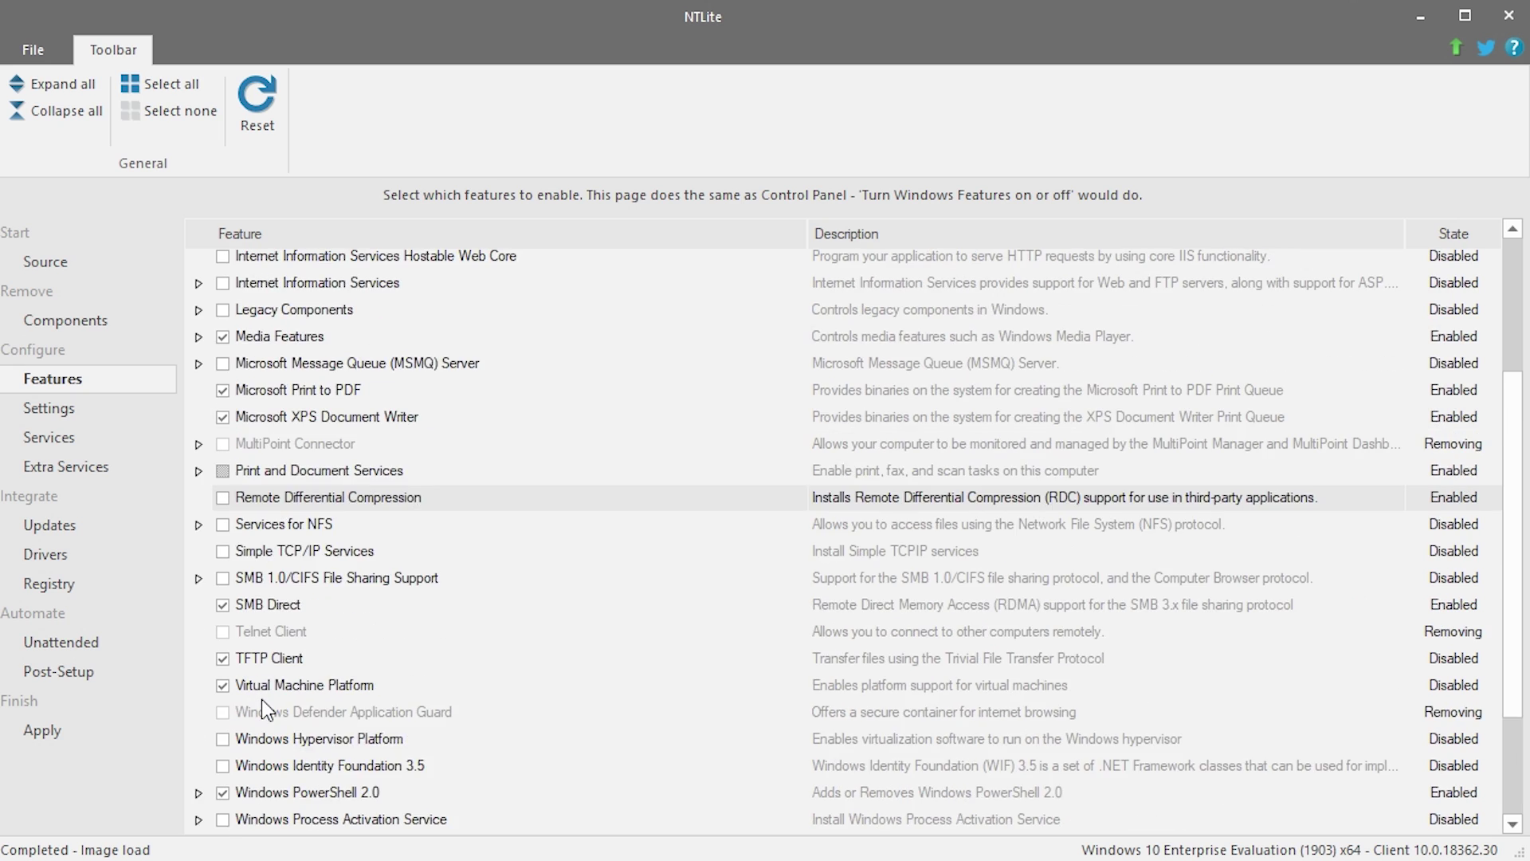
{"action": "scroll", "coordinate": [263, 705], "scroll_direction": "down", "scroll_amount": 2}
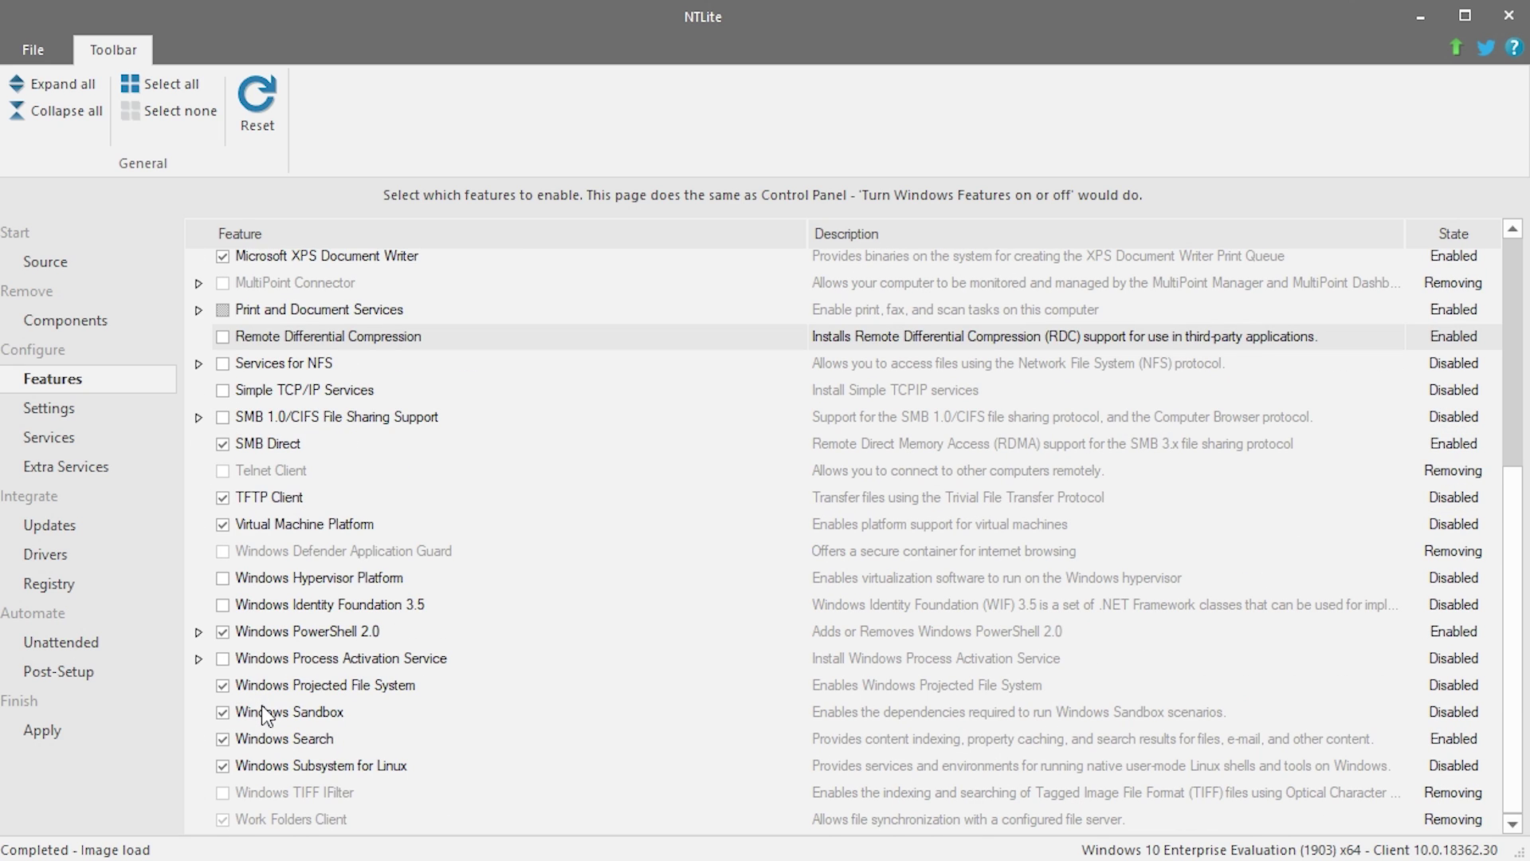
Open the Windows settings page and, in the Explorer group, set View - Show empty drives to Enabled.
{"action": "scroll", "coordinate": [261, 704], "scroll_direction": "up", "scroll_amount": 5}
{"action": "left_click", "coordinate": [63, 416]}
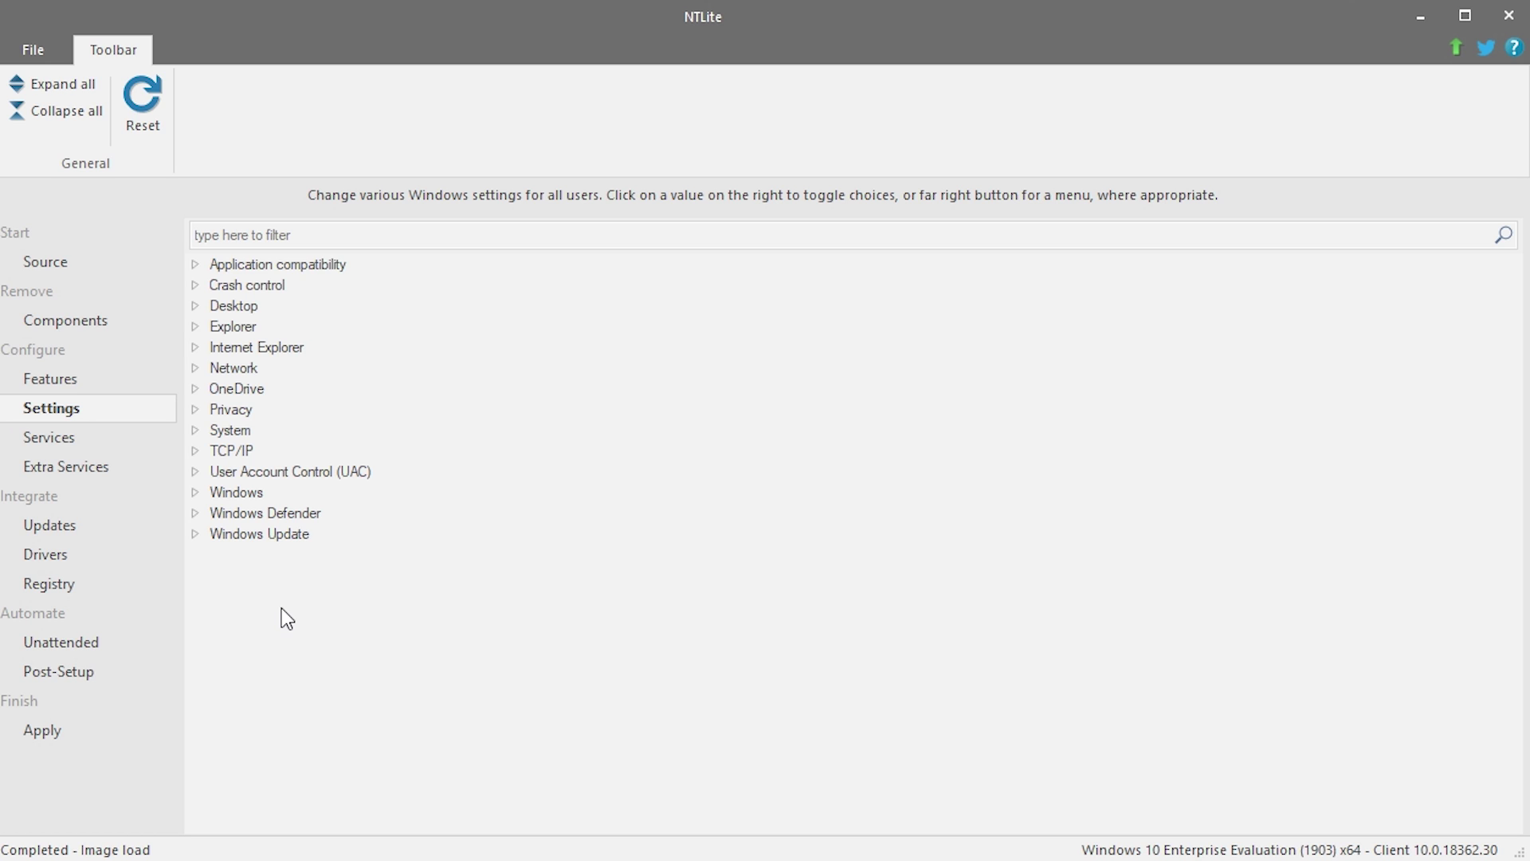
{"action": "left_click", "coordinate": [195, 328]}
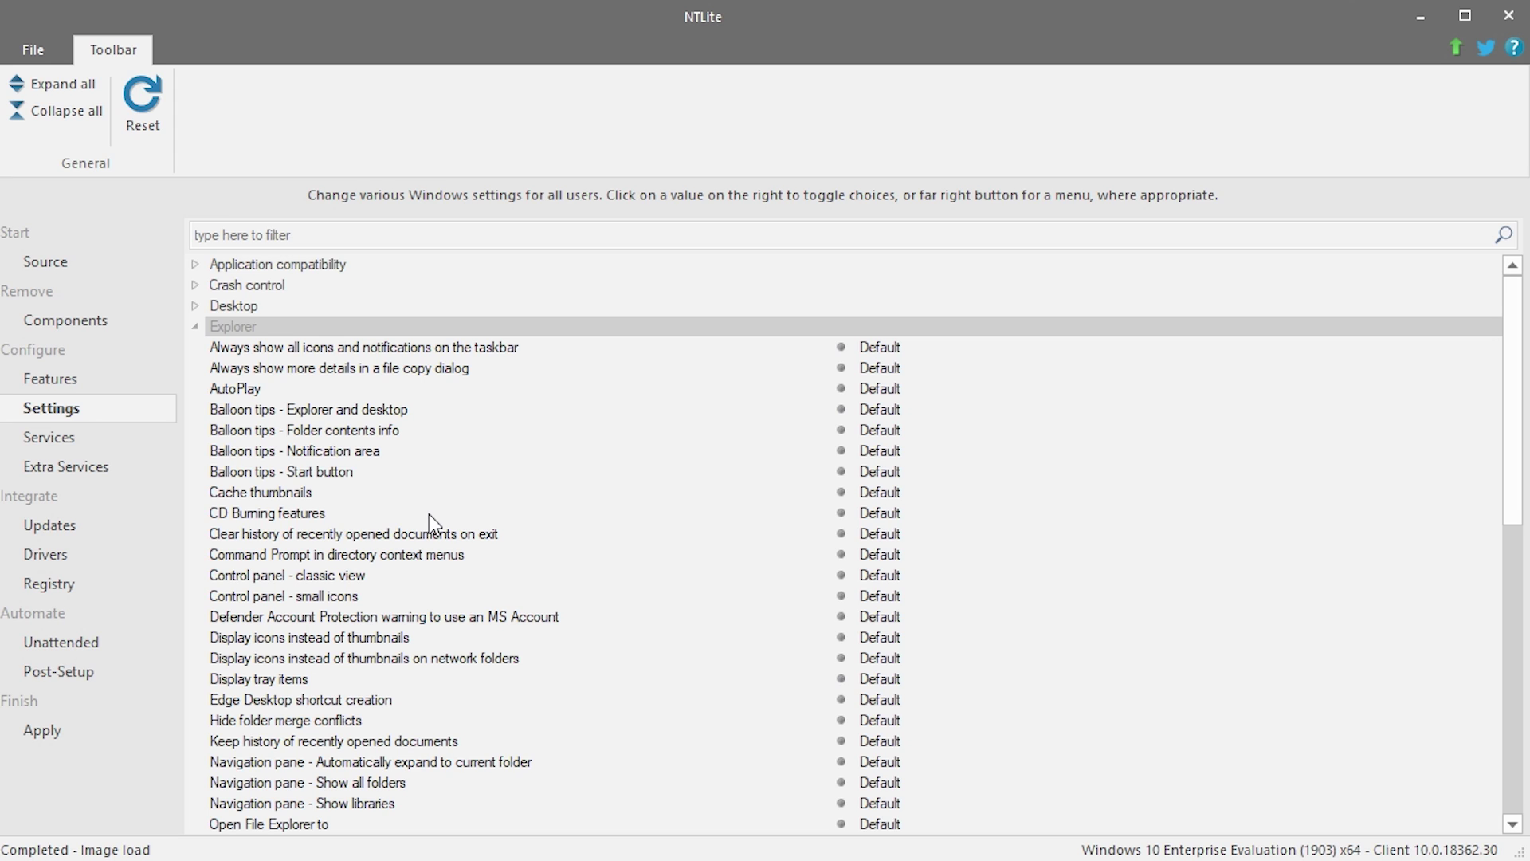
{"action": "scroll", "coordinate": [431, 522], "scroll_direction": "down", "scroll_amount": 5}
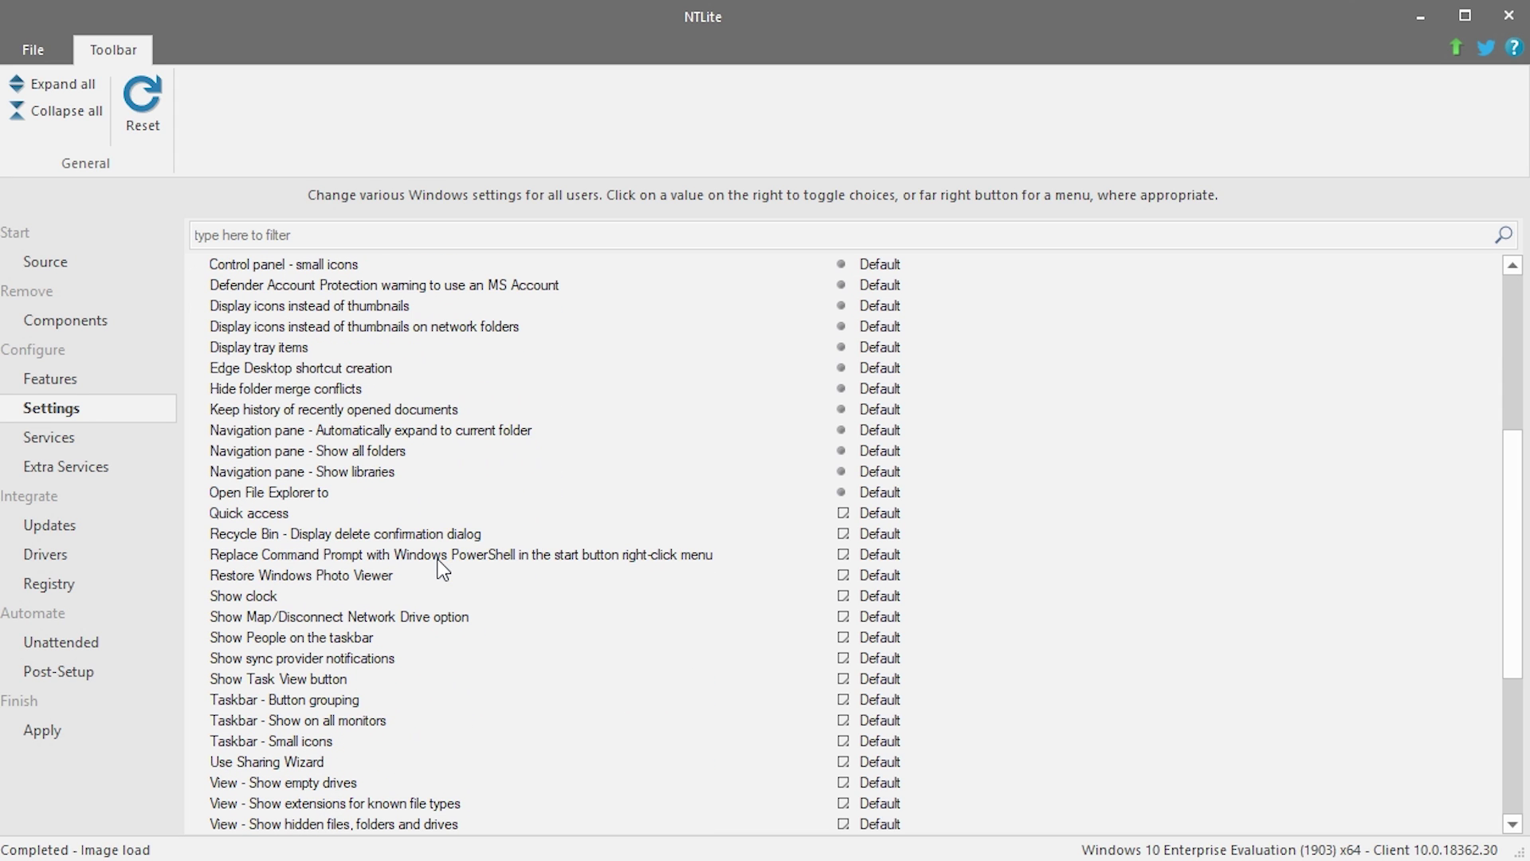
{"action": "scroll", "coordinate": [441, 567], "scroll_direction": "down", "scroll_amount": 1}
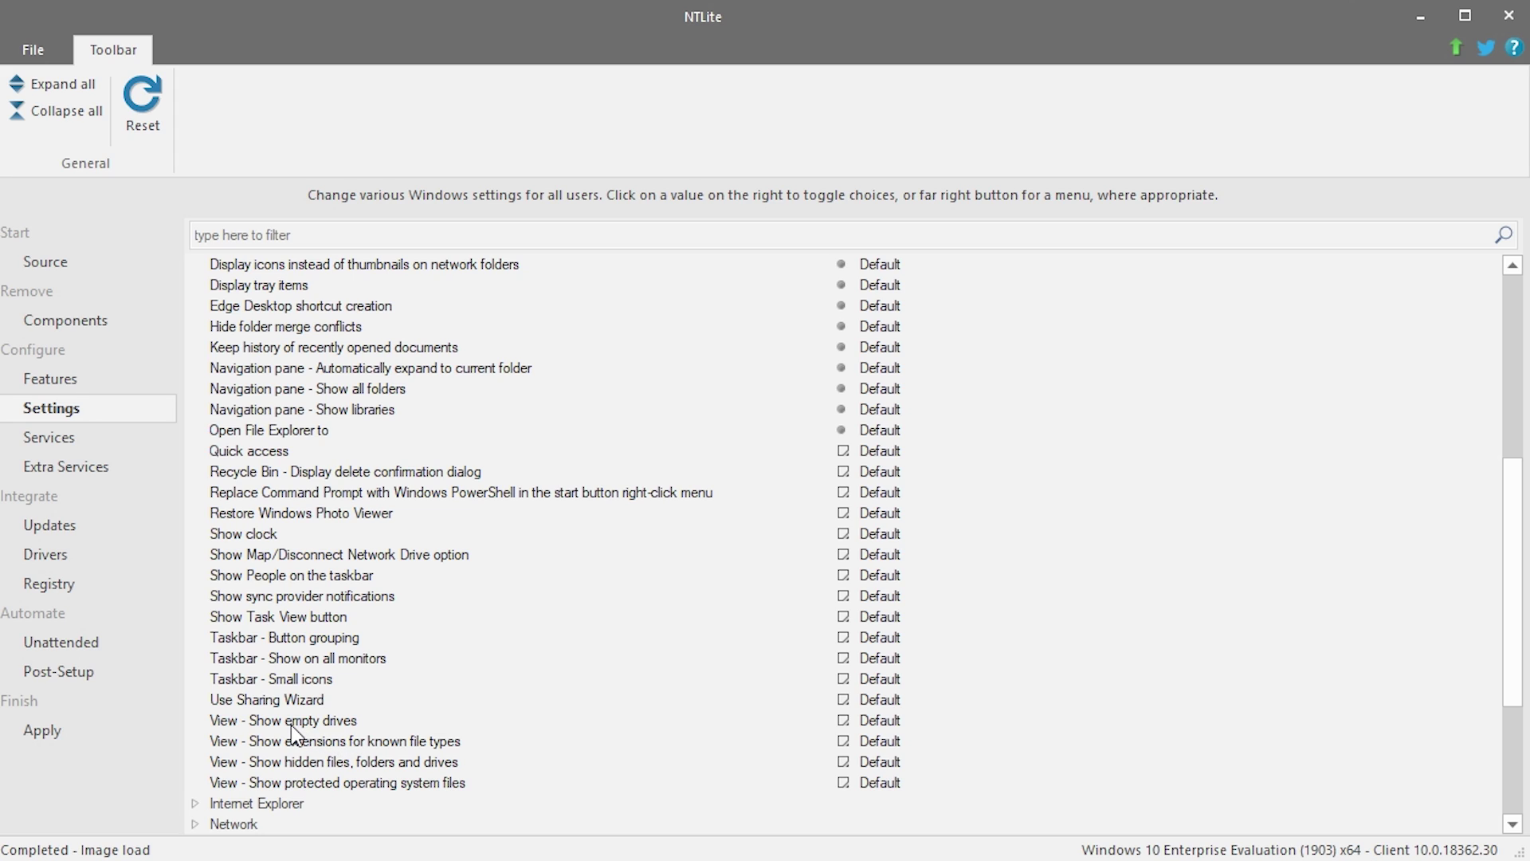
{"action": "left_click", "coordinate": [877, 721]}
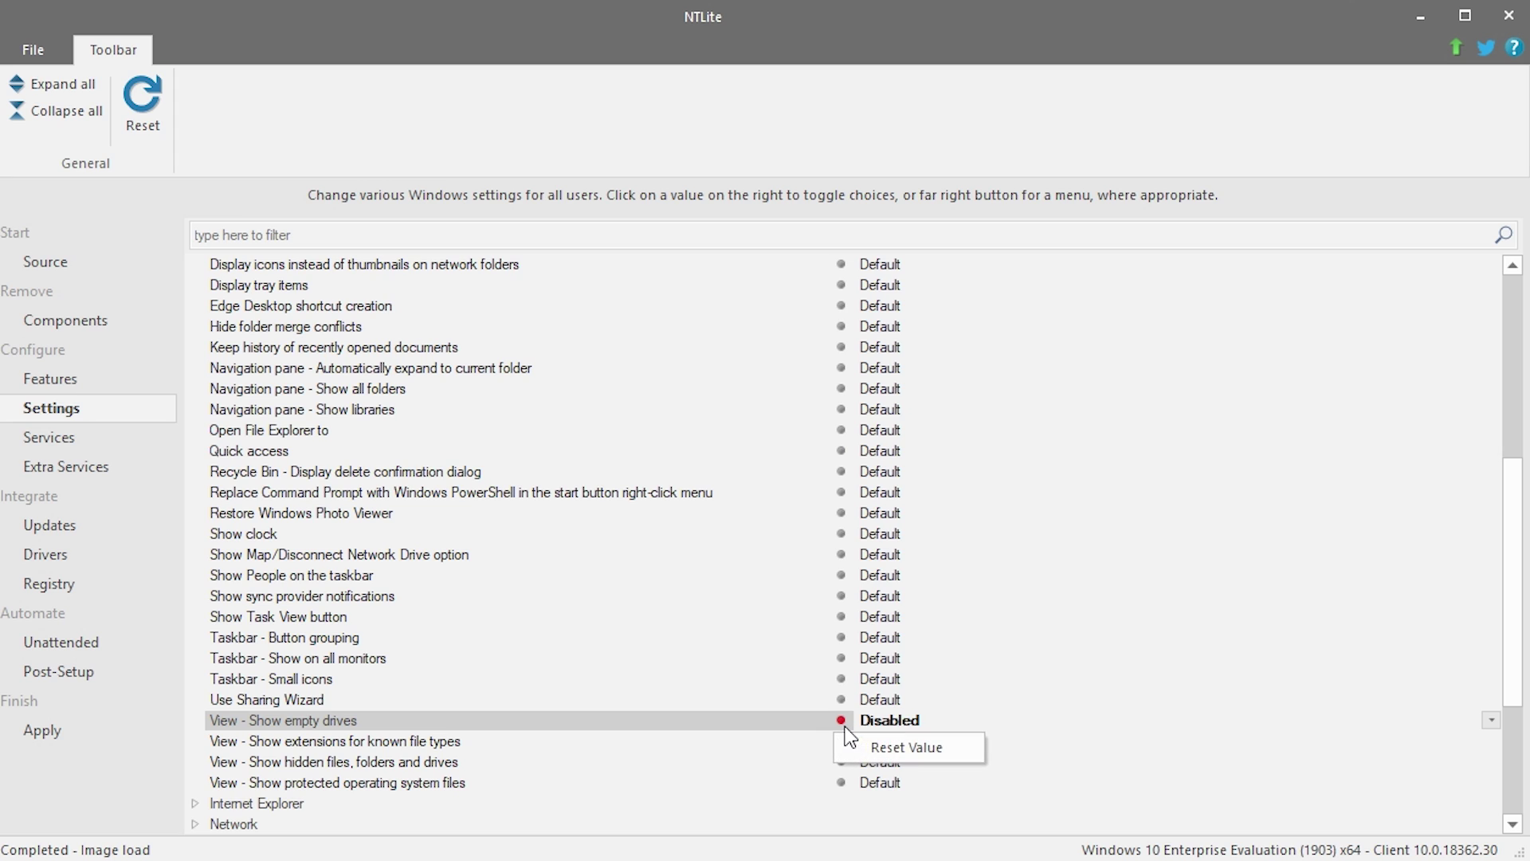
{"action": "left_click", "coordinate": [877, 720]}
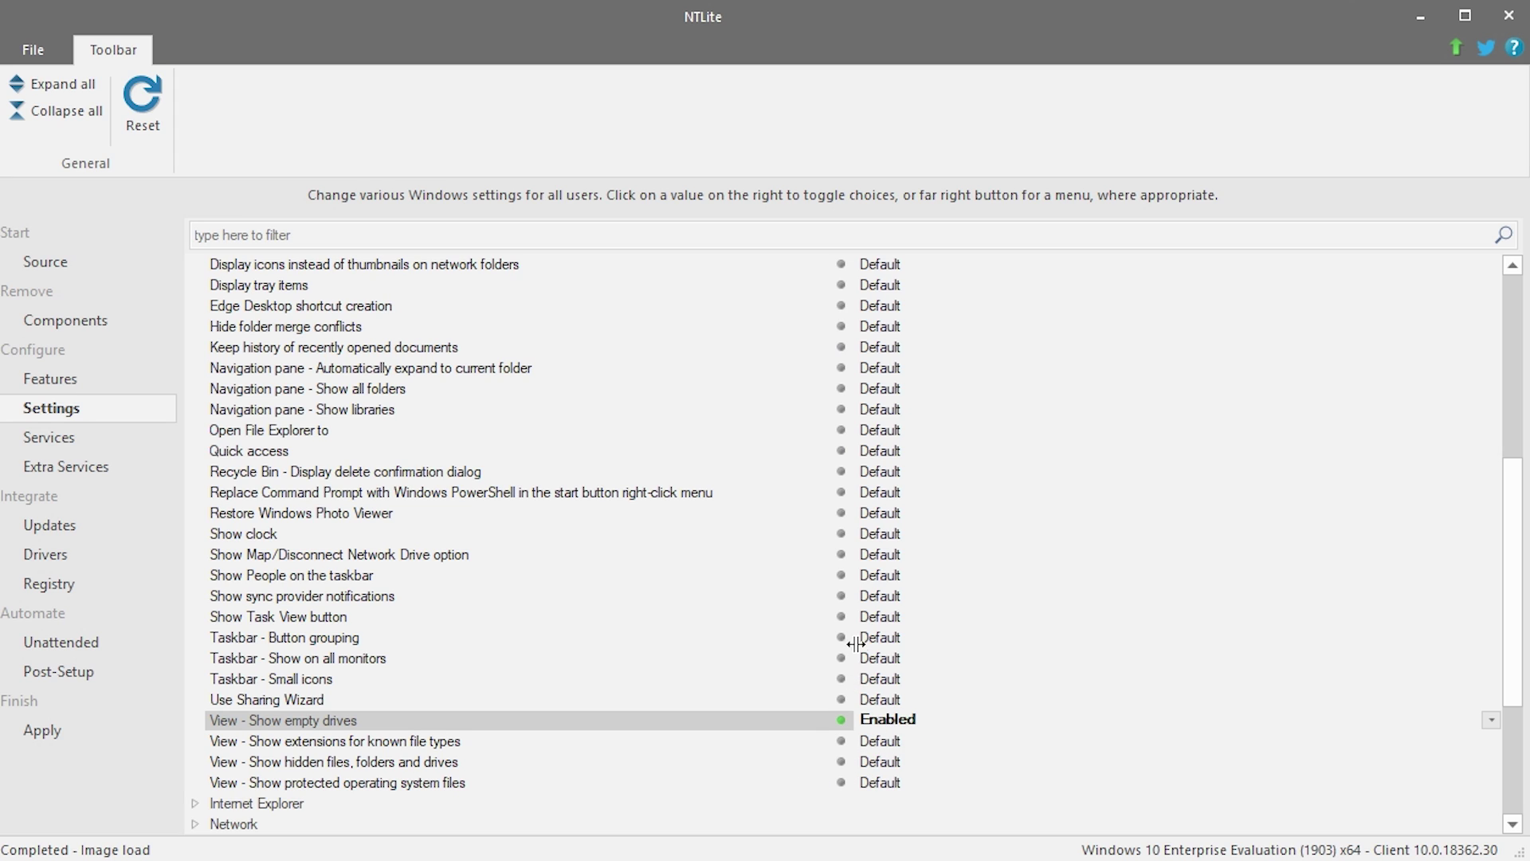
In the Explorer group, enable the View settings for extensions of known file types, hidden files, folders and drives, and protected operating system files.
{"action": "scroll", "coordinate": [890, 639], "scroll_direction": "up", "scroll_amount": 6}
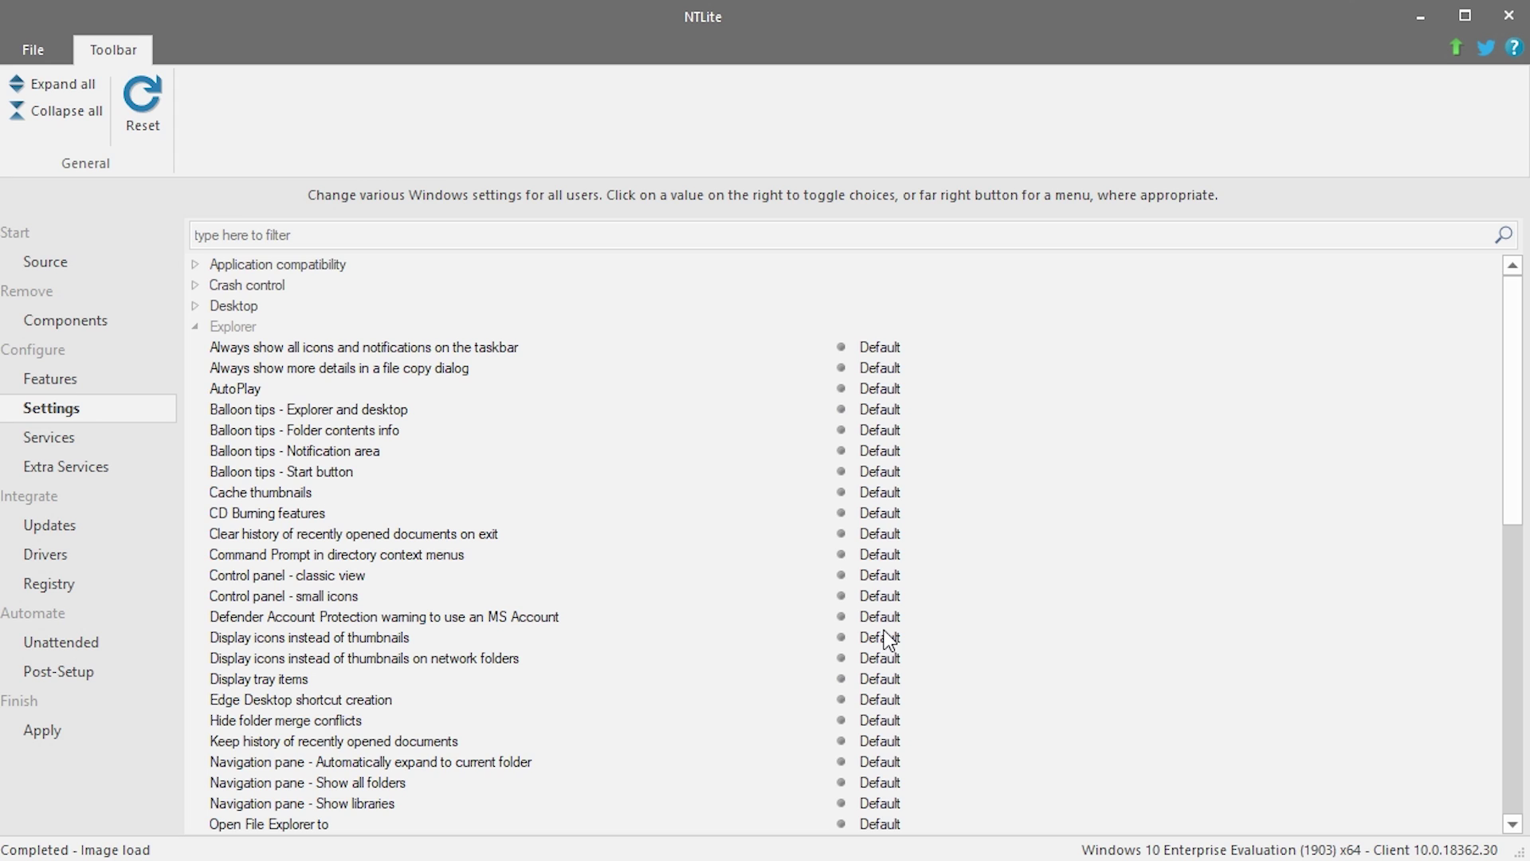
{"action": "scroll", "coordinate": [887, 637], "scroll_direction": "down", "scroll_amount": 7}
{"action": "left_click", "coordinate": [887, 678]}
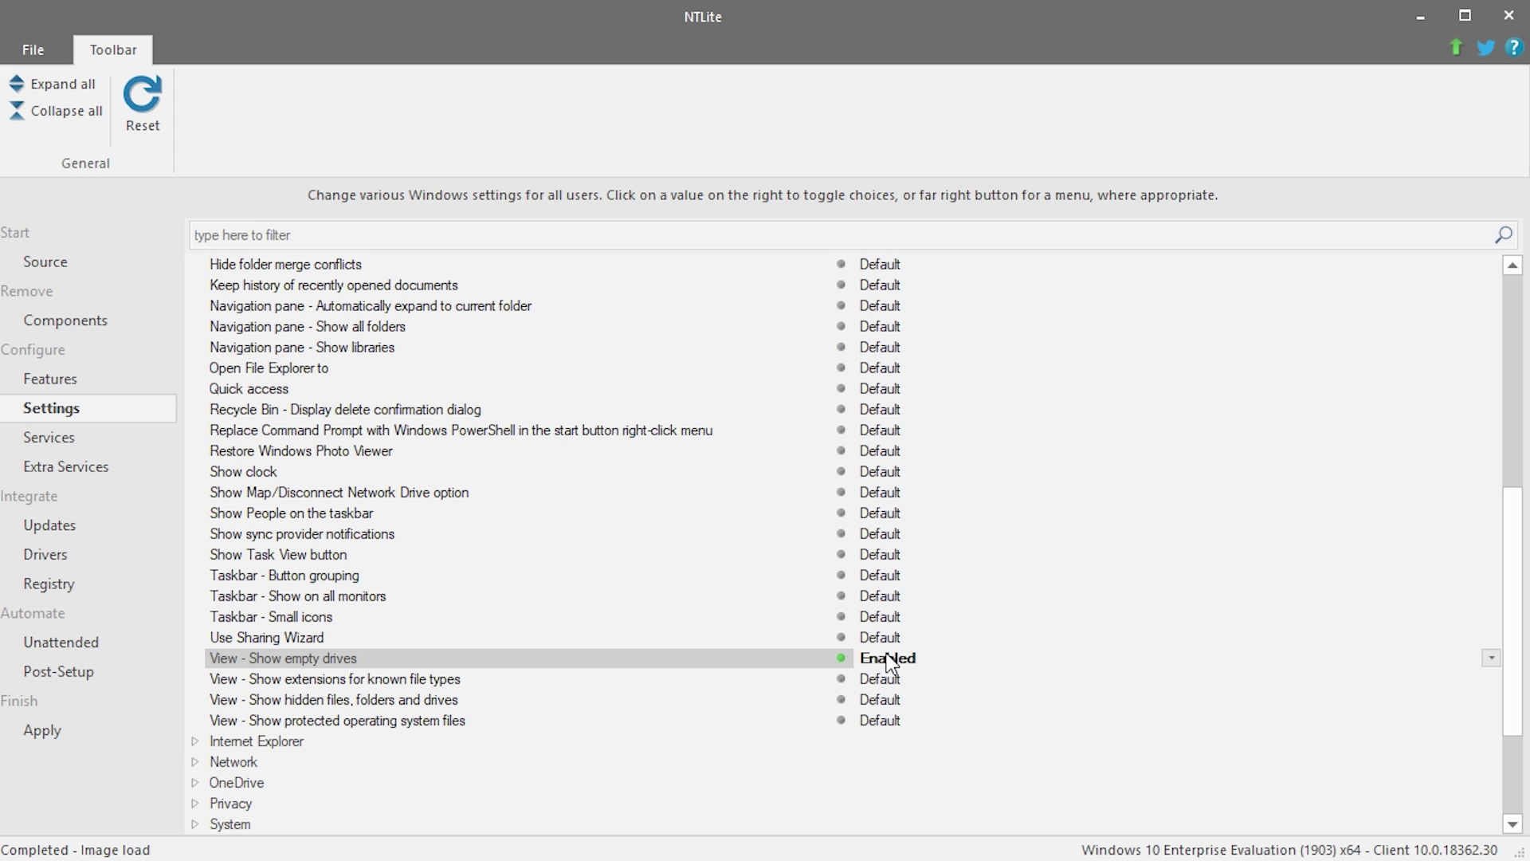
{"action": "left_click", "coordinate": [323, 706]}
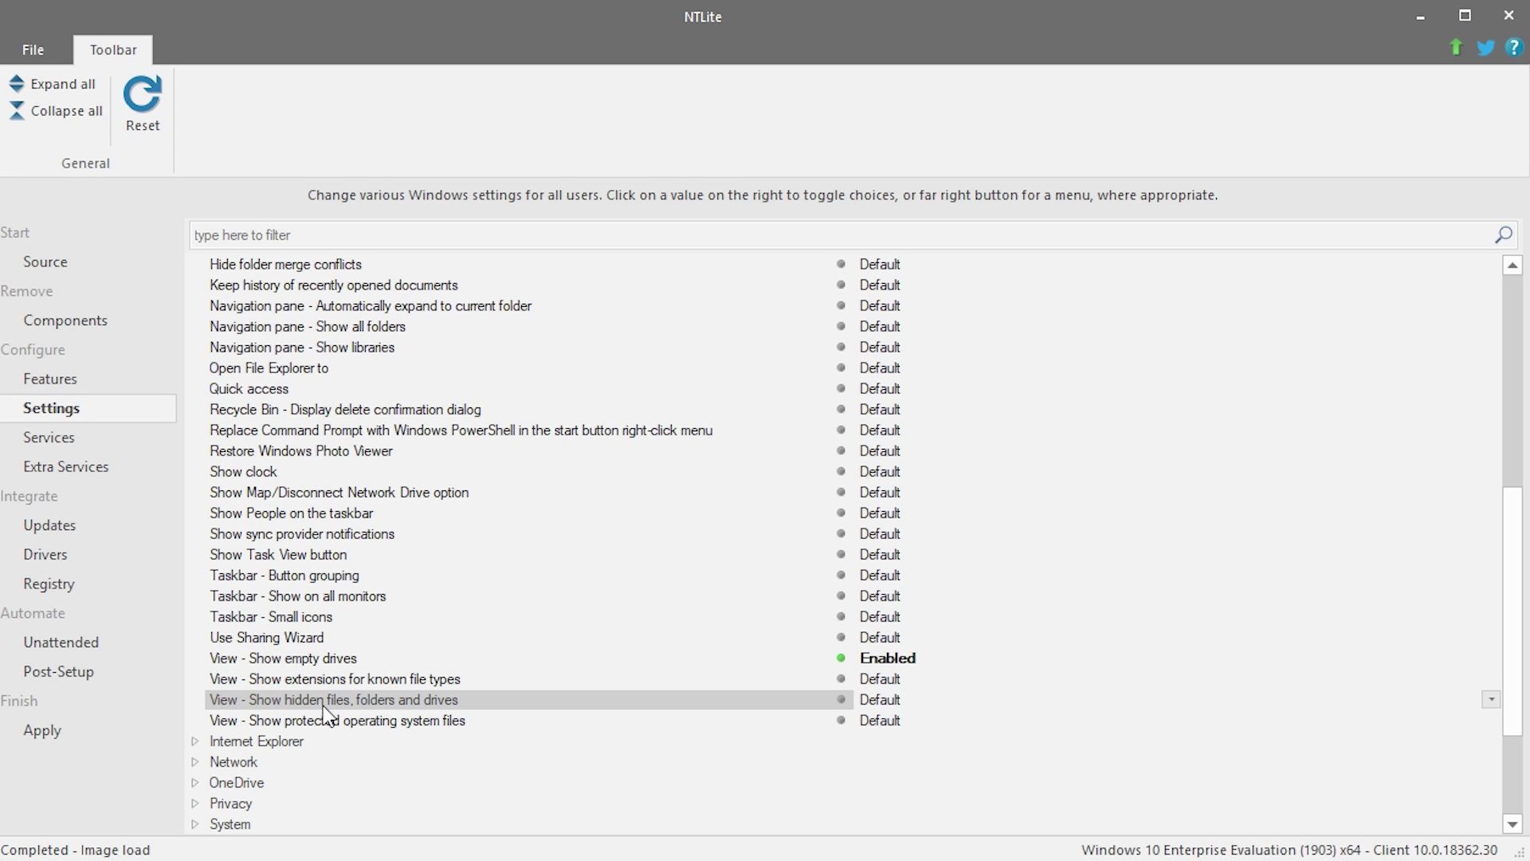
{"action": "left_click", "coordinate": [873, 700]}
{"action": "left_click", "coordinate": [890, 701]}
{"action": "left_click", "coordinate": [883, 679]}
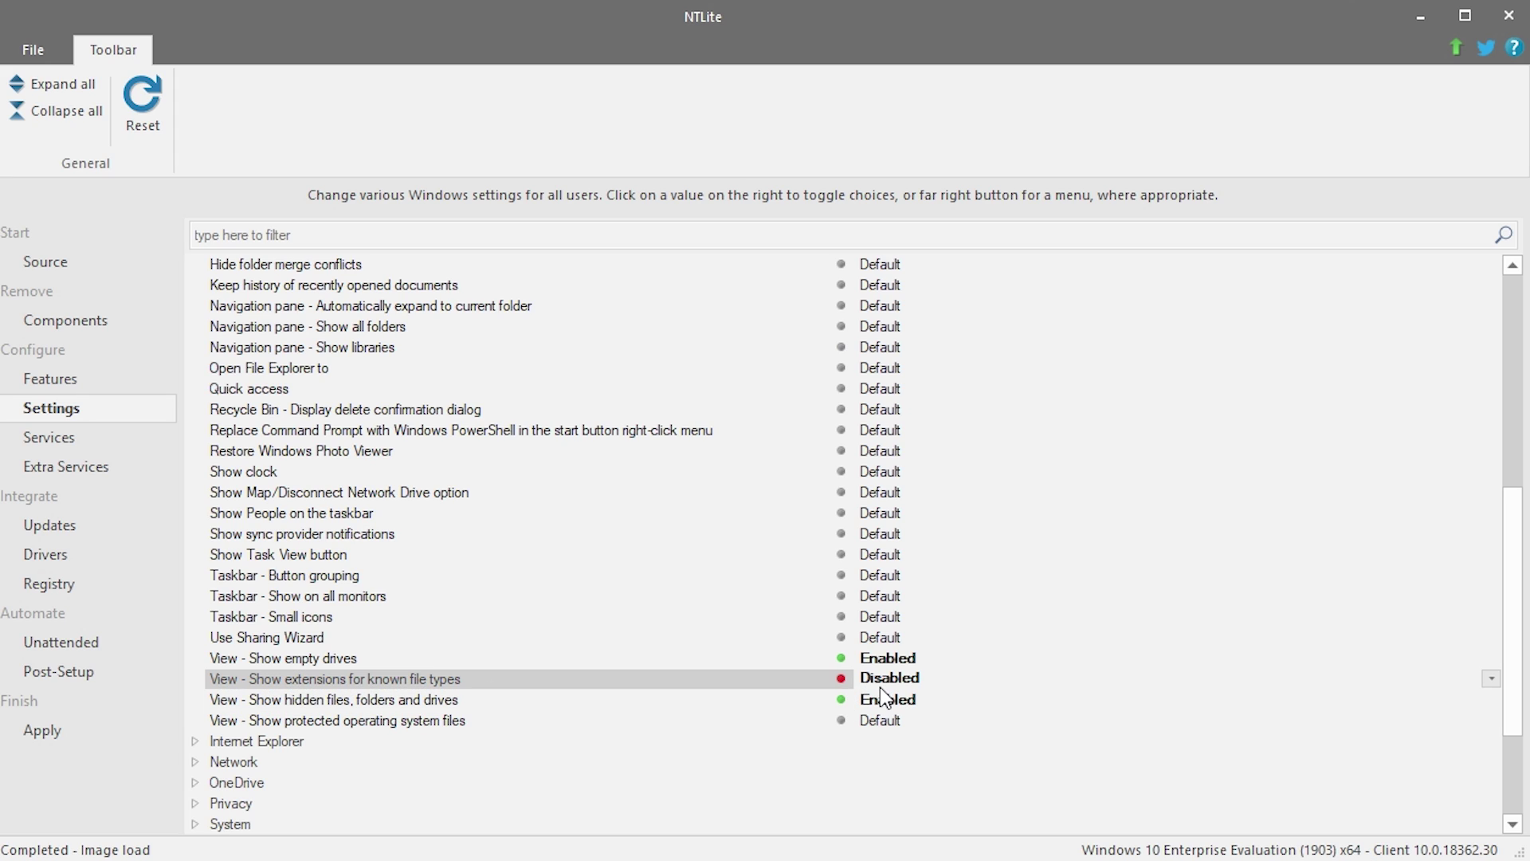
{"action": "left_click", "coordinate": [883, 679]}
{"action": "left_click", "coordinate": [397, 722]}
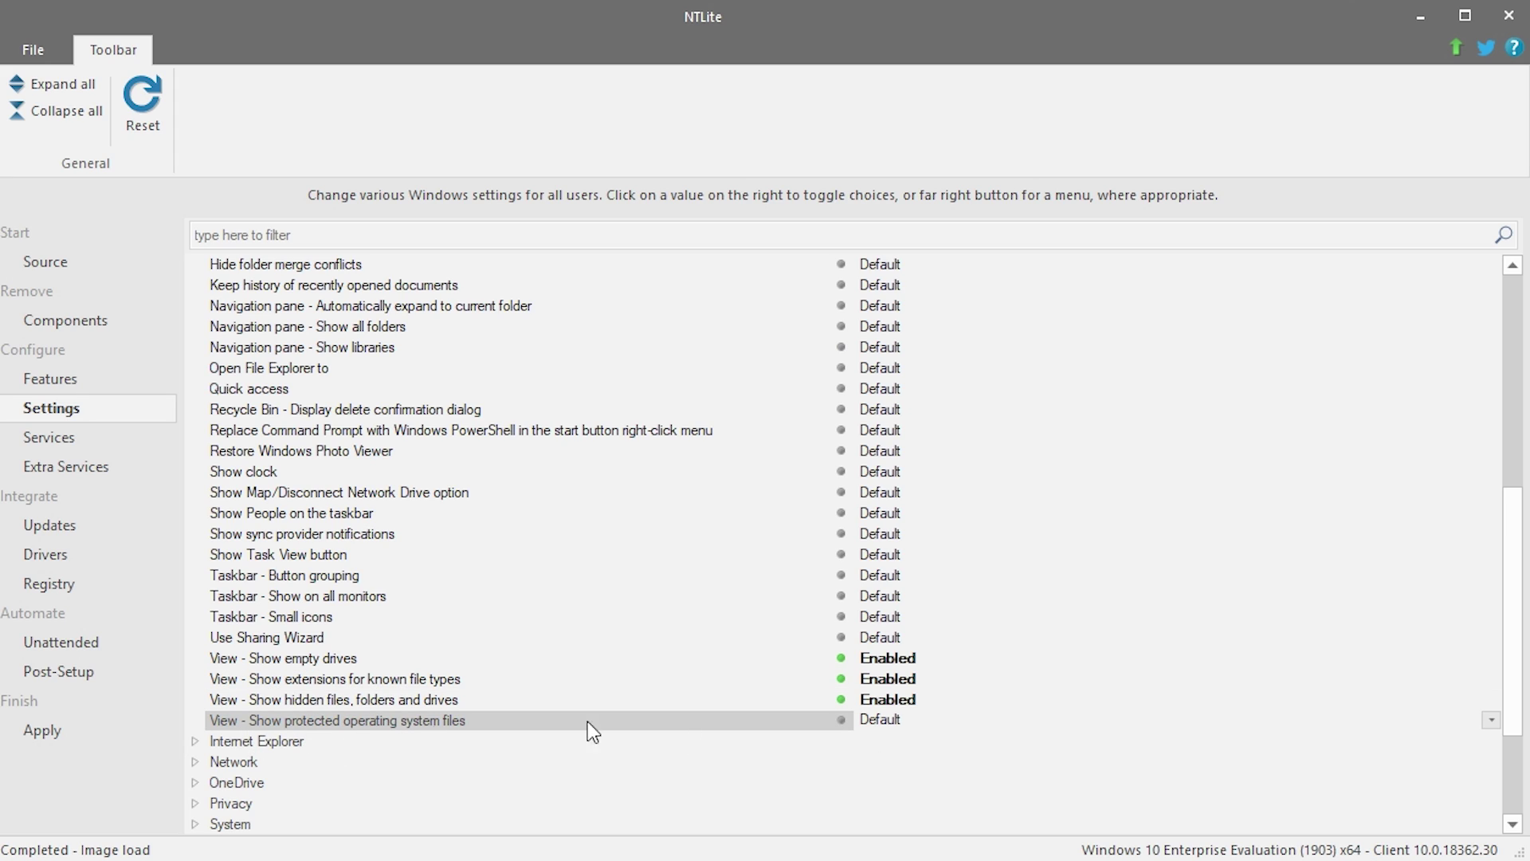
{"action": "left_click", "coordinate": [880, 720]}
{"action": "left_click", "coordinate": [880, 719]}
Enable Taskbar - Small icons and disable Taskbar - Show on all monitors in the Explorer group.
{"action": "scroll", "coordinate": [303, 638], "scroll_direction": "up", "scroll_amount": 1}
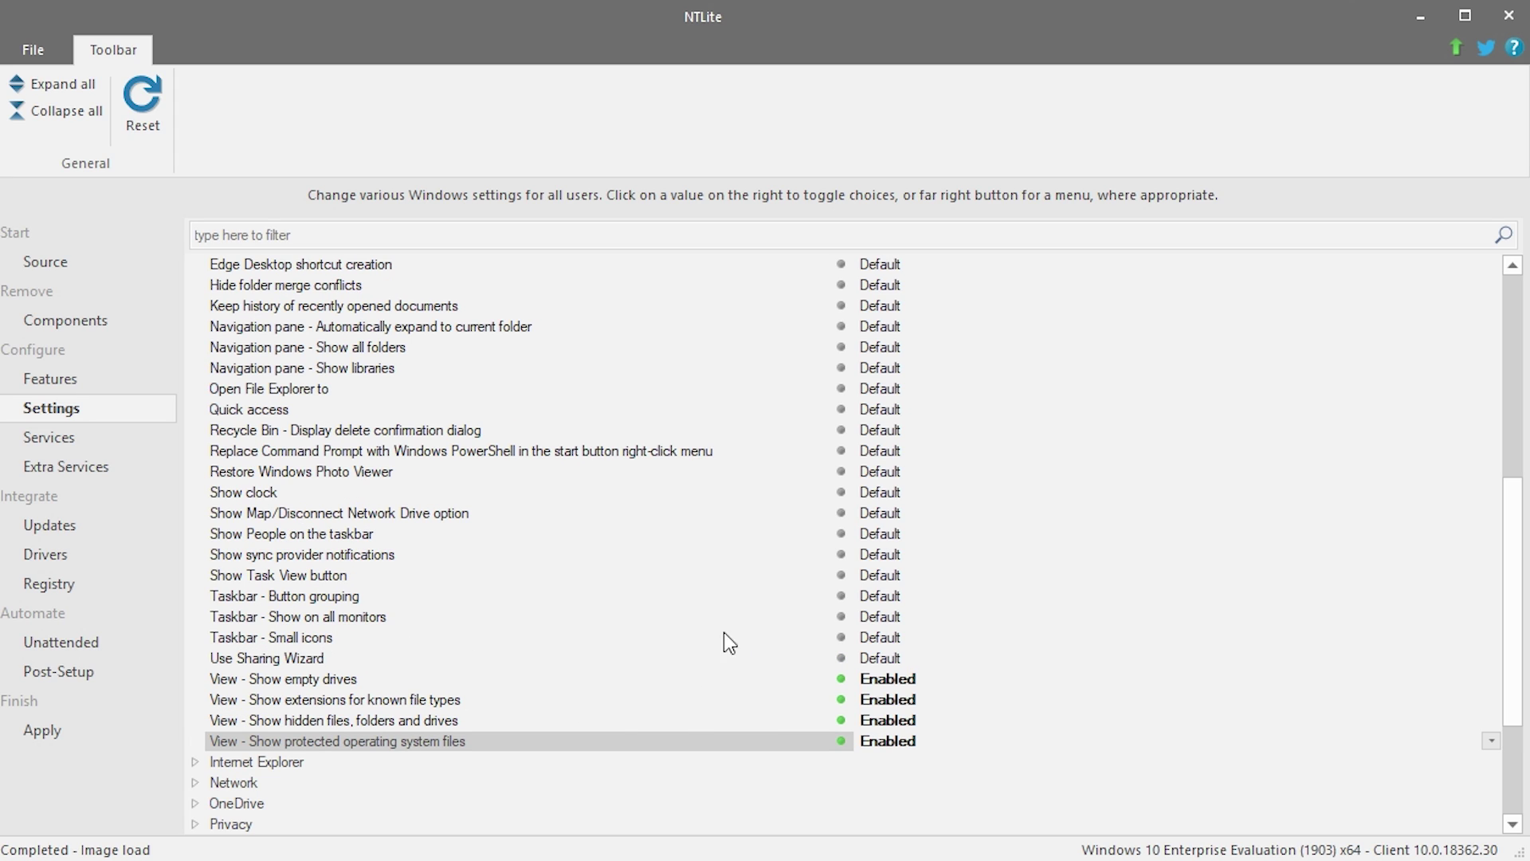
{"action": "left_click", "coordinate": [867, 636]}
{"action": "left_click", "coordinate": [867, 637]}
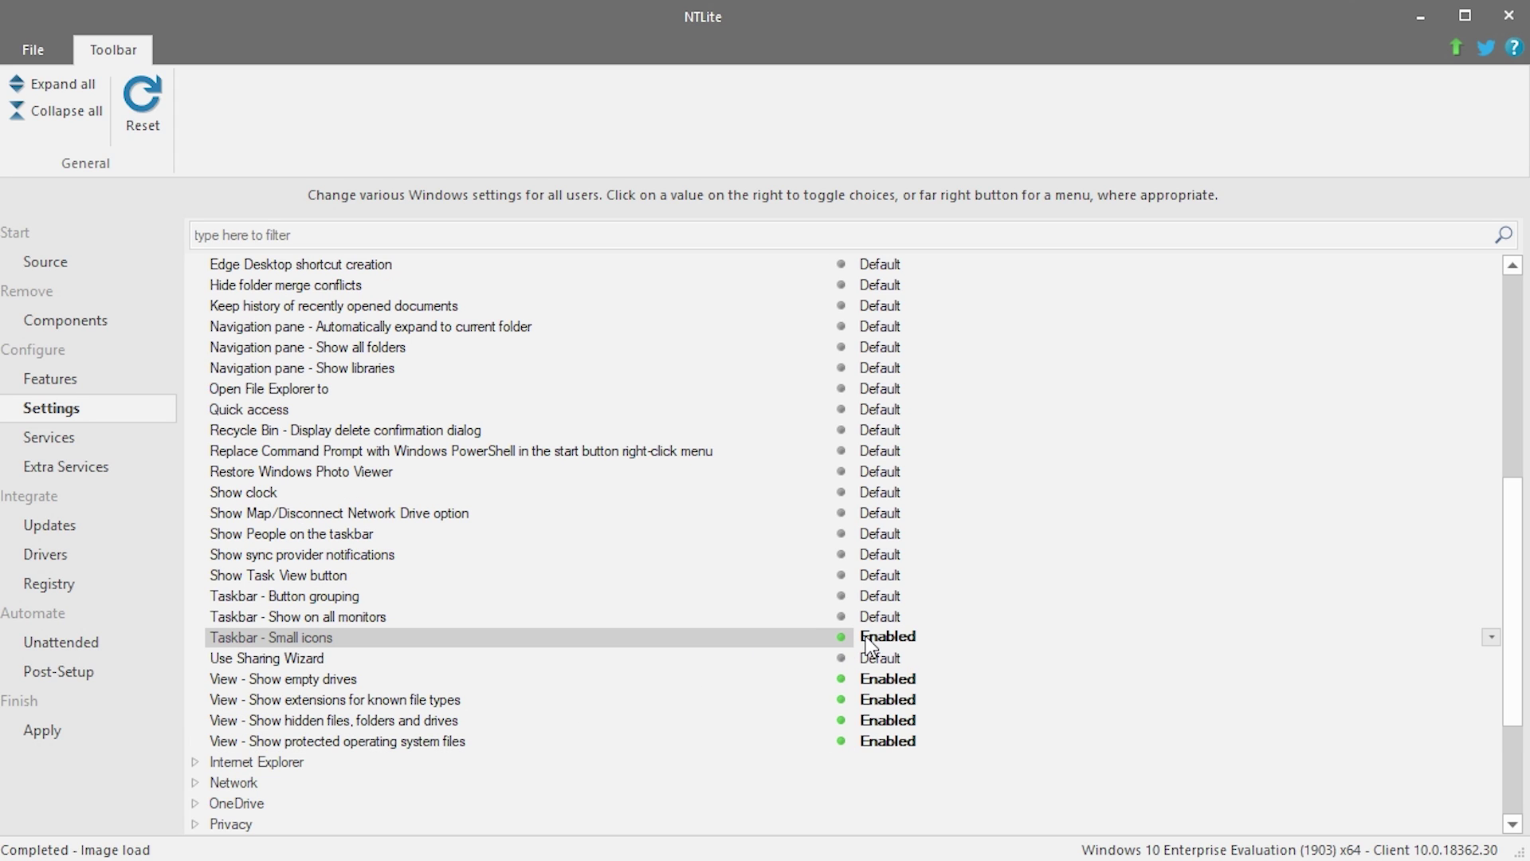
{"action": "left_click", "coordinate": [270, 619]}
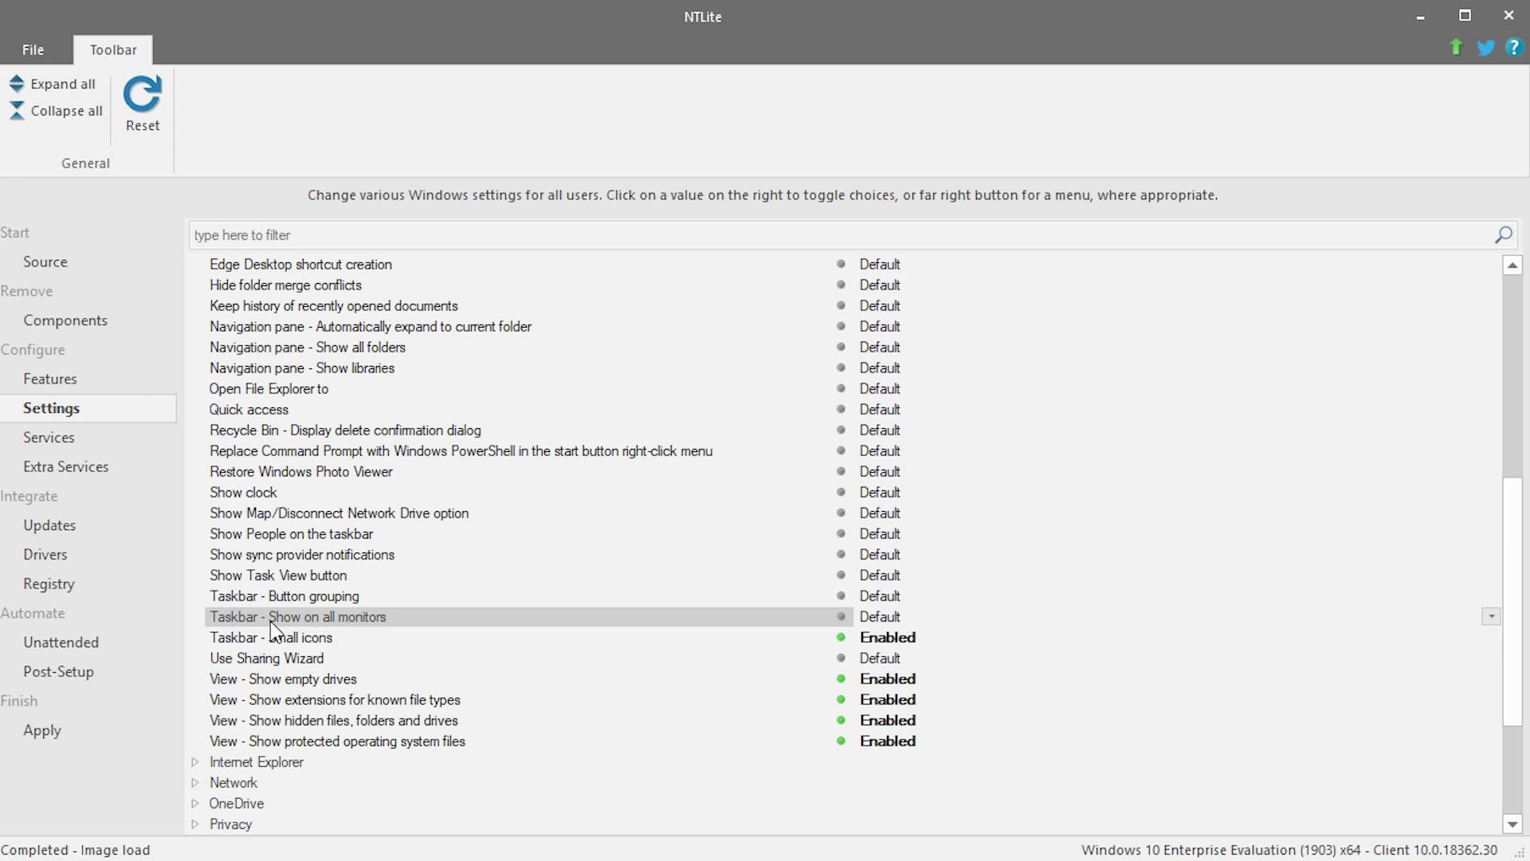
{"action": "left_click", "coordinate": [883, 620]}
Cycle through the Taskbar - Button grouping options and set the value to Never combine.
{"action": "left_click", "coordinate": [867, 596]}
{"action": "left_click", "coordinate": [866, 596]}
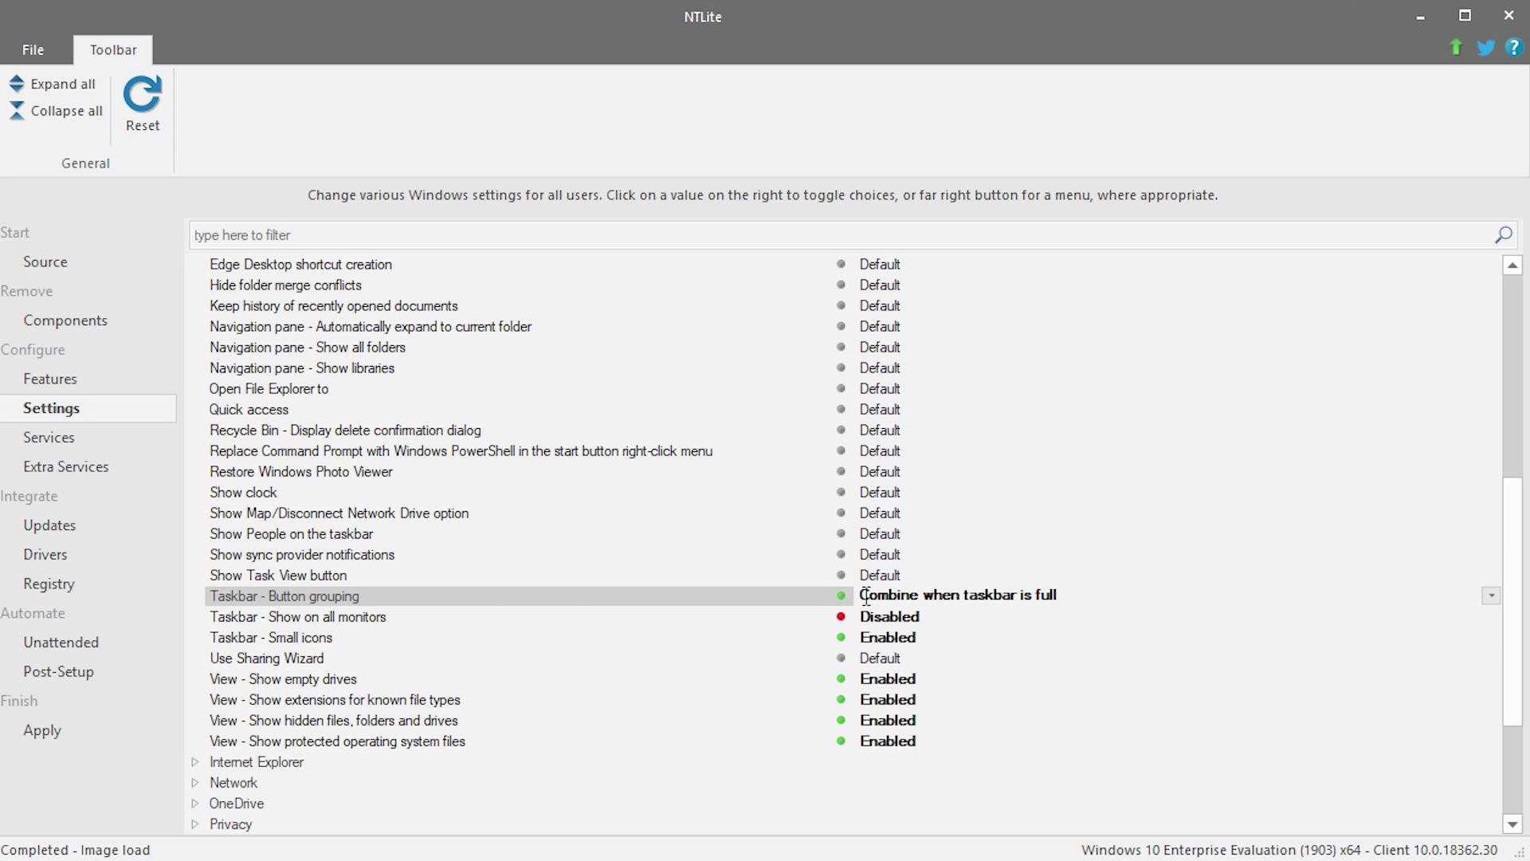
{"action": "left_click", "coordinate": [866, 596]}
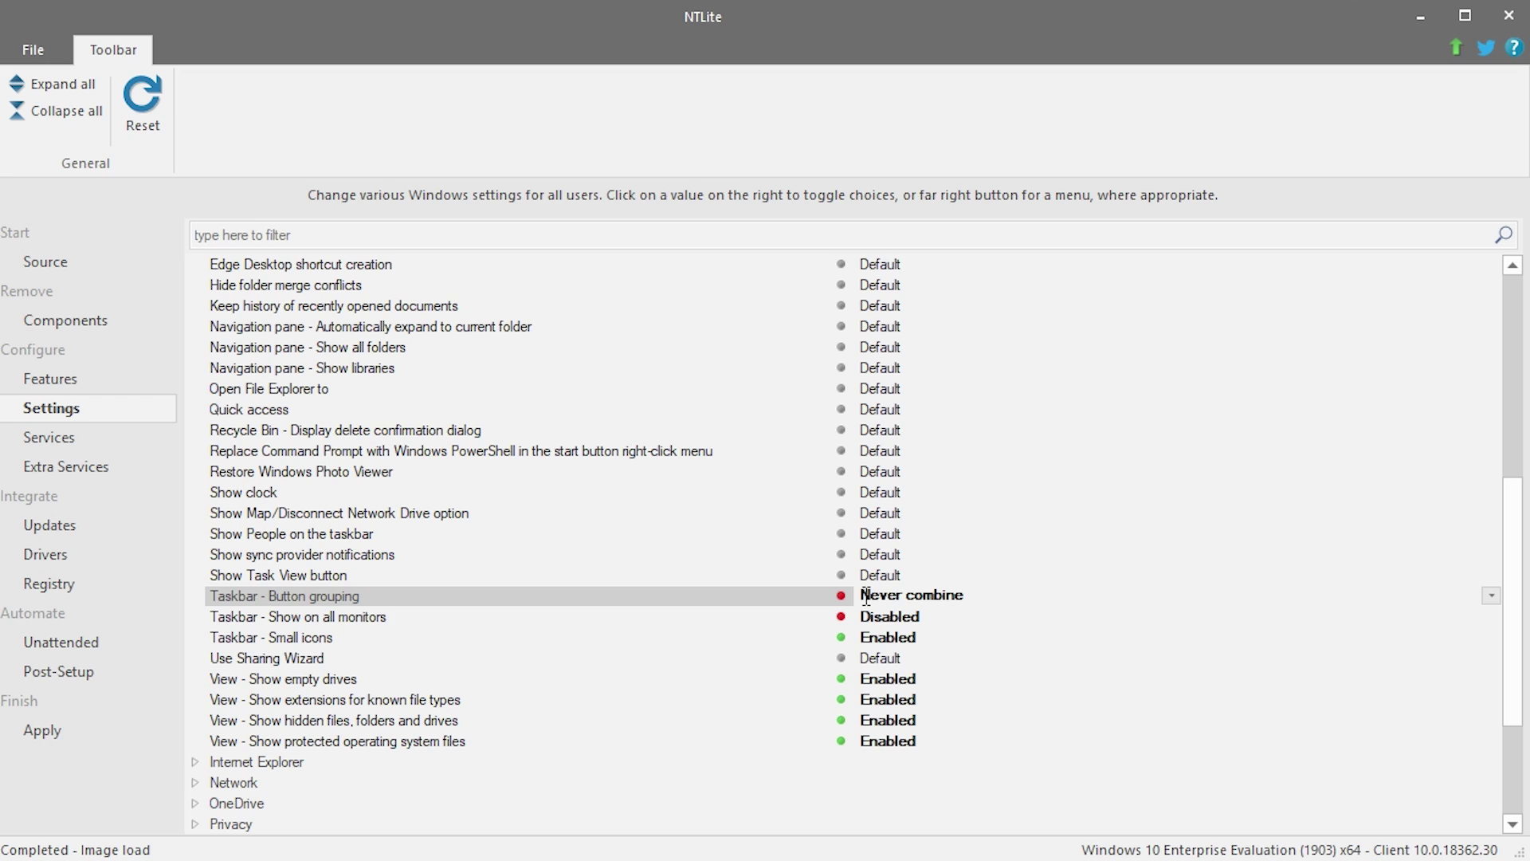
{"action": "left_click", "coordinate": [866, 596]}
{"action": "left_click", "coordinate": [866, 596]}
{"action": "left_click", "coordinate": [867, 596]}
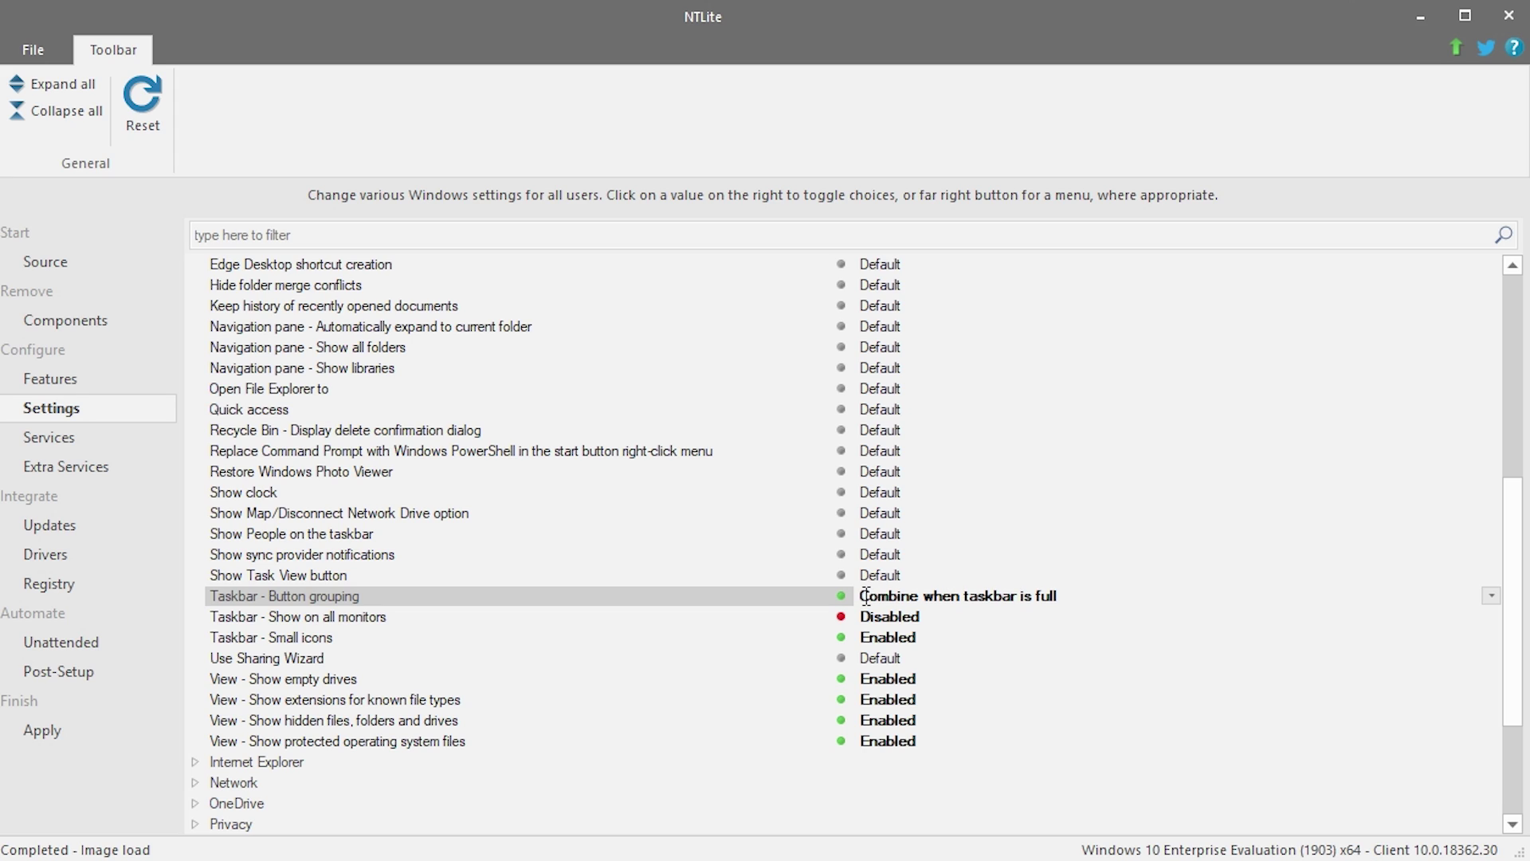
{"action": "left_click", "coordinate": [866, 596]}
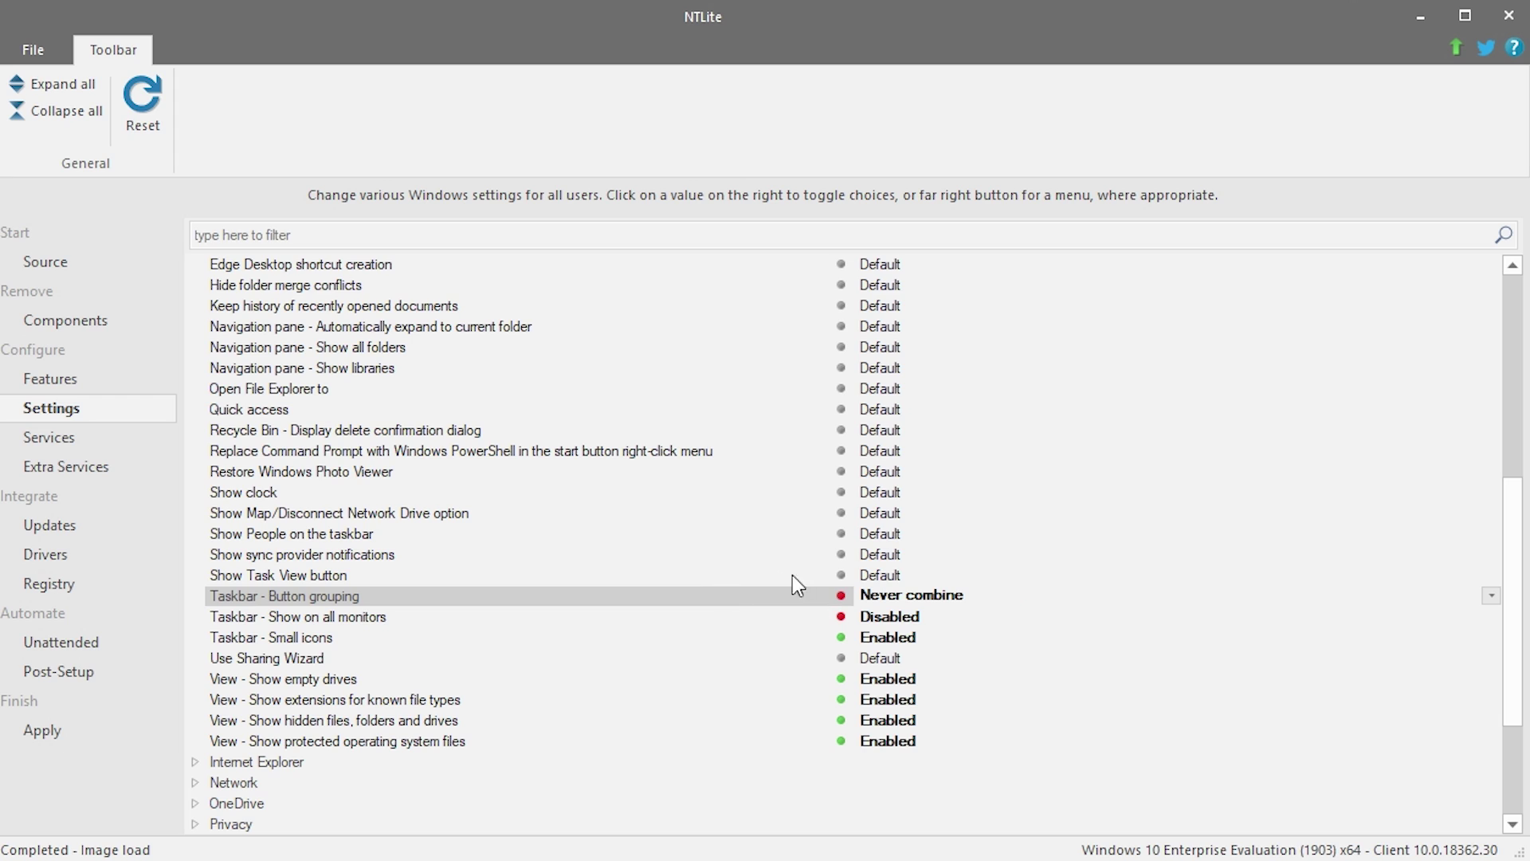
Disable Show clock and enable Restore Windows Photo Viewer in the Explorer group.
{"action": "scroll", "coordinate": [741, 598], "scroll_direction": "up", "scroll_amount": 2}
{"action": "left_click", "coordinate": [762, 536]}
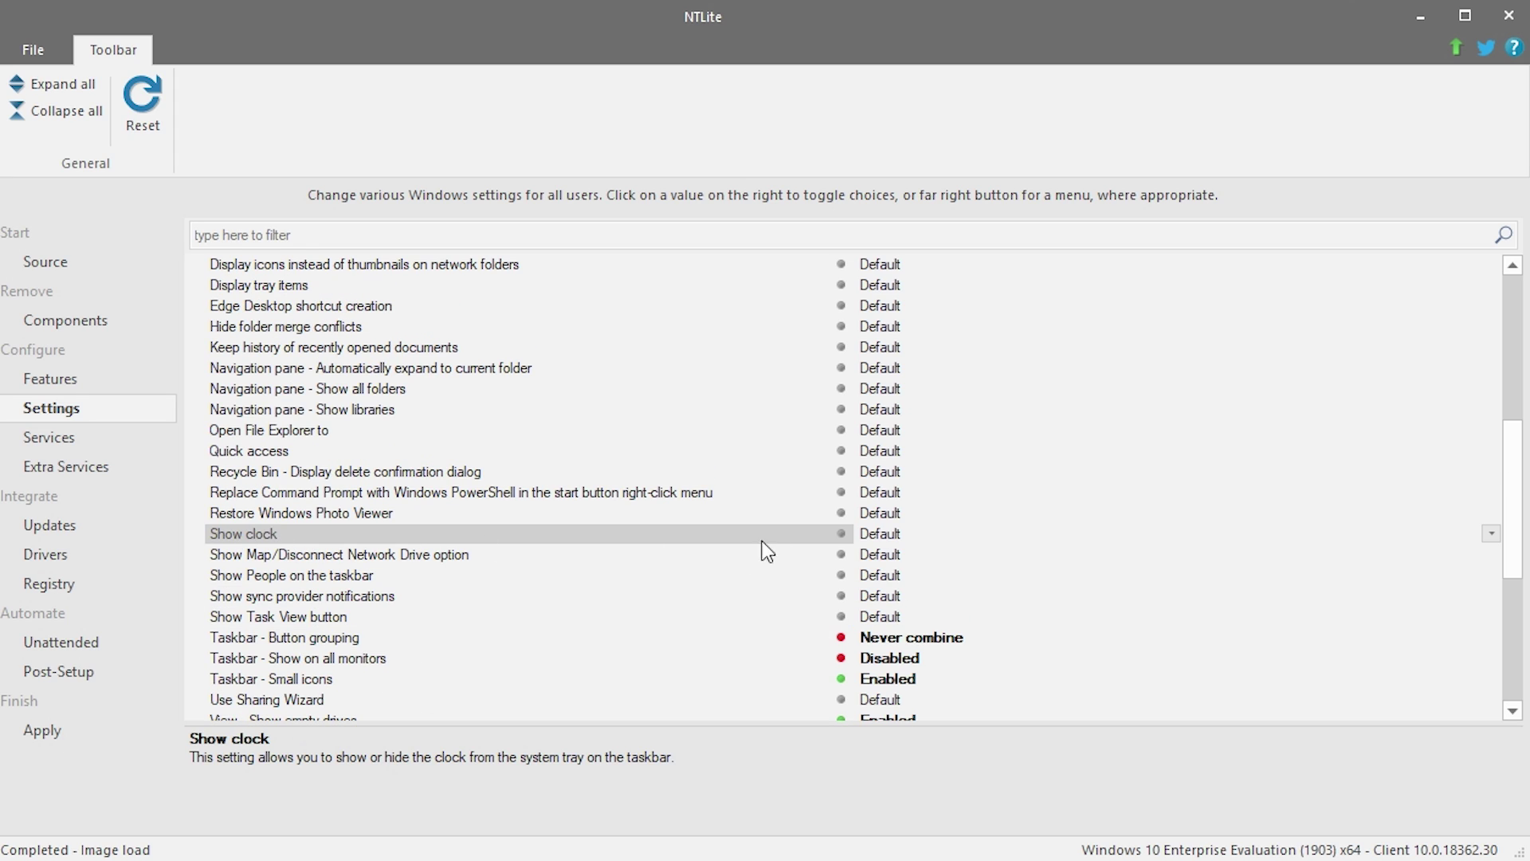
{"action": "left_click", "coordinate": [869, 532]}
{"action": "scroll", "coordinate": [404, 585], "scroll_direction": "up", "scroll_amount": 1}
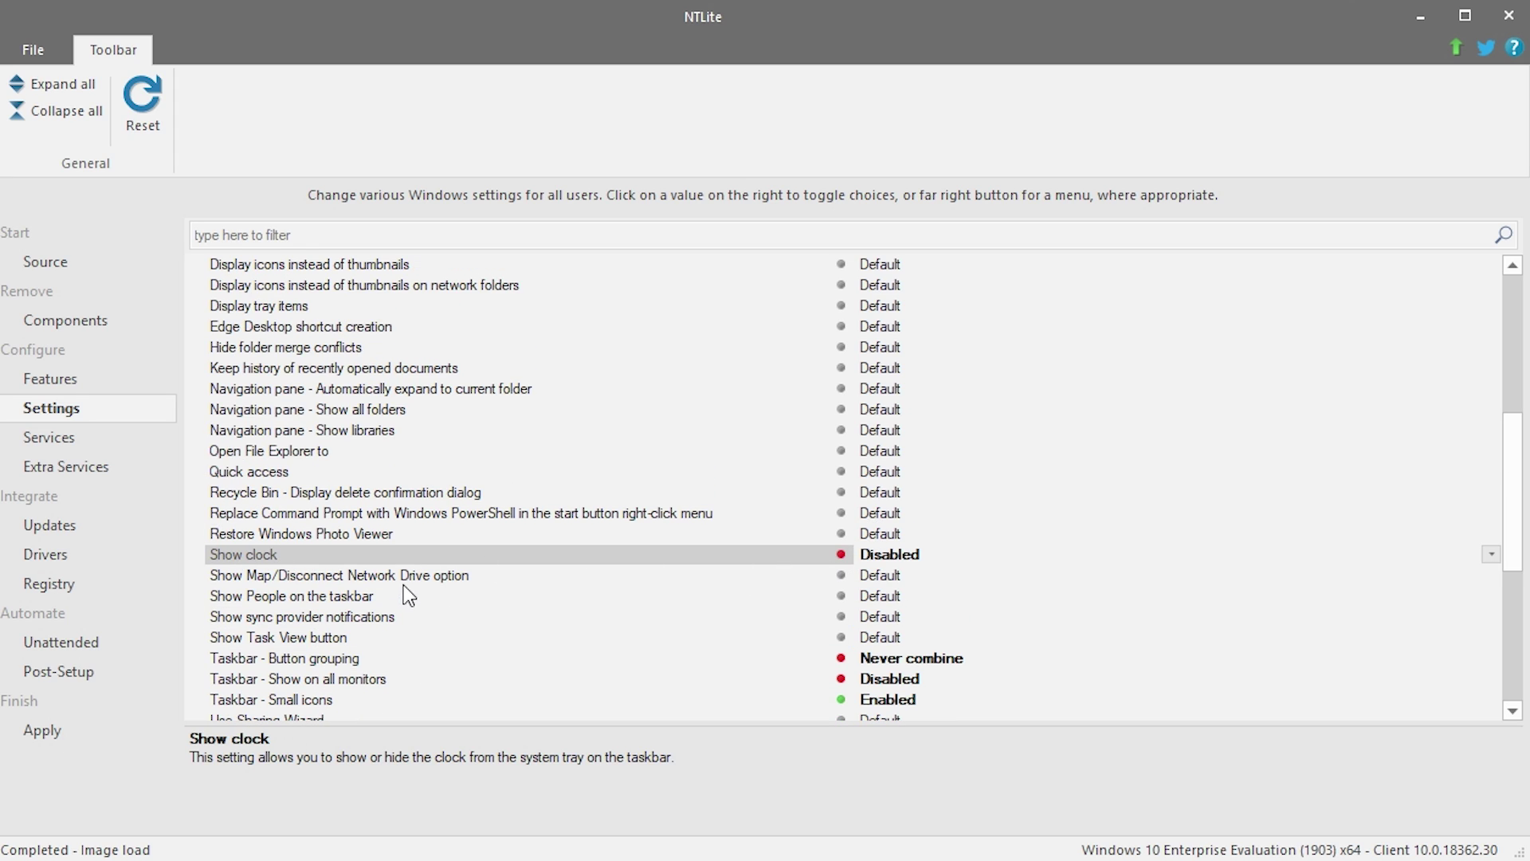
{"action": "left_click", "coordinate": [295, 533]}
{"action": "left_click", "coordinate": [885, 532]}
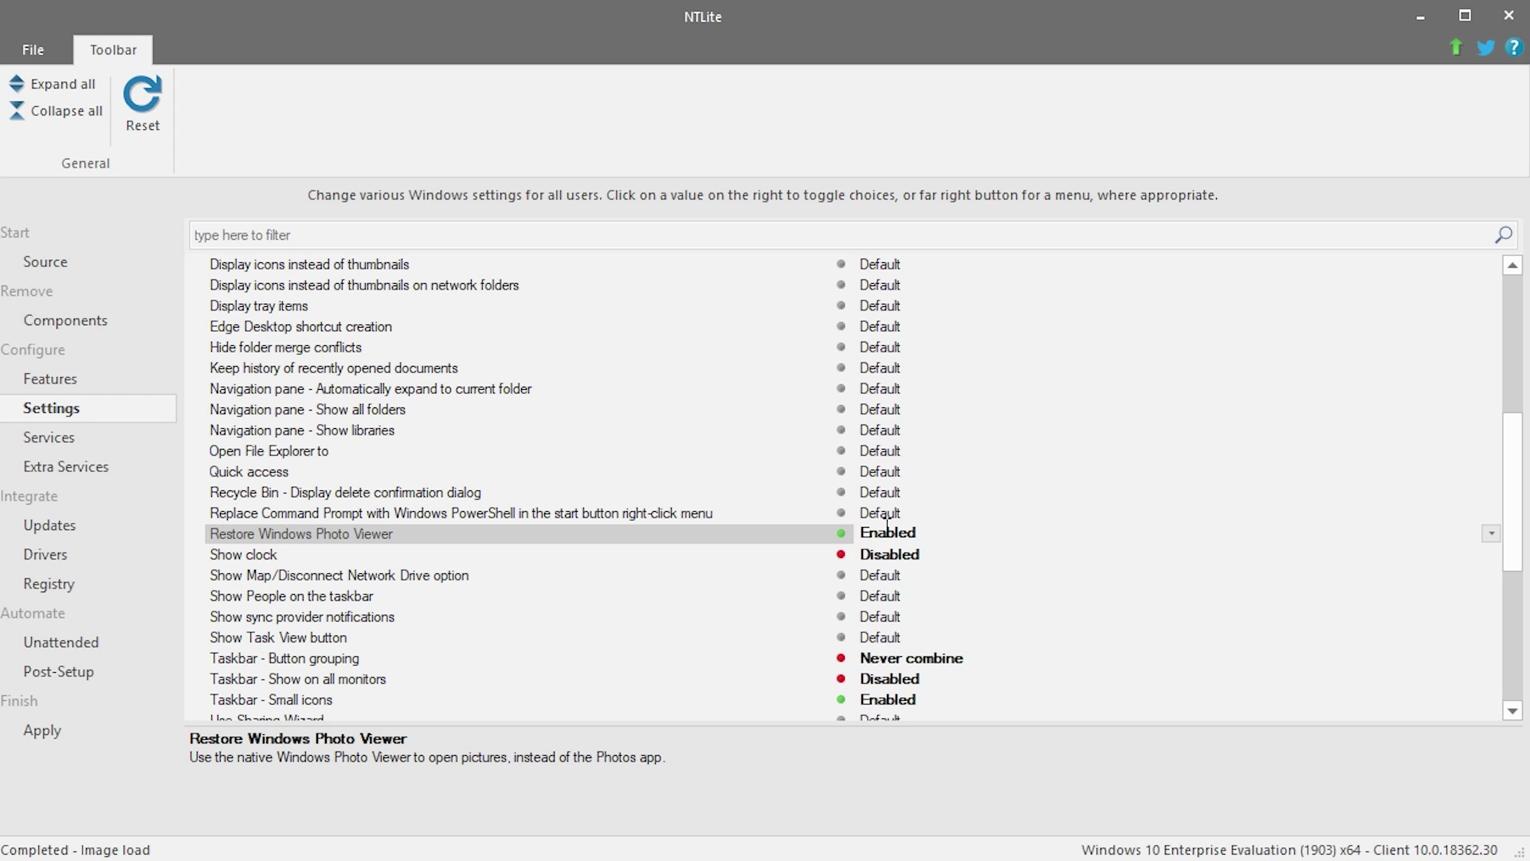
Toggle the setting that replaces Command Prompt with Windows PowerShell in the start button right-click menu, and collapse the Explorer group.
{"action": "left_click", "coordinate": [284, 517]}
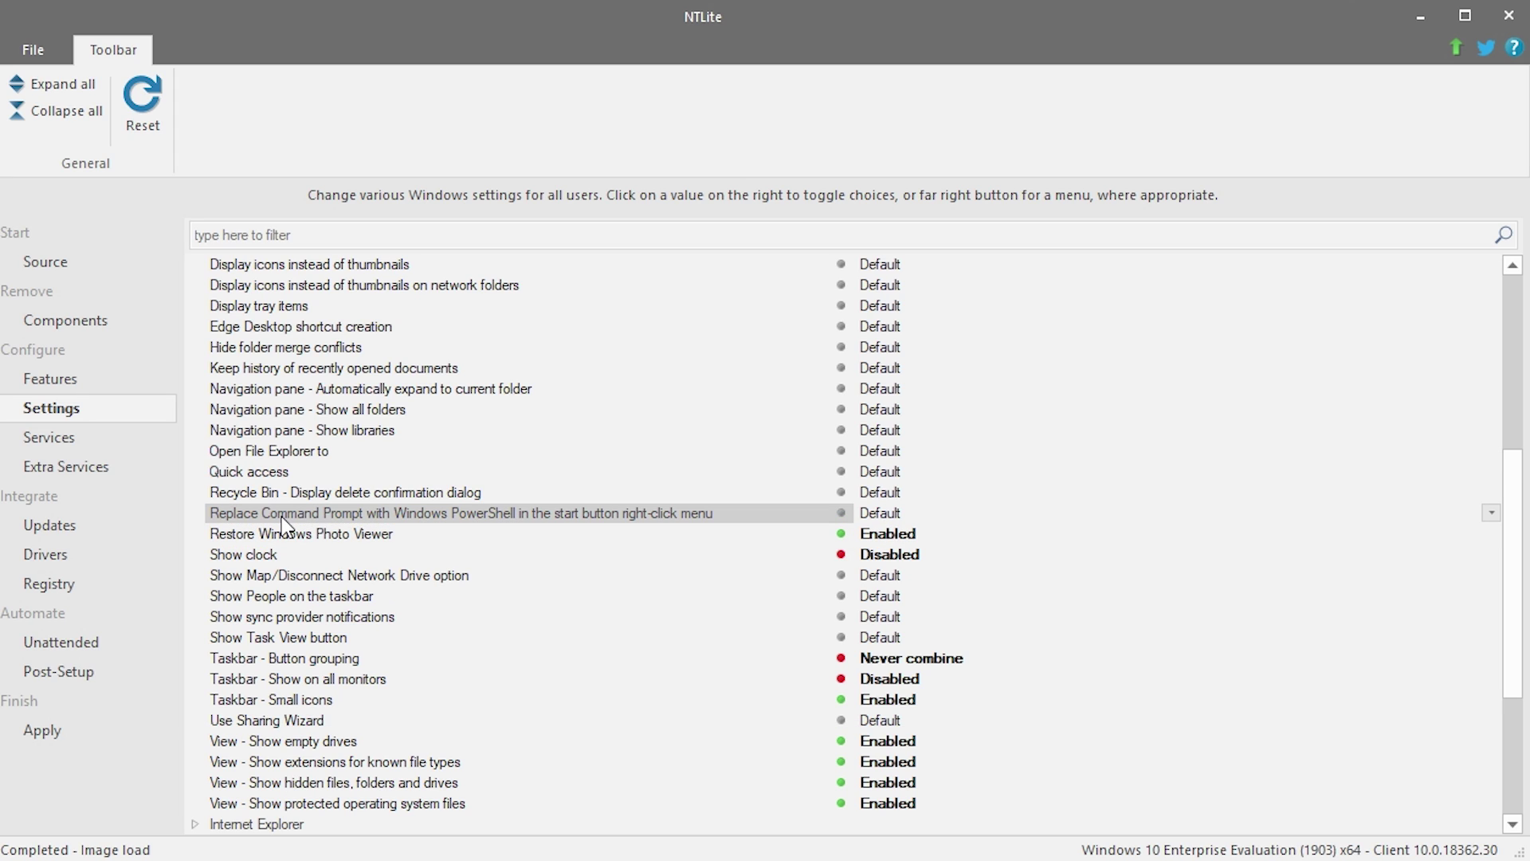
{"action": "left_click", "coordinate": [889, 513]}
{"action": "scroll", "coordinate": [242, 392], "scroll_direction": "up", "scroll_amount": 6}
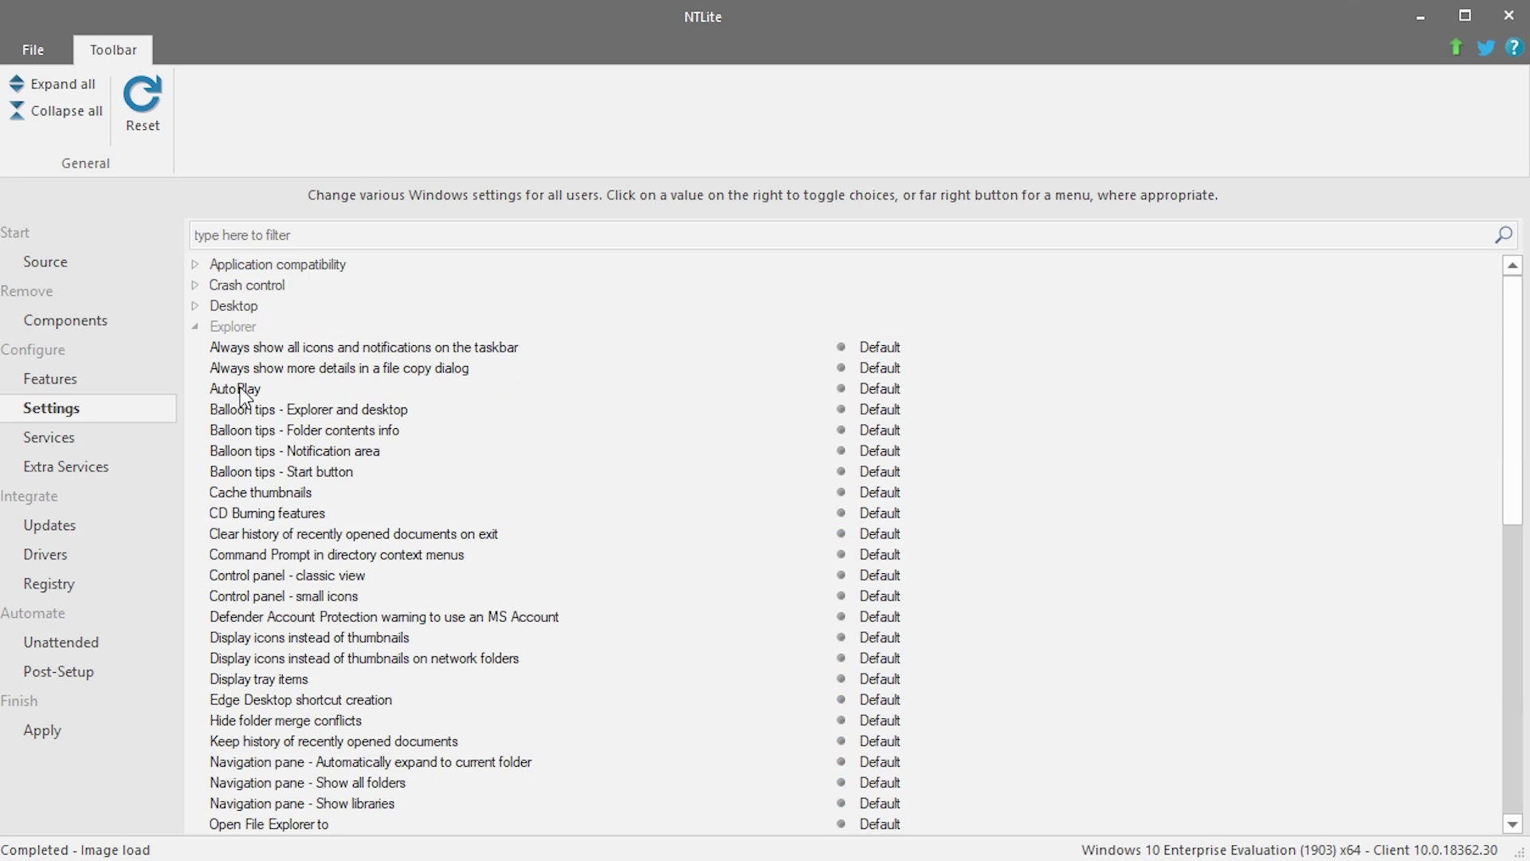
{"action": "left_click", "coordinate": [195, 326]}
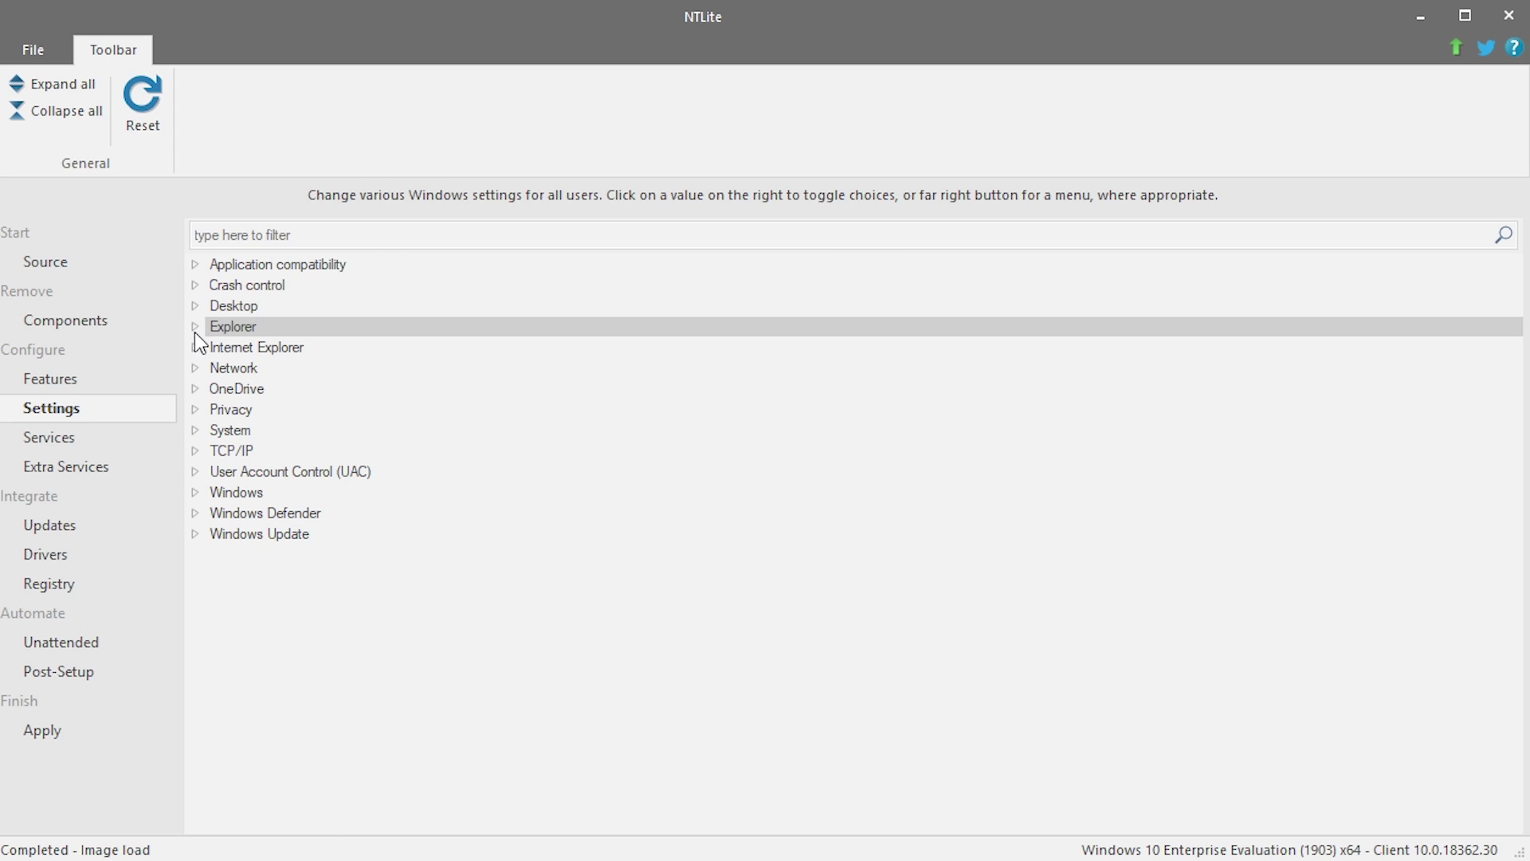
Expand the Internet Explorer, Network and OneDrive groups, and set OneDrive to Disabled.
{"action": "left_click", "coordinate": [195, 345]}
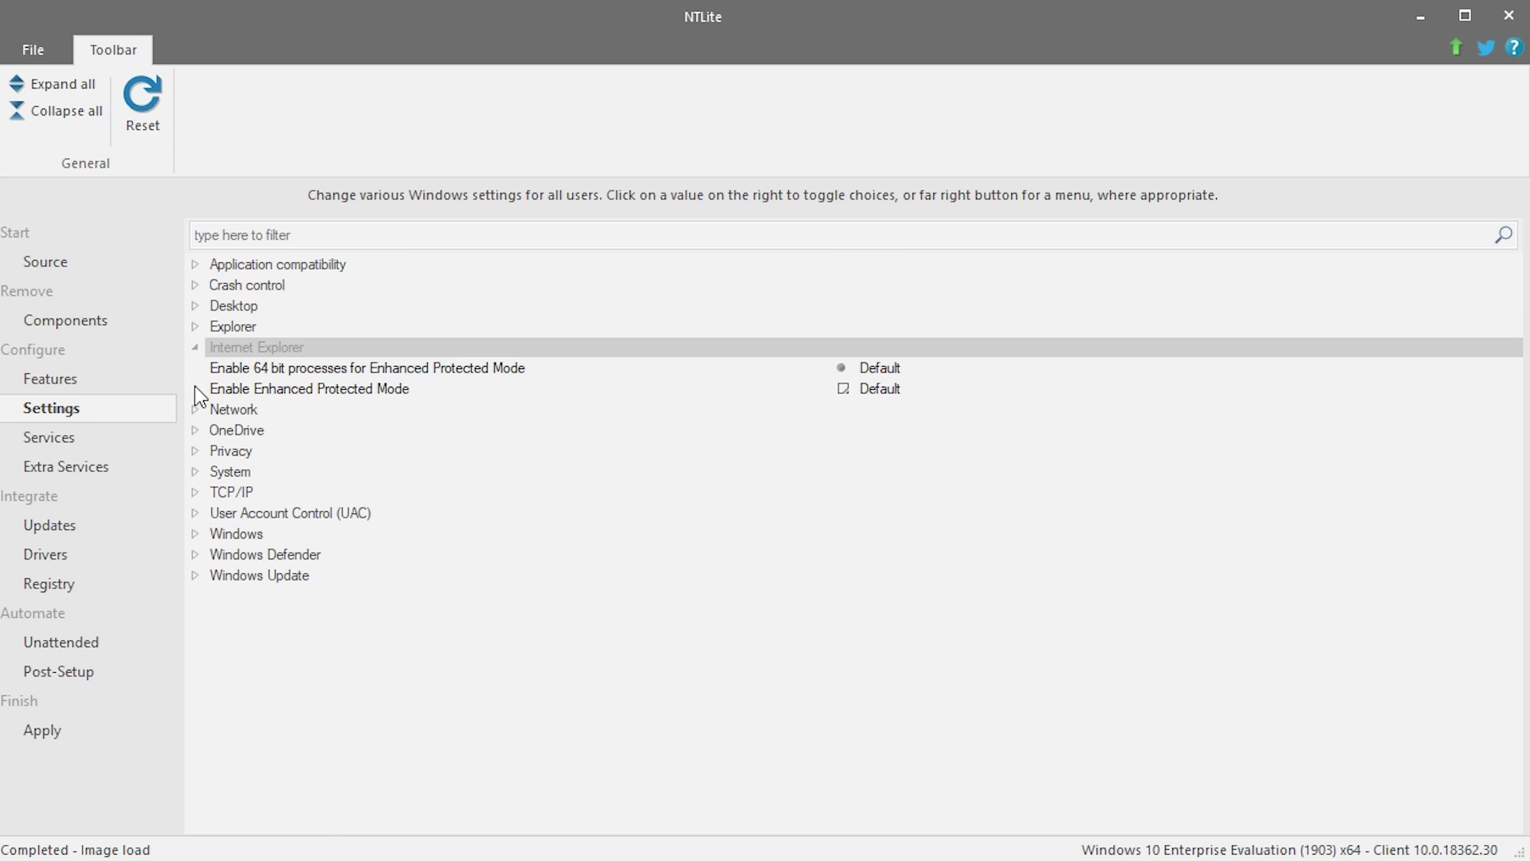
{"action": "left_click", "coordinate": [195, 409]}
{"action": "left_click", "coordinate": [195, 514]}
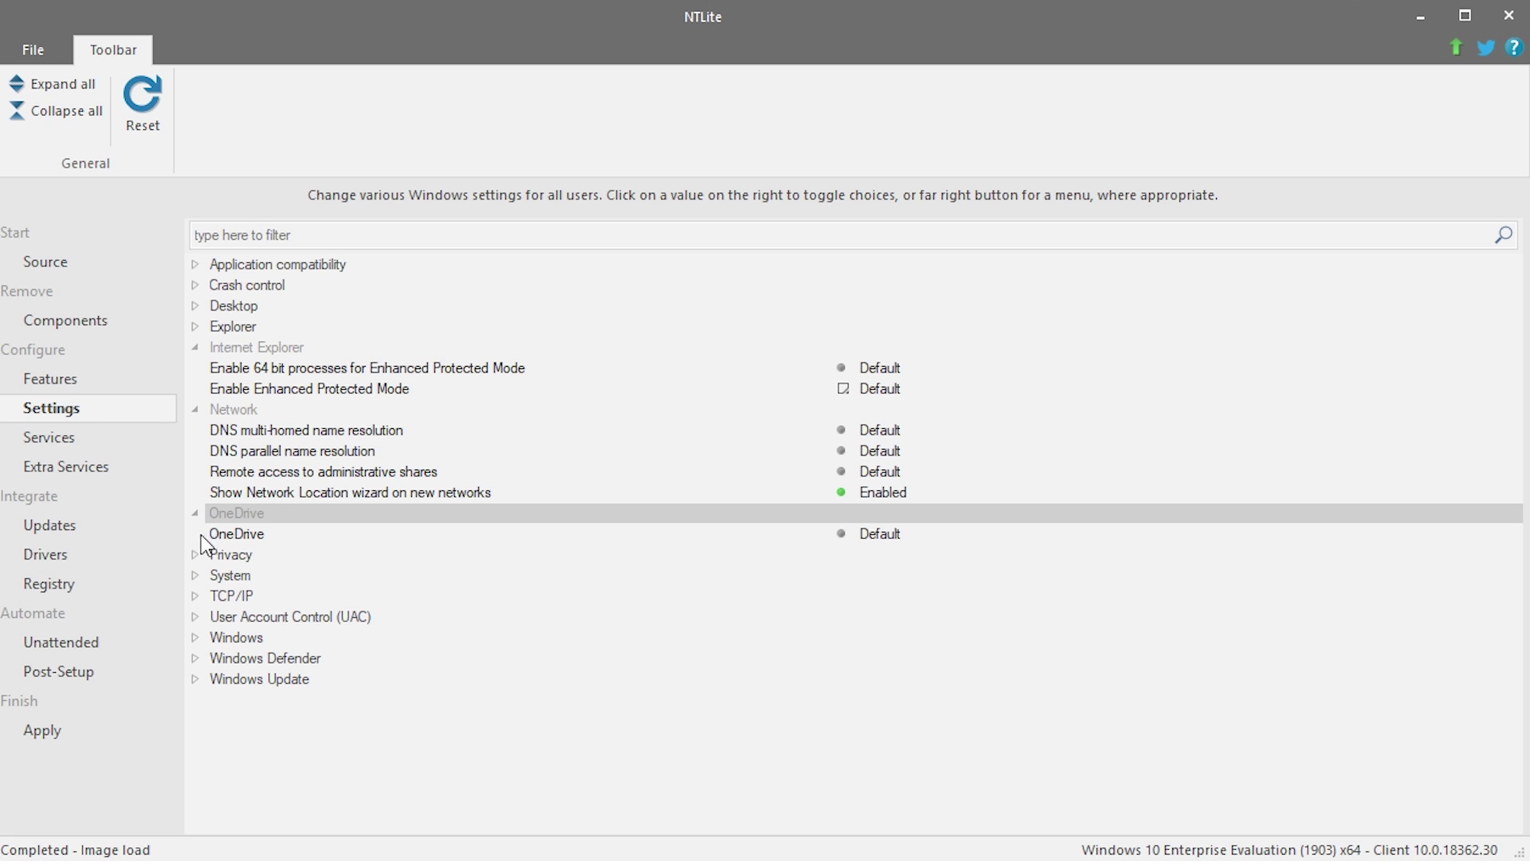
{"action": "left_click", "coordinate": [880, 533]}
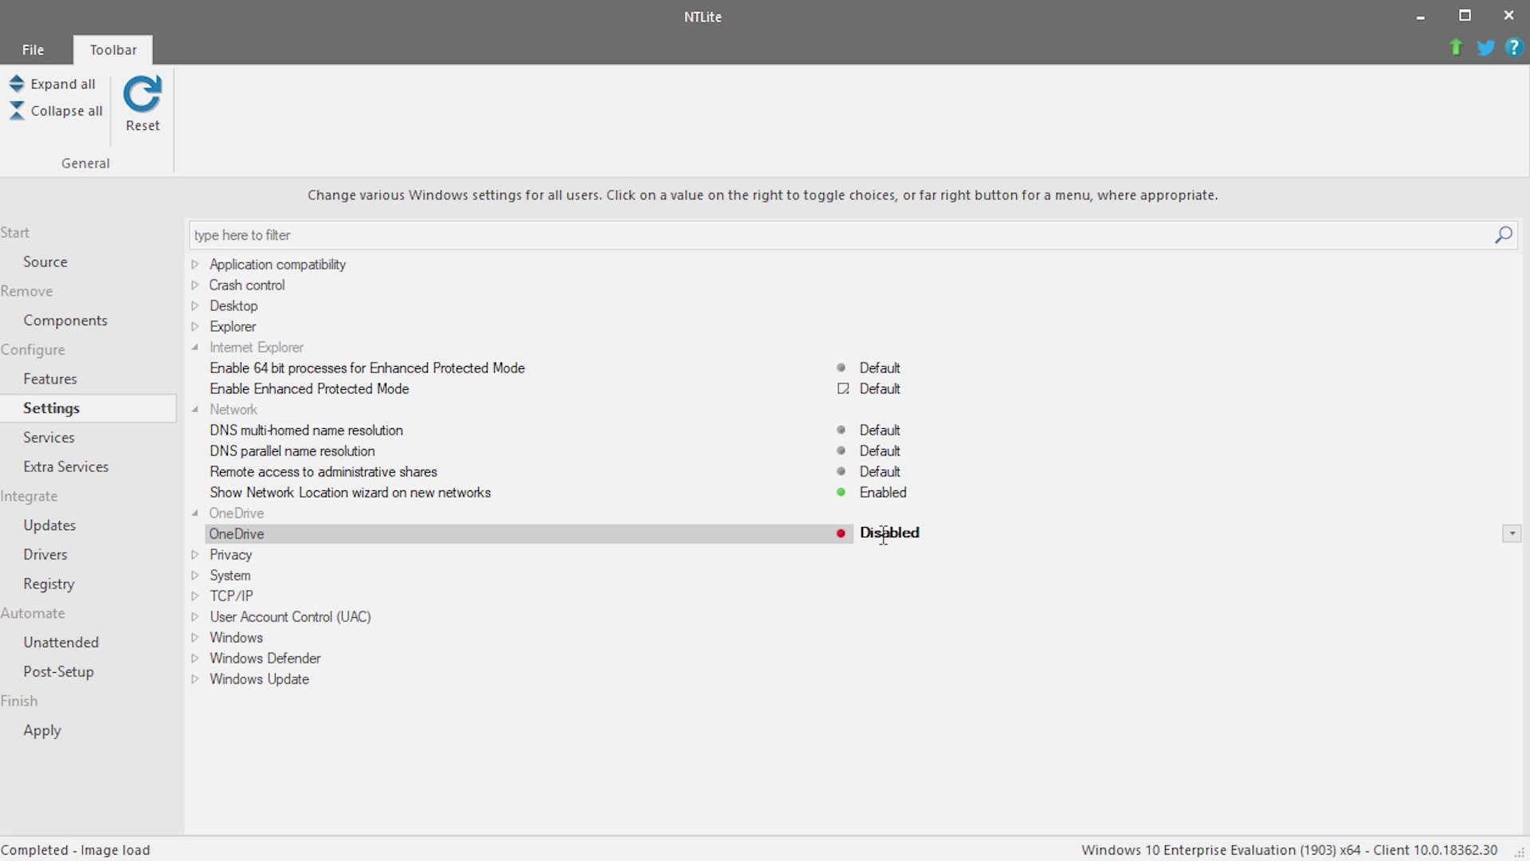
Expand the Privacy group and review its app access, telemetry, Cortana and suggestion settings.
{"action": "double_click", "coordinate": [299, 556]}
{"action": "scroll", "coordinate": [494, 674], "scroll_direction": "down", "scroll_amount": 2}
{"action": "scroll", "coordinate": [470, 630], "scroll_direction": "up", "scroll_amount": 2}
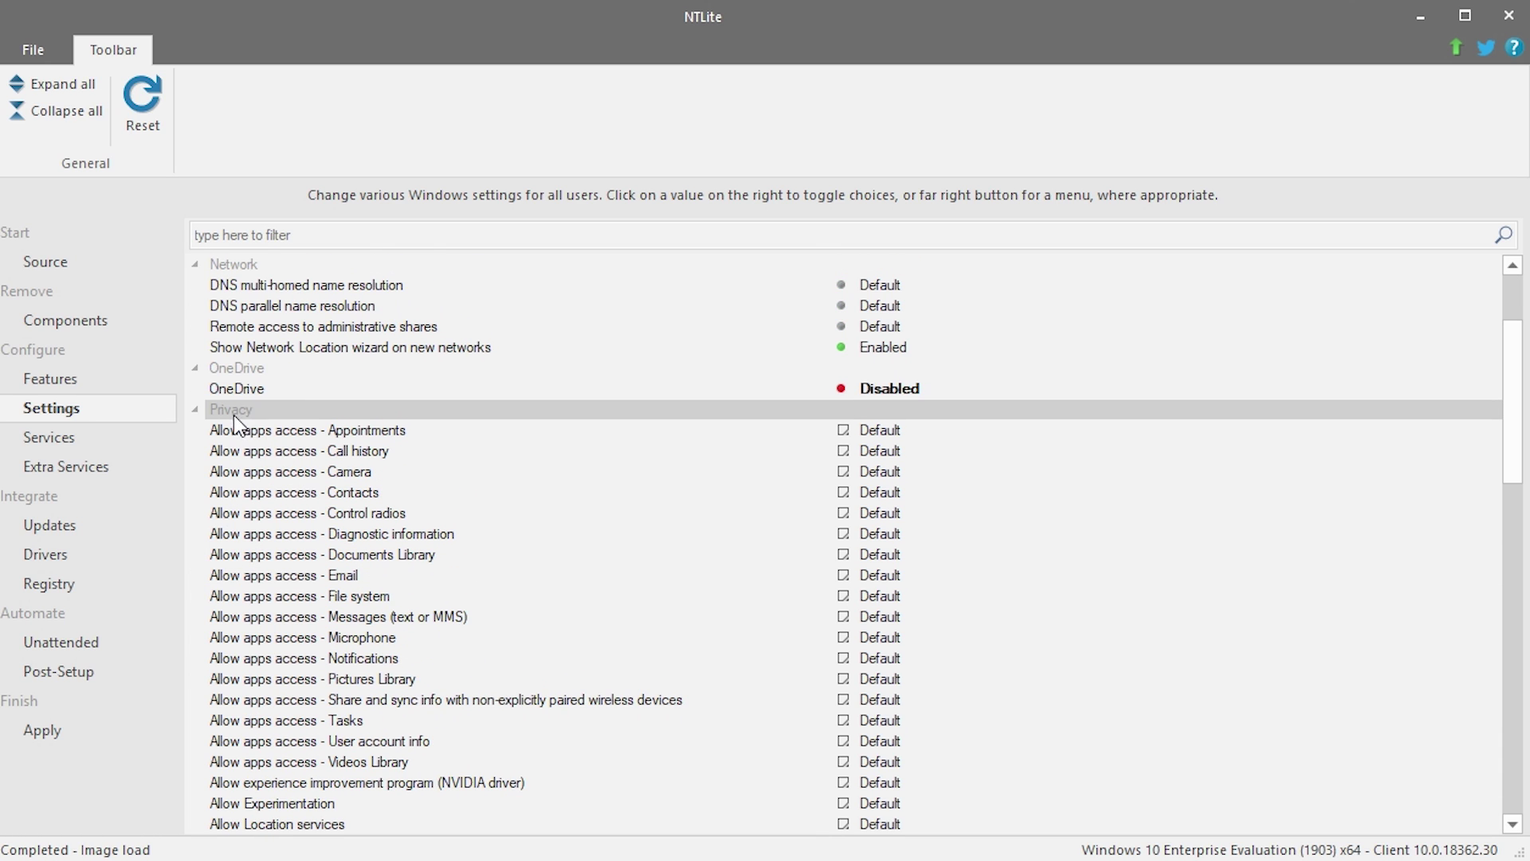
{"action": "scroll", "coordinate": [233, 415], "scroll_direction": "down", "scroll_amount": 1}
{"action": "scroll", "coordinate": [236, 434], "scroll_direction": "down", "scroll_amount": 7}
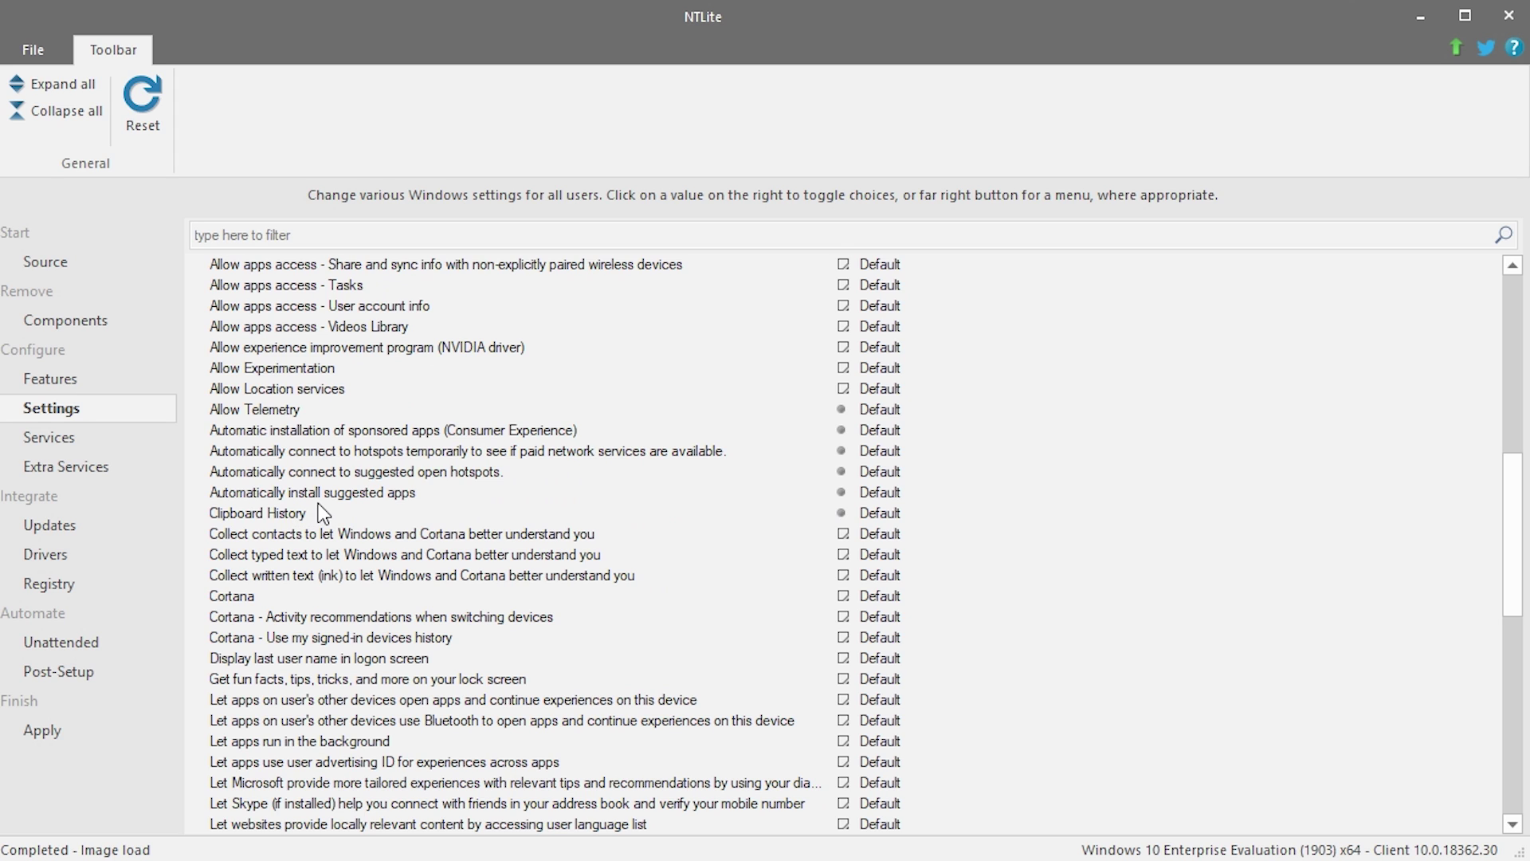
{"action": "scroll", "coordinate": [330, 501], "scroll_direction": "down", "scroll_amount": 3}
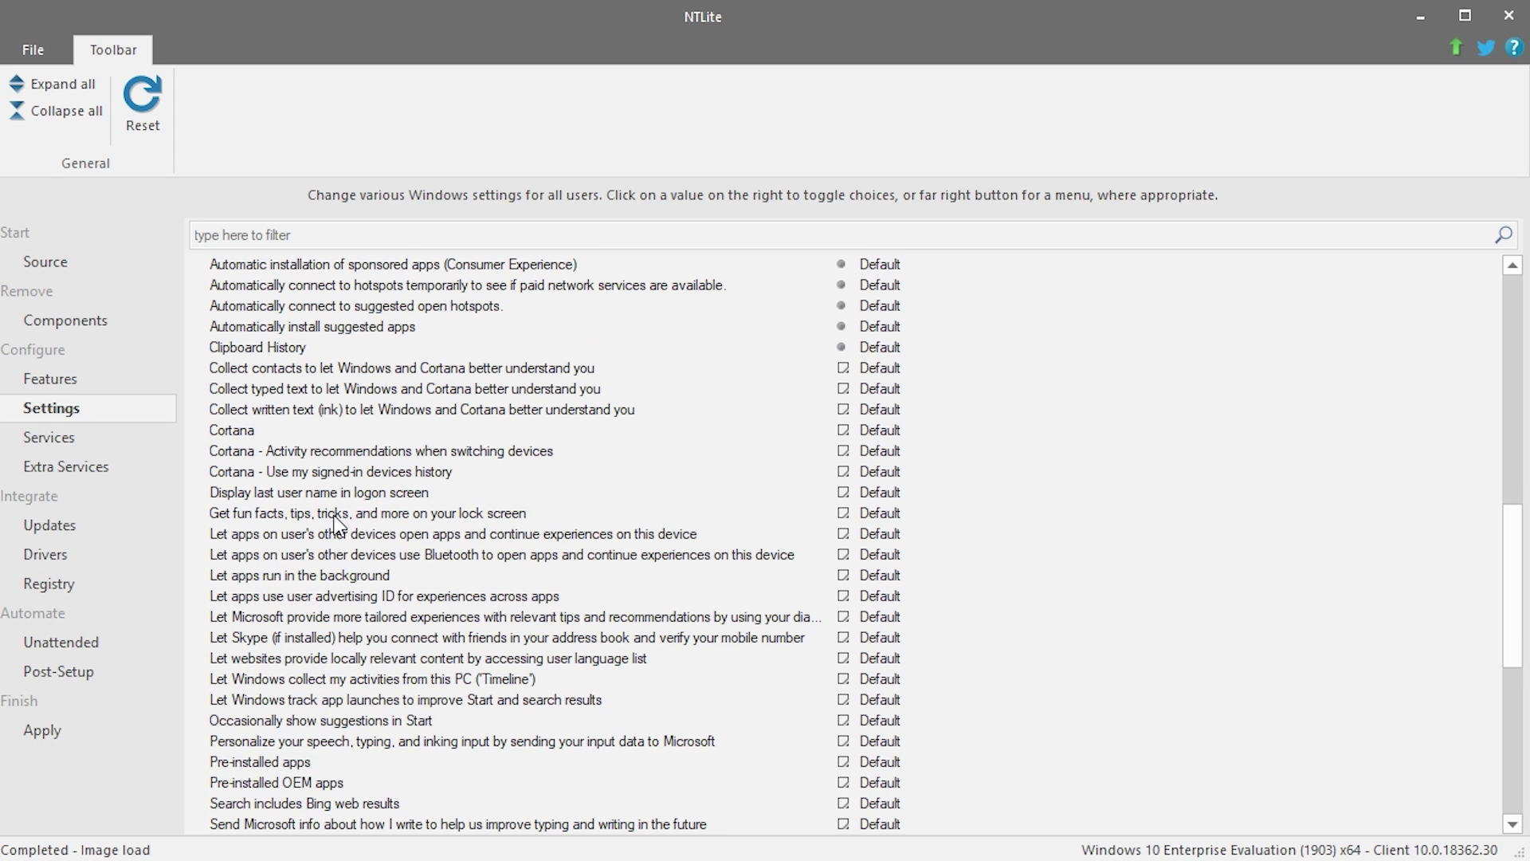
{"action": "scroll", "coordinate": [348, 529], "scroll_direction": "up", "scroll_amount": 7}
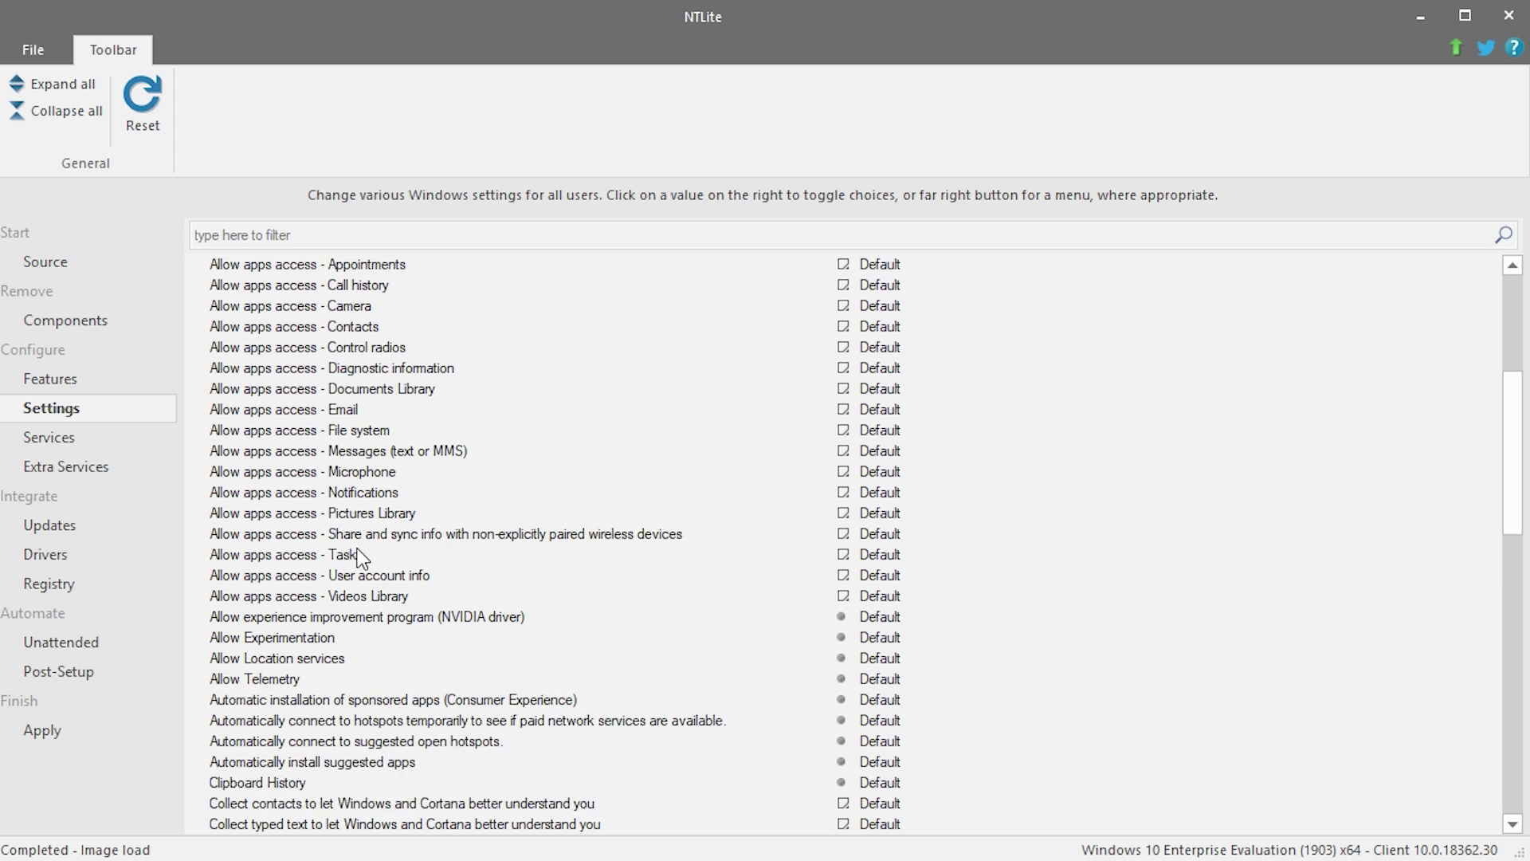
{"action": "scroll", "coordinate": [360, 557], "scroll_direction": "up", "scroll_amount": 1}
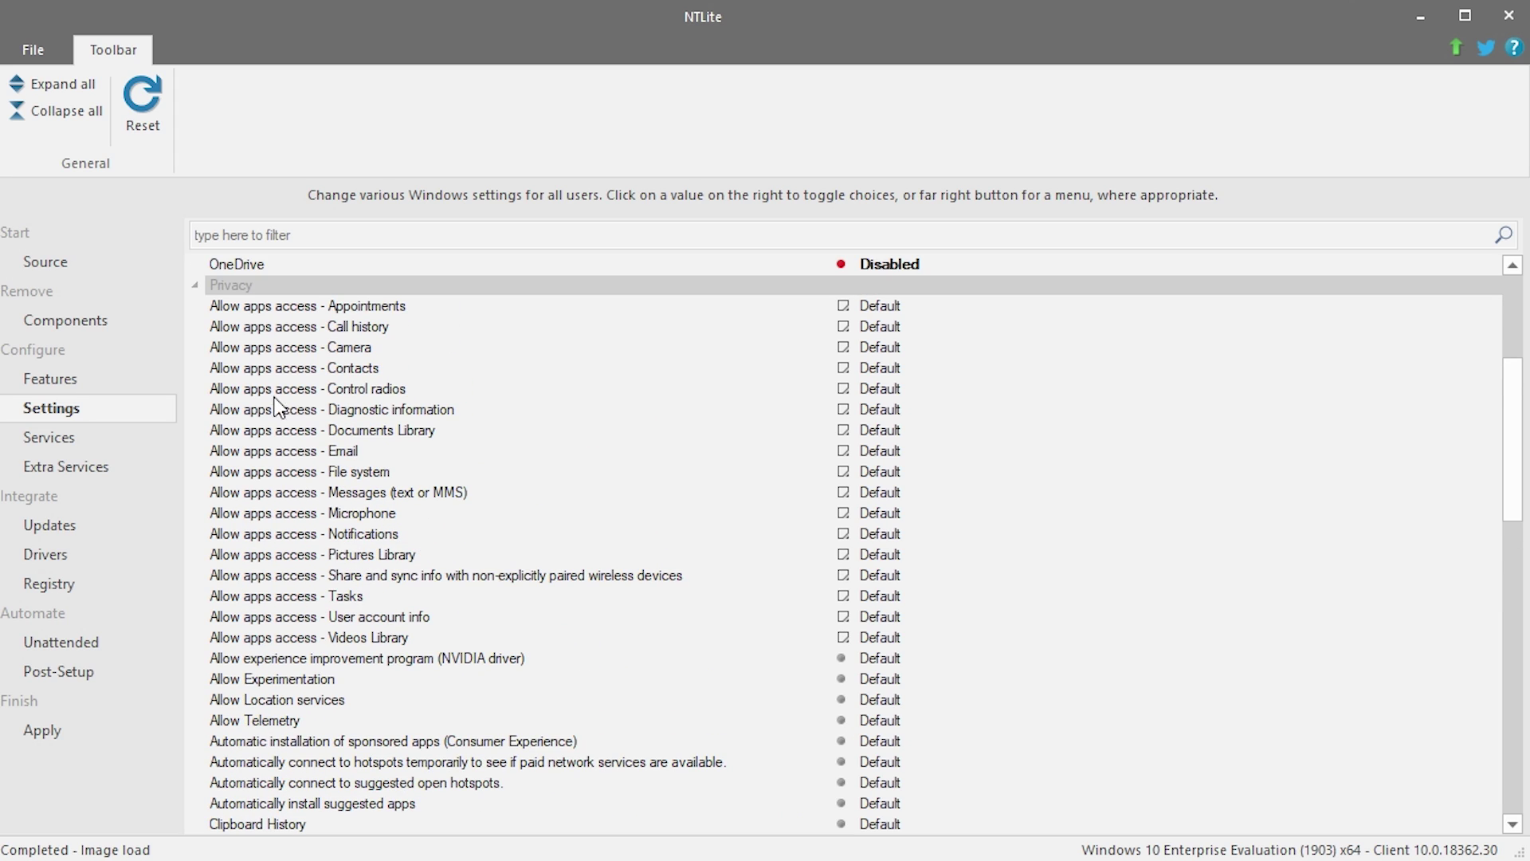
Disable every "Allow apps access" setting in the Privacy group, from Appointments through Videos Library.
{"action": "left_click", "coordinate": [867, 305]}
{"action": "left_click", "coordinate": [880, 327]}
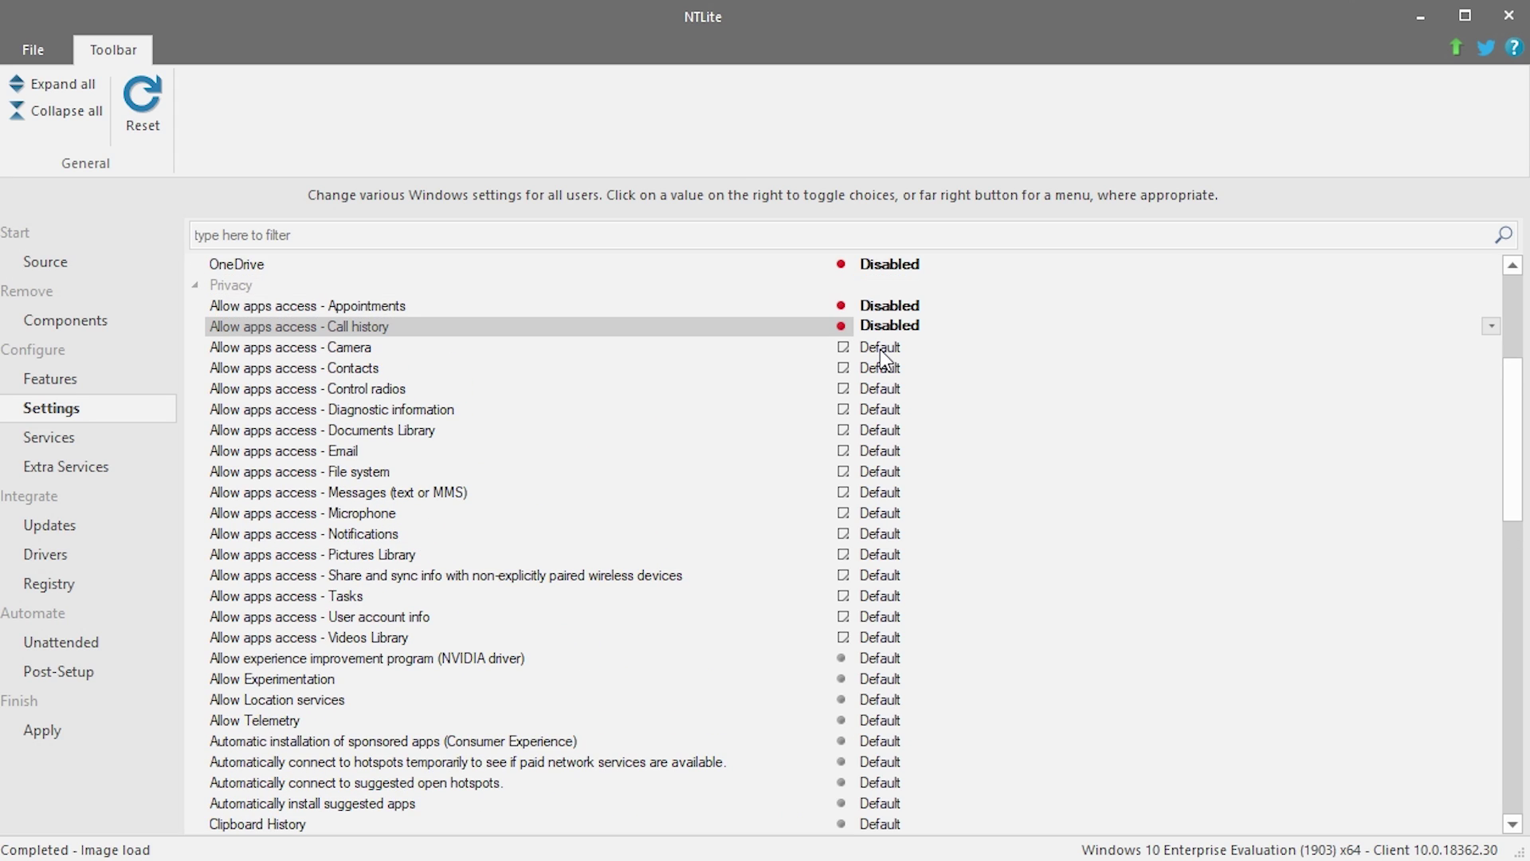
{"action": "left_click", "coordinate": [881, 348]}
{"action": "left_click", "coordinate": [880, 368]}
{"action": "left_click", "coordinate": [880, 389]}
{"action": "left_click", "coordinate": [880, 408]}
{"action": "left_click", "coordinate": [880, 429]}
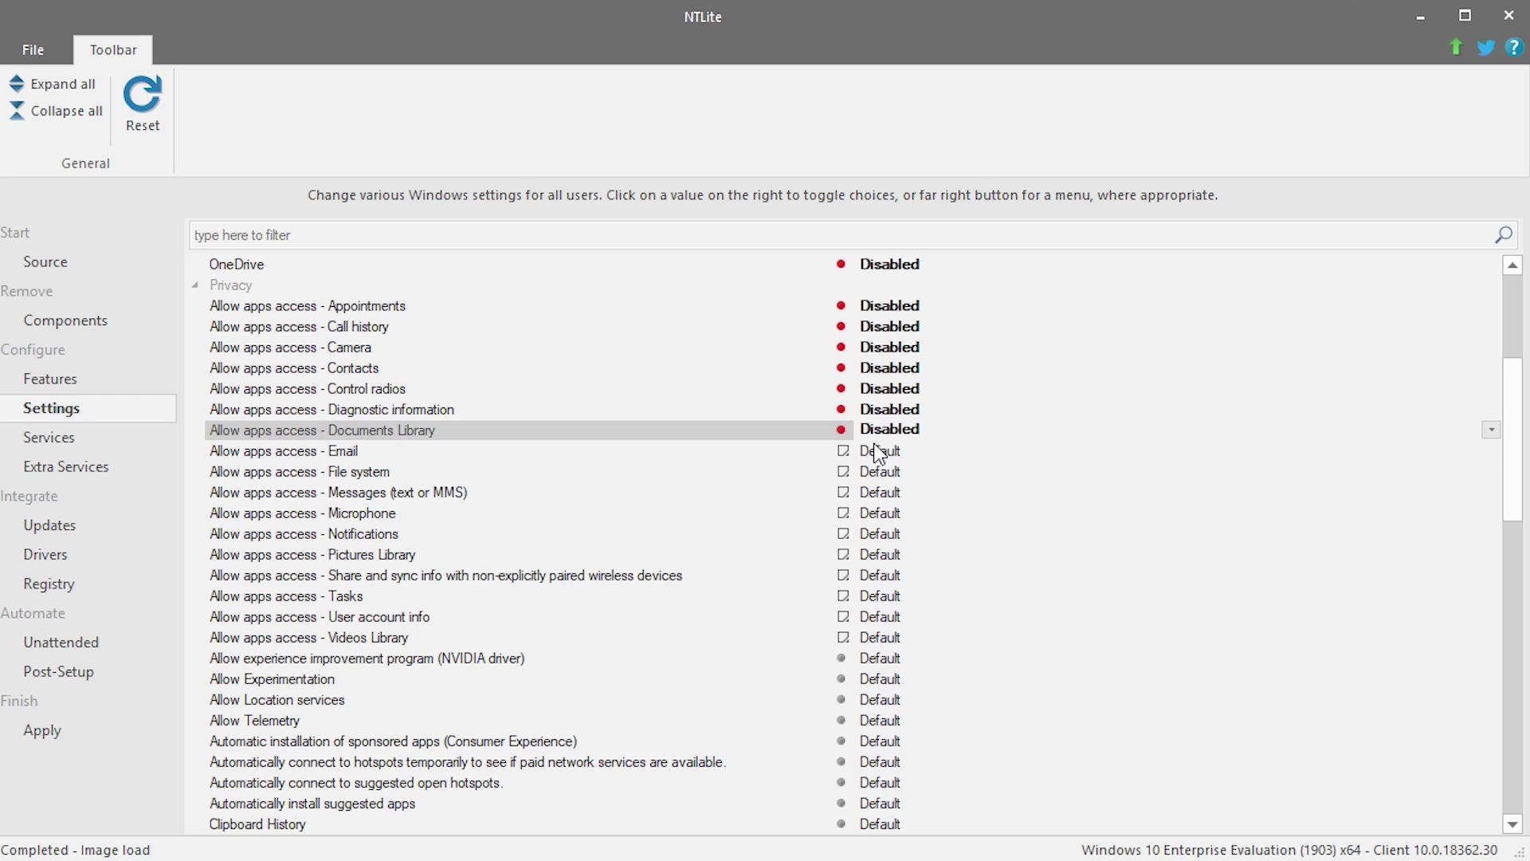
{"action": "left_click", "coordinate": [880, 450]}
{"action": "left_click", "coordinate": [879, 471]}
{"action": "left_click", "coordinate": [879, 492]}
{"action": "left_click", "coordinate": [880, 512]}
{"action": "left_click", "coordinate": [879, 533]}
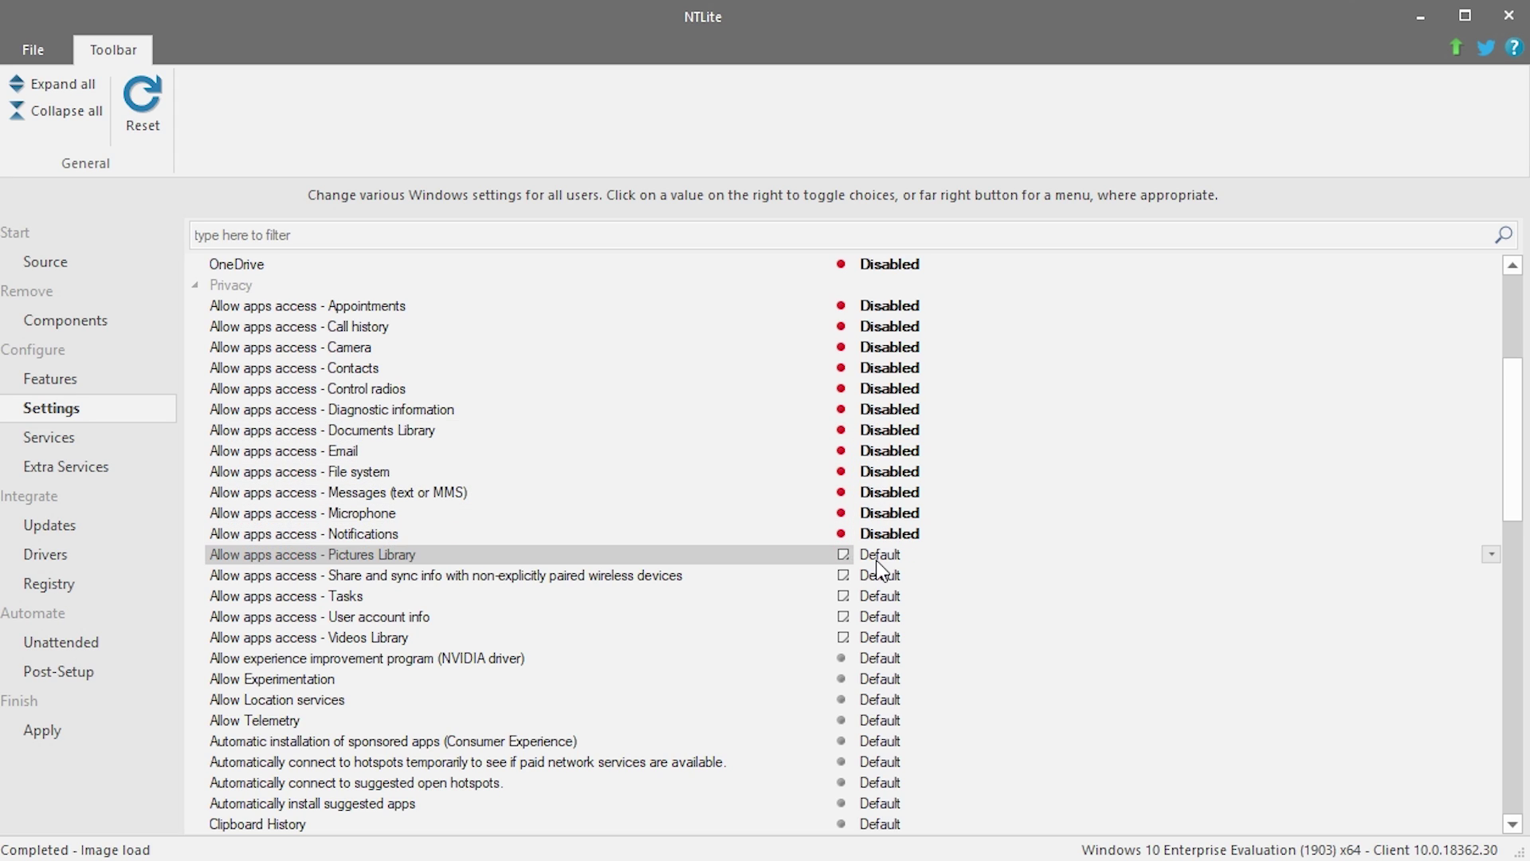
{"action": "left_click", "coordinate": [880, 554]}
{"action": "left_click", "coordinate": [880, 575]}
{"action": "left_click", "coordinate": [879, 595]}
{"action": "left_click", "coordinate": [879, 616]}
{"action": "left_click", "coordinate": [879, 636]}
Set Allow Telemetry to Basic, and disable automatic installation of sponsored apps and temporary automatic connection to hotspots.
{"action": "left_click", "coordinate": [510, 720]}
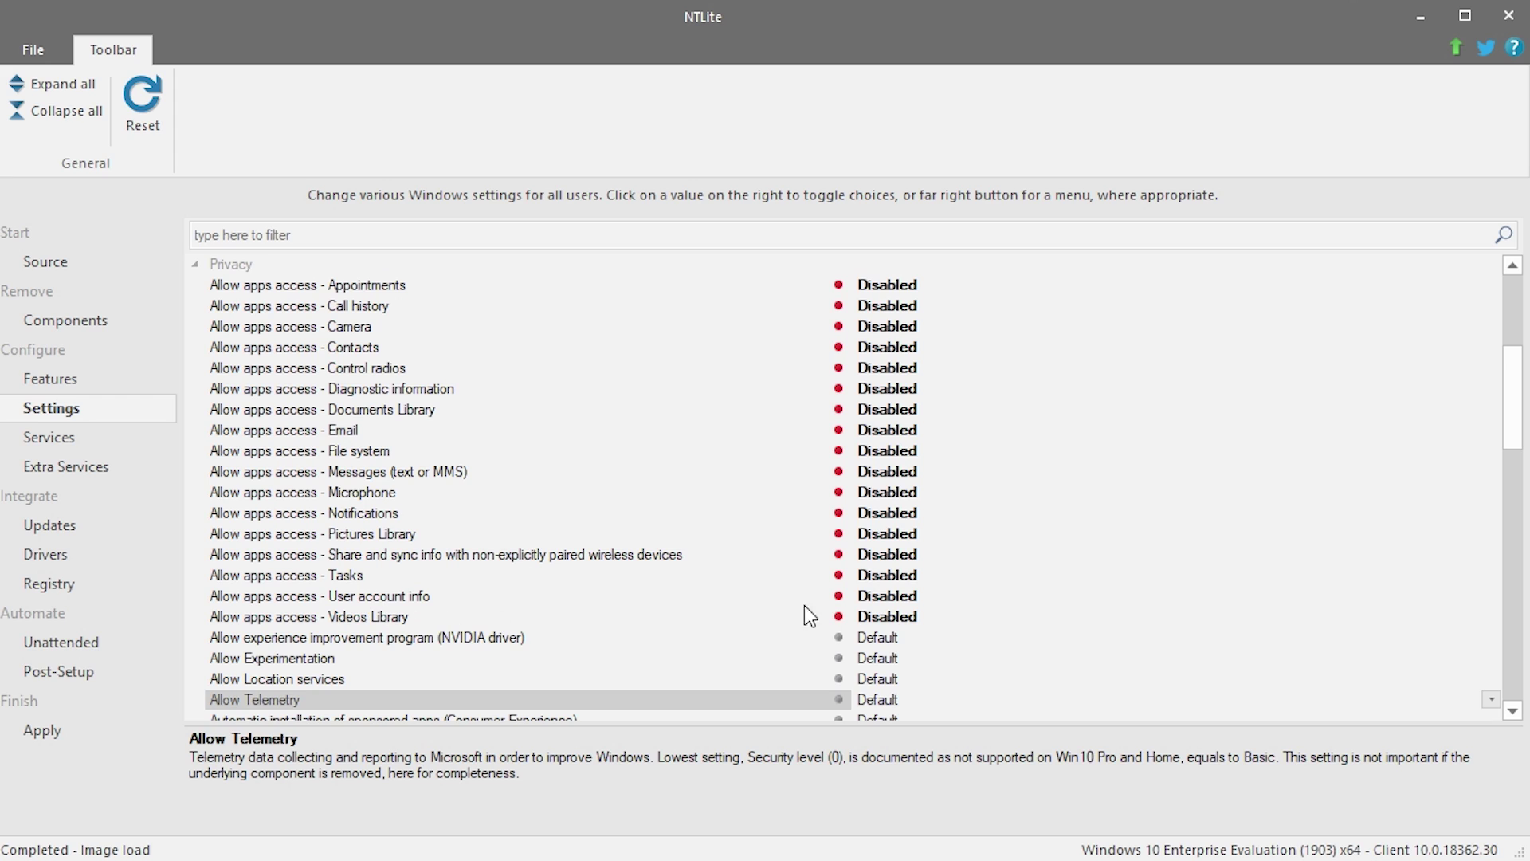
{"action": "scroll", "coordinate": [403, 494], "scroll_direction": "down", "scroll_amount": 2}
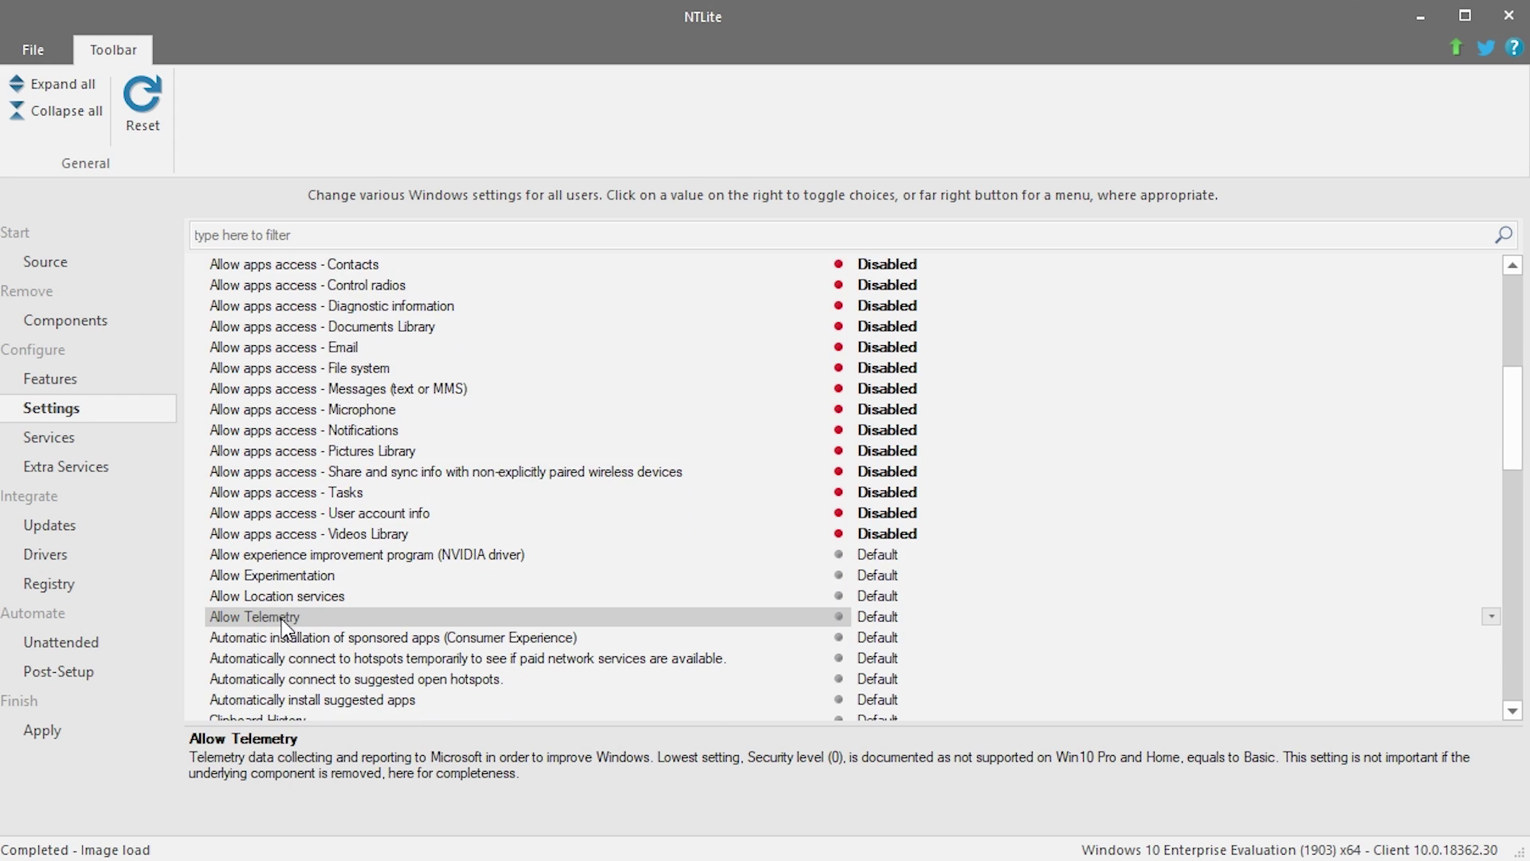
{"action": "left_click", "coordinate": [898, 614]}
{"action": "left_click", "coordinate": [880, 622]}
{"action": "left_click", "coordinate": [880, 622]}
{"action": "left_click", "coordinate": [905, 619]}
{"action": "left_click", "coordinate": [877, 618]}
{"action": "left_click", "coordinate": [877, 617]}
{"action": "left_click", "coordinate": [876, 618]}
Enable Clipboard History, and disable Cortana together with its activity recommendations and signed-in devices history.
{"action": "scroll", "coordinate": [1068, 650], "scroll_direction": "down", "scroll_amount": 2}
{"action": "left_click", "coordinate": [885, 554]}
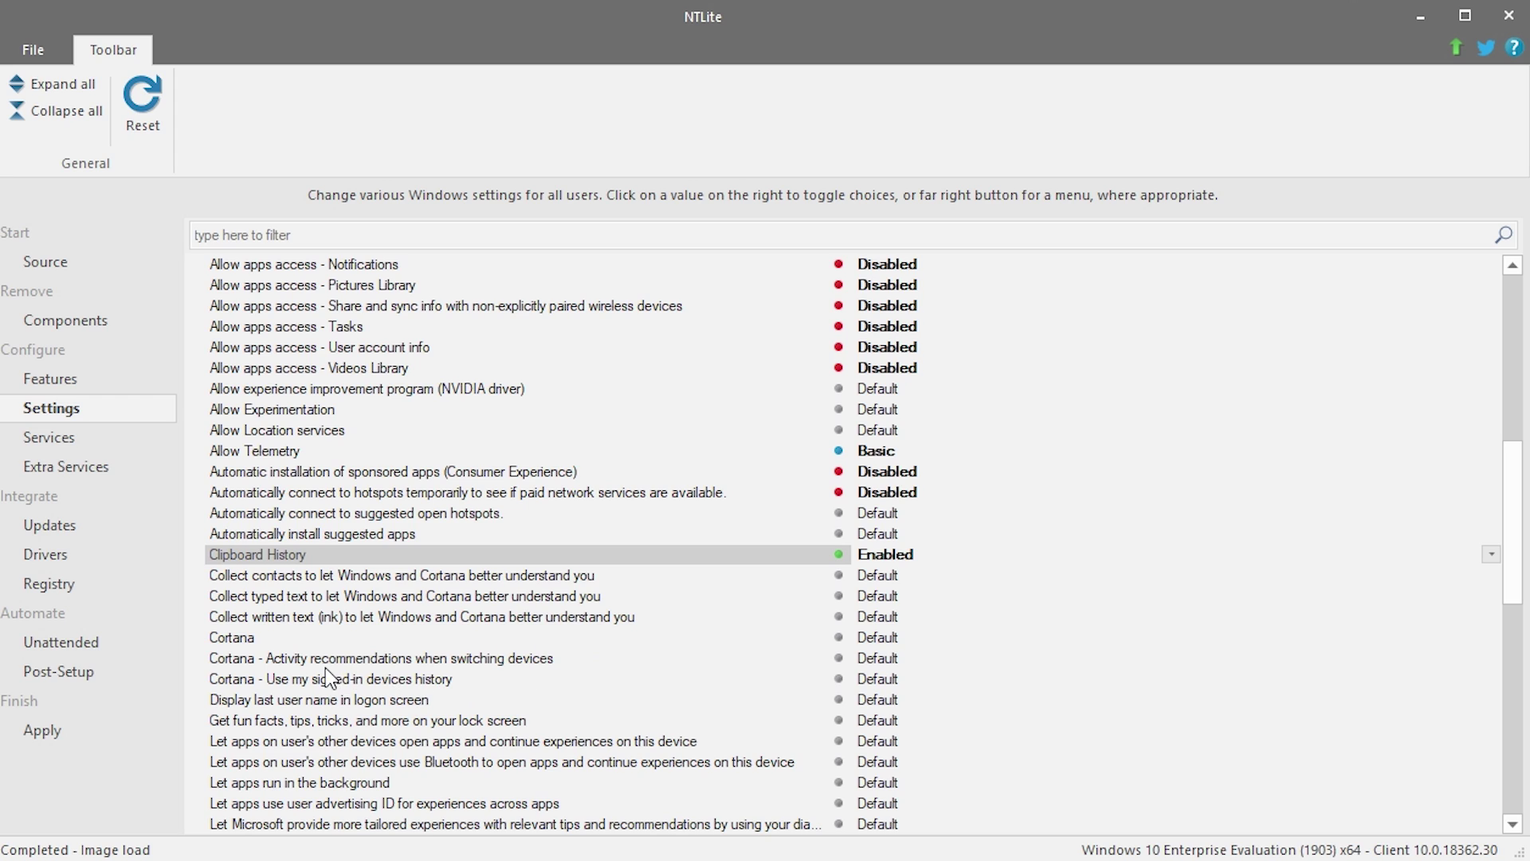
{"action": "left_click", "coordinate": [859, 635]}
{"action": "scroll", "coordinate": [868, 630], "scroll_direction": "down", "scroll_amount": 1}
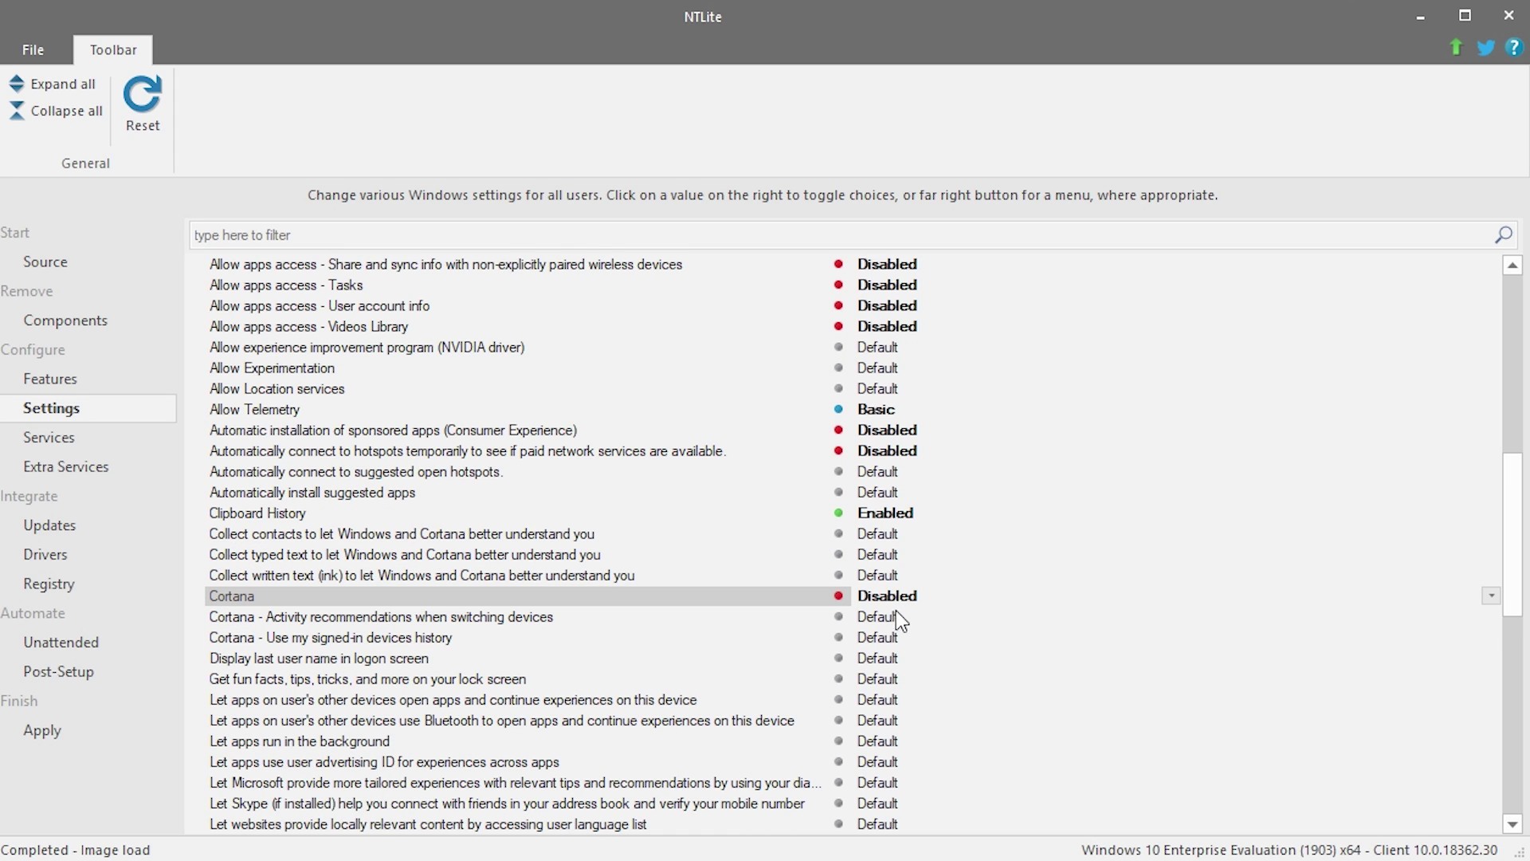
{"action": "left_click", "coordinate": [877, 616]}
{"action": "left_click", "coordinate": [877, 636]}
{"action": "scroll", "coordinate": [376, 684], "scroll_direction": "down", "scroll_amount": 1}
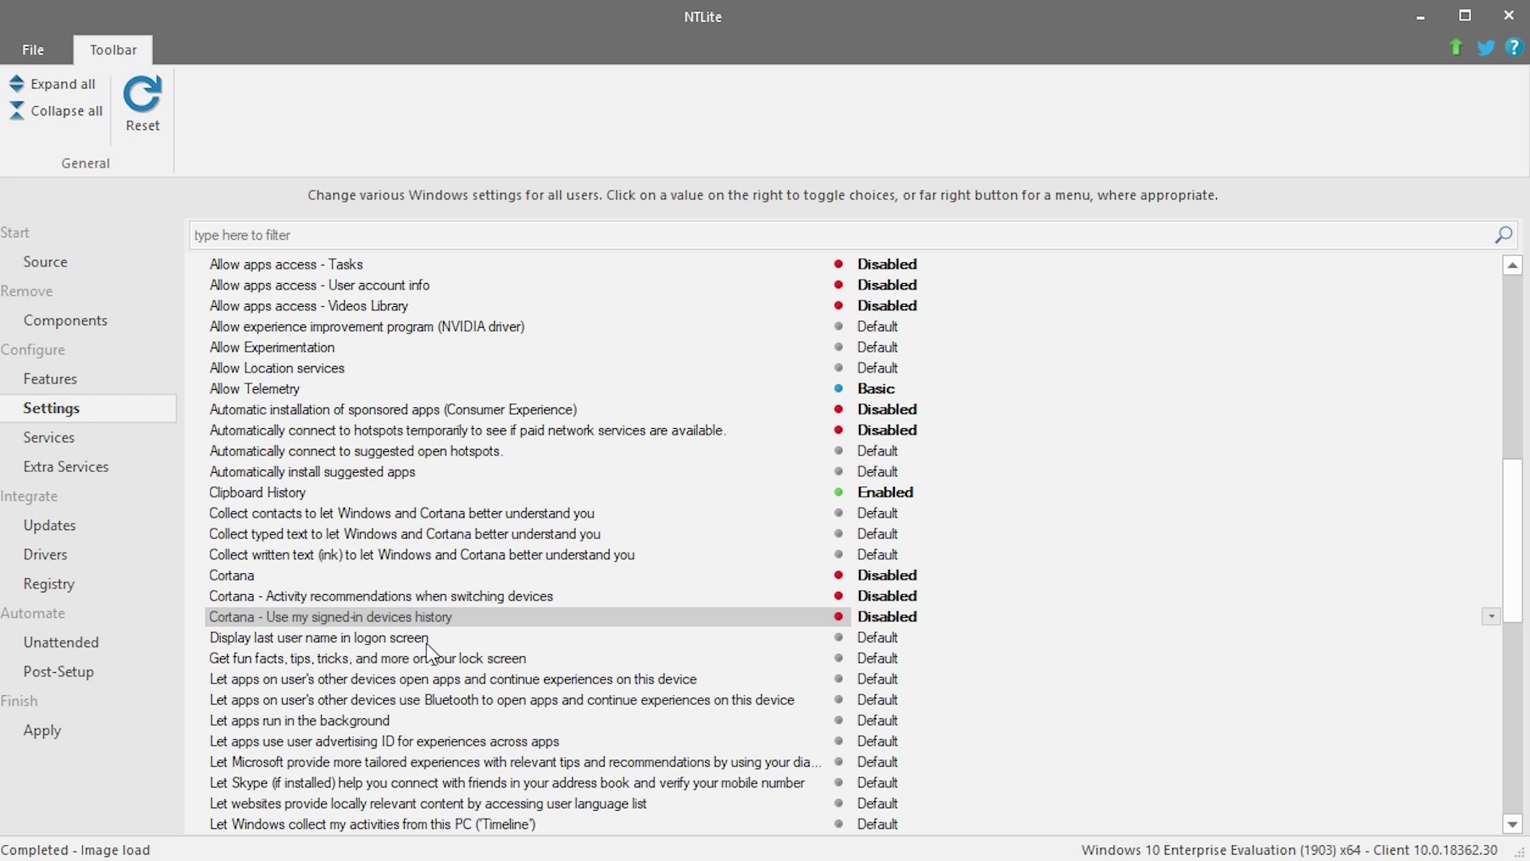
Enable Display last user name in logon screen, and disable fun facts, tips and tricks on the lock screen.
{"action": "left_click", "coordinate": [873, 636]}
{"action": "left_click", "coordinate": [855, 637]}
{"action": "scroll", "coordinate": [514, 683], "scroll_direction": "down", "scroll_amount": 1}
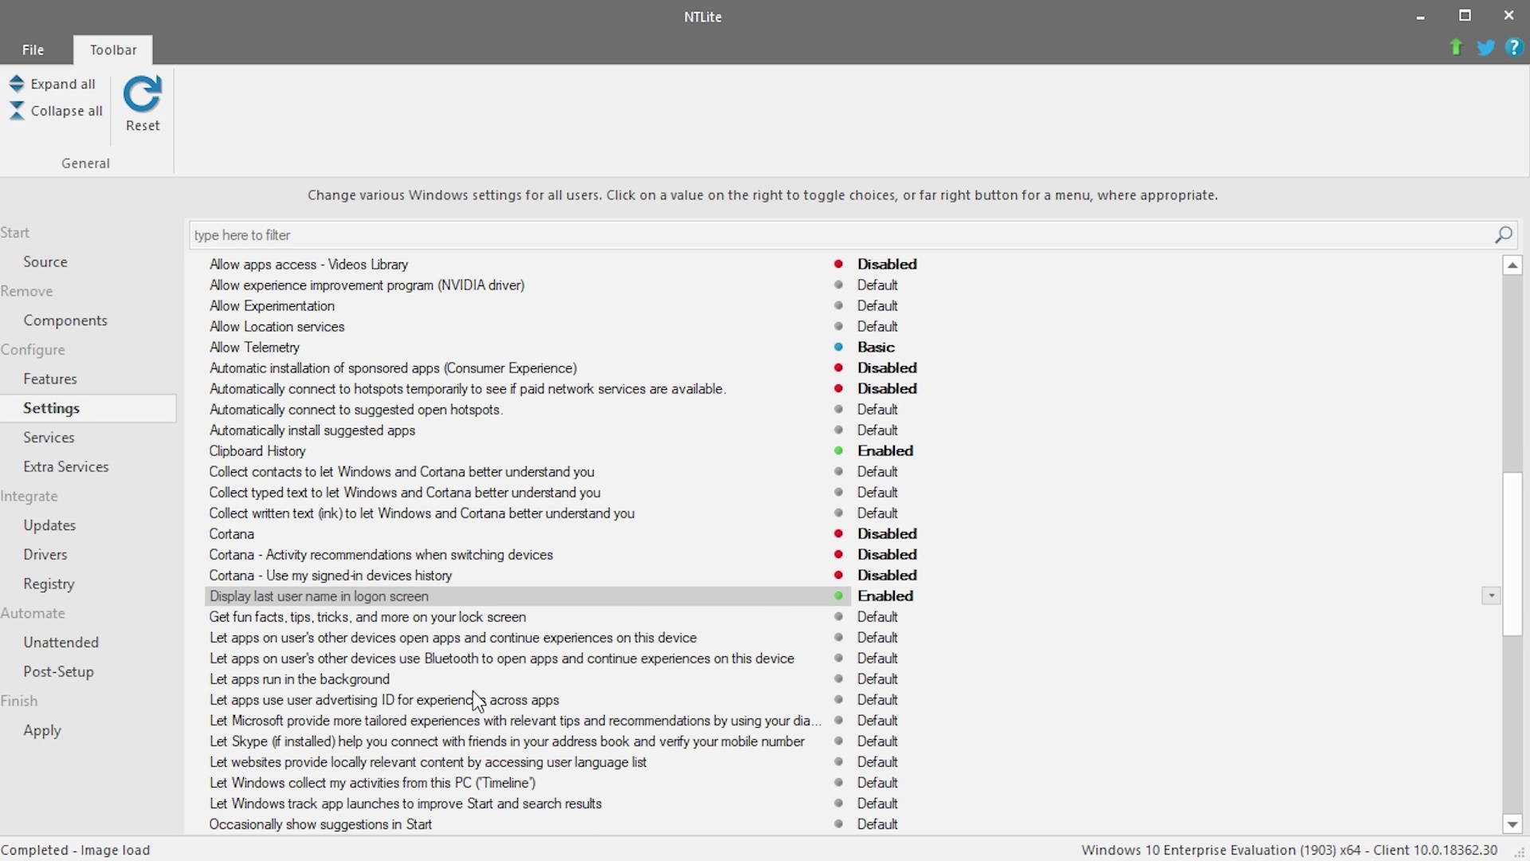
{"action": "left_click", "coordinate": [865, 616]}
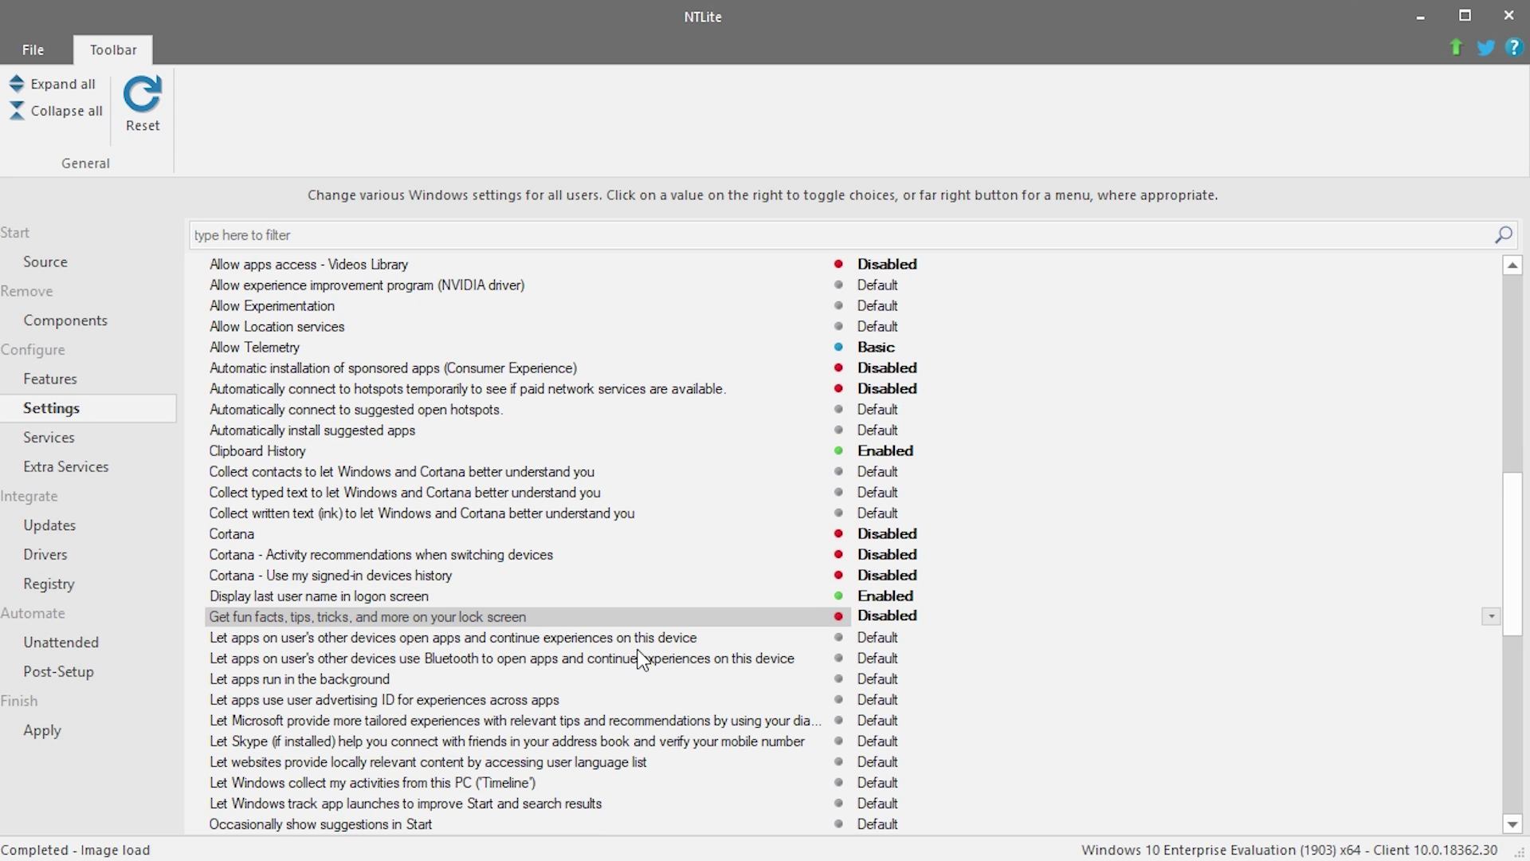
Disable Pre-installed OEM apps and Pre-installed apps in the Privacy group.
{"action": "scroll", "coordinate": [341, 701], "scroll_direction": "down", "scroll_amount": 5}
{"action": "scroll", "coordinate": [338, 694], "scroll_direction": "down", "scroll_amount": 2}
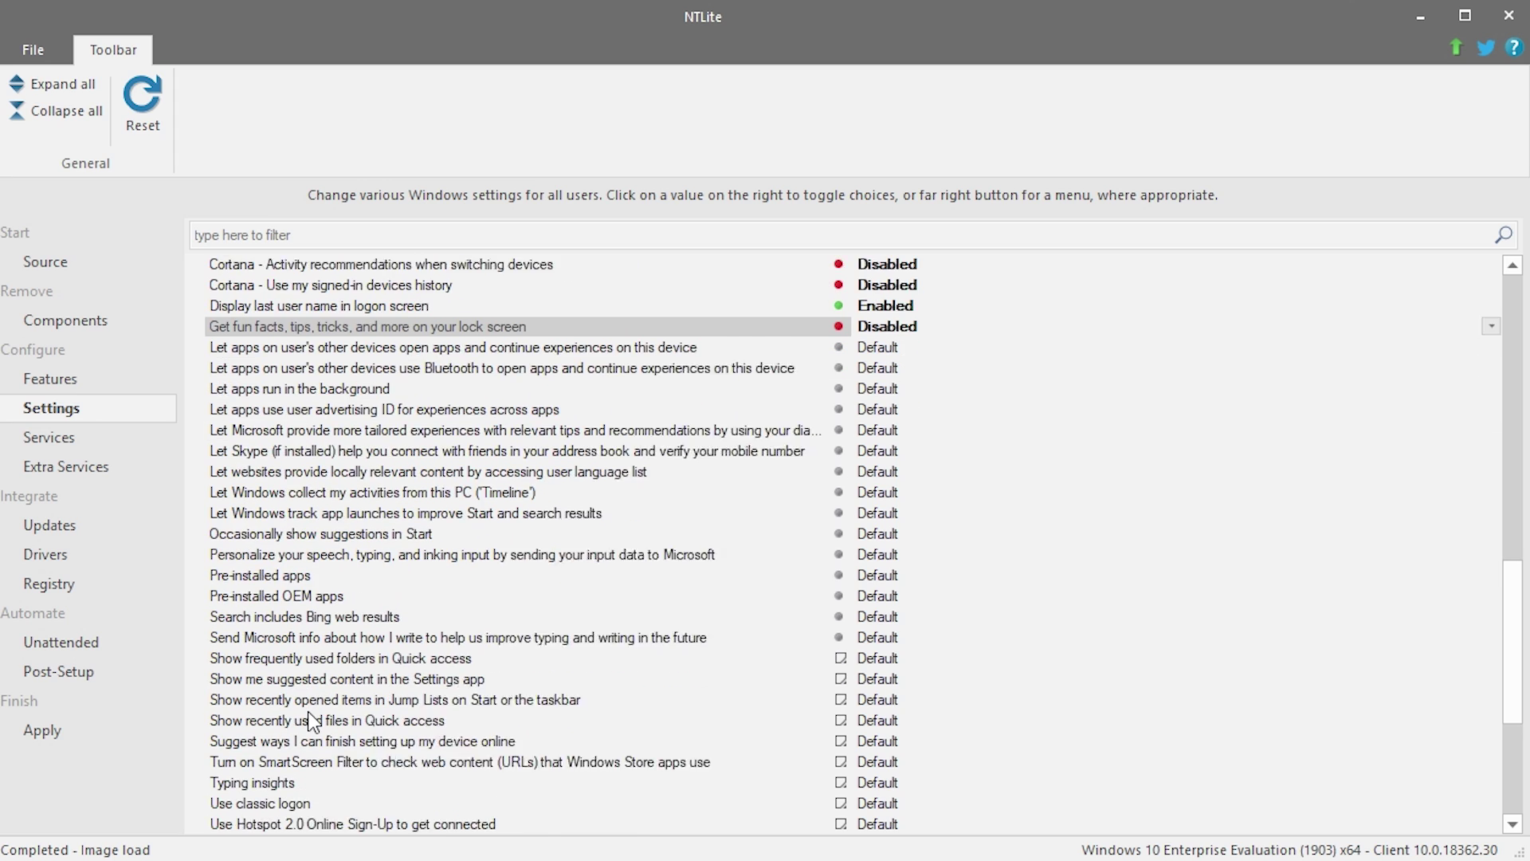
{"action": "left_click", "coordinate": [868, 576]}
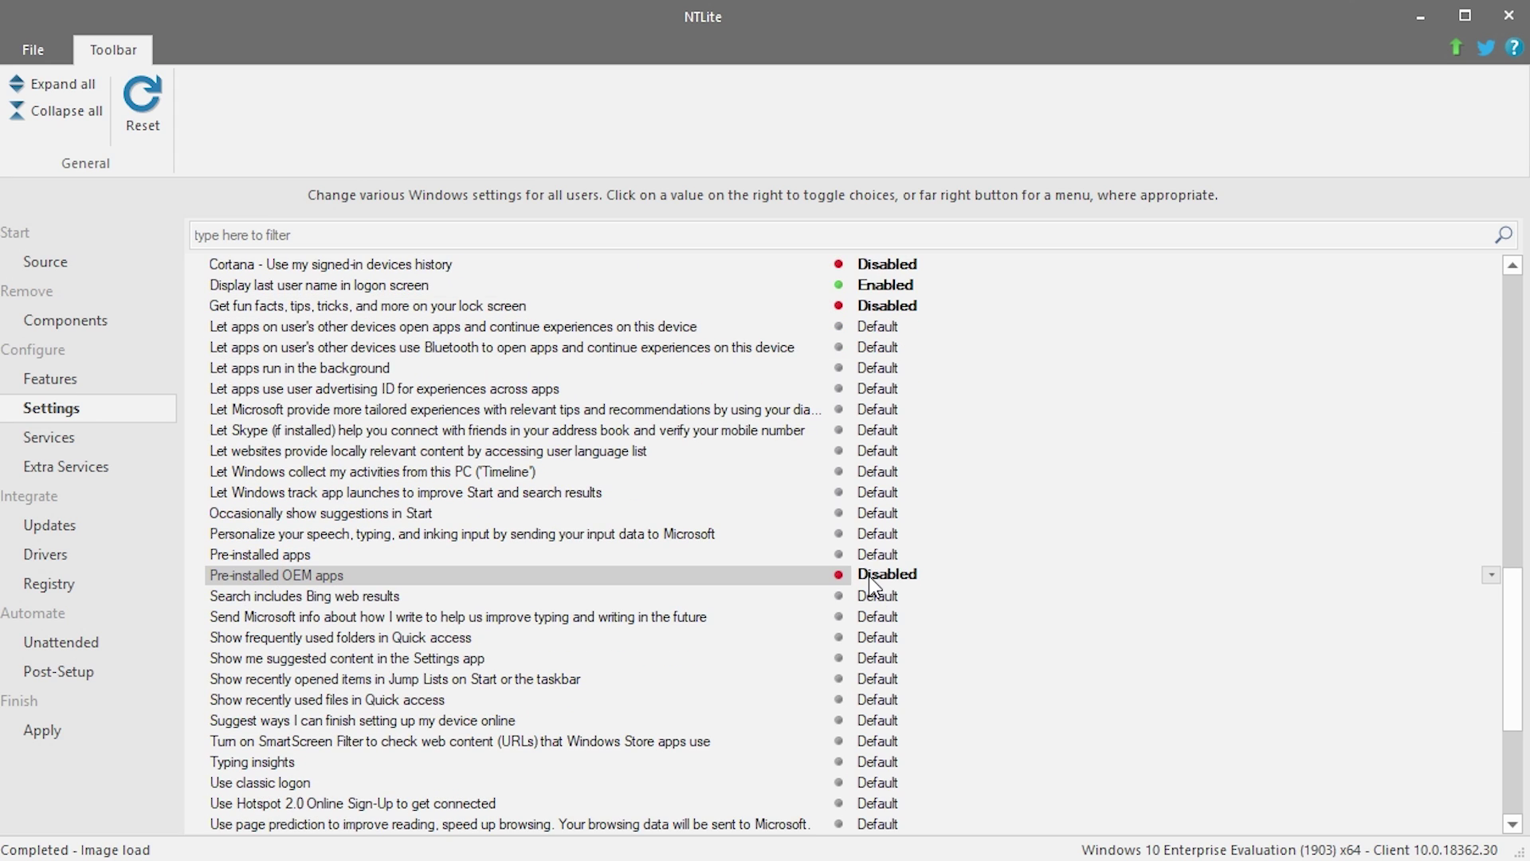
{"action": "left_click", "coordinate": [883, 549]}
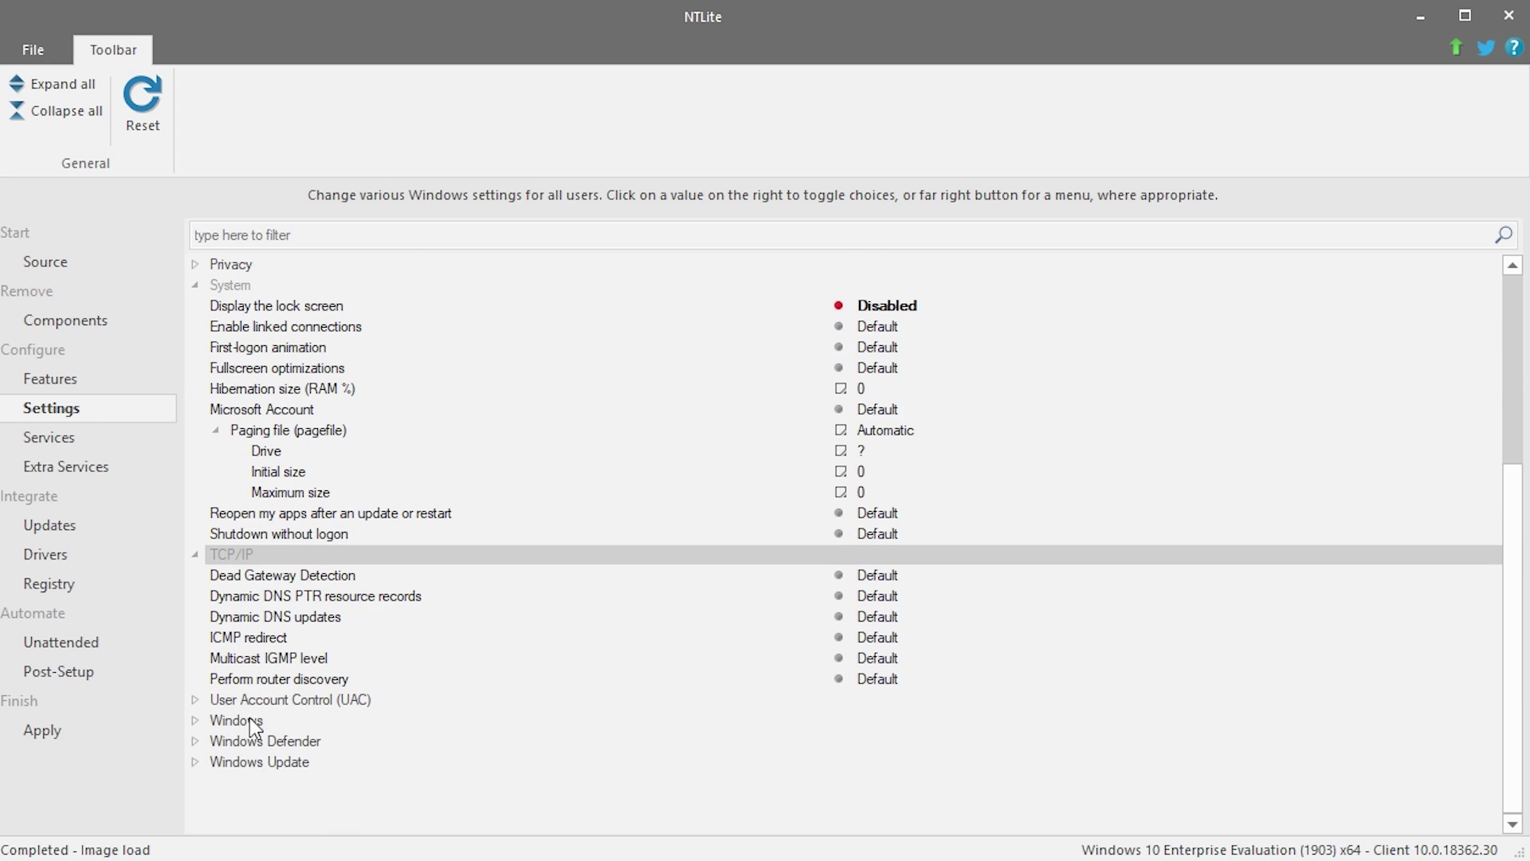
Expand the User Account Control, Windows, Windows Defender and Windows Update groups, and set Windows Defender to Disabled.
{"action": "left_click", "coordinate": [196, 695]}
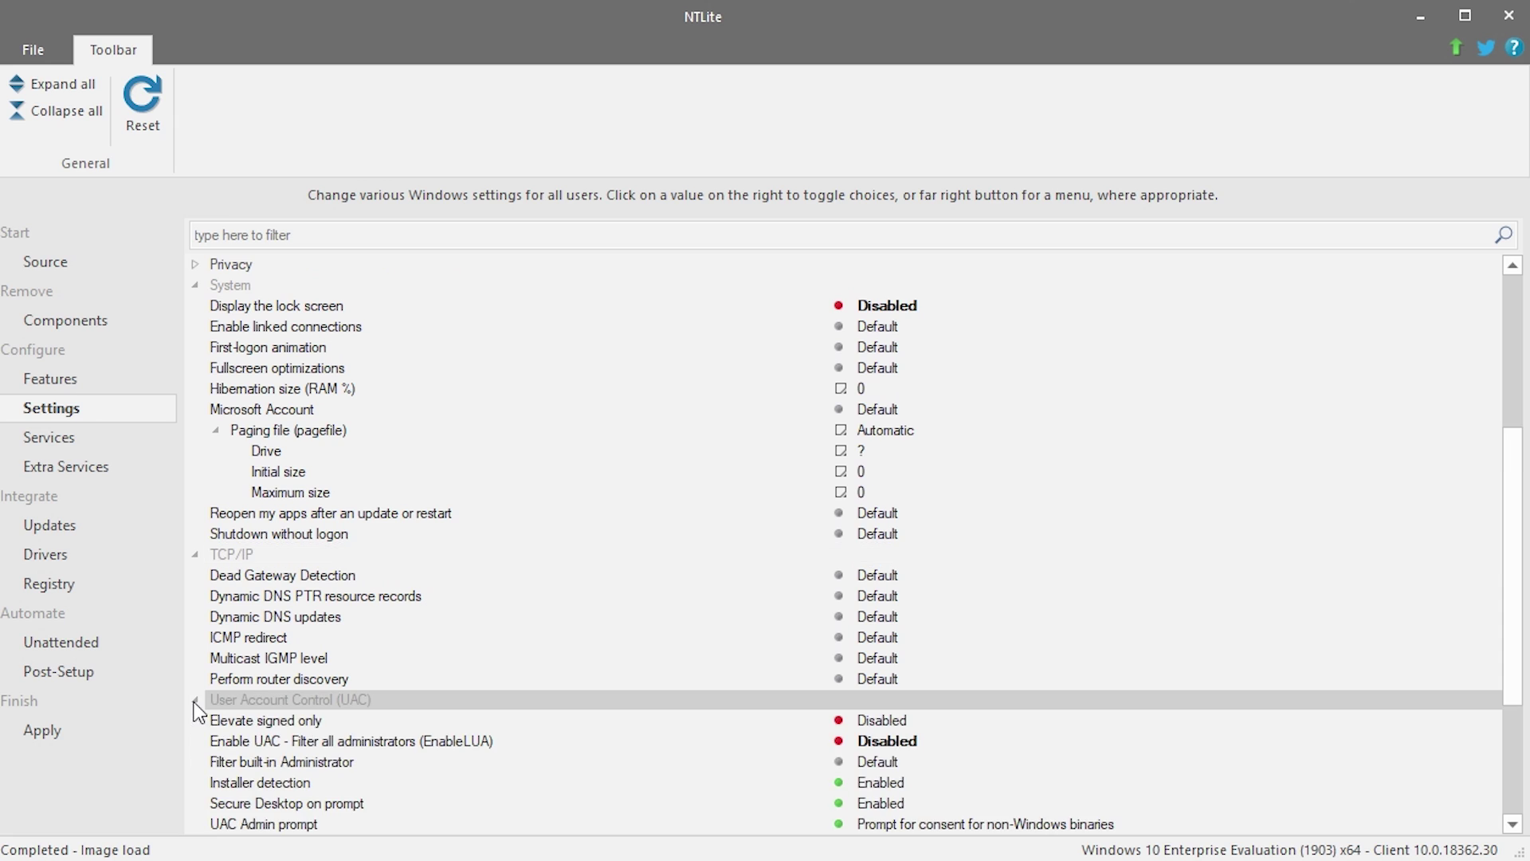
{"action": "left_click", "coordinate": [197, 742]}
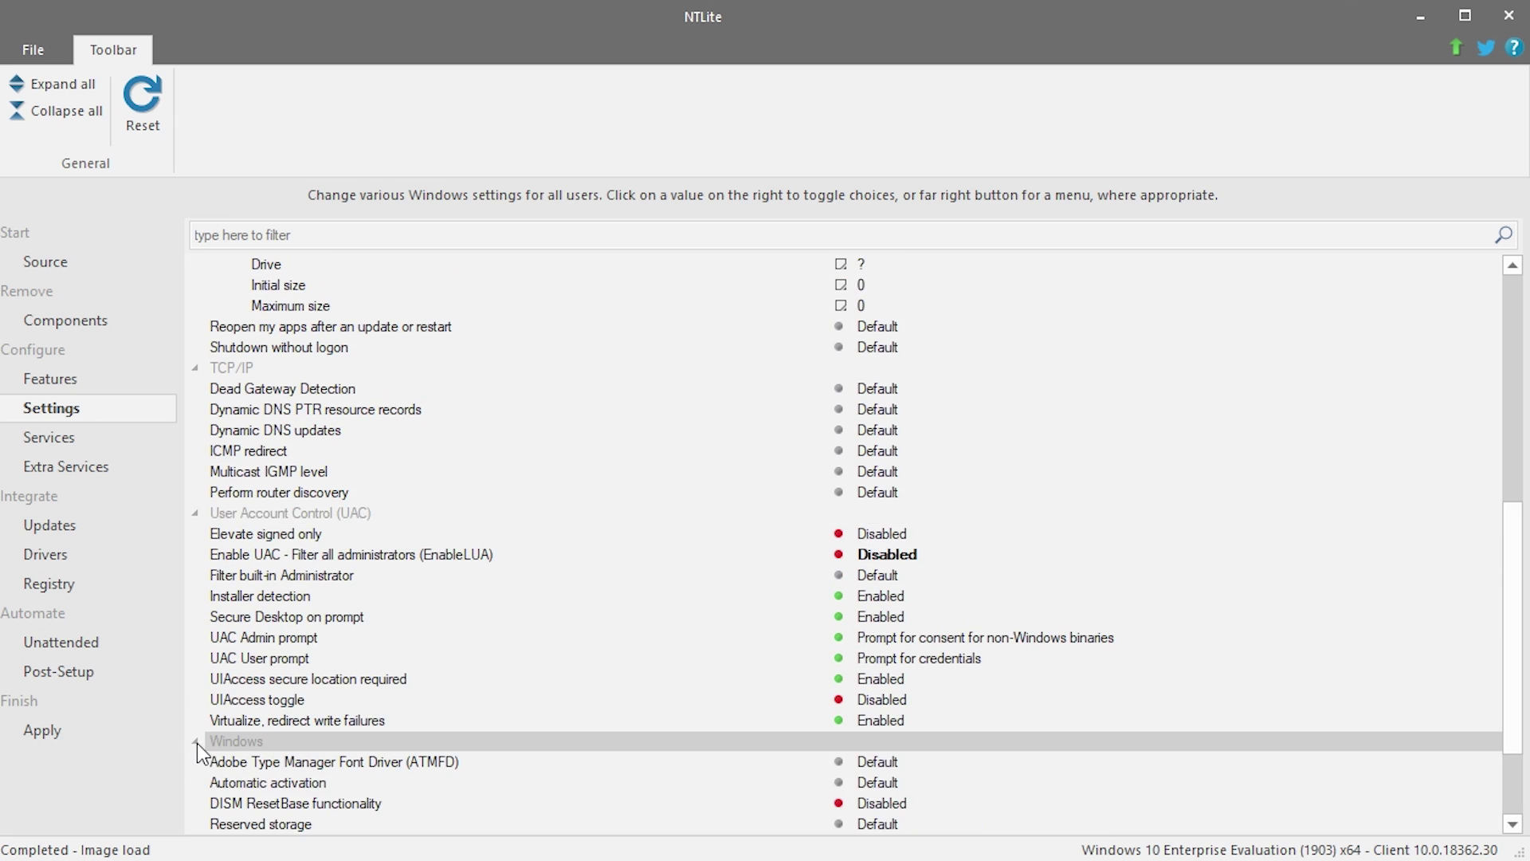
{"action": "scroll", "coordinate": [203, 753], "scroll_direction": "down", "scroll_amount": 2}
{"action": "left_click", "coordinate": [199, 745]}
{"action": "scroll", "coordinate": [199, 745], "scroll_direction": "down", "scroll_amount": 1}
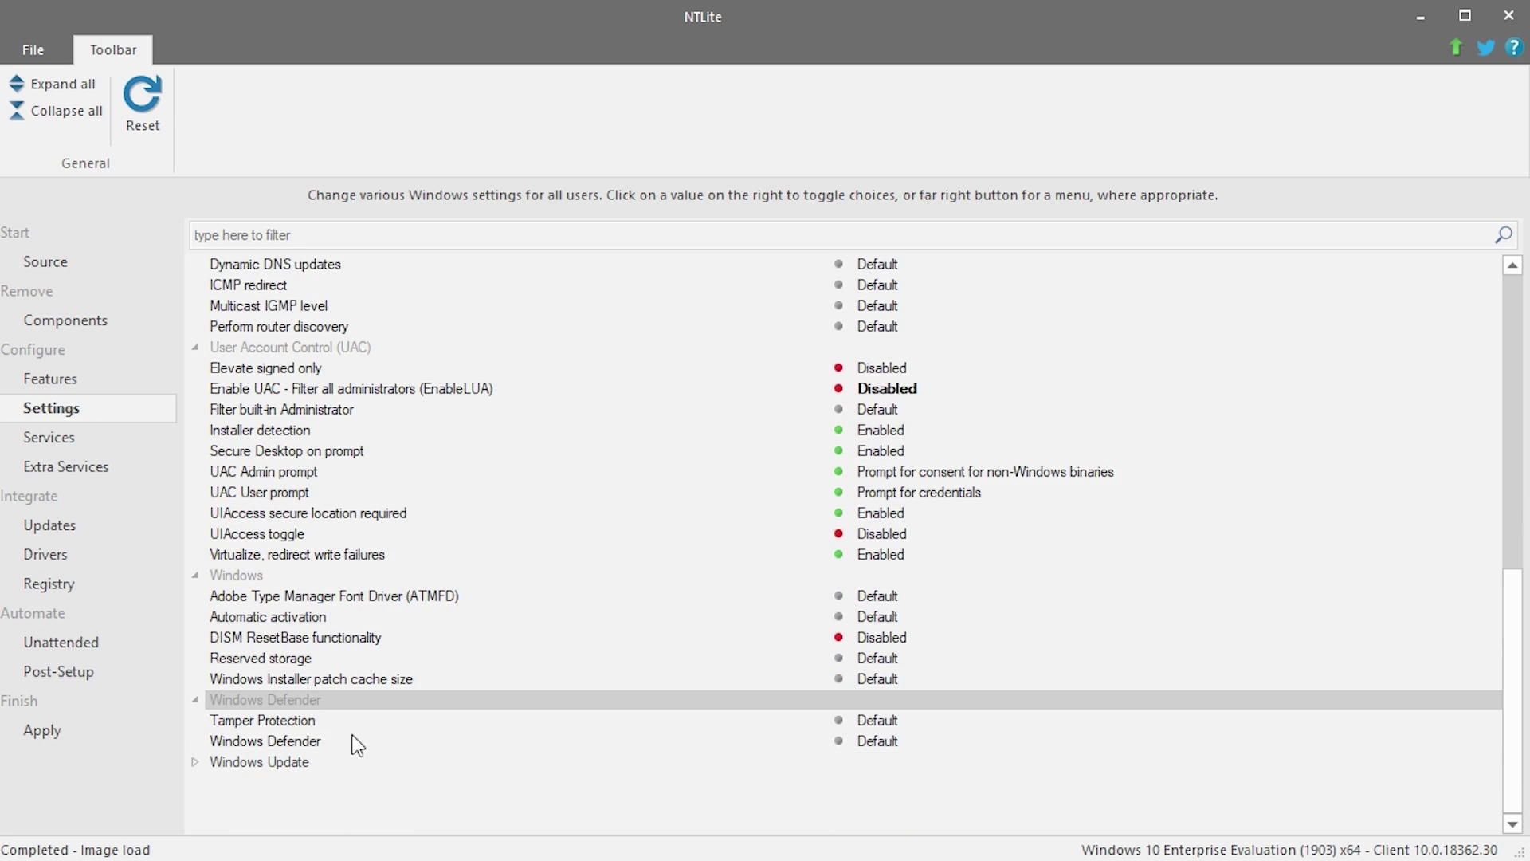
{"action": "left_click", "coordinate": [884, 744]}
{"action": "left_click", "coordinate": [208, 762]}
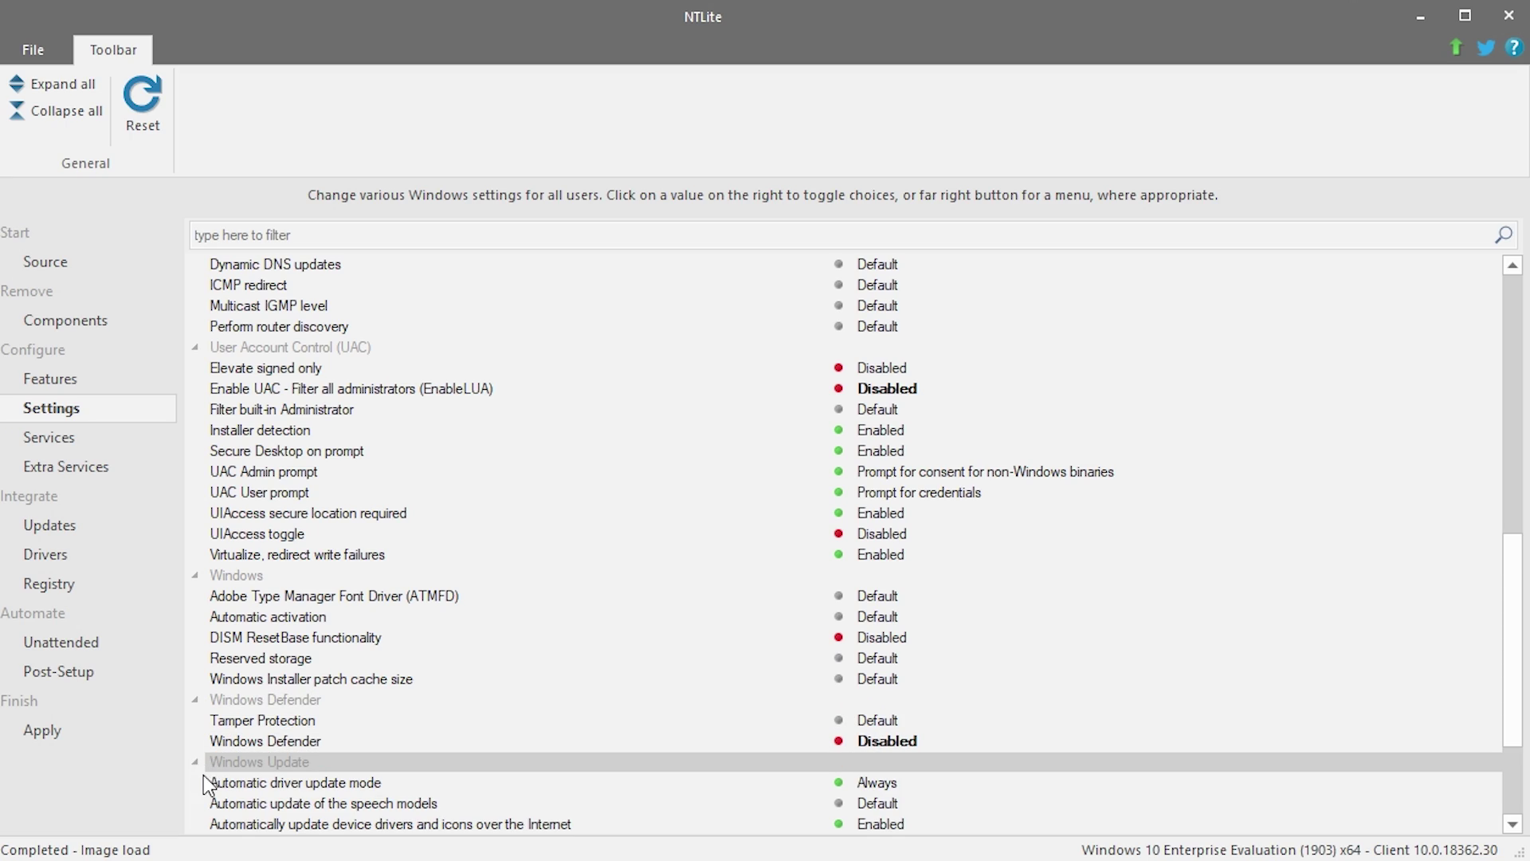
{"action": "scroll", "coordinate": [209, 785], "scroll_direction": "down", "scroll_amount": 2}
Look through the Services, Extra Services, Updates and Registry pages.
{"action": "left_click", "coordinate": [52, 436]}
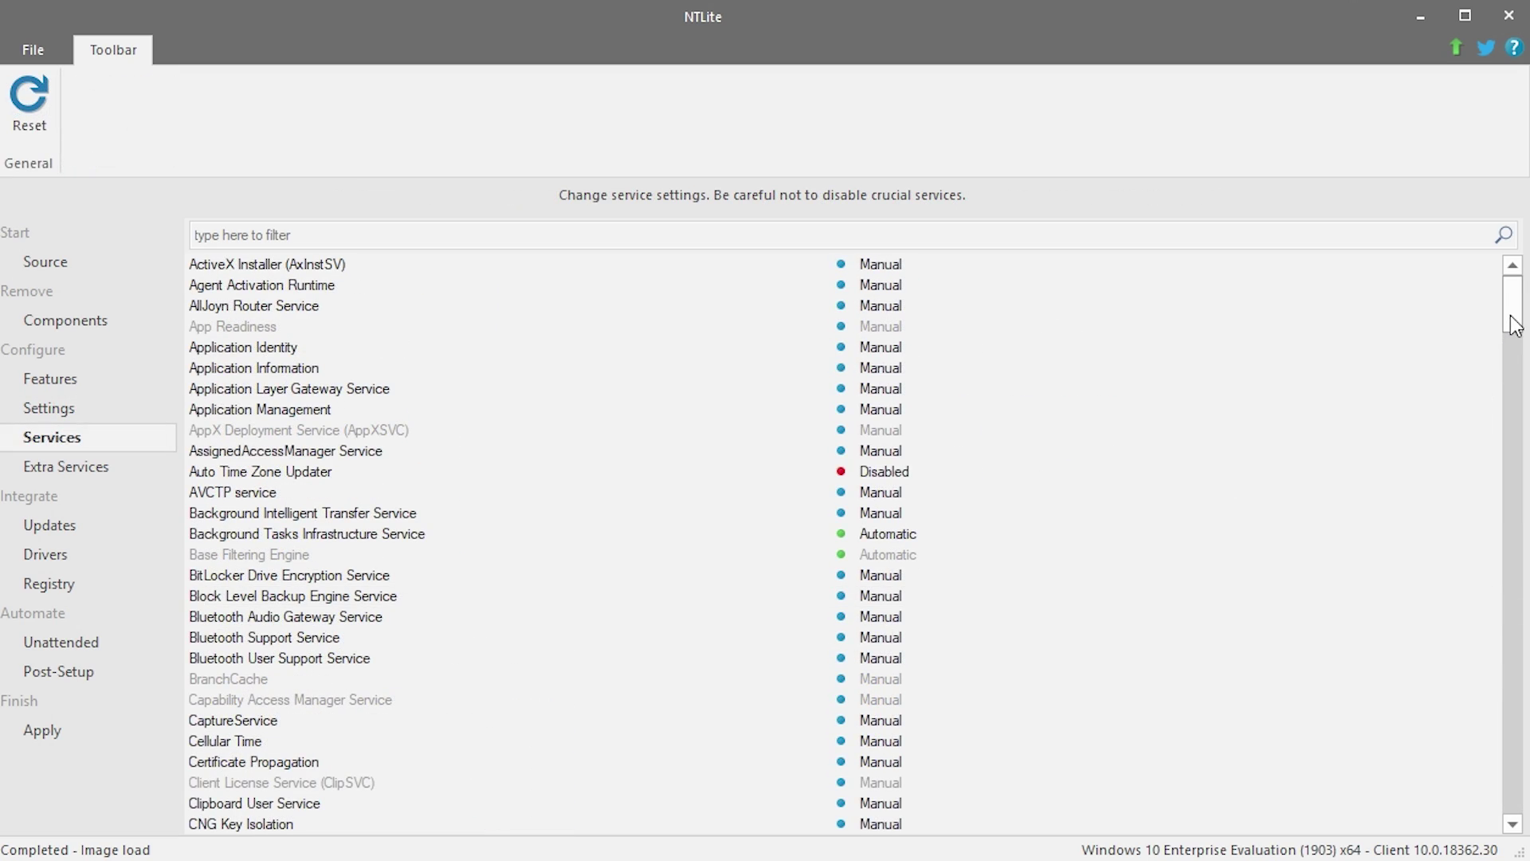
{"action": "left_click_drag", "start_coordinate": [1512, 311], "coordinate": [1481, 273]}
{"action": "key", "text": "Down"}
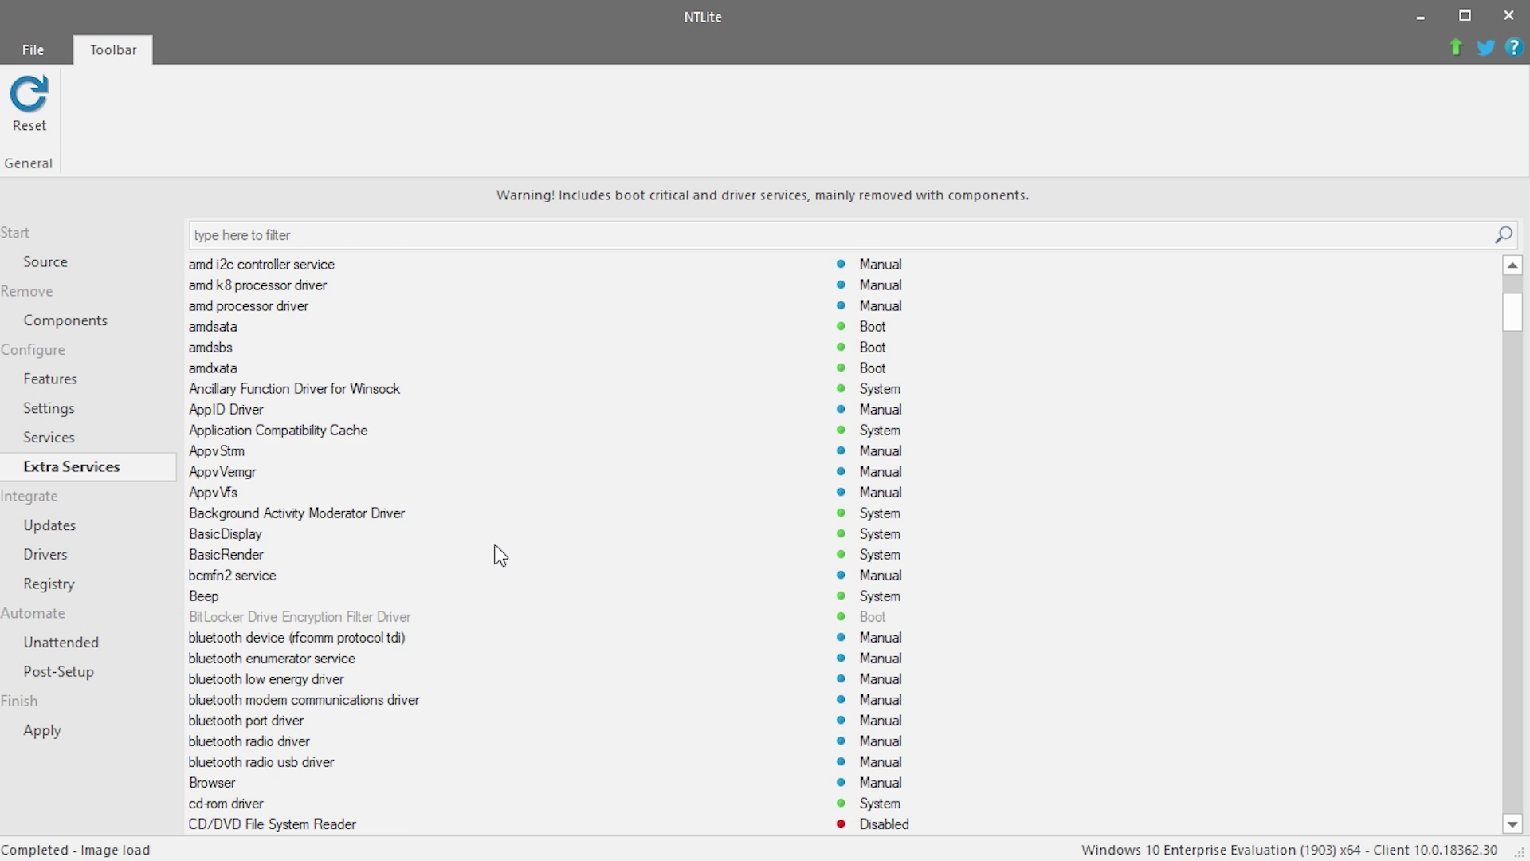
{"action": "left_click", "coordinate": [56, 523]}
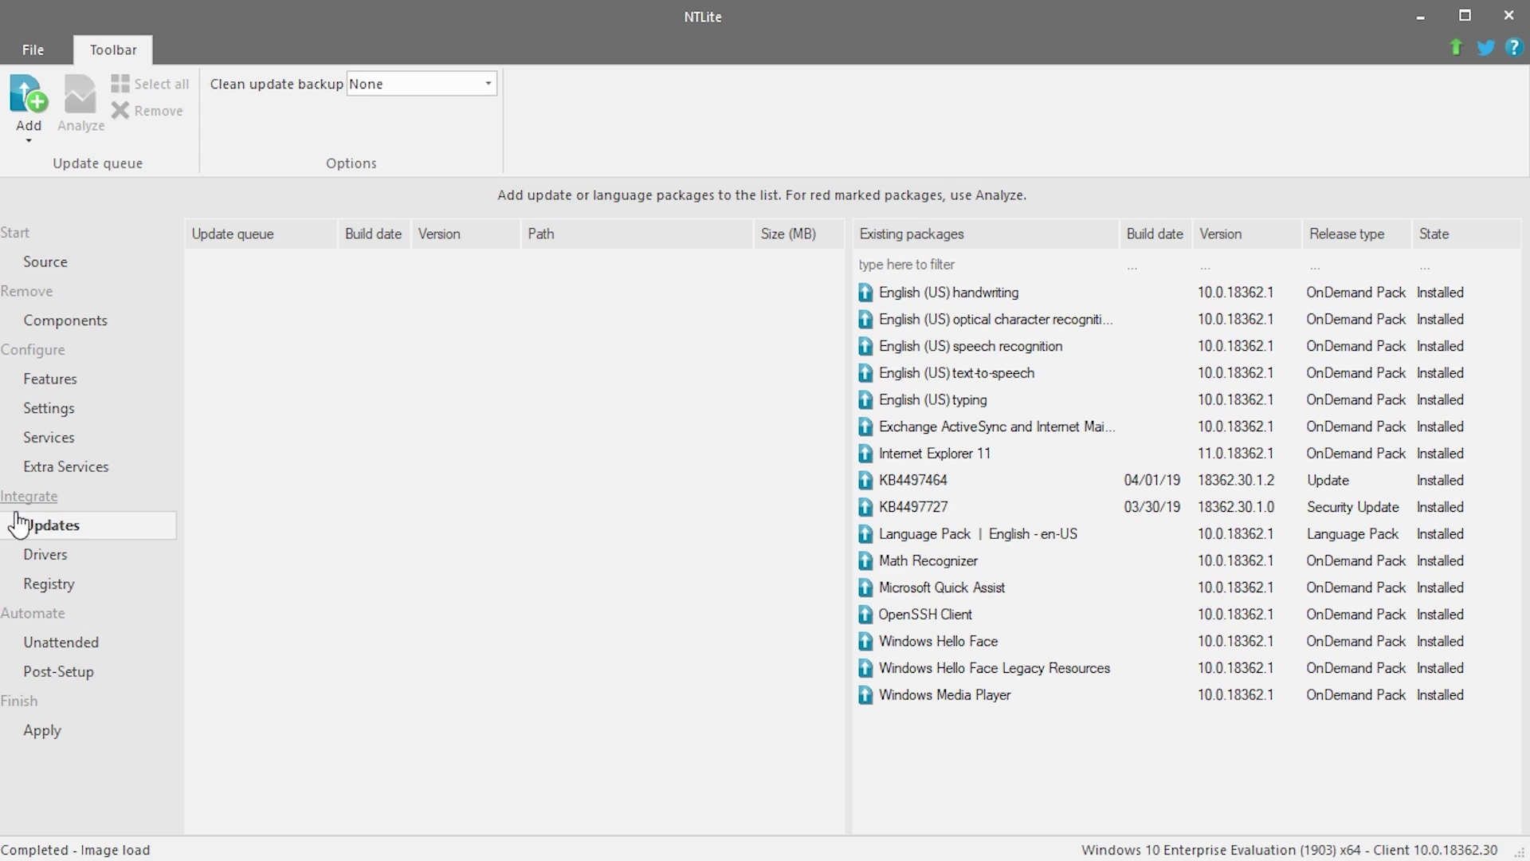
{"action": "left_click", "coordinate": [34, 586]}
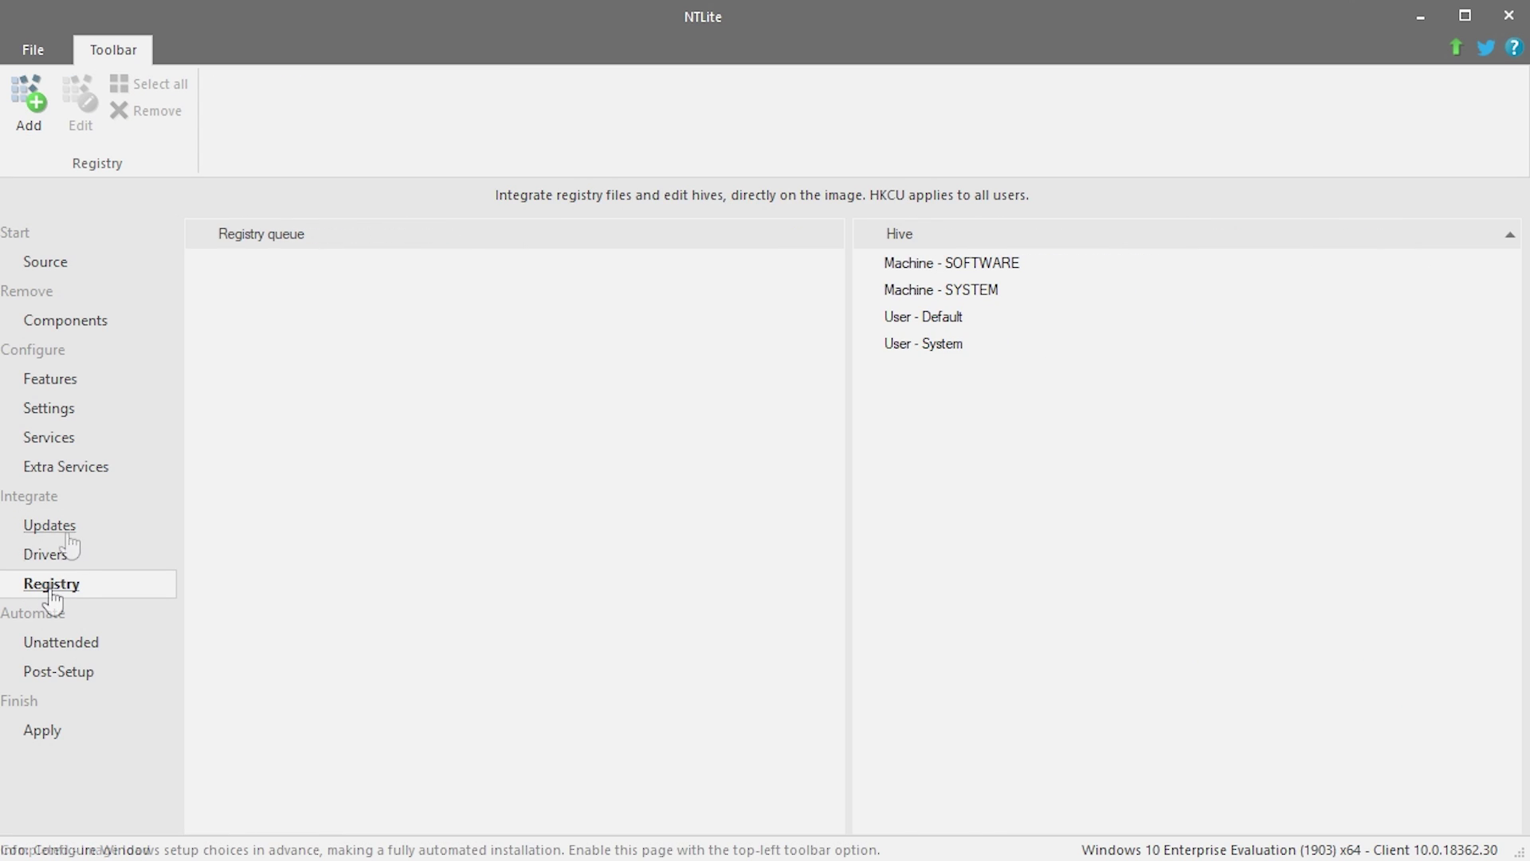
Enable unattended mode and set all out-of-box experience skips and Skip auto activation to true, with Network location set to Home.
{"action": "left_click", "coordinate": [66, 646]}
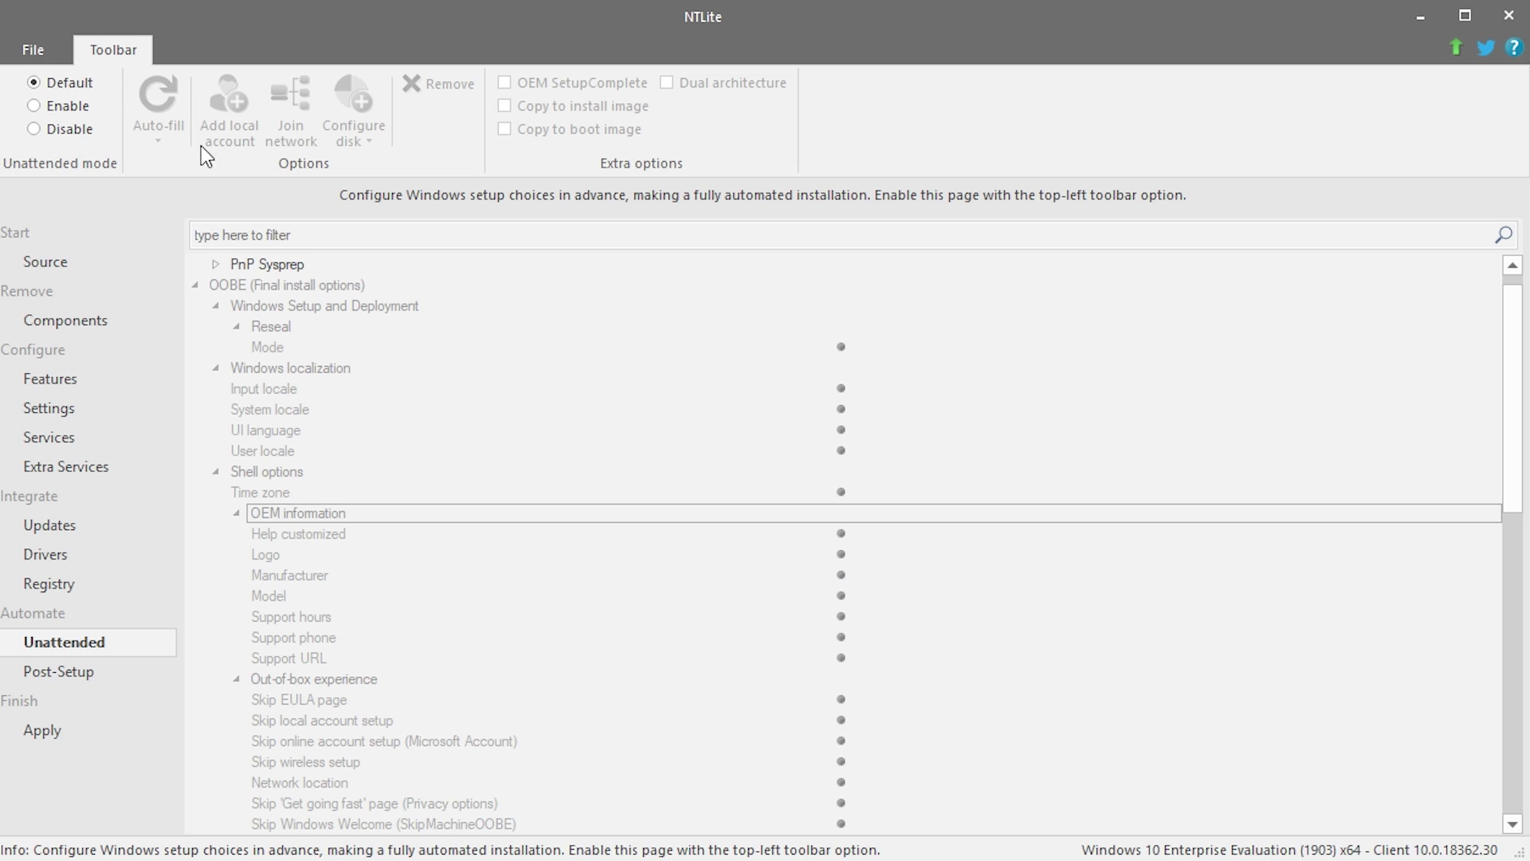
{"action": "left_click", "coordinate": [62, 108]}
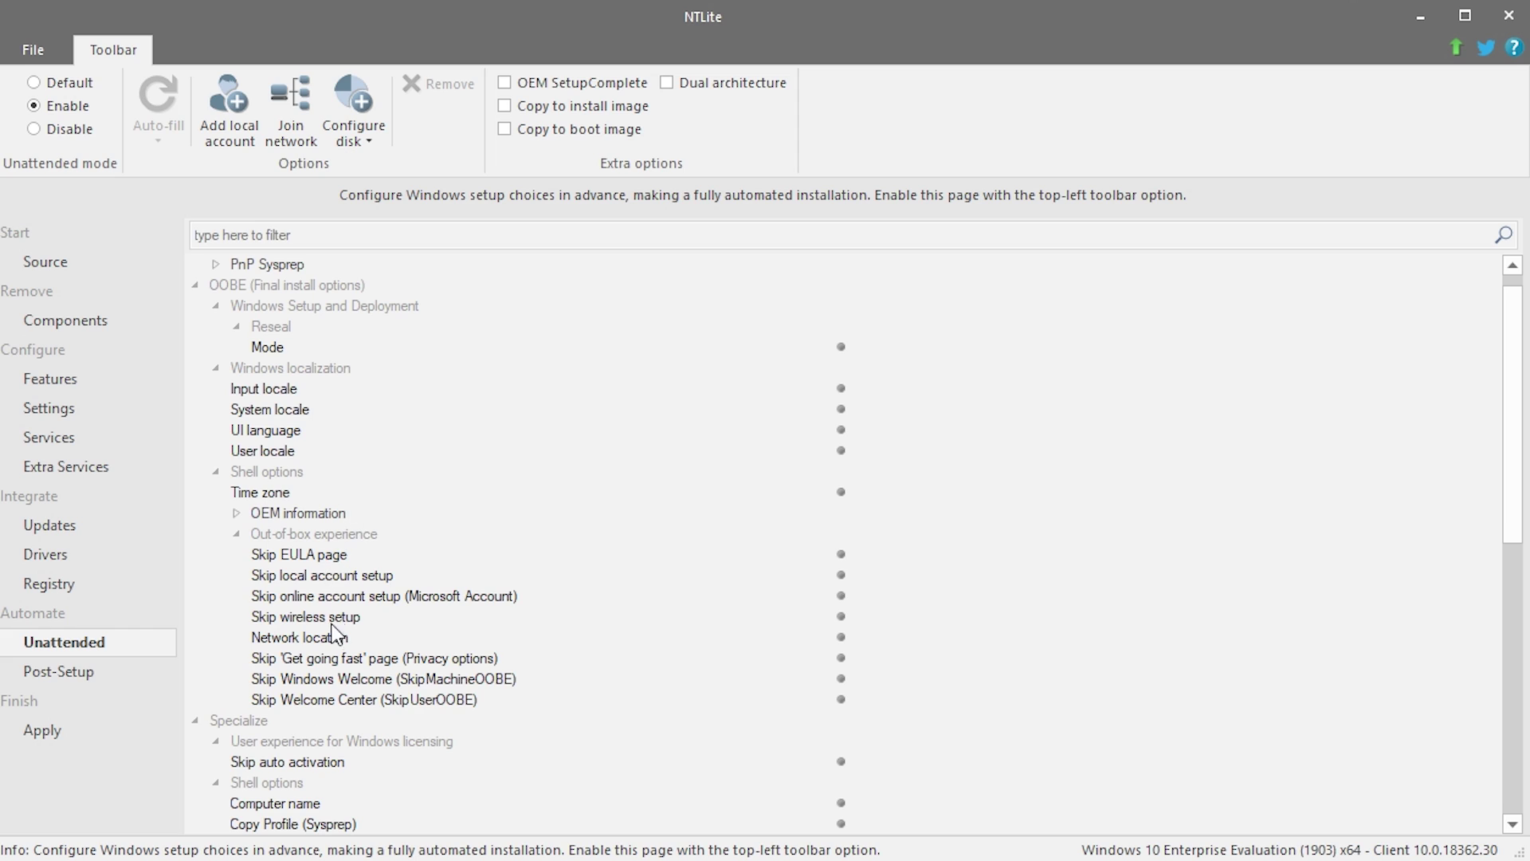
{"action": "left_click", "coordinate": [317, 558]}
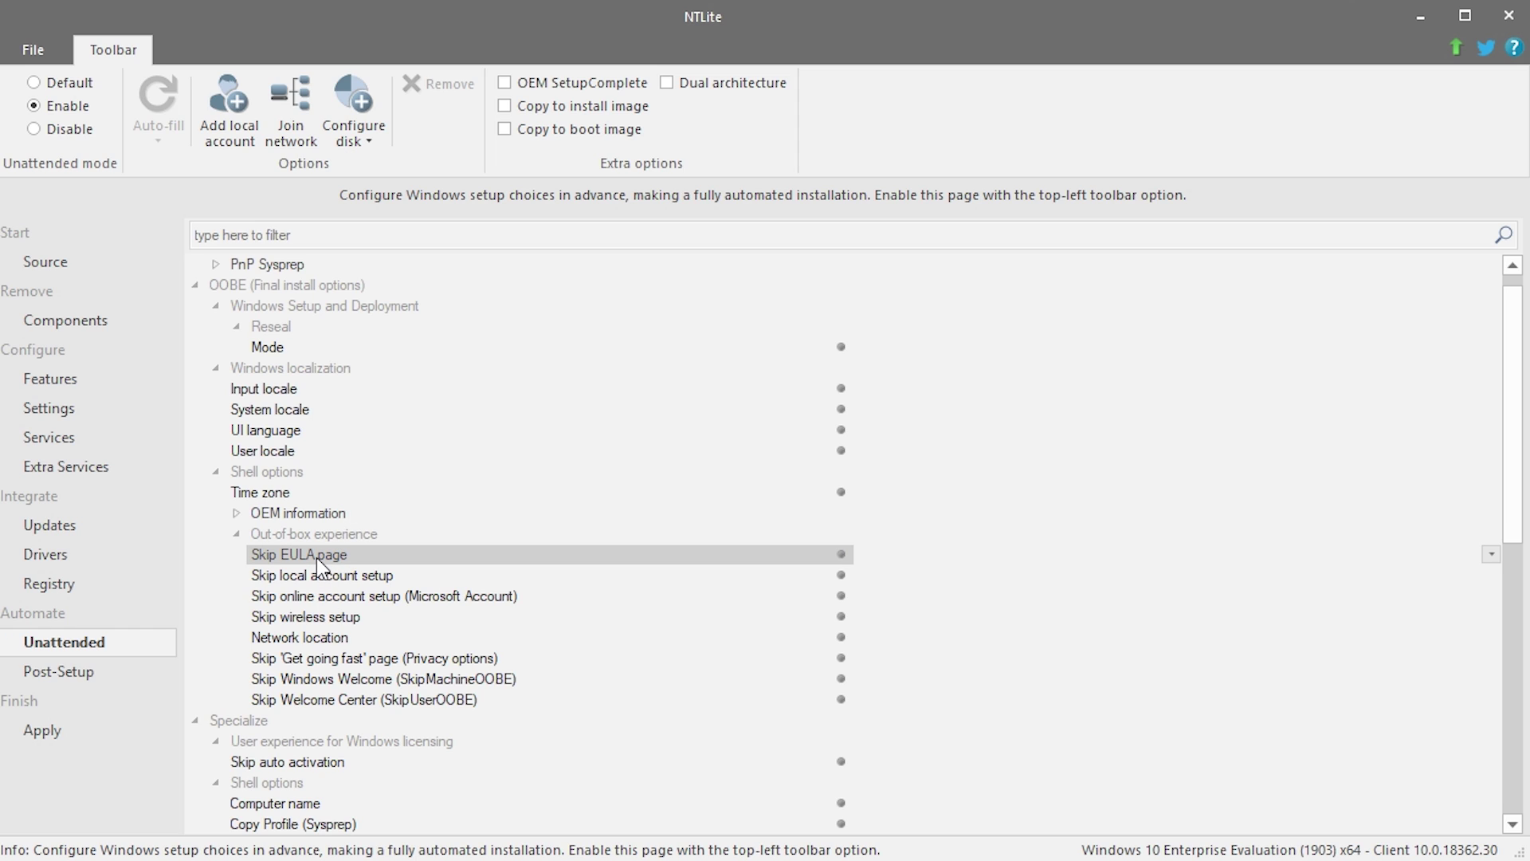
{"action": "left_click", "coordinate": [840, 558]}
Set the computer name to custom_vm in the Specialize shell options.
{"action": "left_click", "coordinate": [1009, 577]}
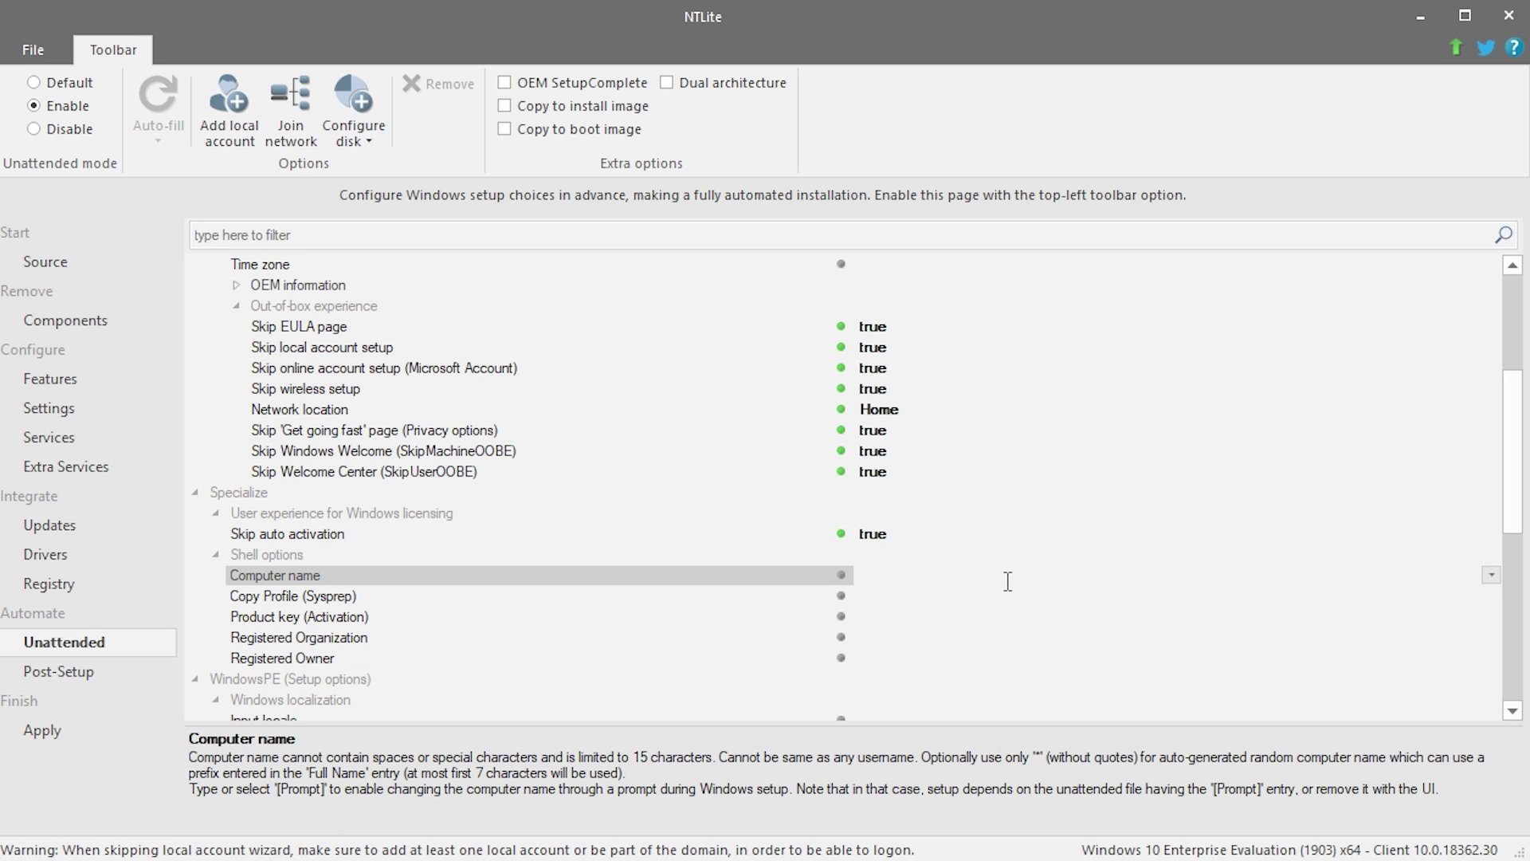
{"action": "type", "text": "custom_vm"}
{"action": "left_click", "coordinate": [368, 604]}
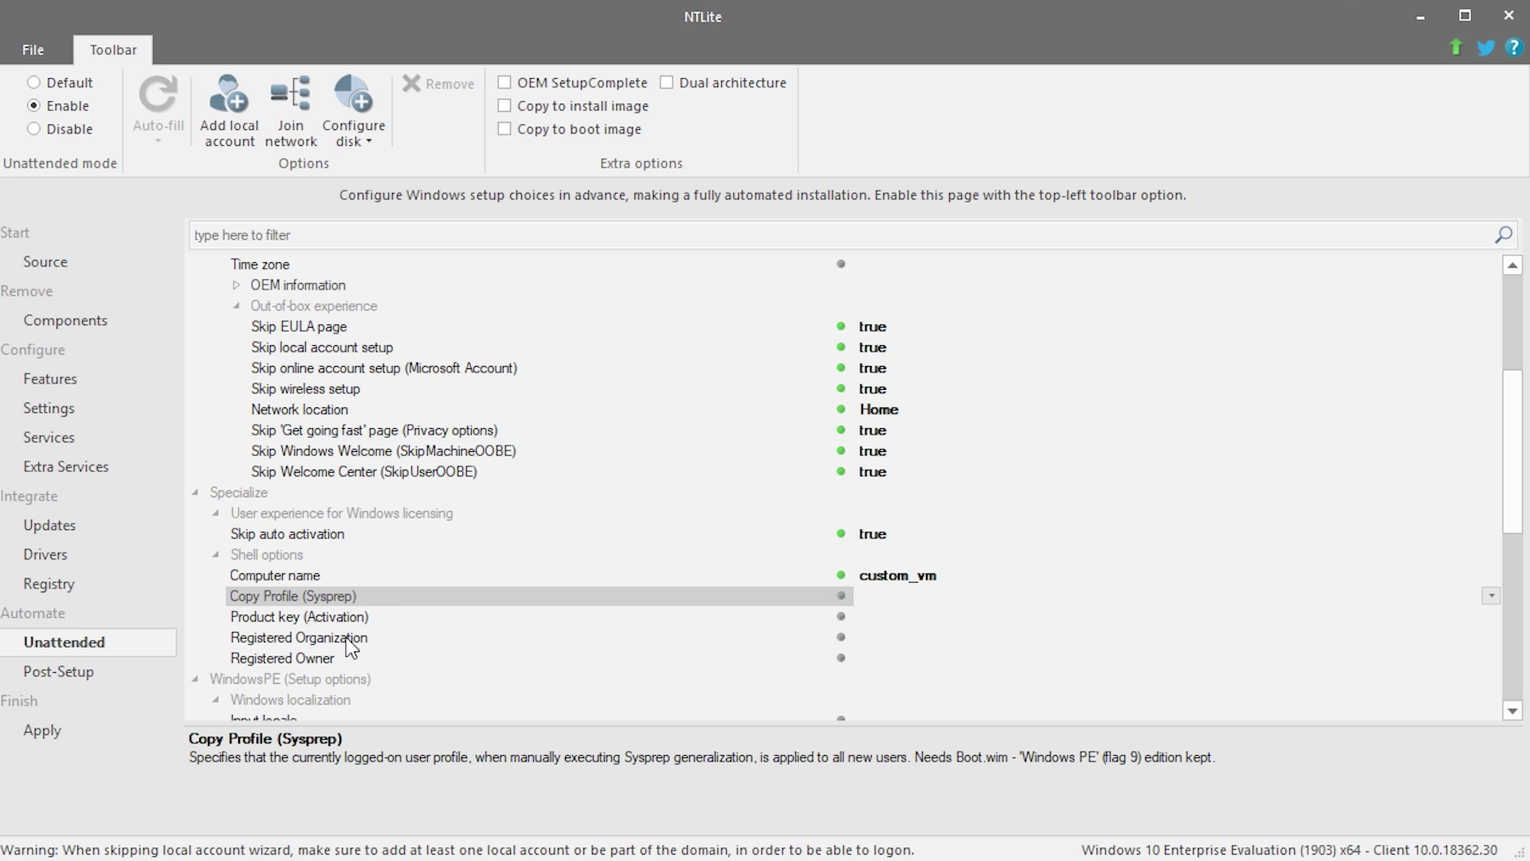
Enter the registered owner's name and set Registered Organization to TeamMJD in the Specialize shell options.
{"action": "left_click", "coordinate": [340, 658]}
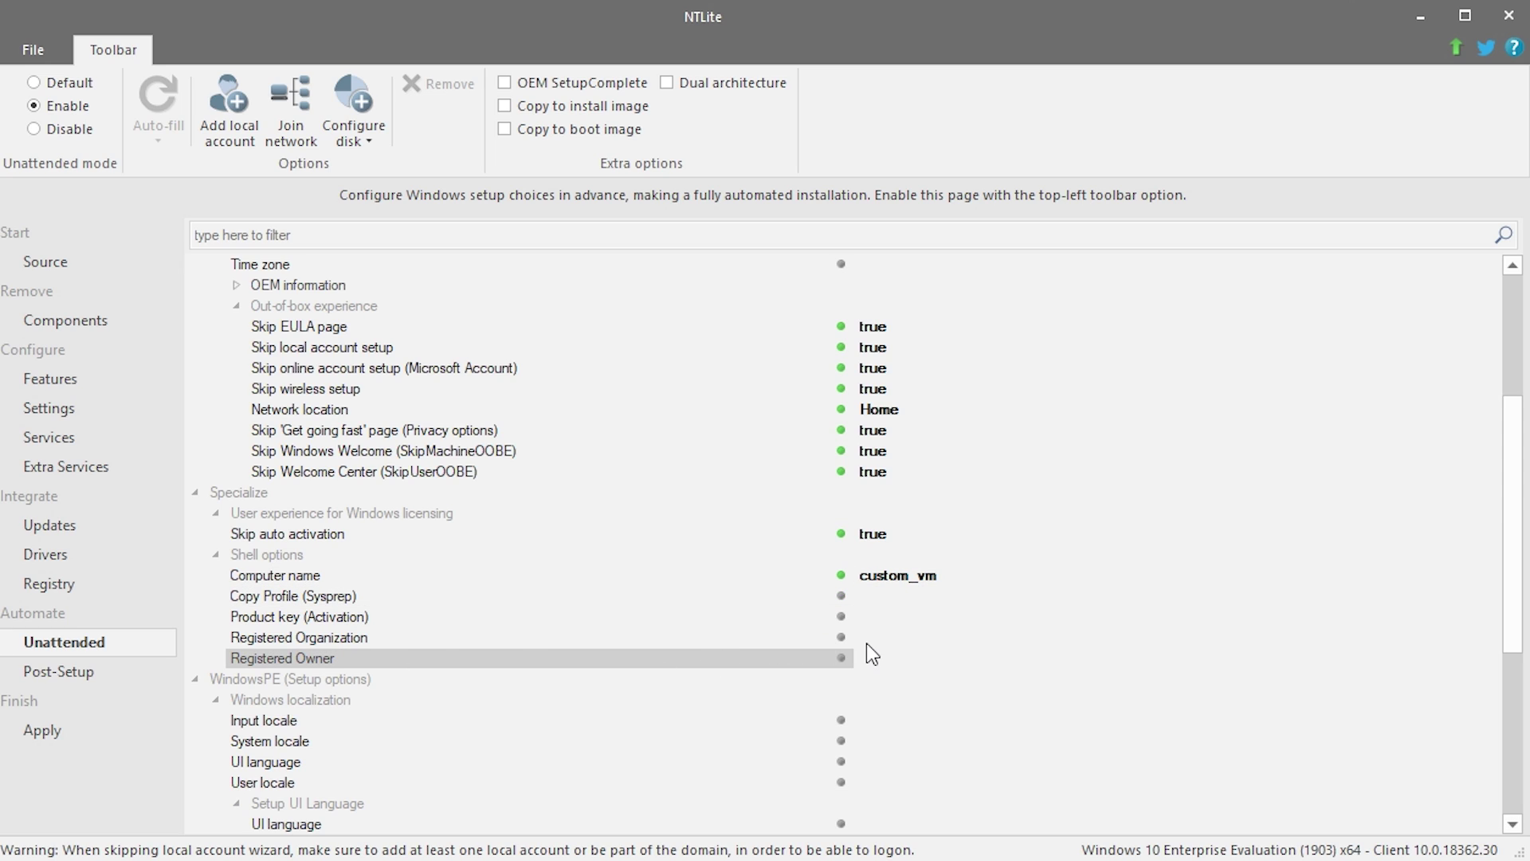
{"action": "left_click", "coordinate": [893, 656]}
{"action": "type", "text": "Michael"}
{"action": "left_click", "coordinate": [901, 636]}
{"action": "left_click", "coordinate": [927, 630]}
{"action": "type", "text": "TeamMJD"}
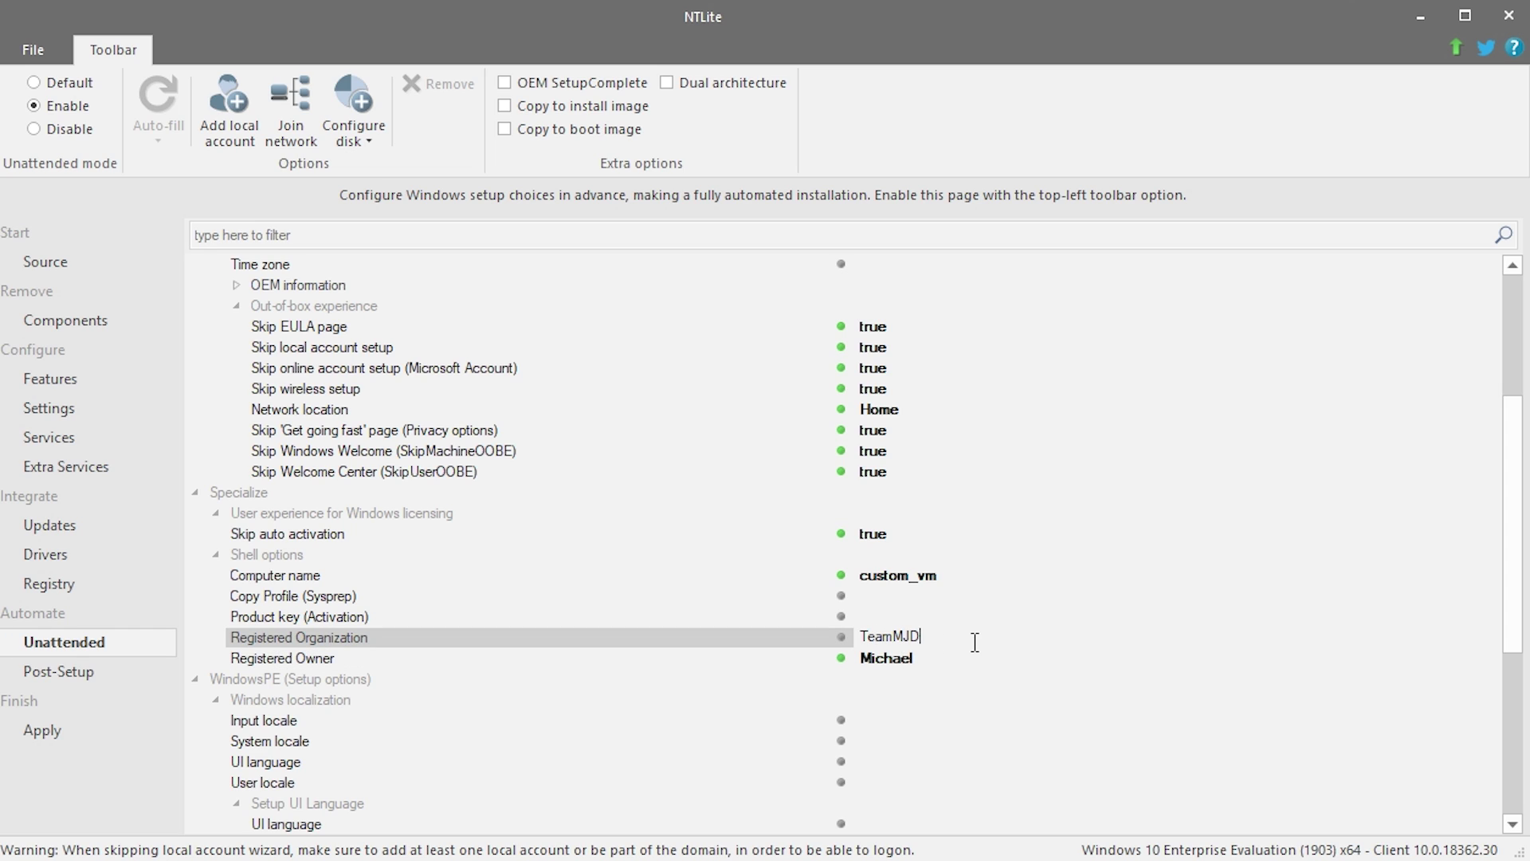
{"action": "key", "text": "Return"}
Set Send report to Microsoft and Enable dynamic update to false in the Windows setup options.
{"action": "scroll", "coordinate": [590, 757], "scroll_direction": "down", "scroll_amount": 1}
{"action": "scroll", "coordinate": [585, 753], "scroll_direction": "down", "scroll_amount": 2}
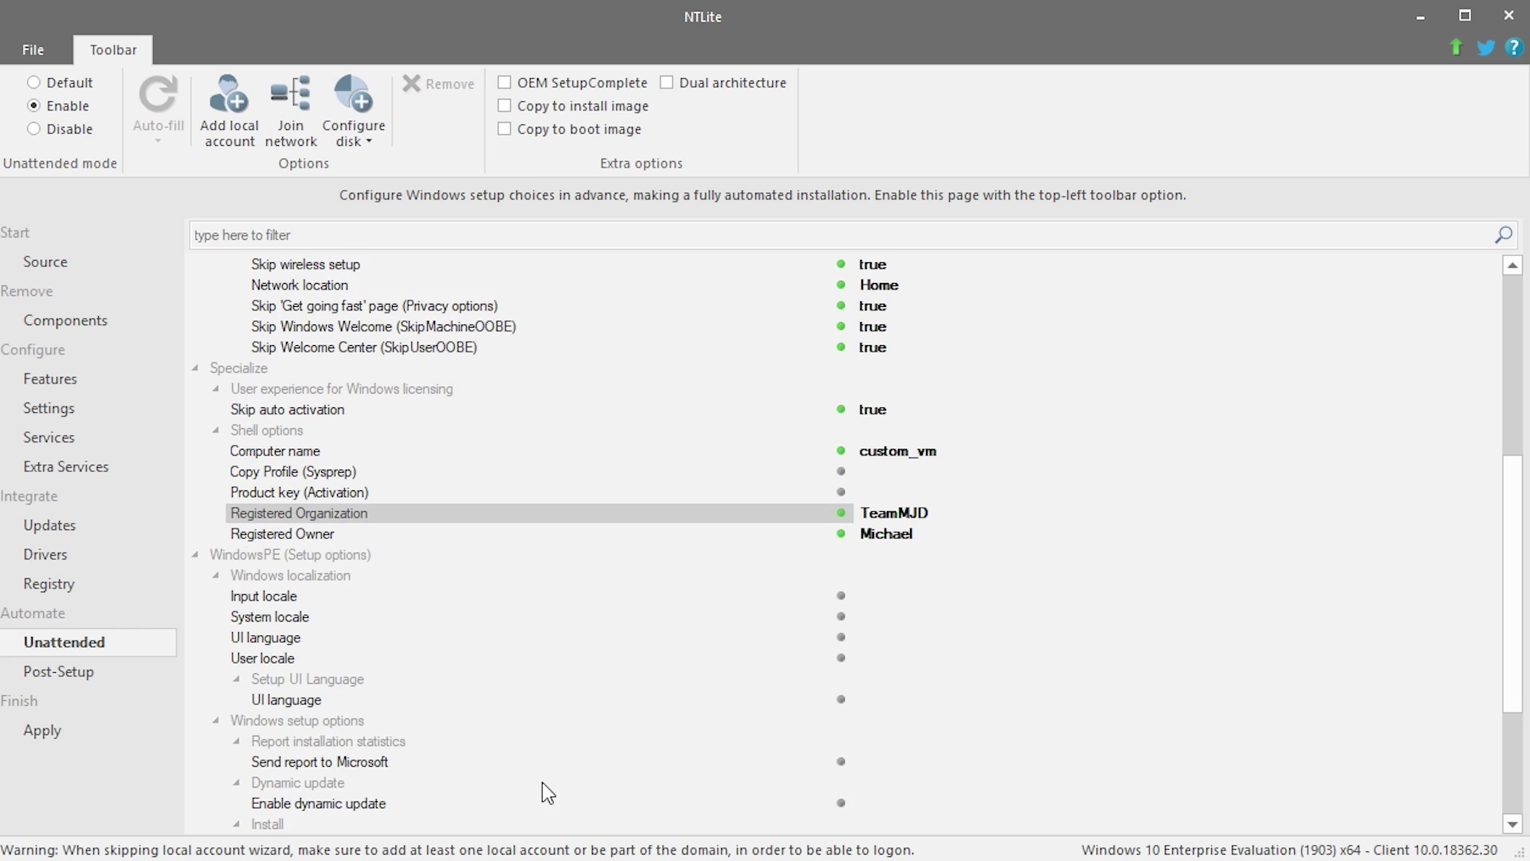
{"action": "left_click", "coordinate": [877, 699]}
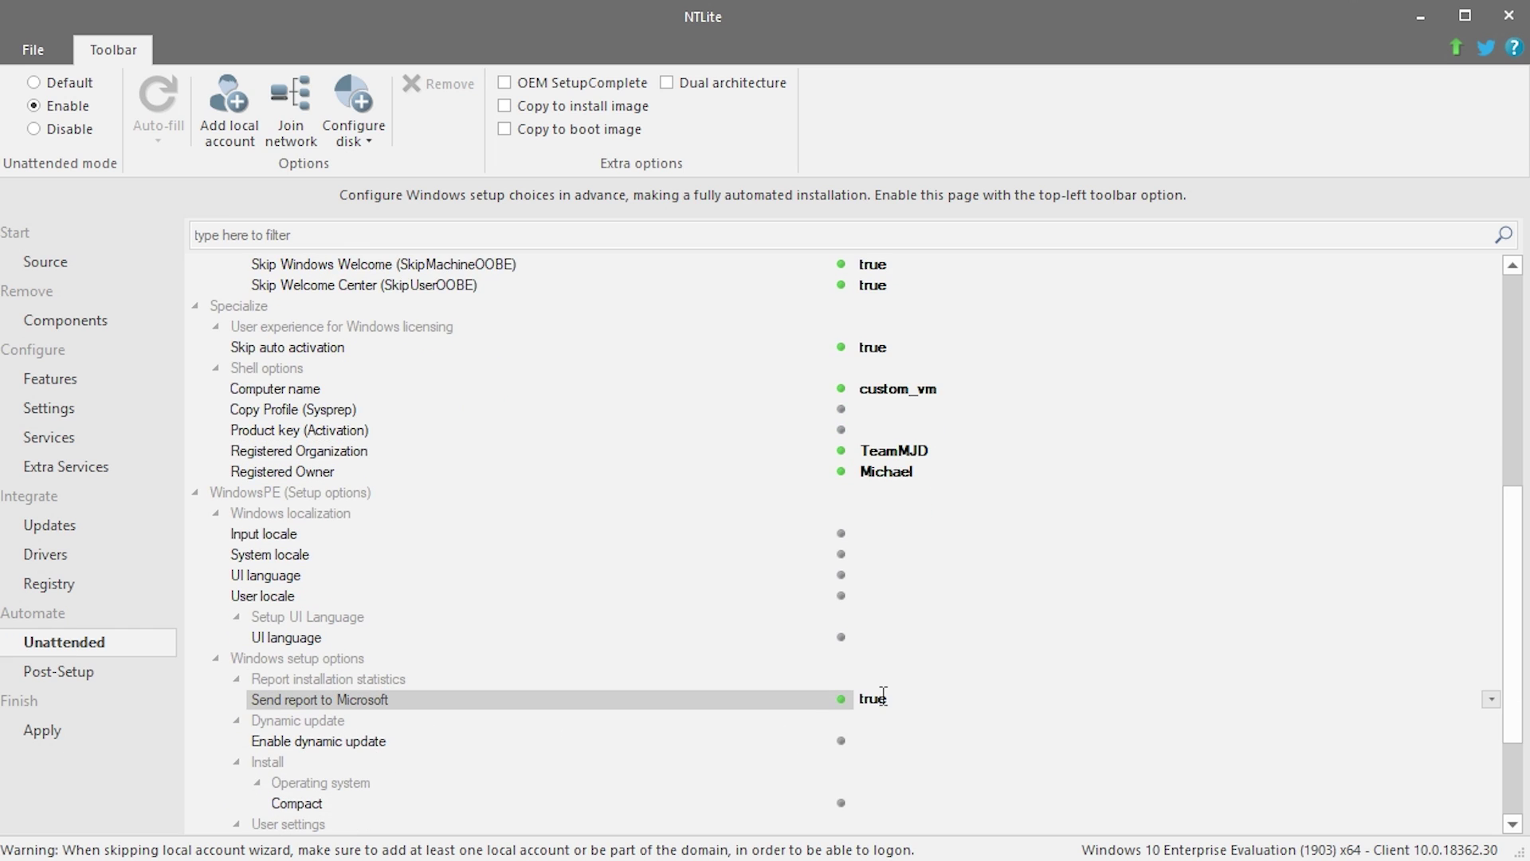
{"action": "left_click", "coordinate": [865, 743]}
{"action": "left_click", "coordinate": [871, 742]}
{"action": "scroll", "coordinate": [532, 742], "scroll_direction": "down", "scroll_amount": 1}
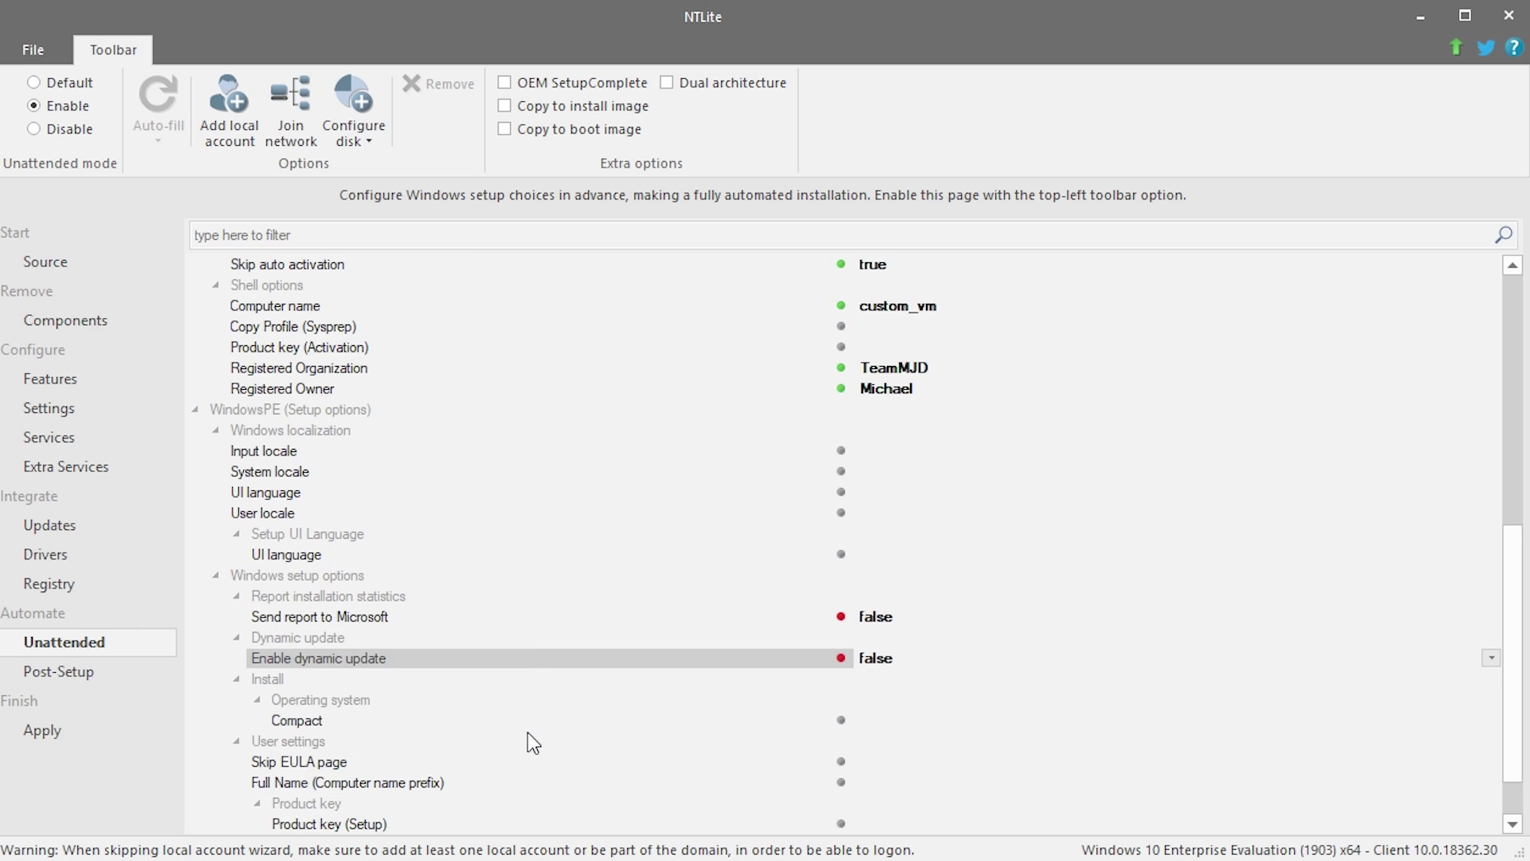
Set Skip EULA page to true and enter the full name in the setup user settings, leaving the setup product key empty.
{"action": "scroll", "coordinate": [530, 740], "scroll_direction": "down", "scroll_amount": 1}
{"action": "left_click", "coordinate": [885, 749]}
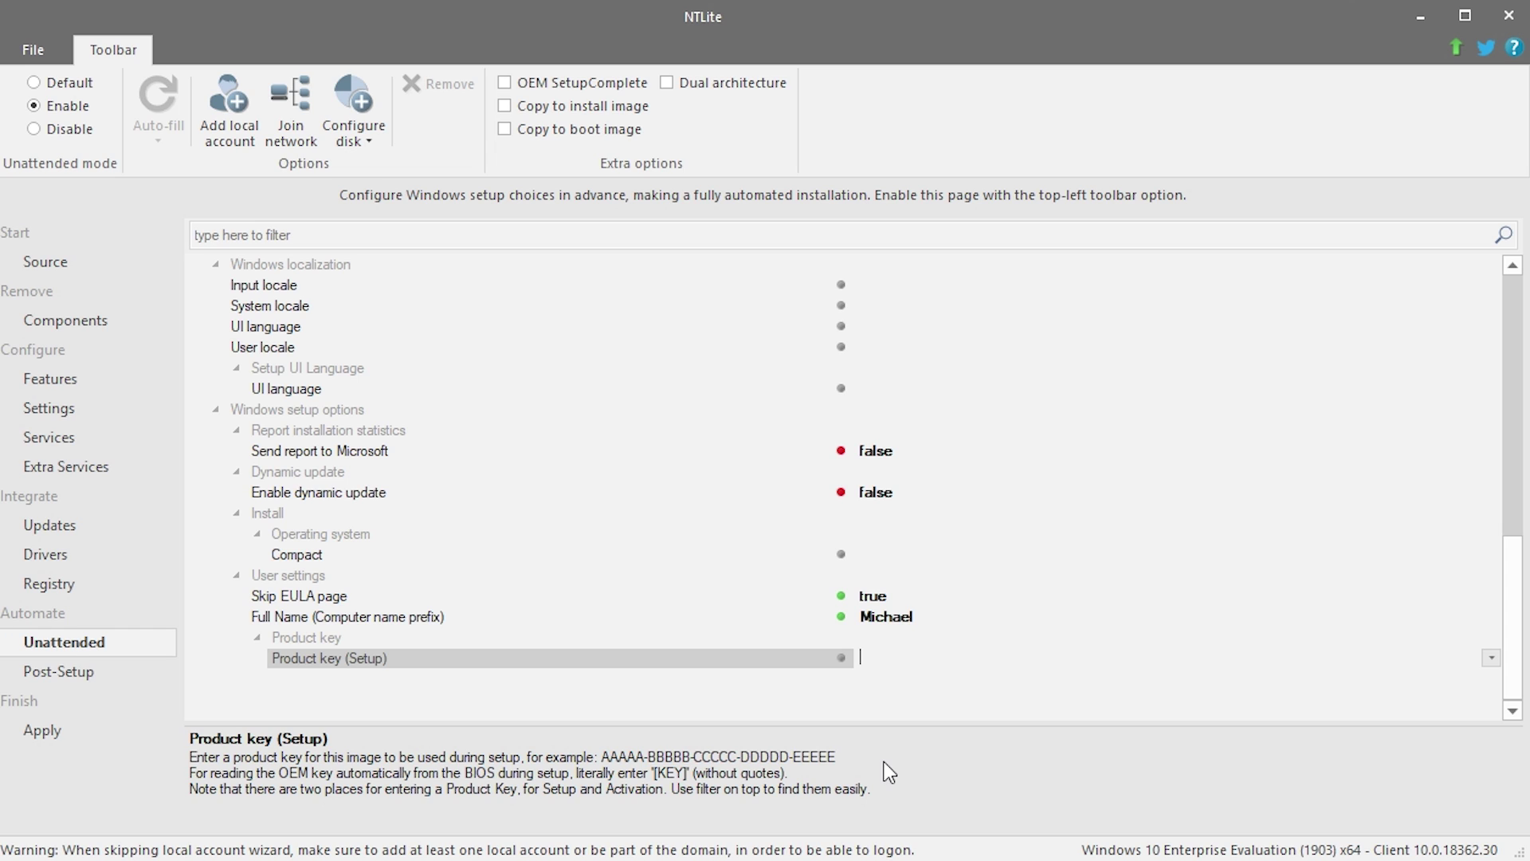
Set the OOBE time zone to (UTC) Coordinated Universal Time, review the unattended options and go to the Post-Setup page.
{"action": "scroll", "coordinate": [601, 498], "scroll_direction": "up", "scroll_amount": 3}
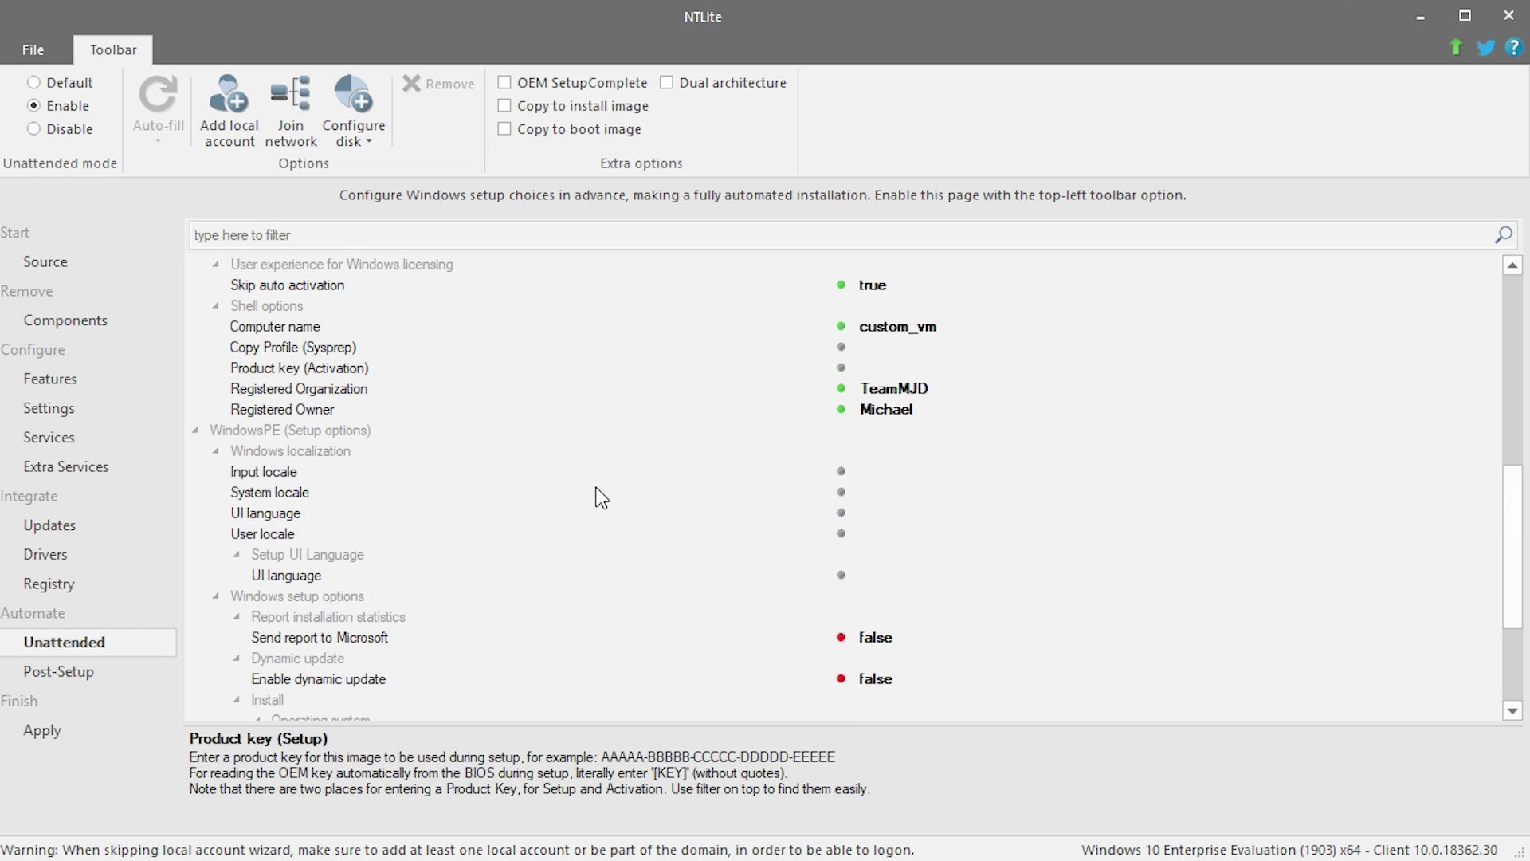
{"action": "left_click", "coordinate": [871, 577]}
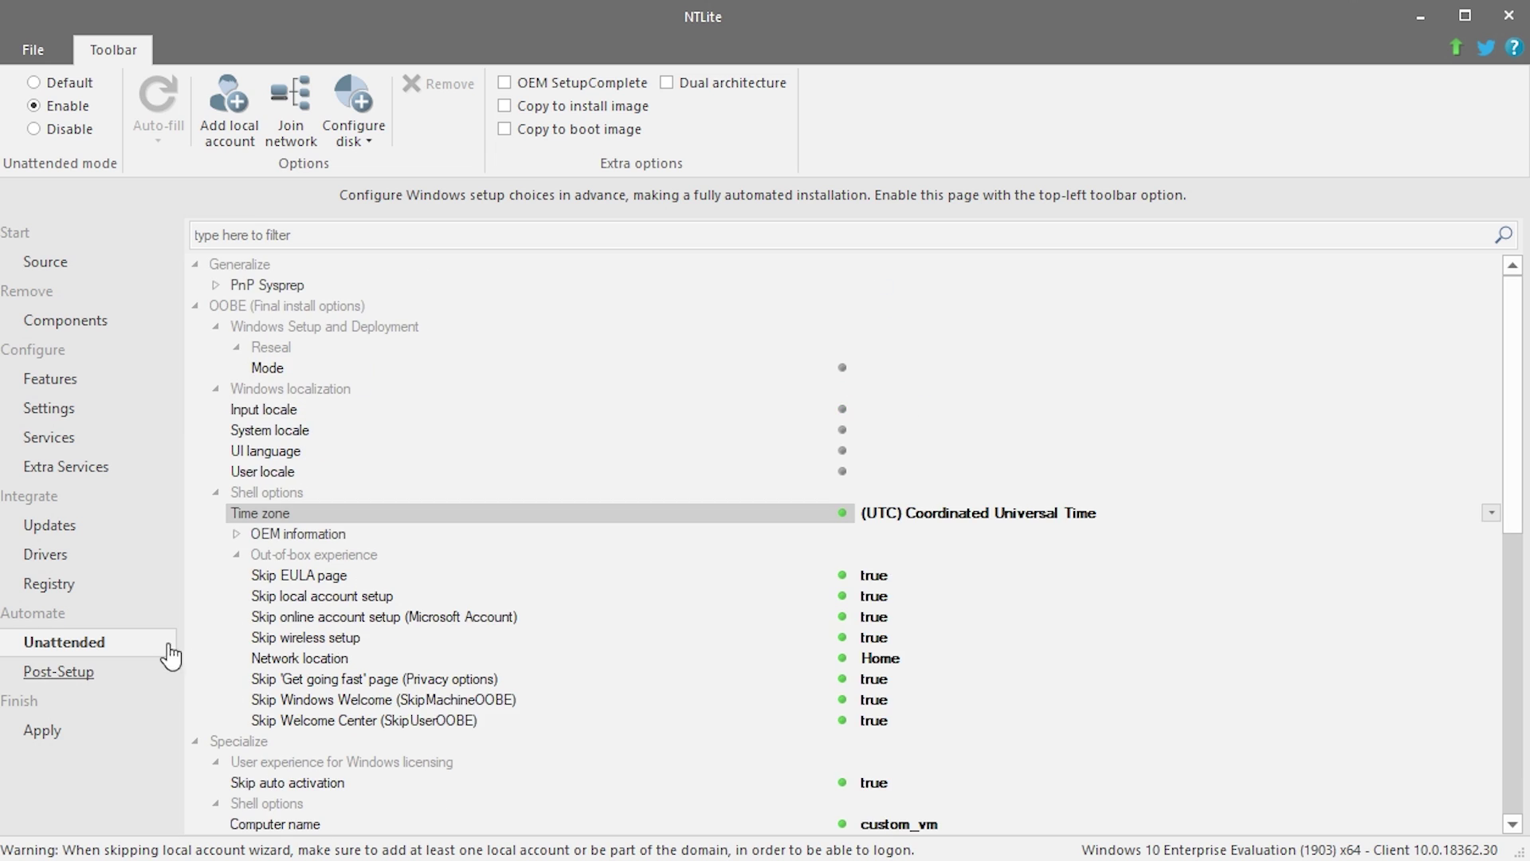
{"action": "scroll", "coordinate": [448, 572], "scroll_direction": "down", "scroll_amount": 9}
{"action": "scroll", "coordinate": [448, 573], "scroll_direction": "up", "scroll_amount": 9}
{"action": "left_click", "coordinate": [58, 671]}
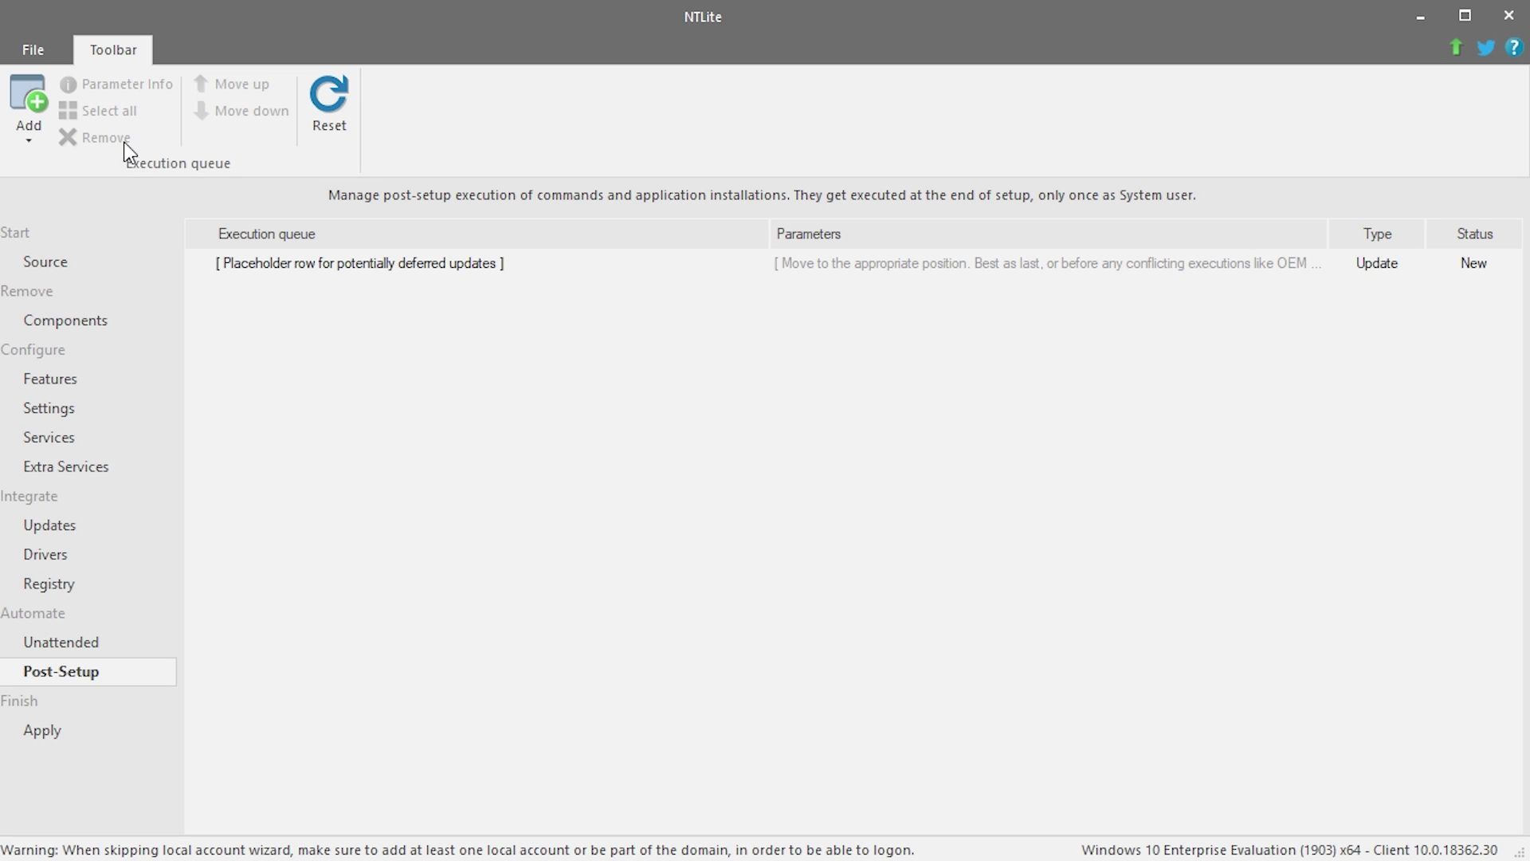
Add two post-setup commands to the execution queue, winver followed by notepad, without parameters.
{"action": "left_click", "coordinate": [27, 98]}
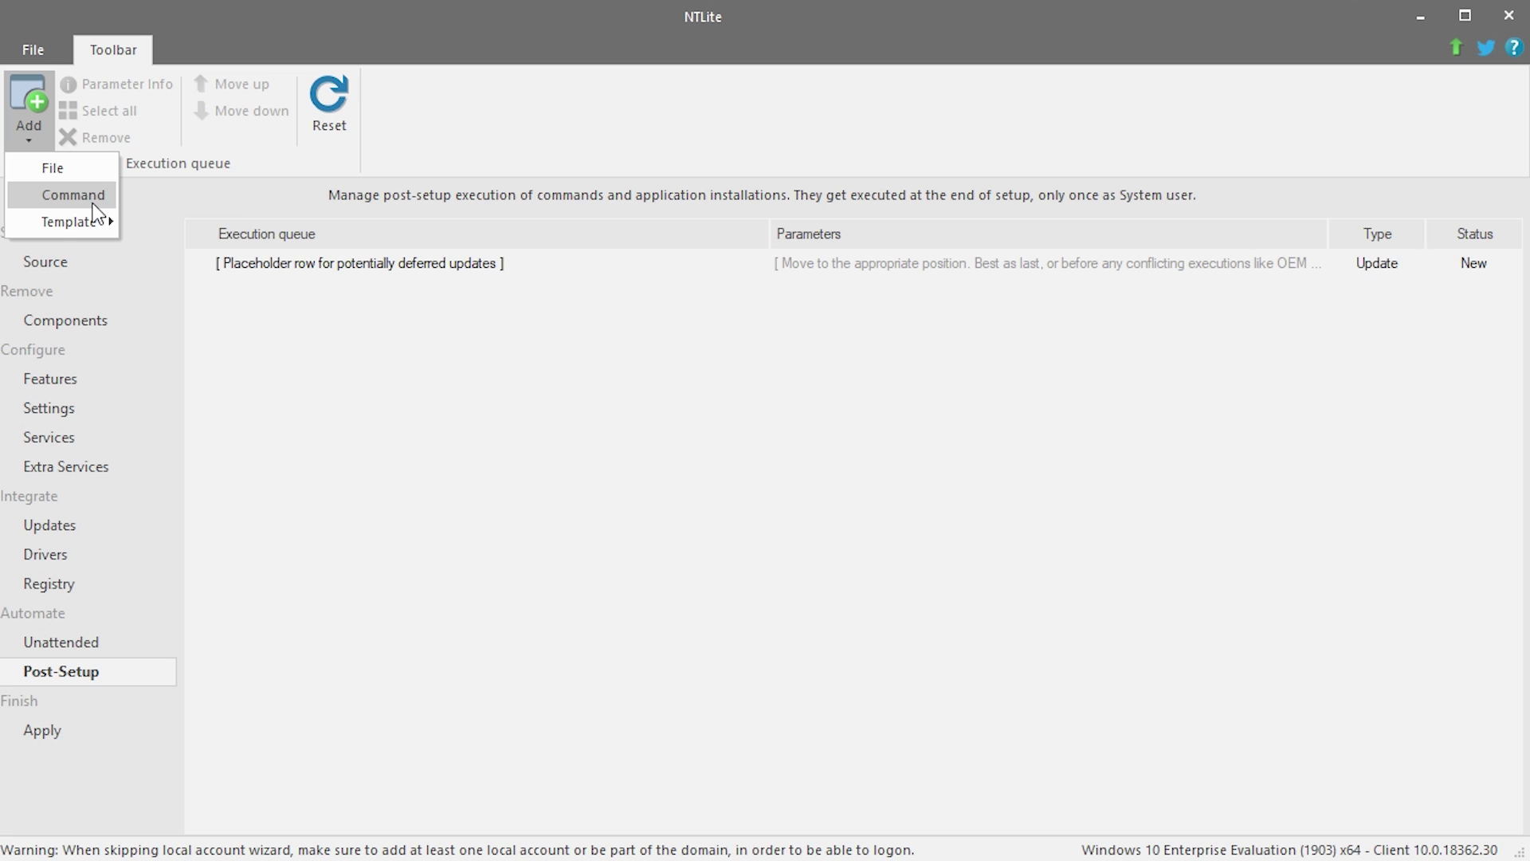
{"action": "mouse_move", "coordinate": [99, 223]}
{"action": "left_click", "coordinate": [78, 196]}
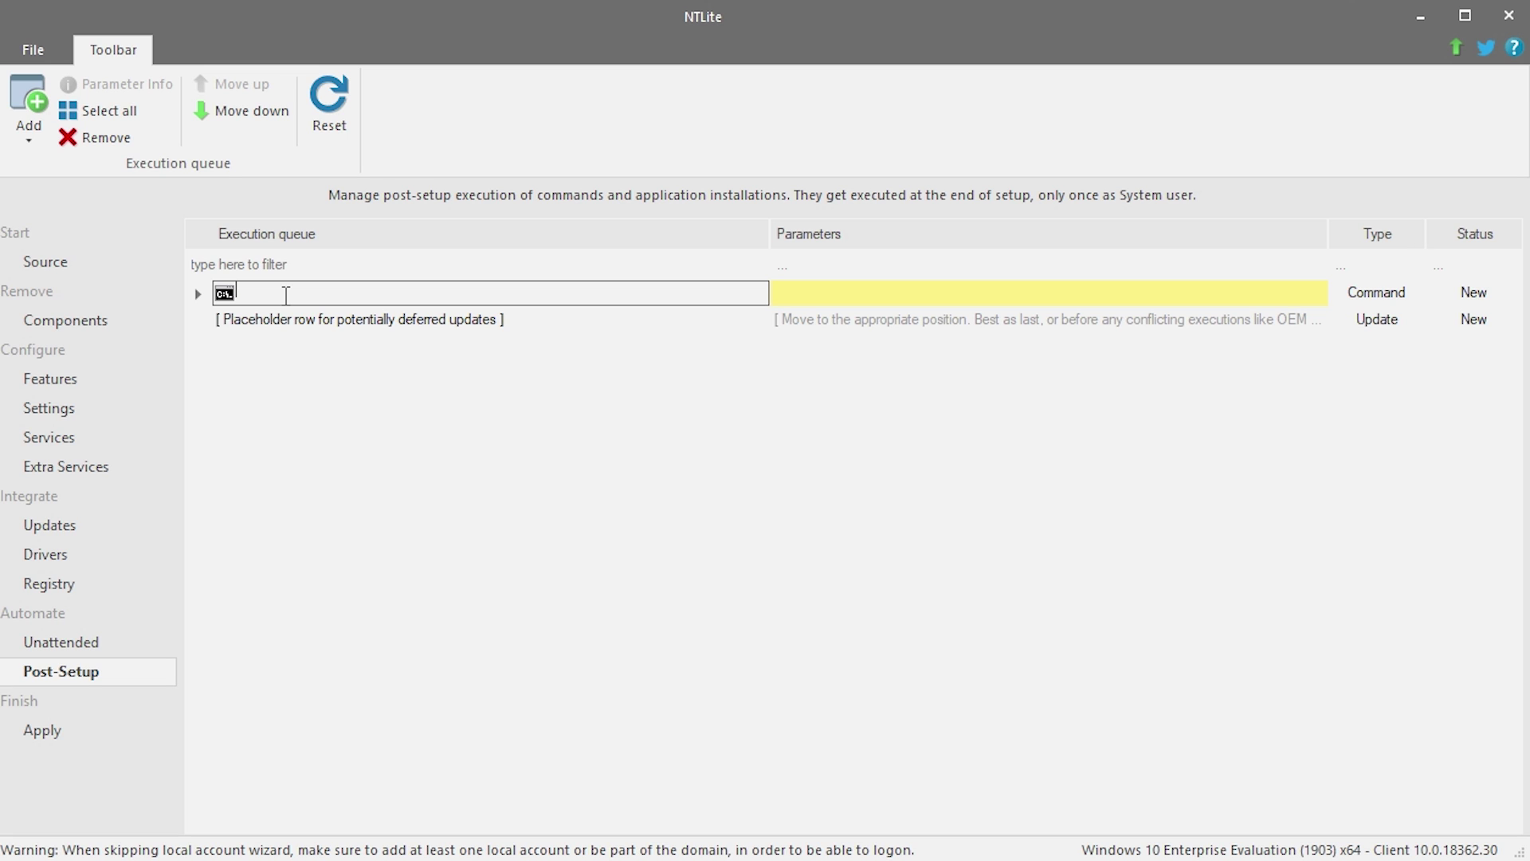
{"action": "type", "text": "winver"}
{"action": "key", "text": "Return"}
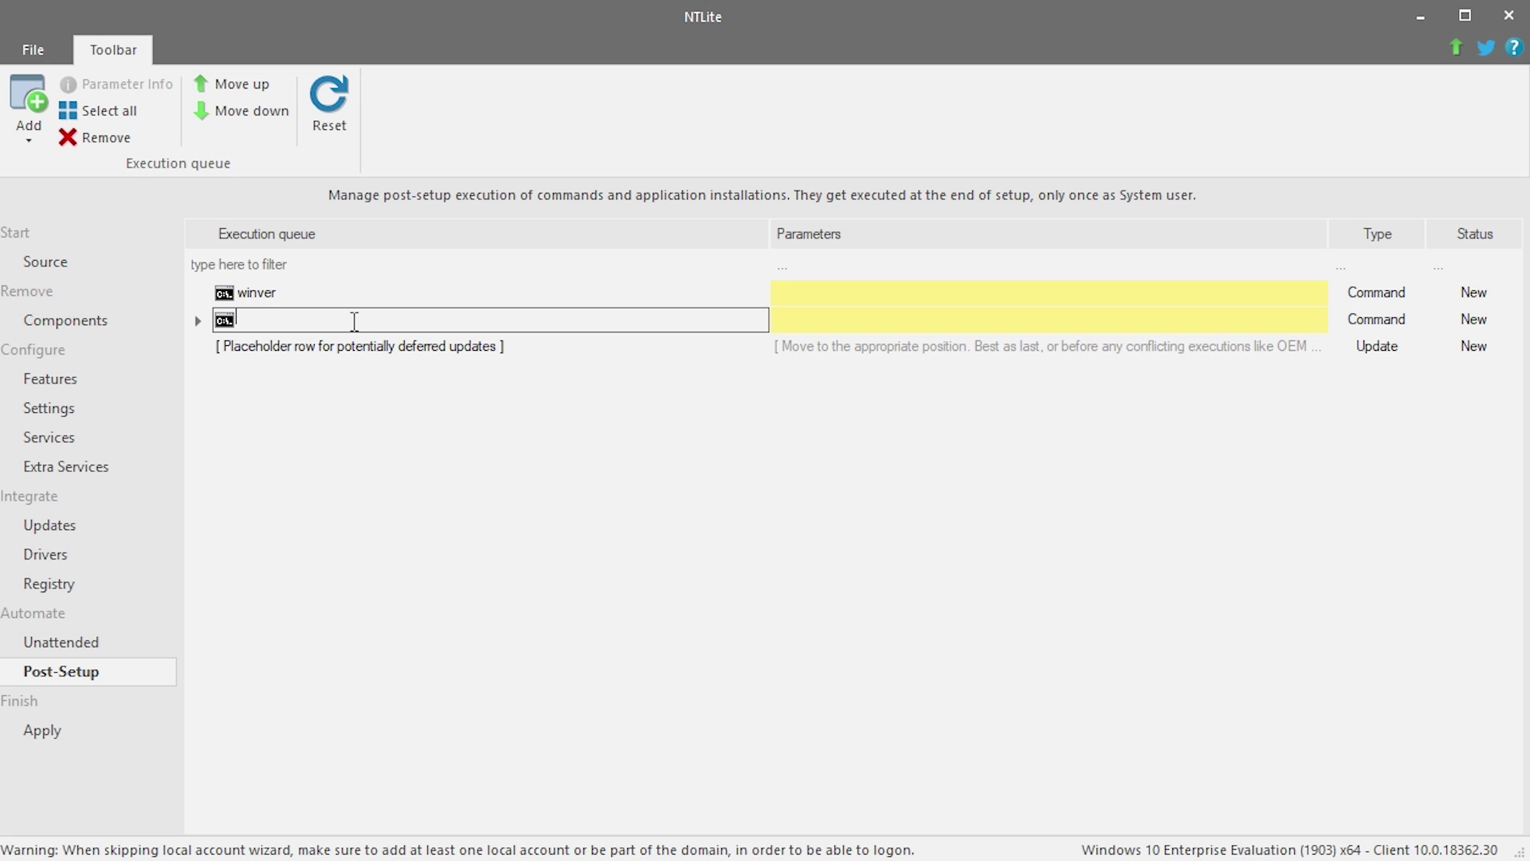
{"action": "type", "text": "notepad"}
{"action": "left_click", "coordinate": [438, 440]}
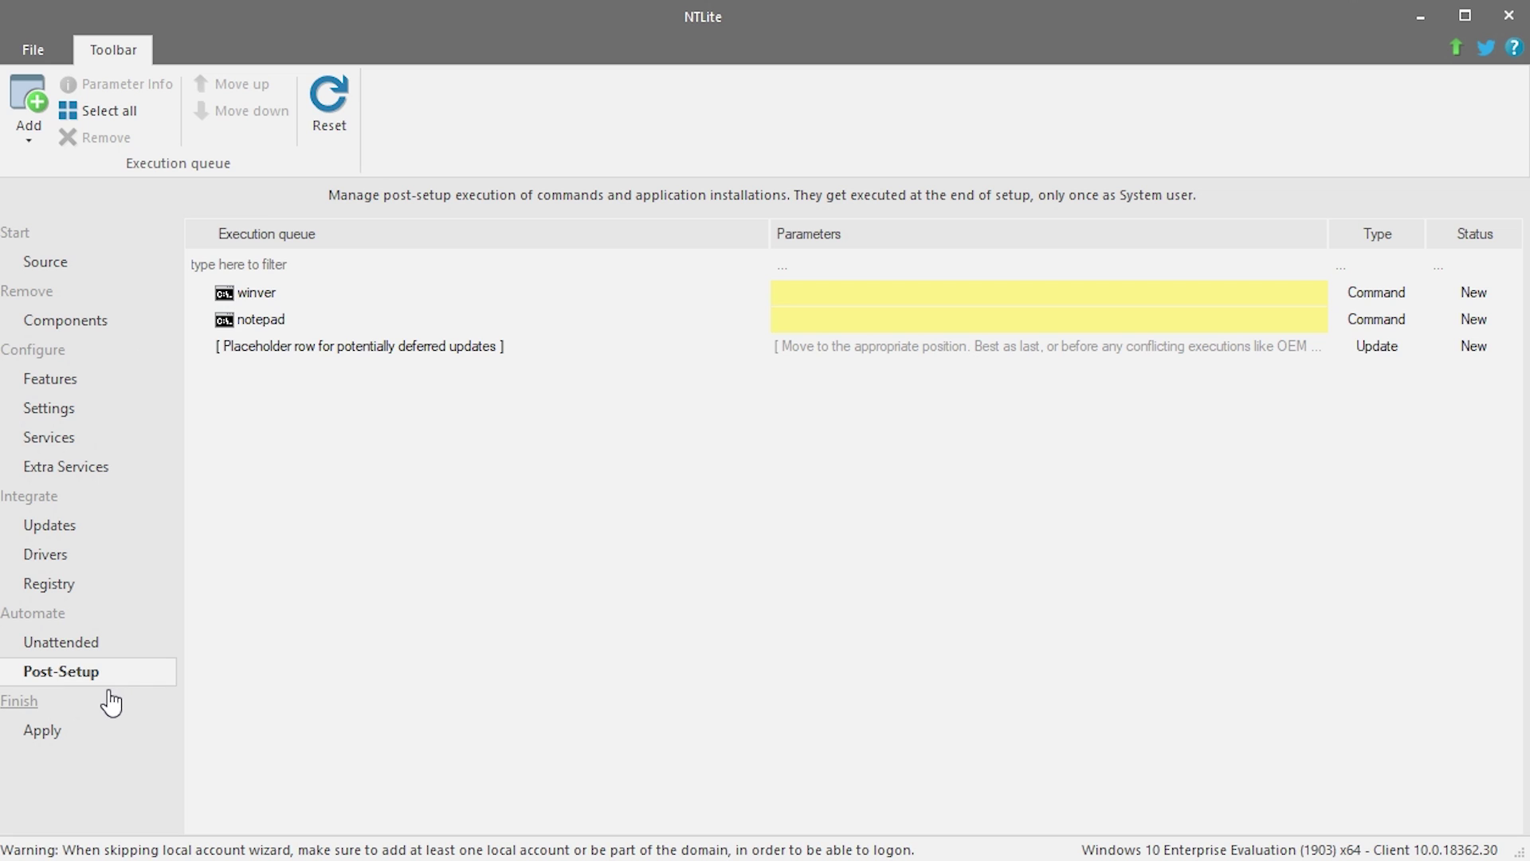
On the Apply page, enable Create ISO for the image and accept NTLite as the ISO label.
{"action": "left_click", "coordinate": [83, 731]}
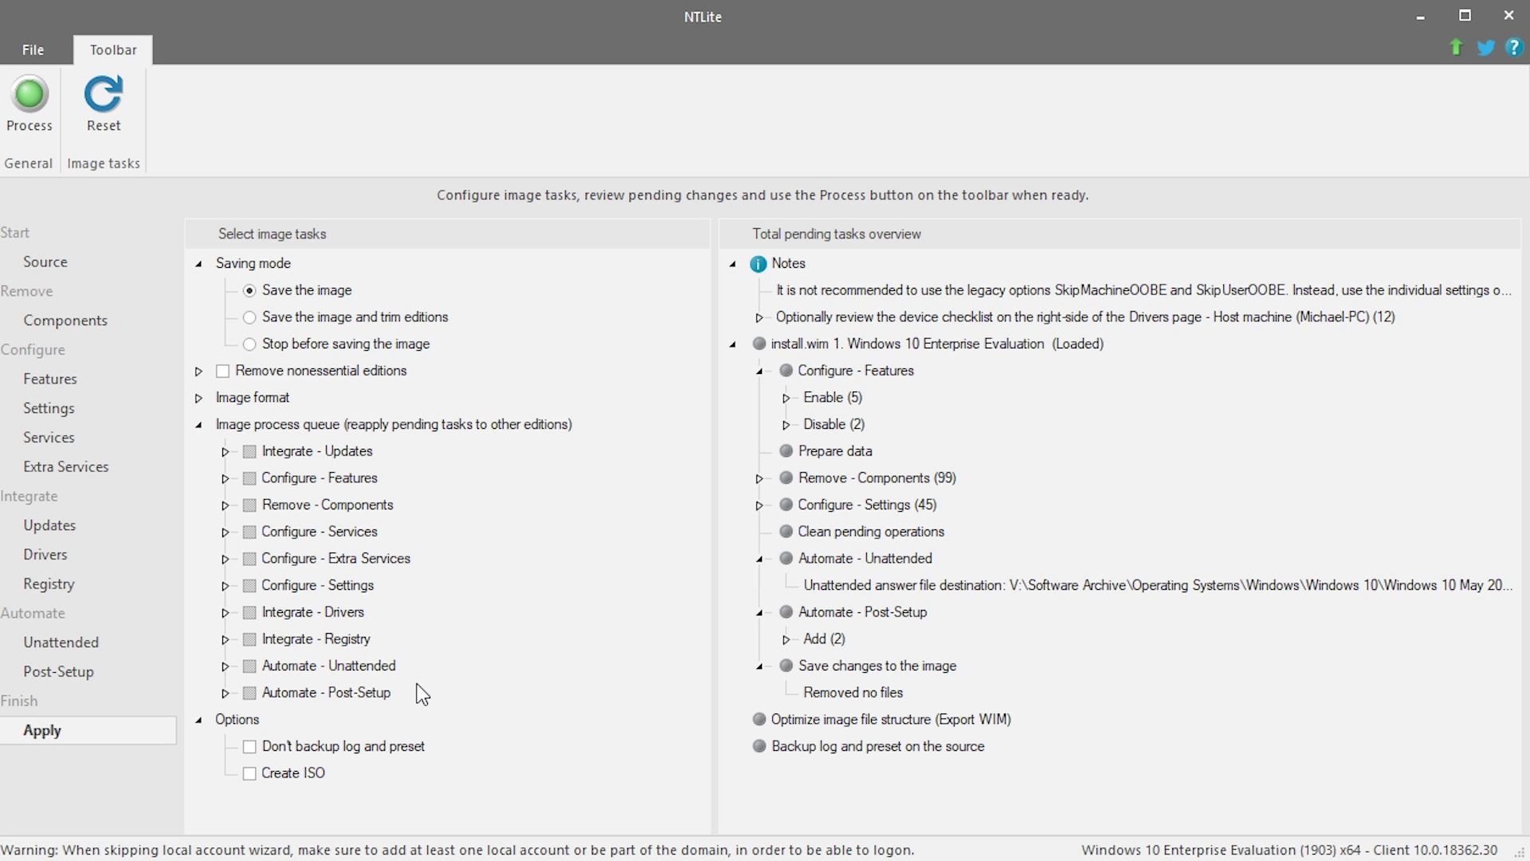
{"action": "left_click", "coordinate": [198, 424]}
{"action": "left_click", "coordinate": [250, 504]}
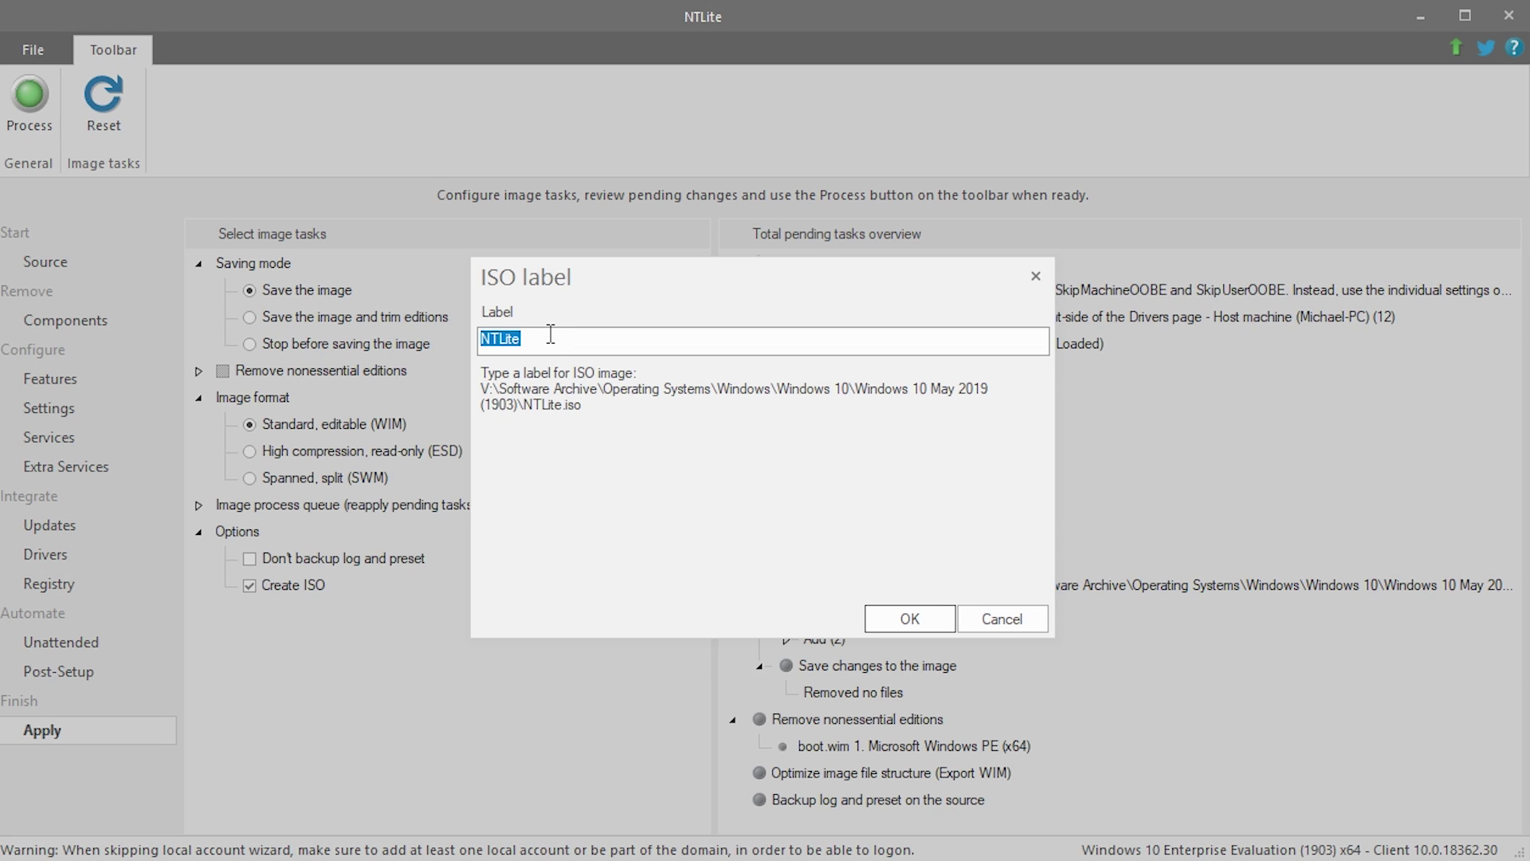
{"action": "left_click", "coordinate": [906, 611]}
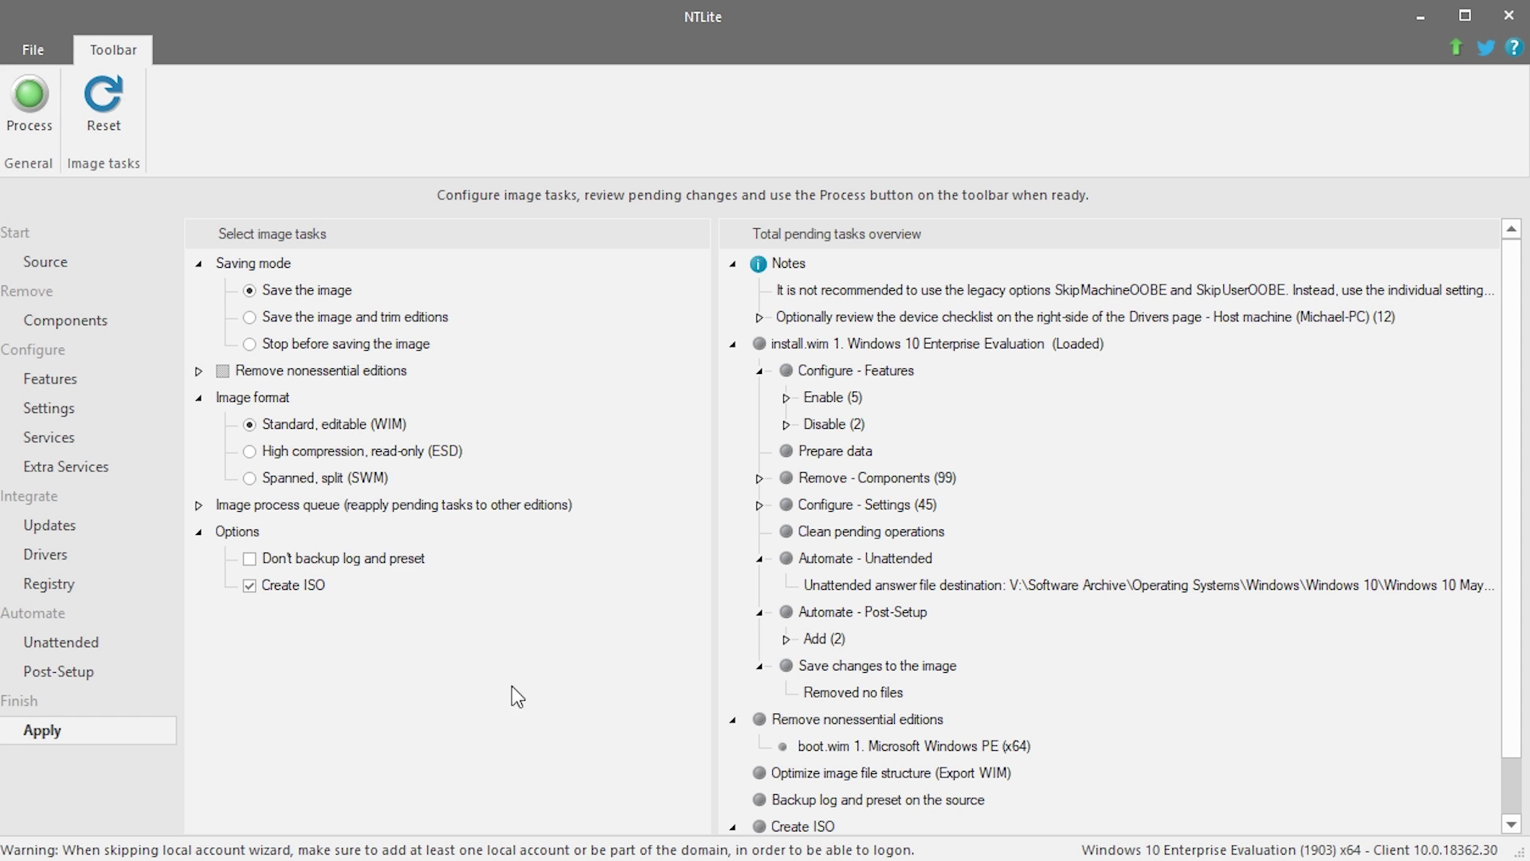
Review the pending tasks overview, examining the notes, device checklist, features to enable and disable, and components marked for removal.
{"action": "left_click_drag", "start_coordinate": [1509, 288], "coordinate": [1504, 390]}
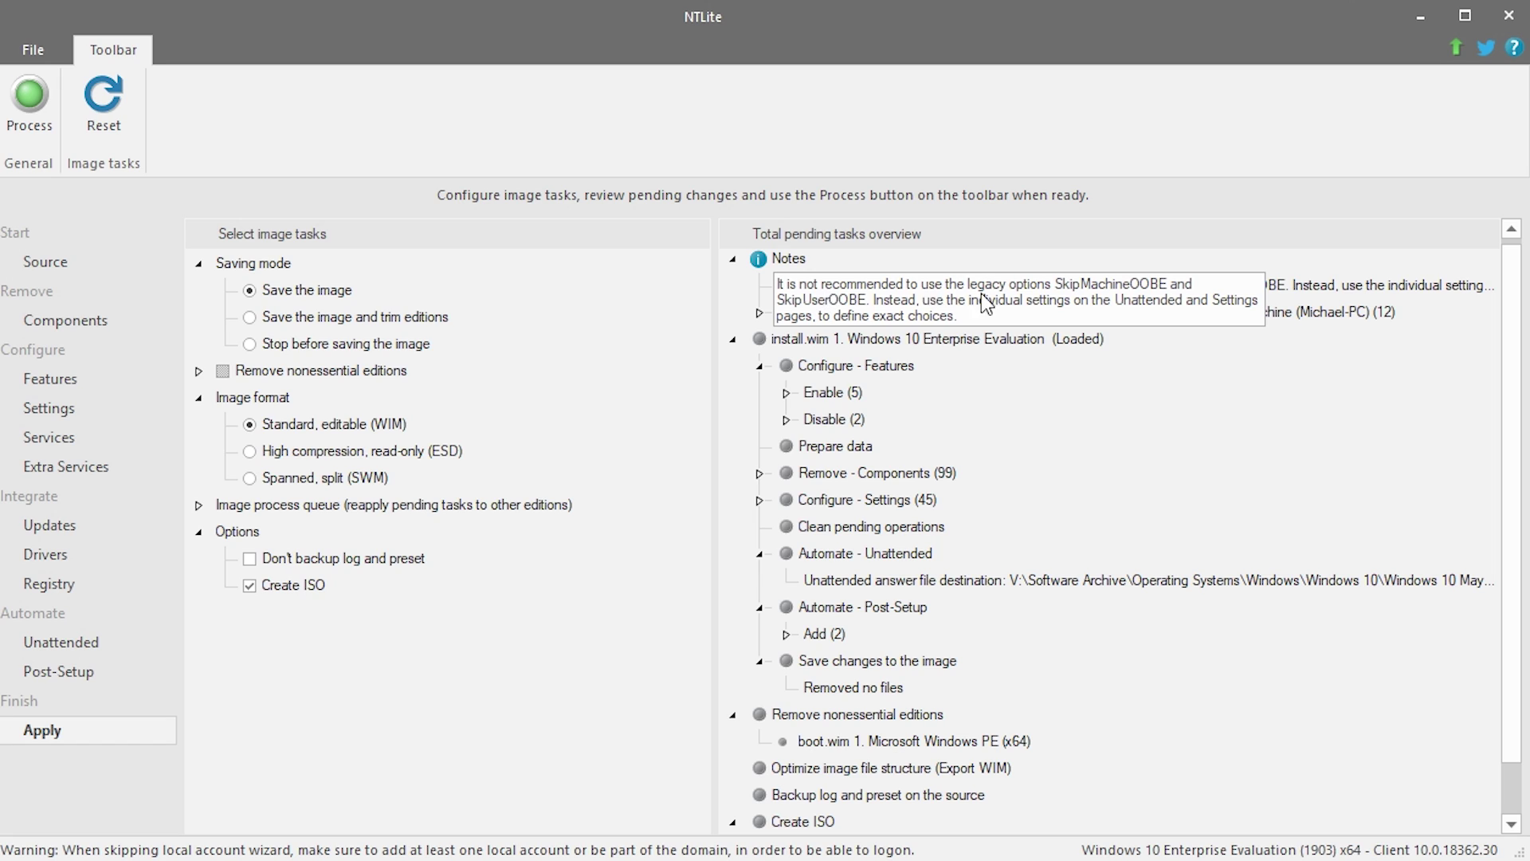
{"action": "left_click", "coordinate": [760, 312]}
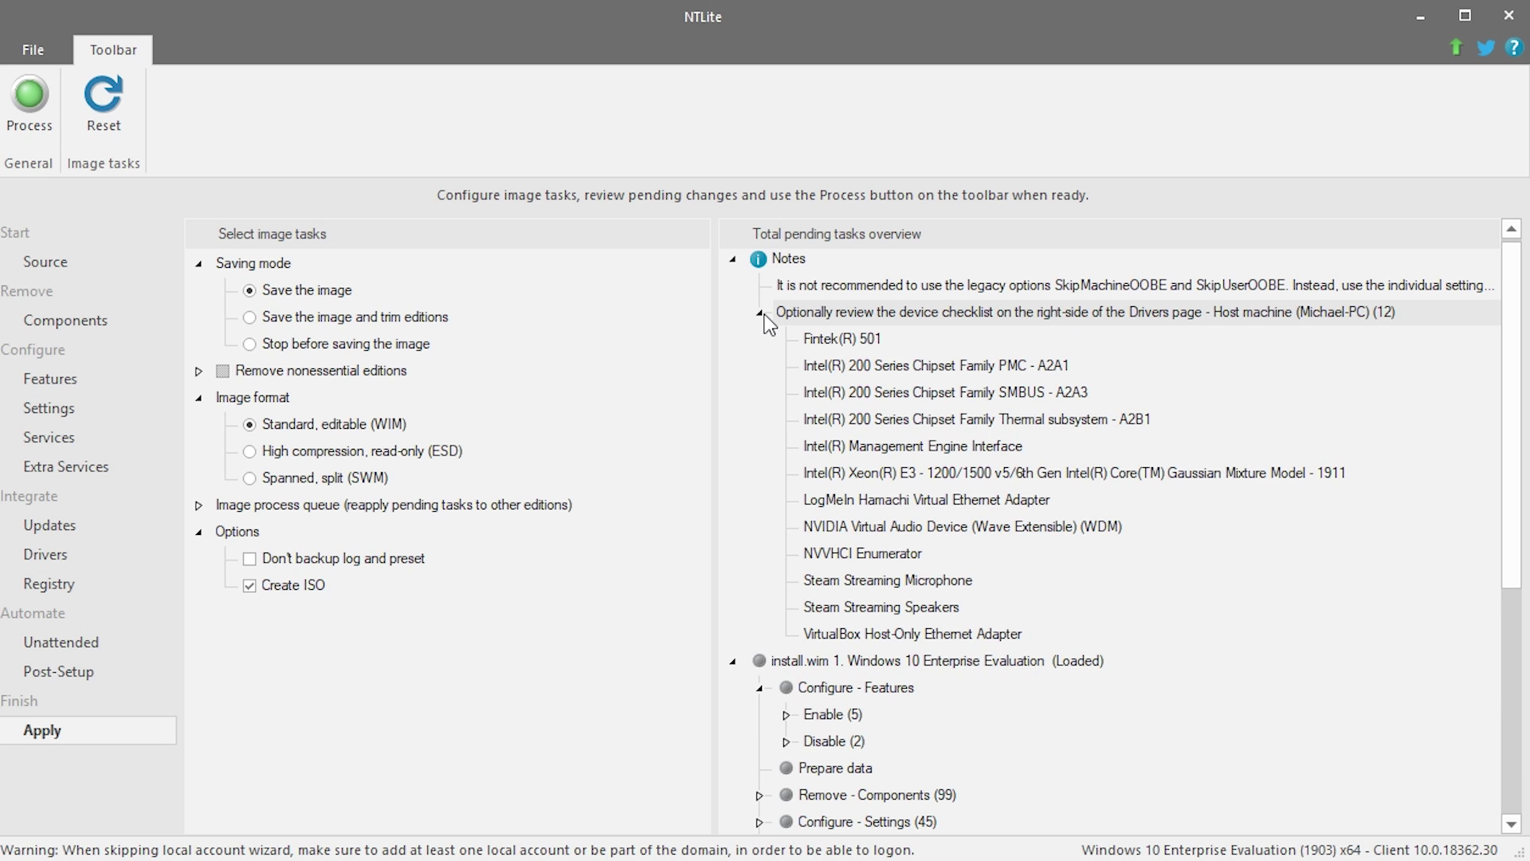
{"action": "left_click", "coordinate": [762, 313]}
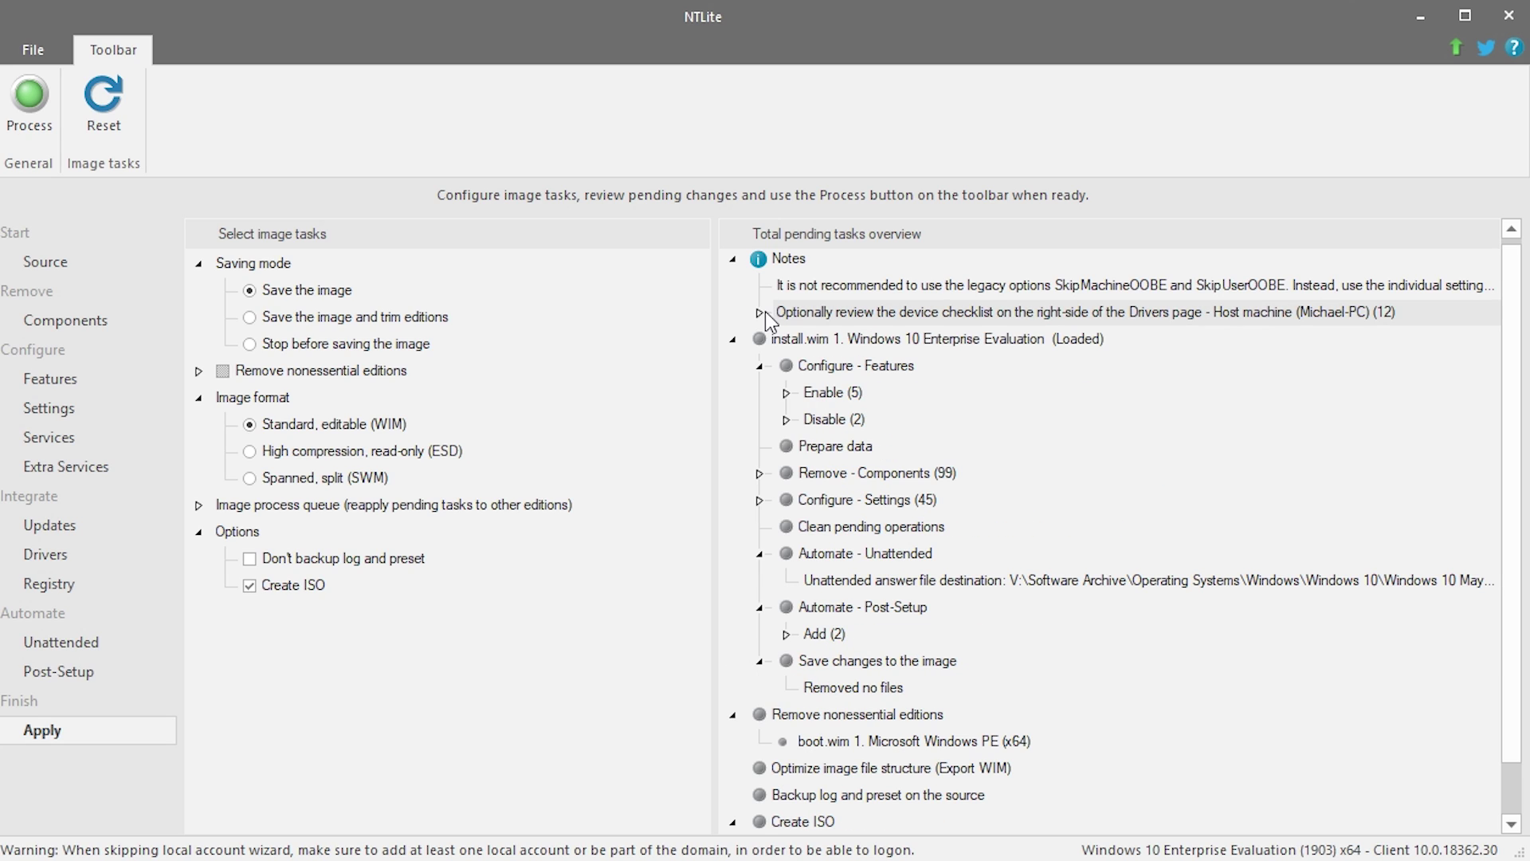
{"action": "scroll", "coordinate": [862, 550], "scroll_direction": "down", "scroll_amount": 1}
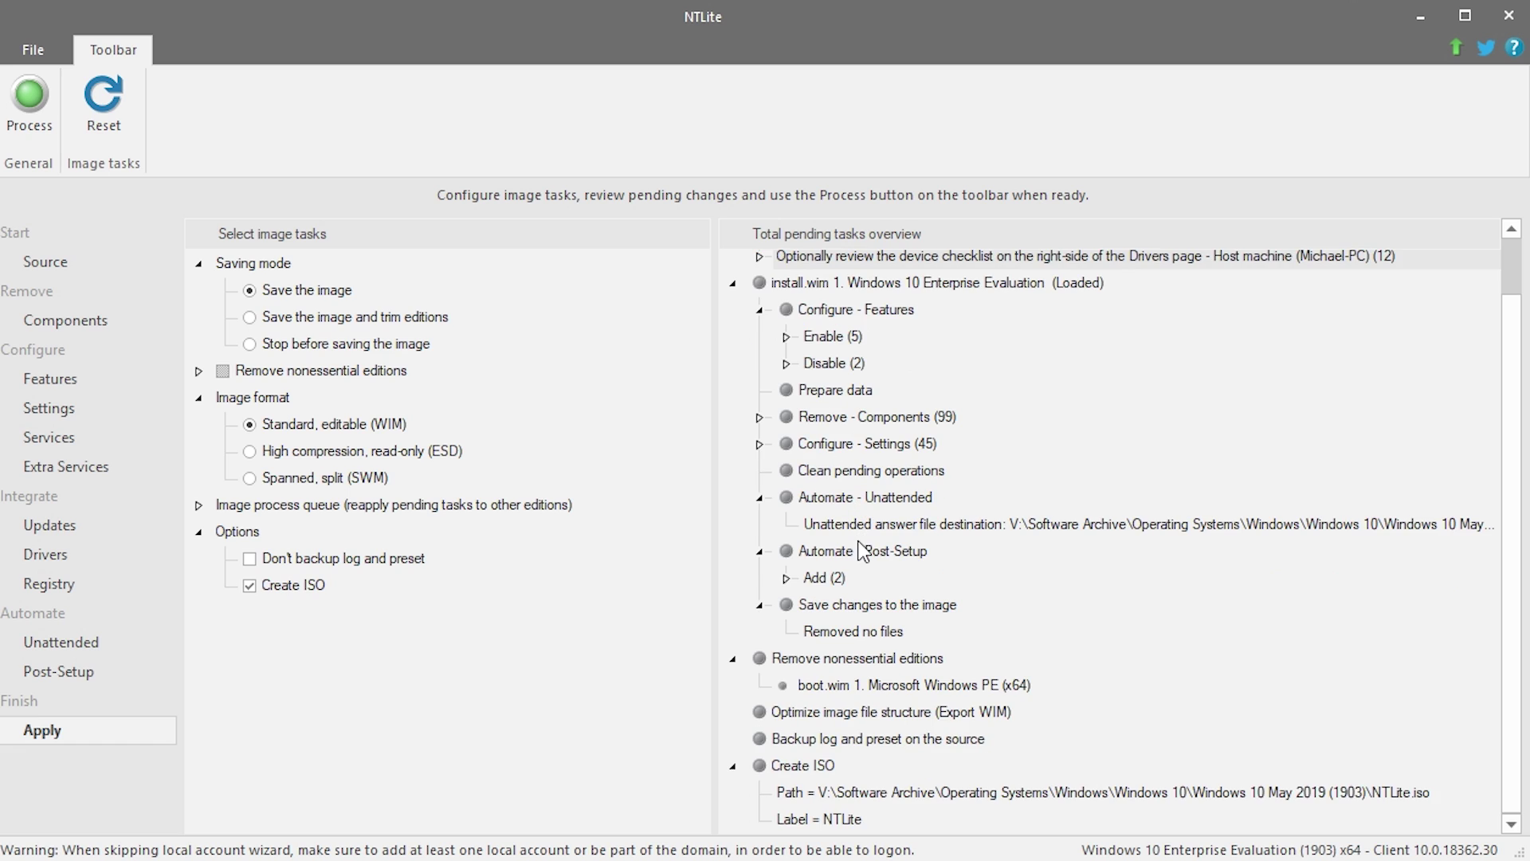
{"action": "left_click", "coordinate": [787, 336]}
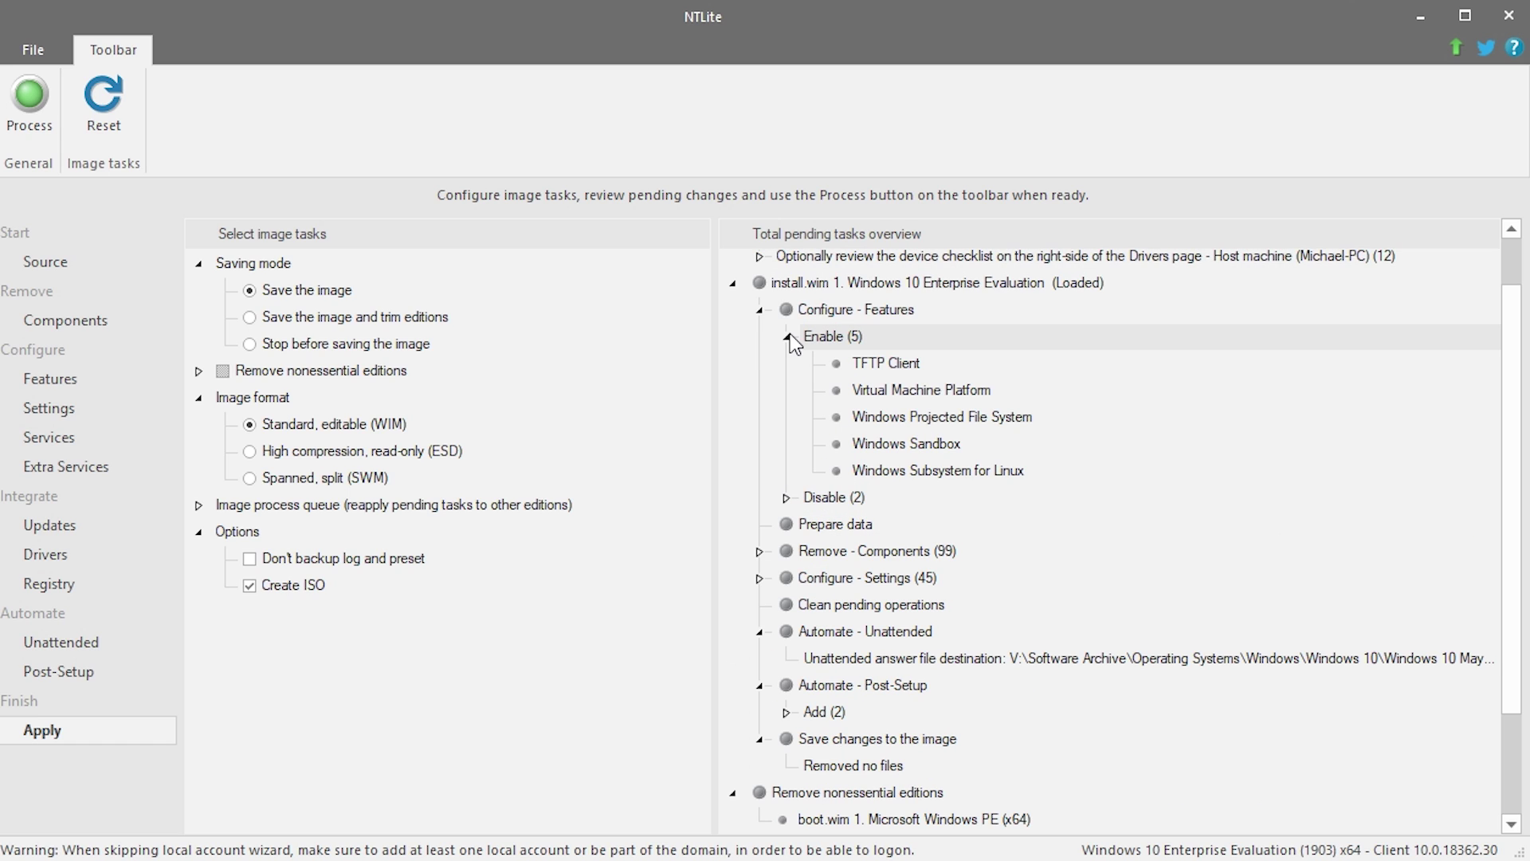
{"action": "left_click", "coordinate": [787, 336]}
{"action": "left_click", "coordinate": [787, 364]}
{"action": "left_click", "coordinate": [788, 364]}
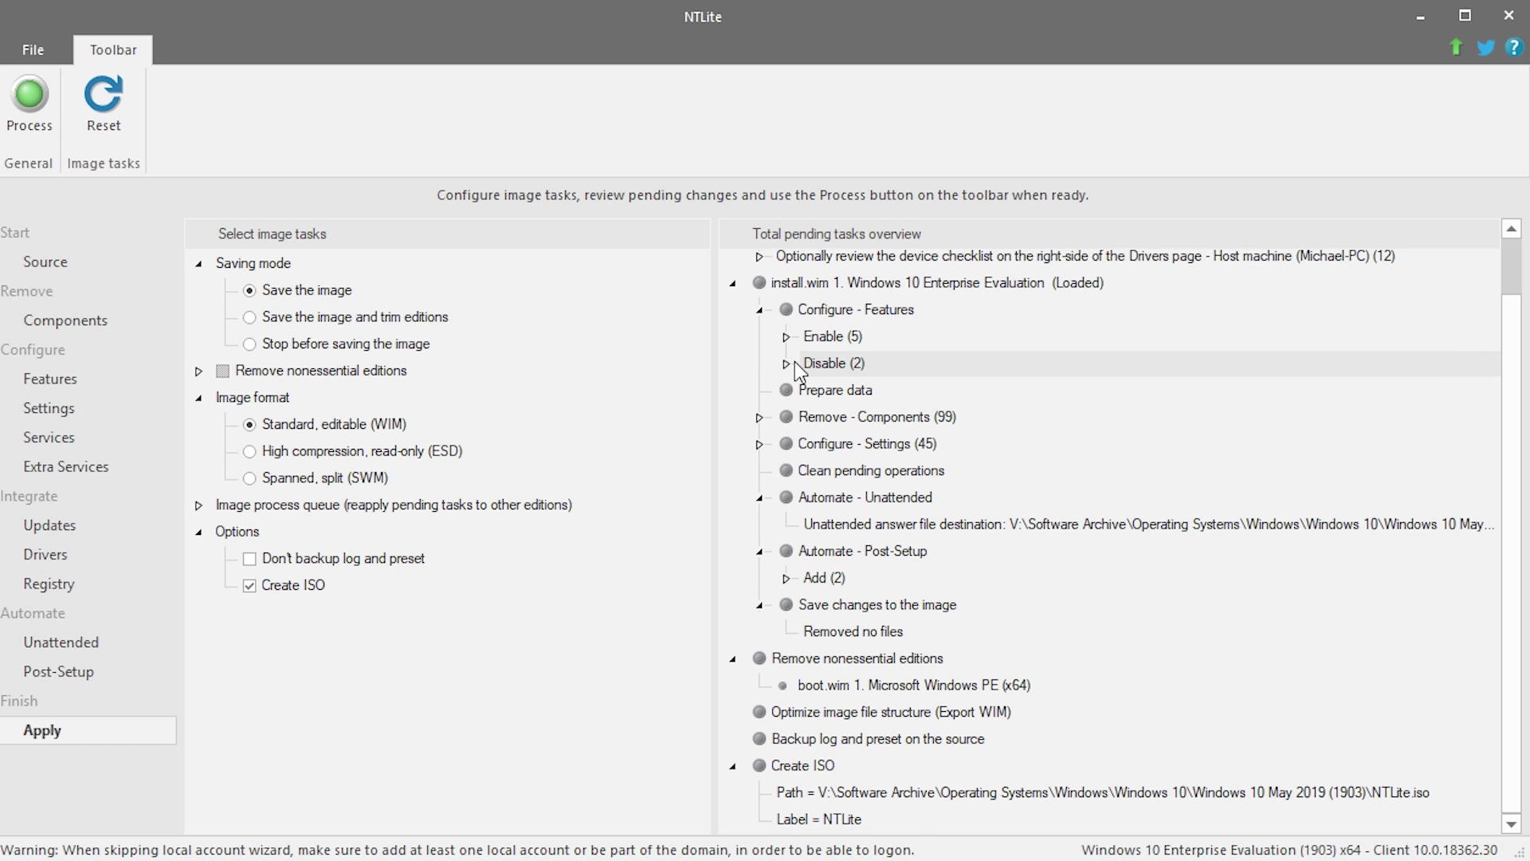
{"action": "left_click", "coordinate": [759, 416]}
{"action": "scroll", "coordinate": [949, 570], "scroll_direction": "down", "scroll_amount": 9}
{"action": "scroll", "coordinate": [889, 484], "scroll_direction": "up", "scroll_amount": 9}
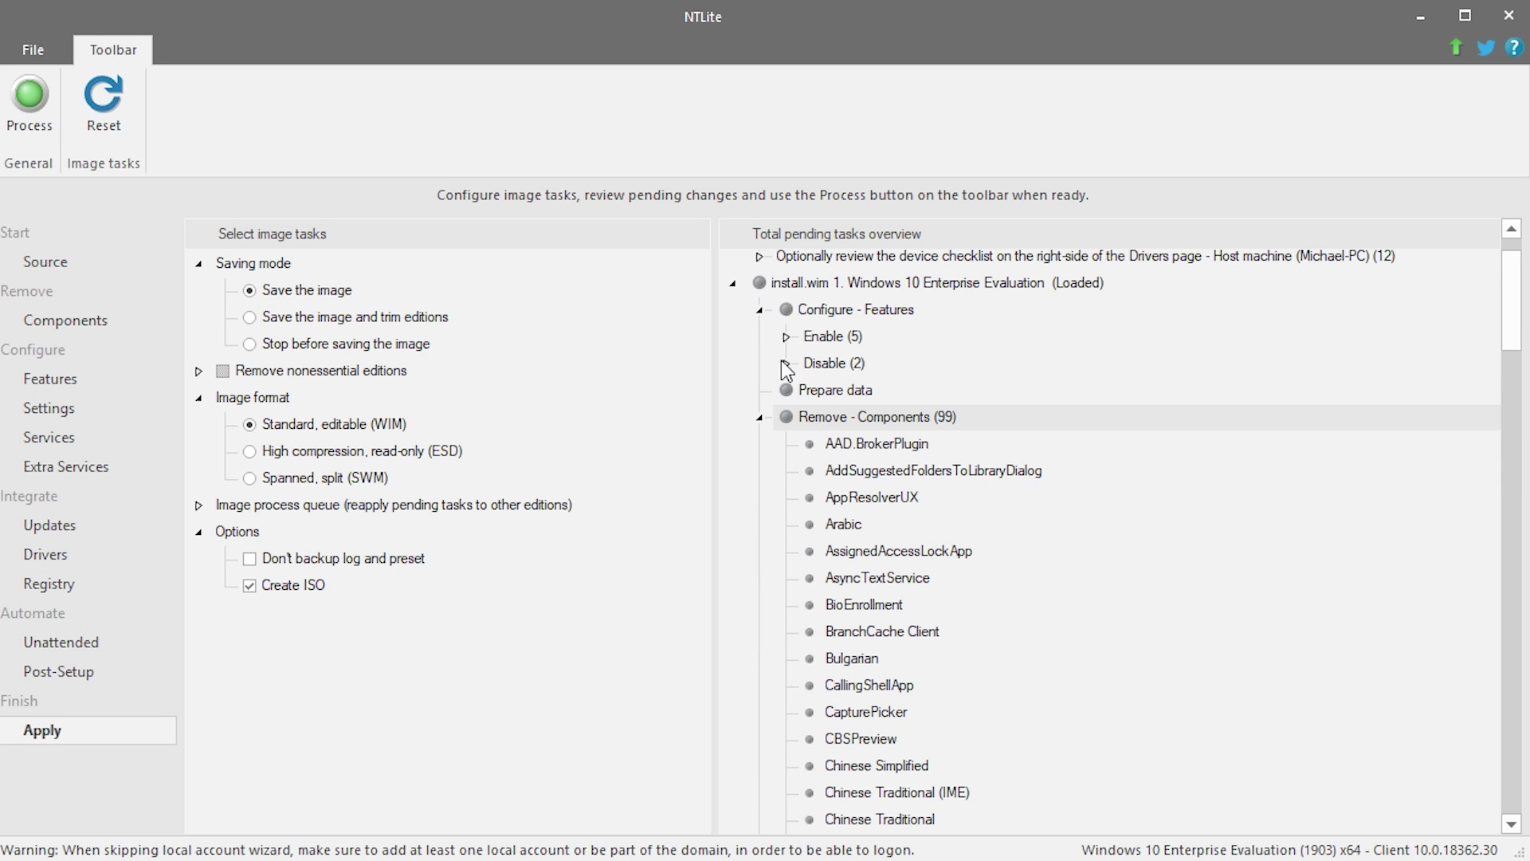
{"action": "left_click", "coordinate": [760, 417]}
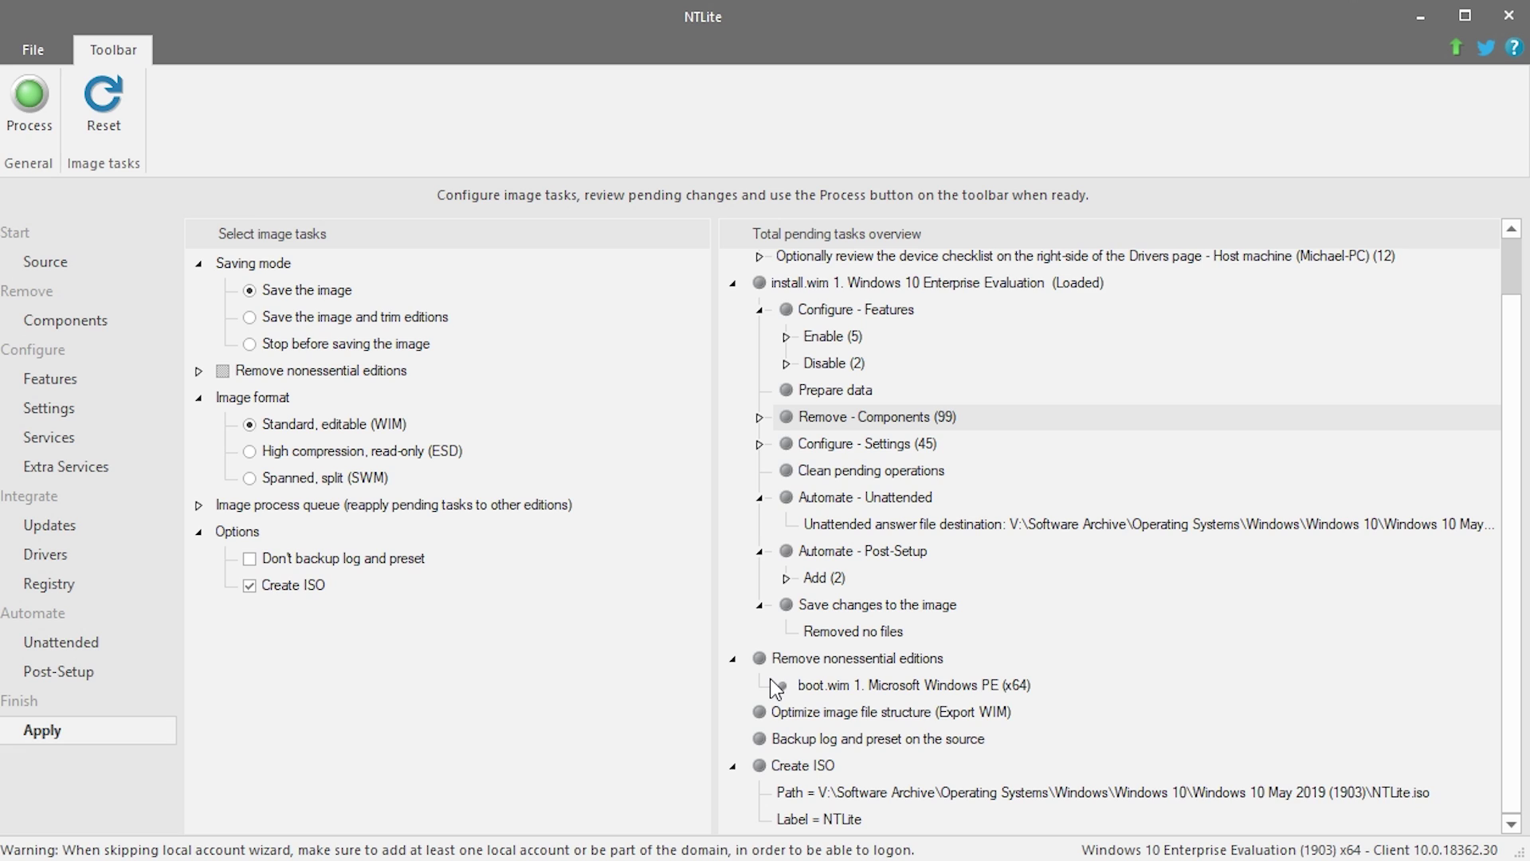
Start processing the image and agree to apply all of the pending changes.
{"action": "left_click", "coordinate": [30, 94]}
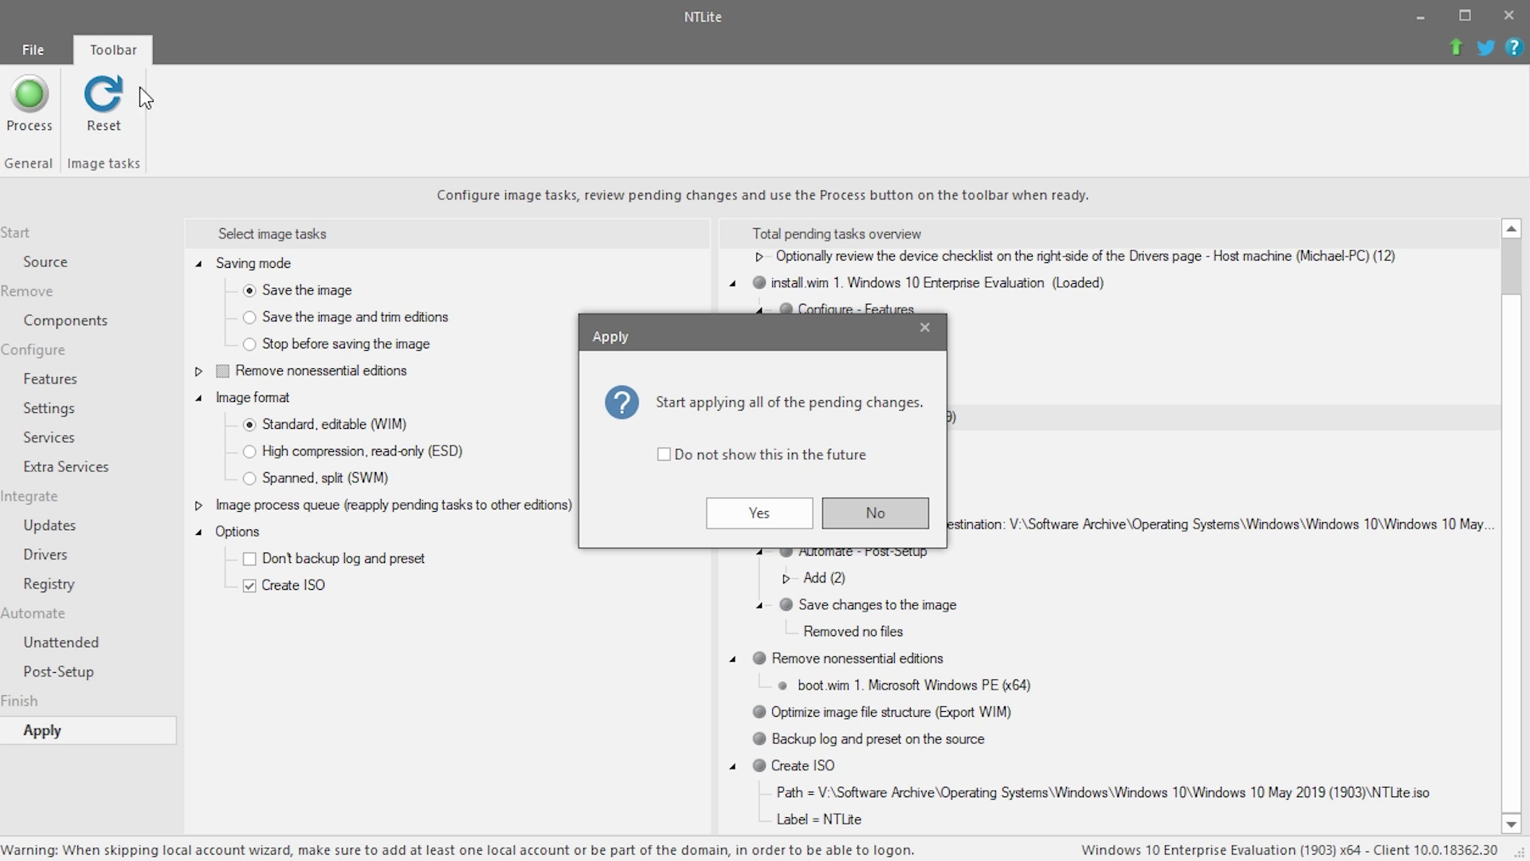
{"action": "left_click", "coordinate": [754, 511]}
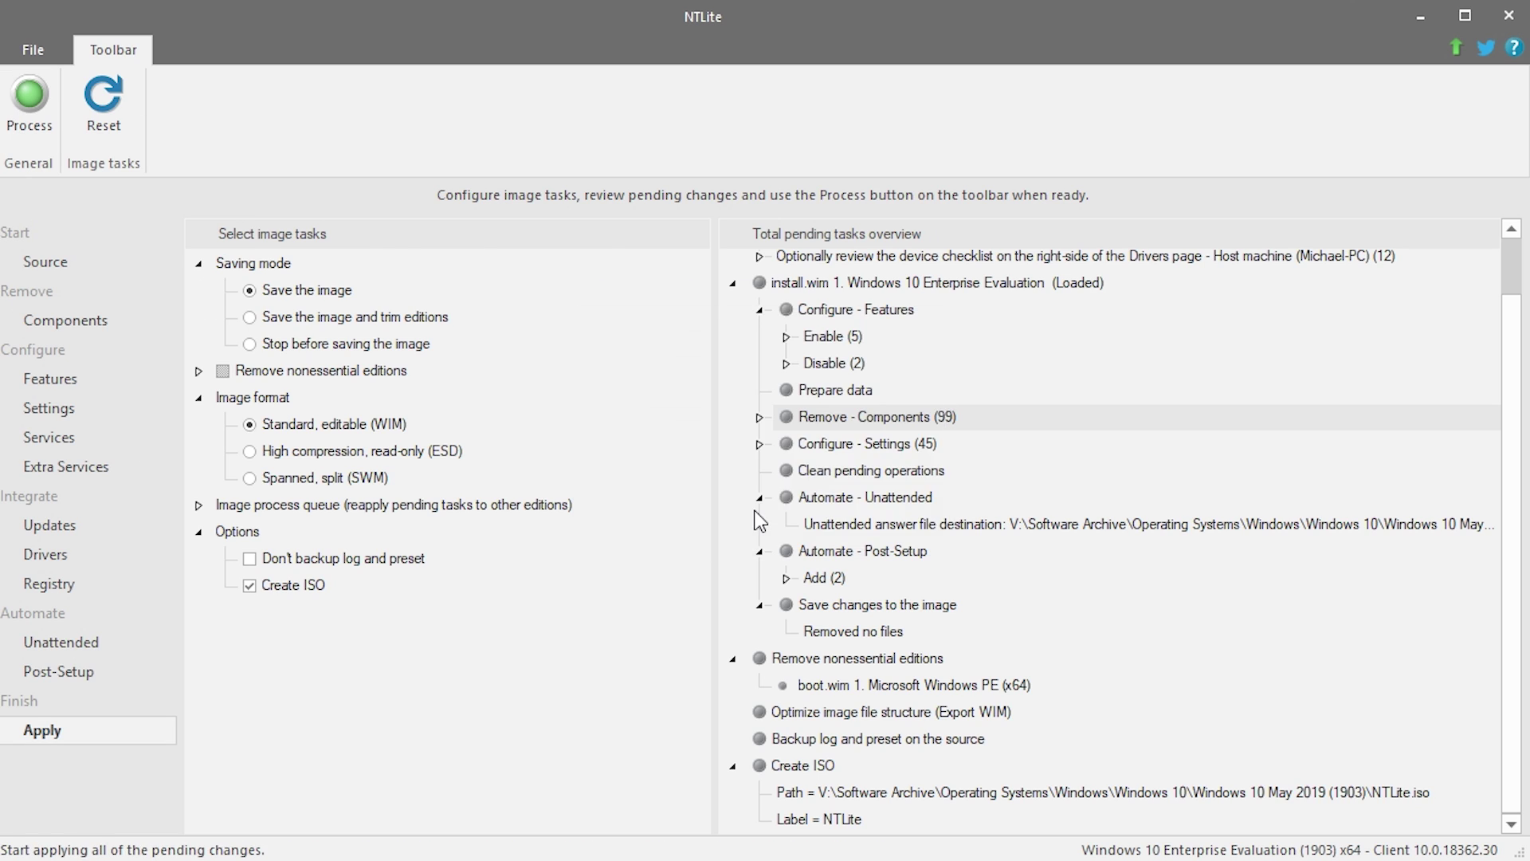